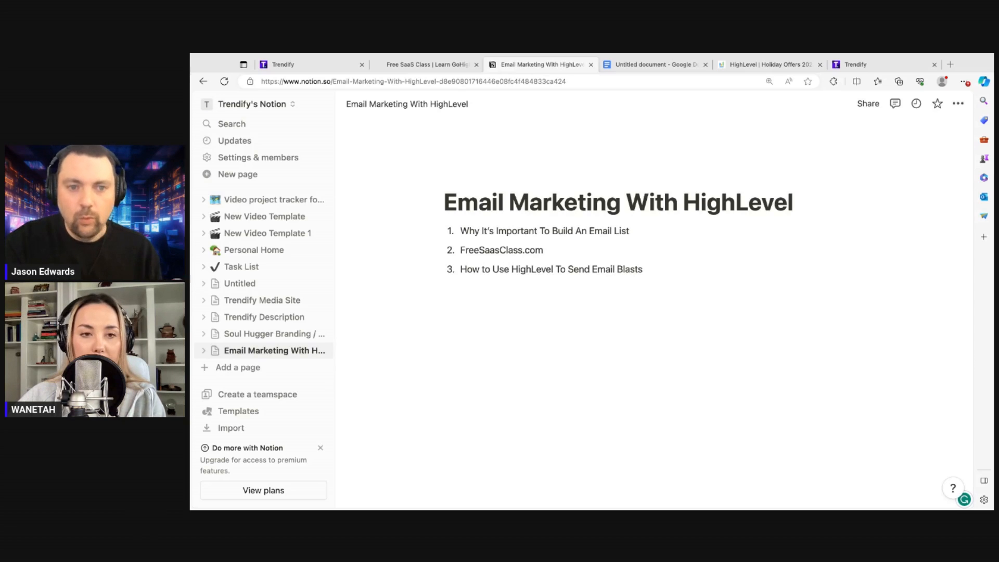
Switch from Notion to the Free SaaS Class landing page tab
{"action": "left_click", "coordinate": [453, 66]}
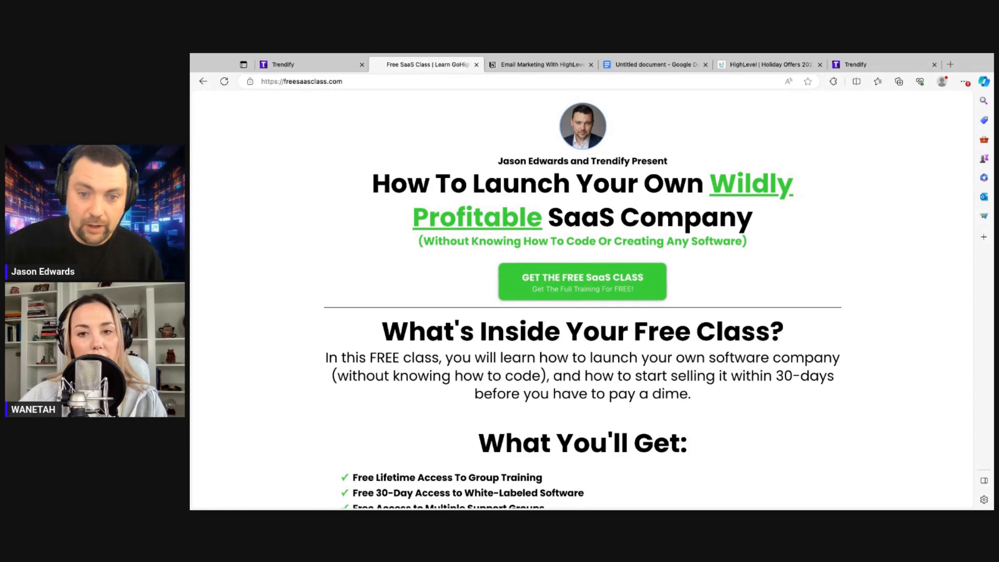
{"action": "left_click", "coordinate": [551, 282]}
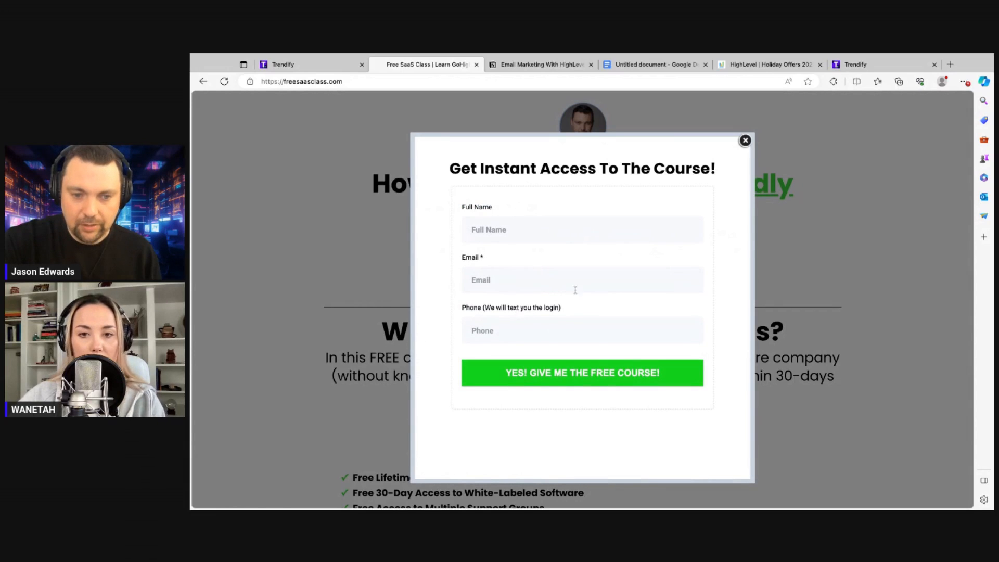
{"action": "left_click", "coordinate": [746, 140]}
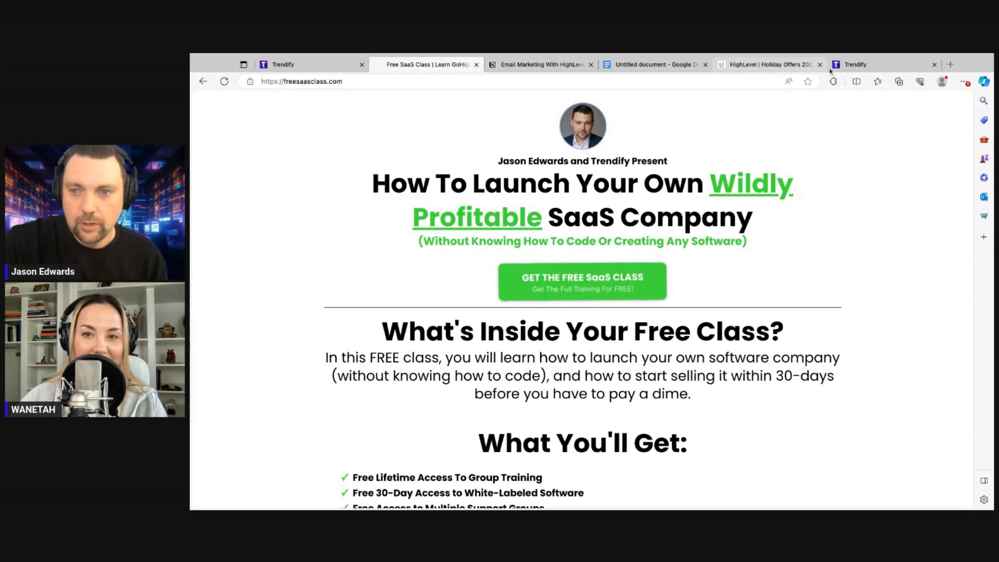
Show HighLevel's Email Services settings with LeadConnector Email System as the default provider
{"action": "left_click", "coordinate": [846, 66]}
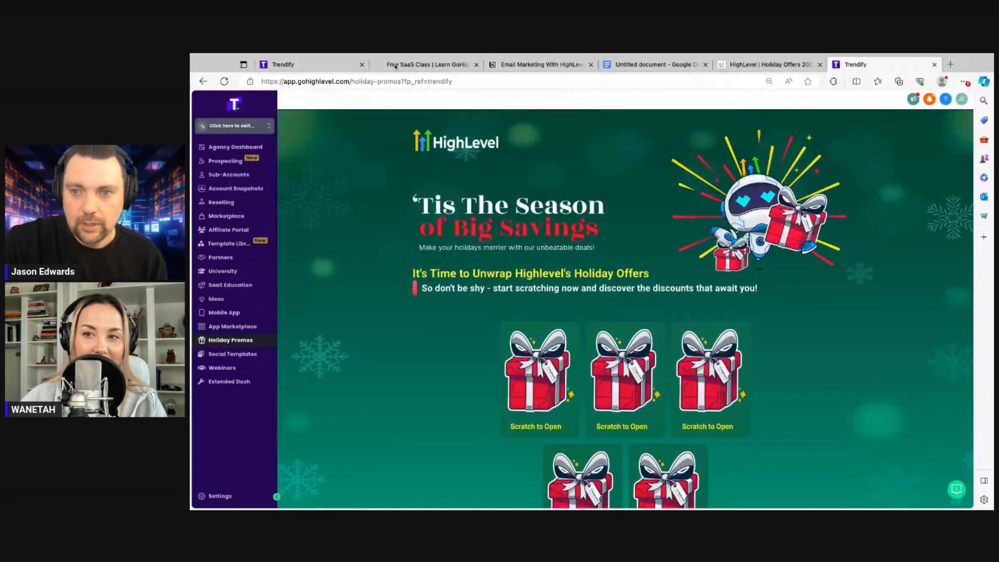
{"action": "left_click", "coordinate": [312, 65]}
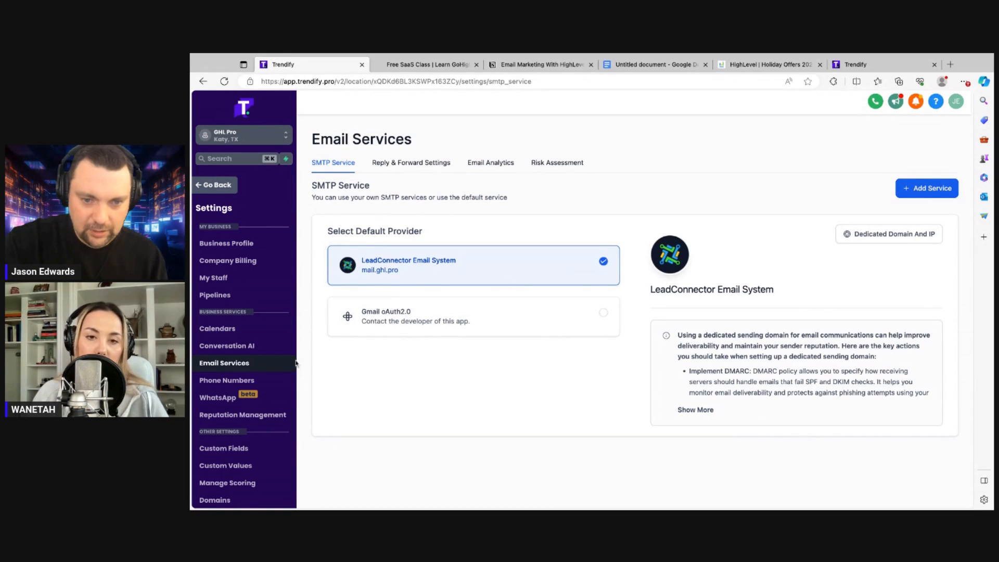
Leave settings and open Marketing > Emails > Campaigns
{"action": "left_click", "coordinate": [216, 185]}
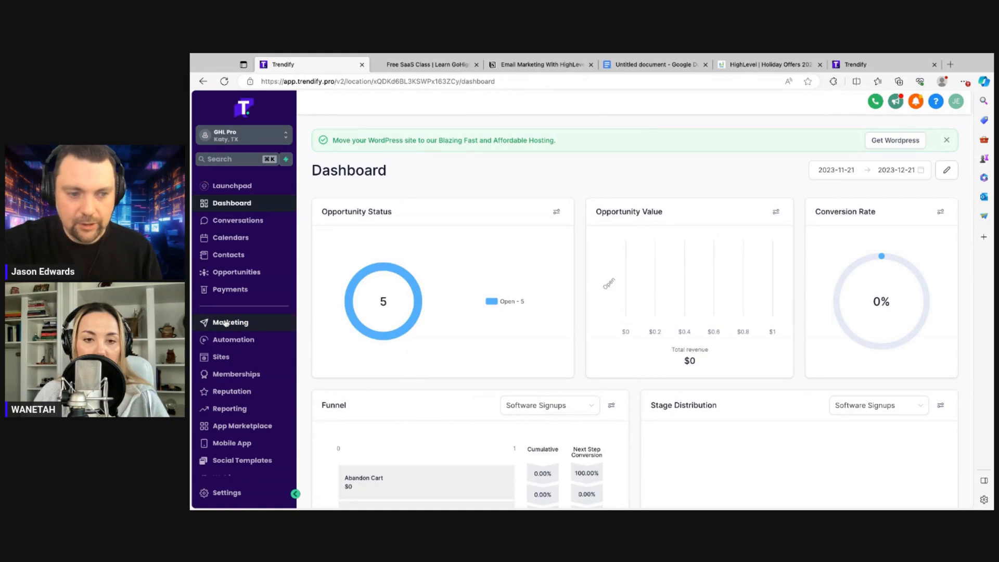
{"action": "left_click", "coordinate": [226, 323]}
{"action": "mouse_move", "coordinate": [425, 127]}
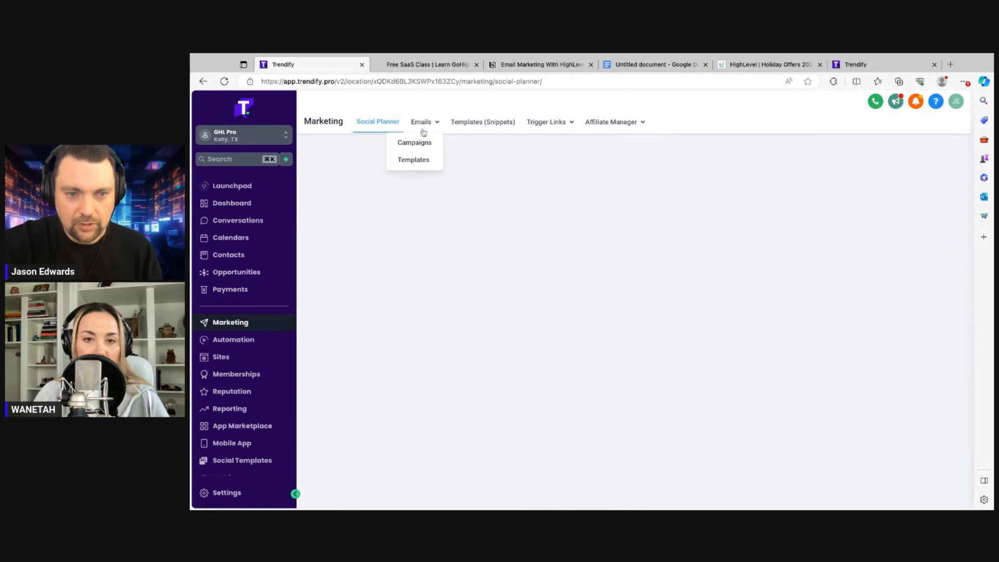
{"action": "left_click", "coordinate": [419, 143]}
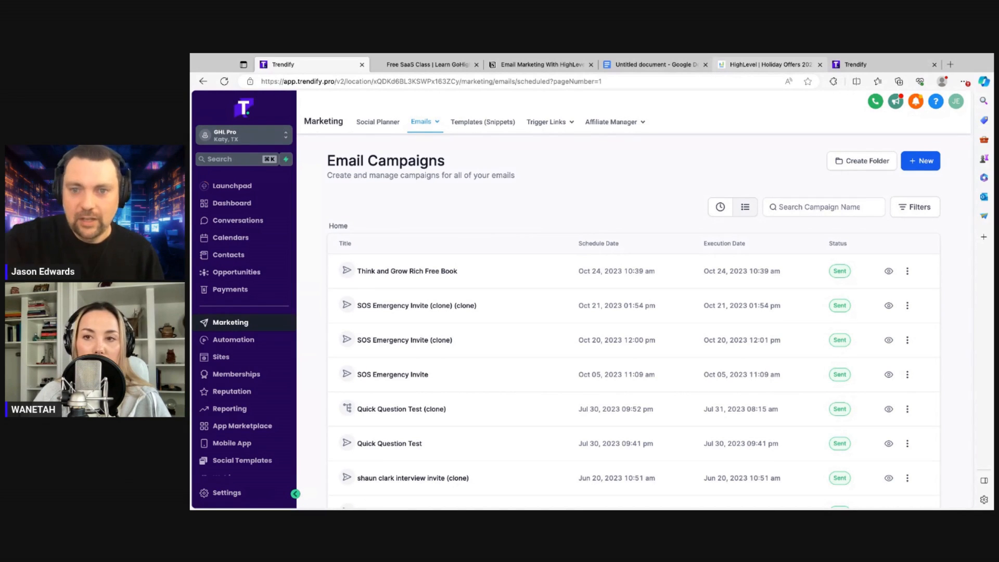
Switch to the 'HighLevel | Holiday Offers' tab showing the holiday savings page
{"action": "left_click", "coordinate": [750, 64]}
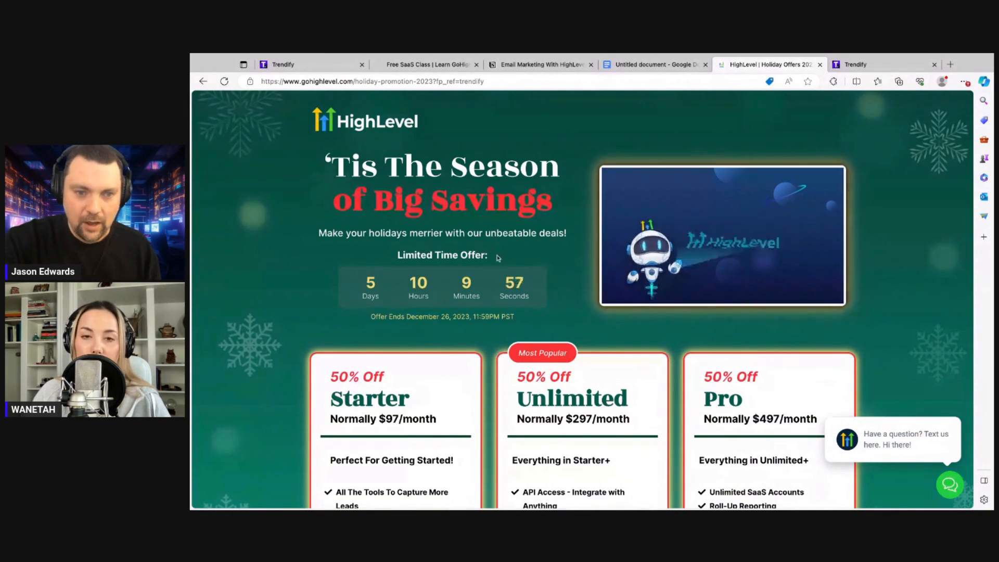
Scroll down to the Starter, Unlimited and Pro cards at $48.50, $148.50 and $248.50 per month
{"action": "scroll", "coordinate": [496, 244], "scroll_direction": "down", "scroll_amount": 1}
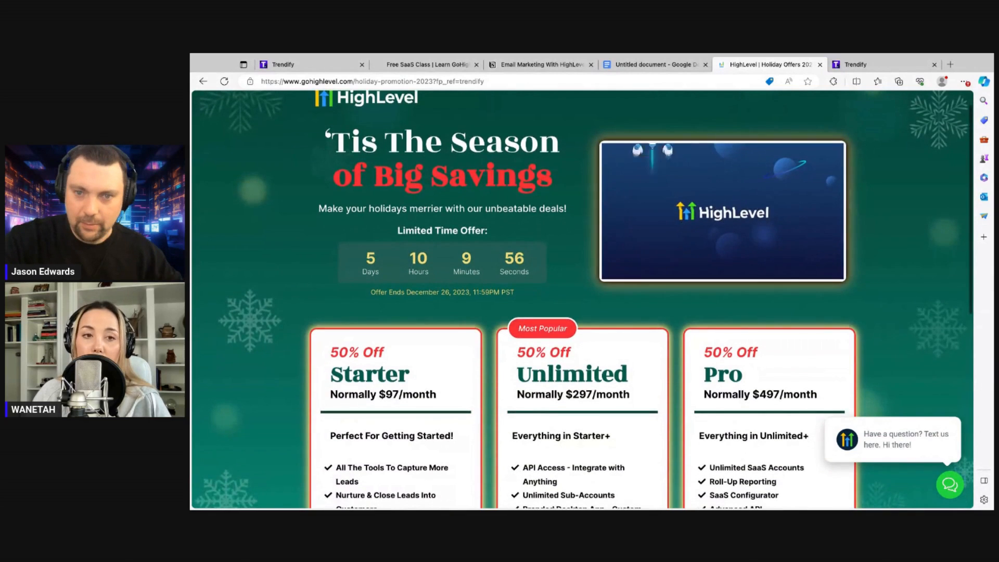
{"action": "scroll", "coordinate": [583, 299], "scroll_direction": "down", "scroll_amount": 4}
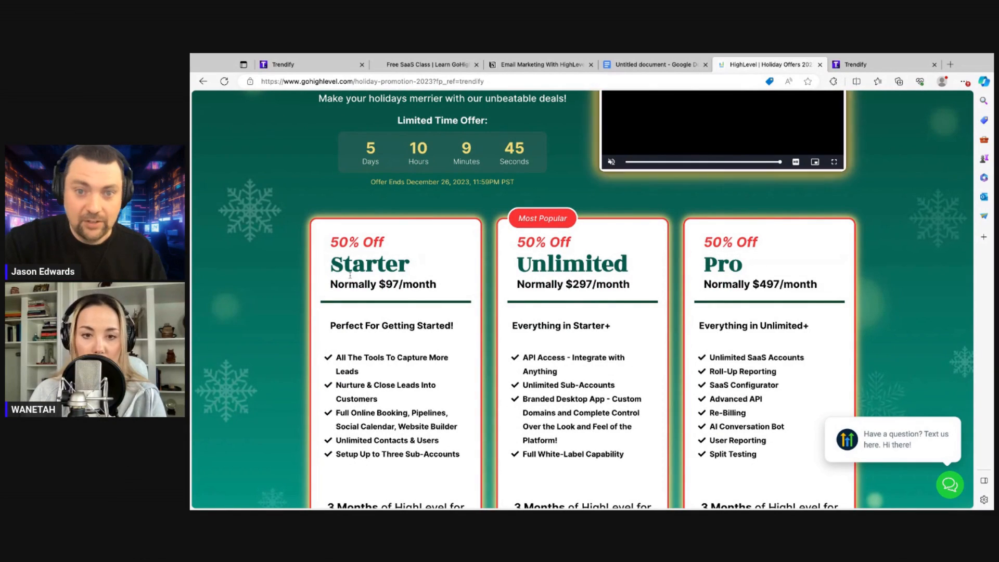
{"action": "scroll", "coordinate": [353, 278], "scroll_direction": "down", "scroll_amount": 1}
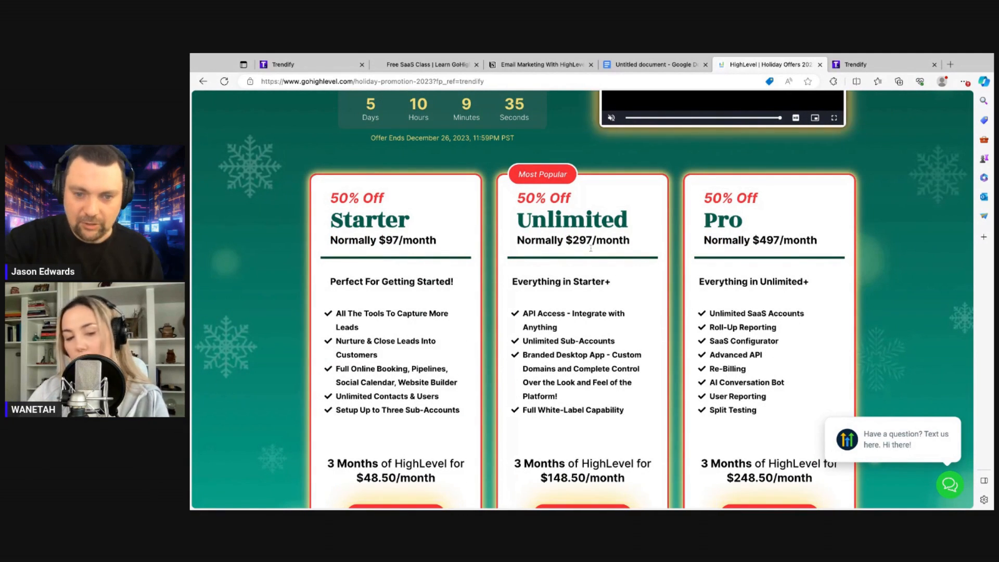
{"action": "scroll", "coordinate": [578, 284], "scroll_direction": "down", "scroll_amount": 2}
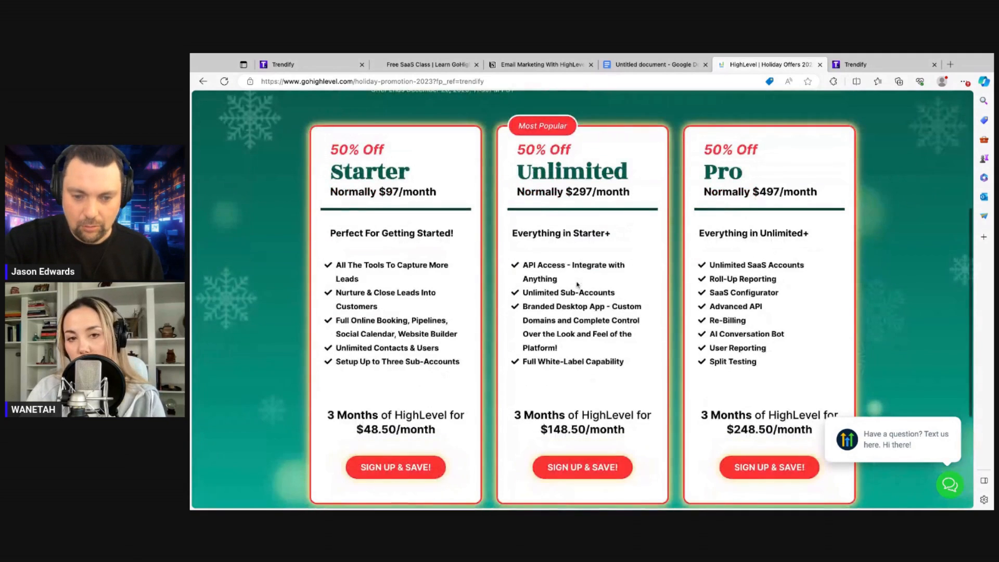
{"action": "scroll", "coordinate": [578, 286], "scroll_direction": "down", "scroll_amount": 1}
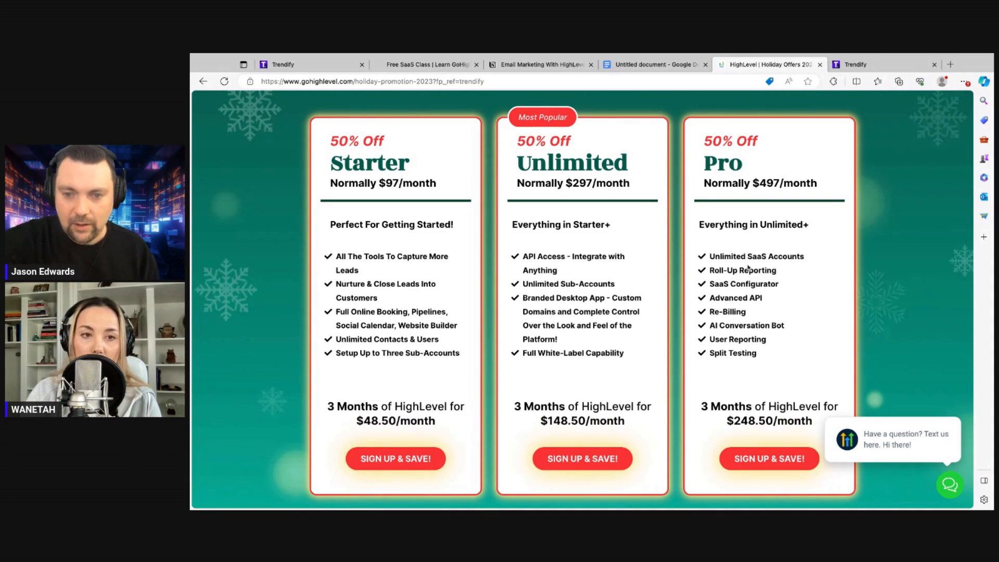
Scroll back up to the Limited Time Offer countdown ending December 26, 2023
{"action": "scroll", "coordinate": [729, 281], "scroll_direction": "down", "scroll_amount": 1}
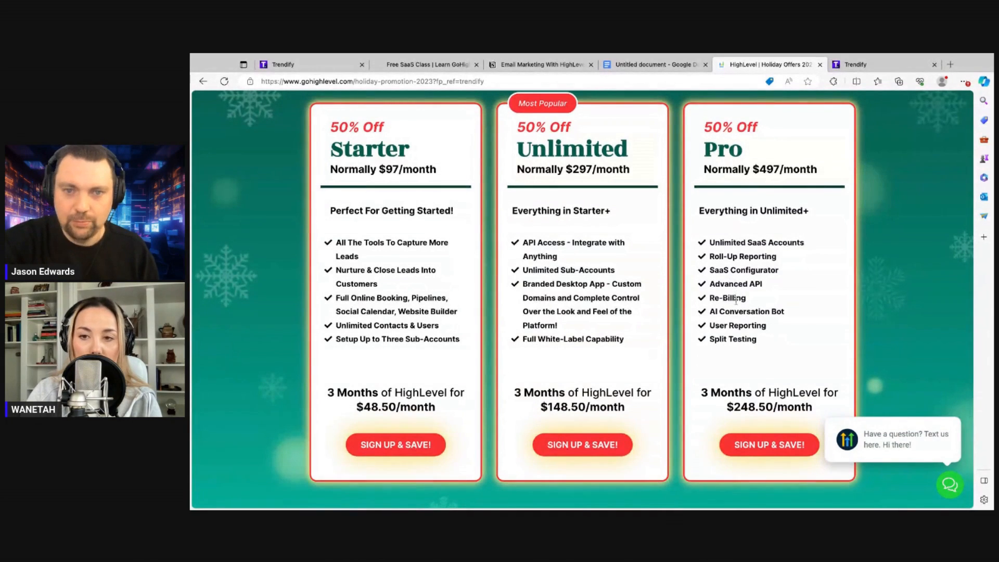
{"action": "scroll", "coordinate": [735, 301], "scroll_direction": "up", "scroll_amount": 1}
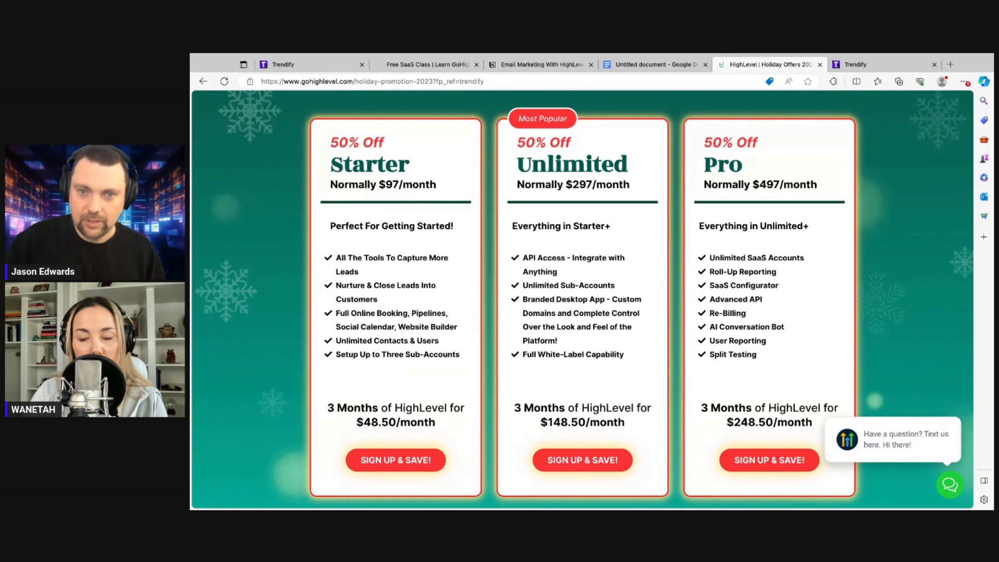
{"action": "scroll", "coordinate": [613, 283], "scroll_direction": "down", "scroll_amount": 1}
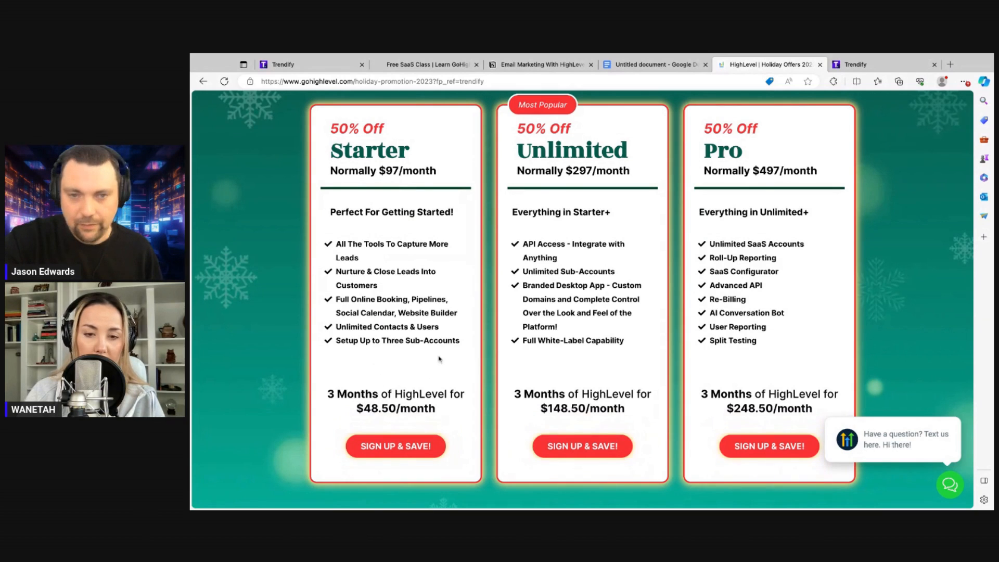
{"action": "scroll", "coordinate": [432, 337], "scroll_direction": "up", "scroll_amount": 1}
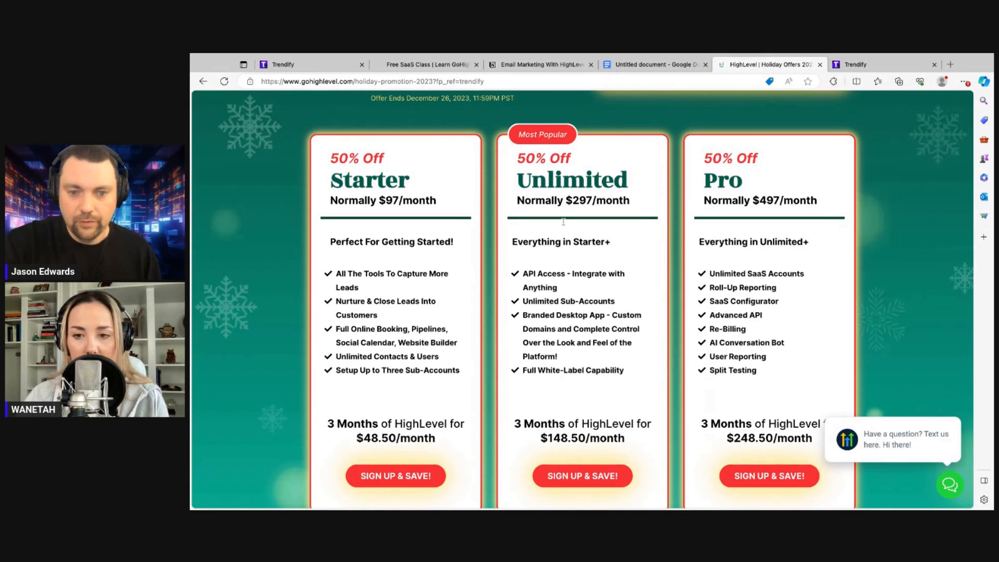
{"action": "scroll", "coordinate": [562, 221], "scroll_direction": "up", "scroll_amount": 1}
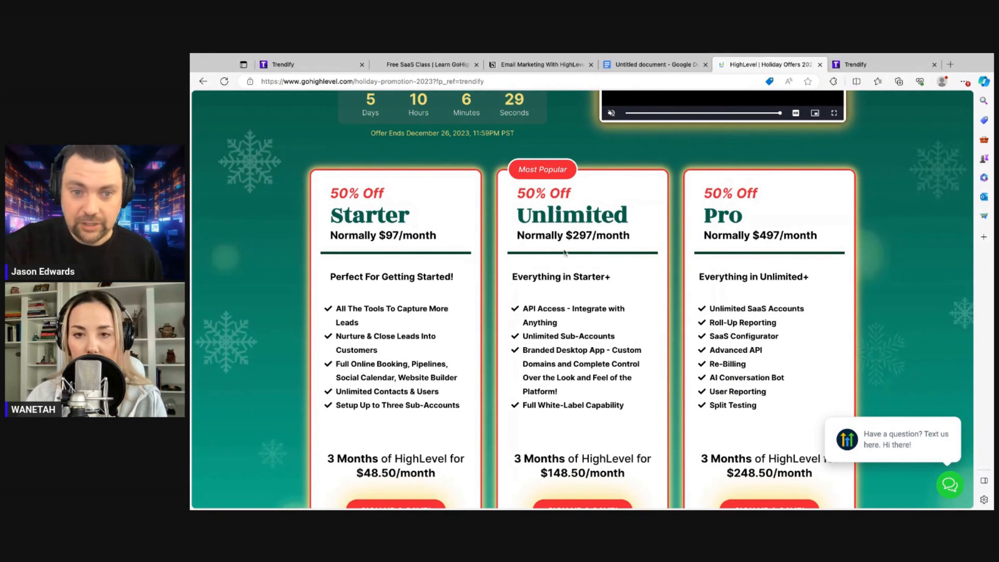
{"action": "scroll", "coordinate": [565, 252], "scroll_direction": "up", "scroll_amount": 1}
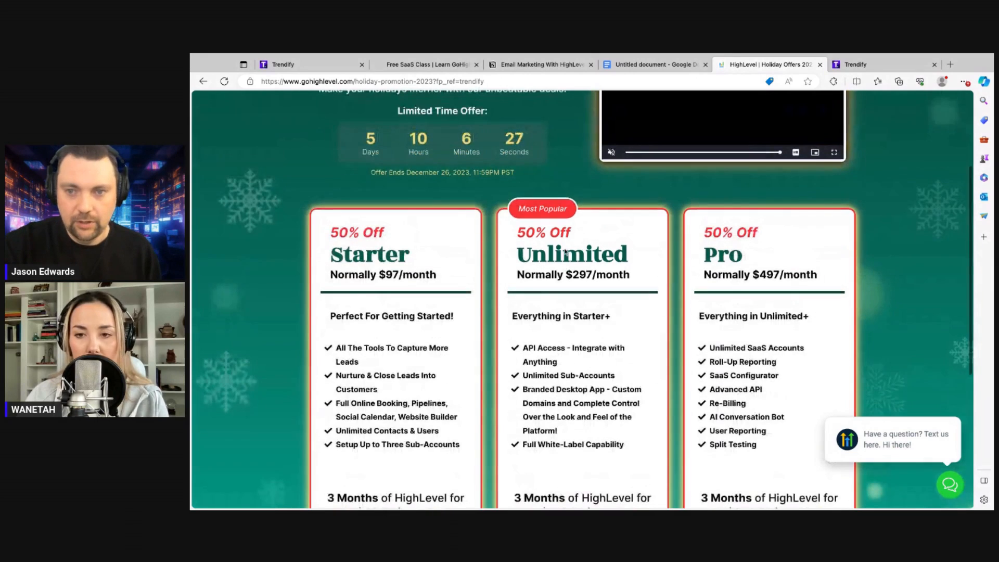
On Holiday Promos, scratch the first gift to reveal the Annual Addons Bundle, then reload
{"action": "left_click", "coordinate": [857, 65]}
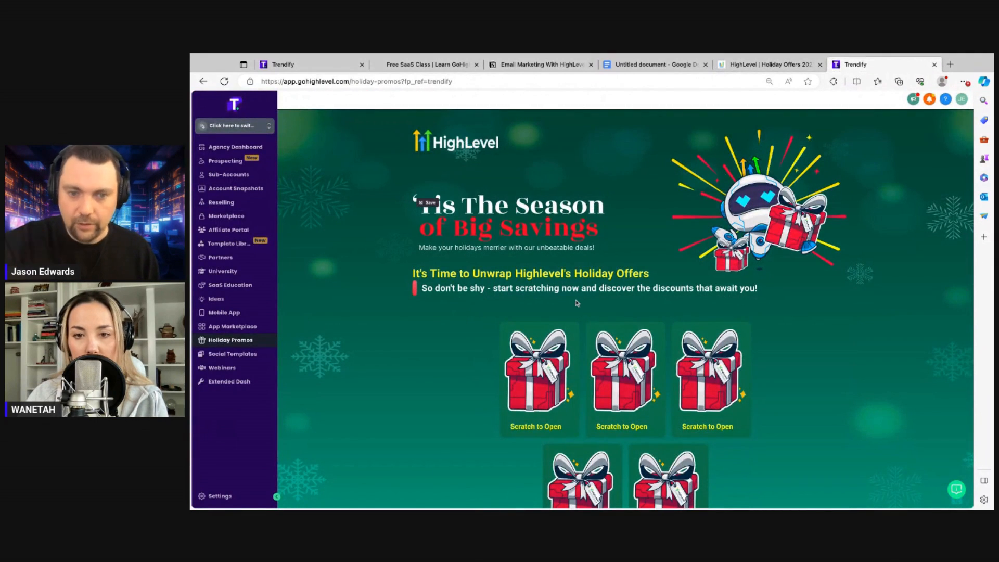
{"action": "scroll", "coordinate": [557, 302], "scroll_direction": "down", "scroll_amount": 1}
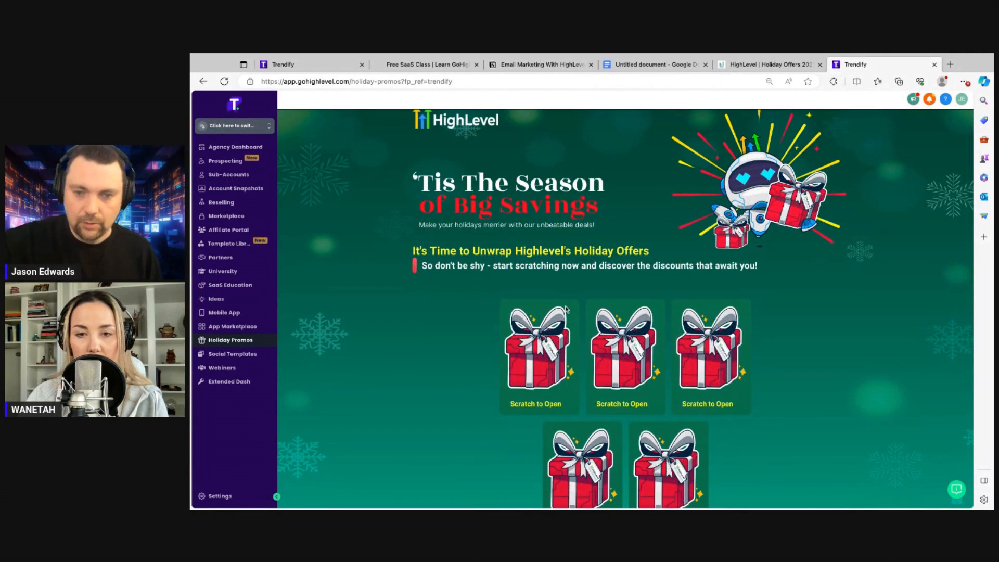
{"action": "scroll", "coordinate": [464, 299], "scroll_direction": "down", "scroll_amount": 1}
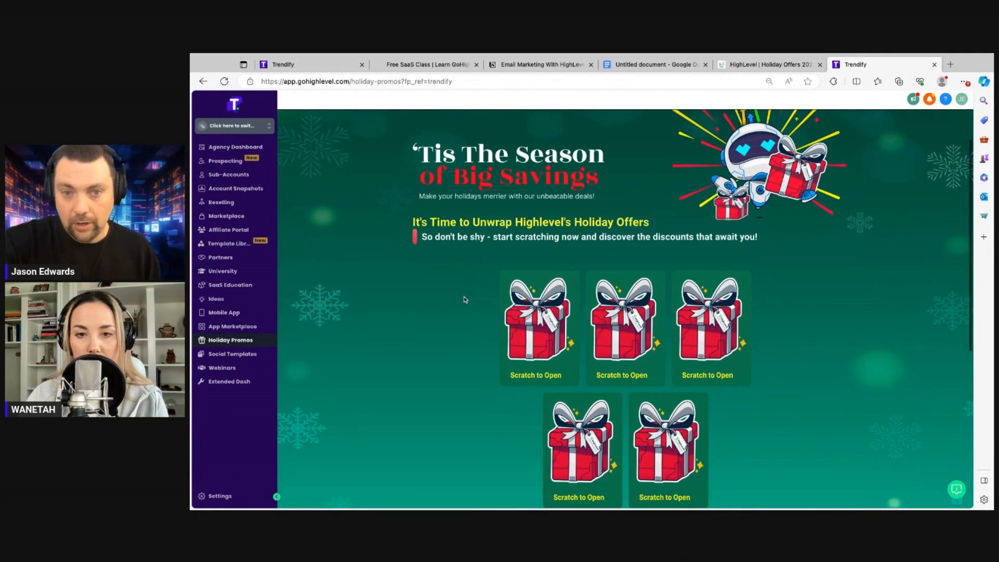
{"action": "mouse_move", "coordinate": [565, 290]}
{"action": "left_mouse_down"}
{"action": "mouse_move", "coordinate": [547, 322]}
{"action": "mouse_move", "coordinate": [540, 307]}
{"action": "mouse_move", "coordinate": [553, 305]}
{"action": "mouse_move", "coordinate": [516, 334]}
{"action": "mouse_move", "coordinate": [540, 300]}
{"action": "mouse_move", "coordinate": [512, 279]}
{"action": "mouse_move", "coordinate": [559, 278]}
{"action": "mouse_move", "coordinate": [532, 286]}
{"action": "left_mouse_up"}
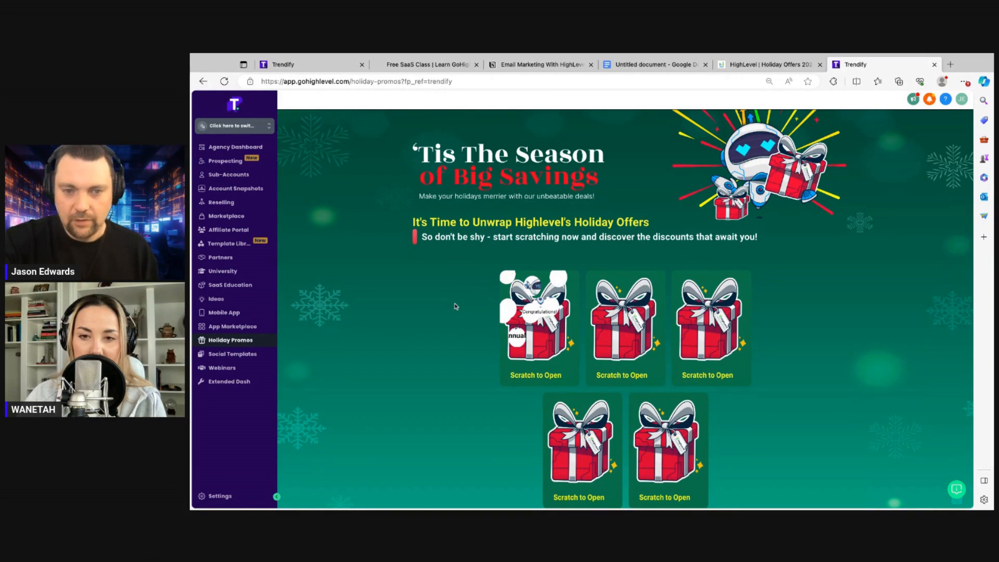
{"action": "scroll", "coordinate": [456, 306], "scroll_direction": "down", "scroll_amount": 1}
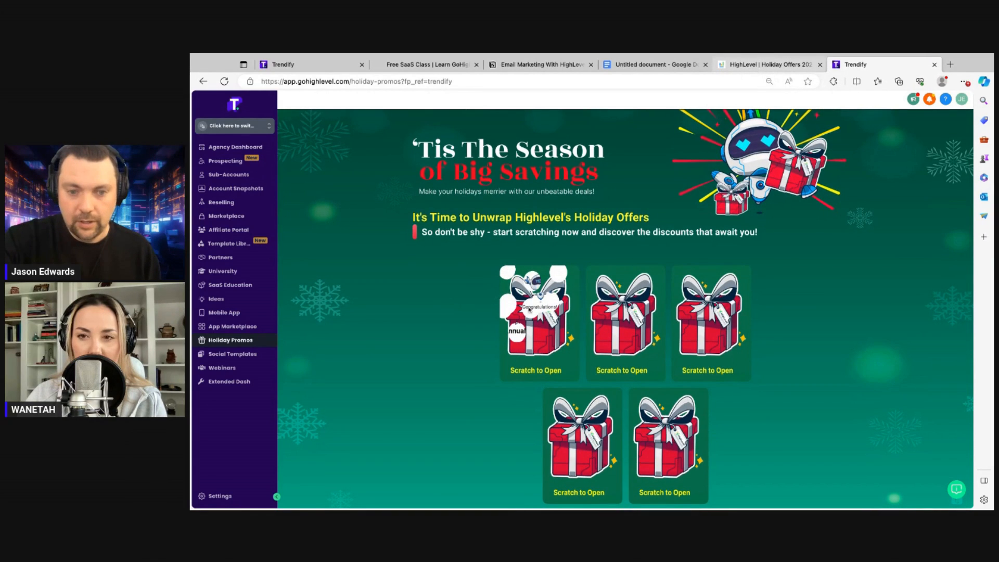
{"action": "left_click", "coordinate": [557, 314]}
{"action": "mouse_move", "coordinate": [561, 319]}
{"action": "left_mouse_down"}
{"action": "mouse_move", "coordinate": [523, 308]}
{"action": "mouse_move", "coordinate": [539, 319]}
{"action": "mouse_move", "coordinate": [518, 319]}
{"action": "mouse_move", "coordinate": [518, 347]}
{"action": "left_mouse_up"}
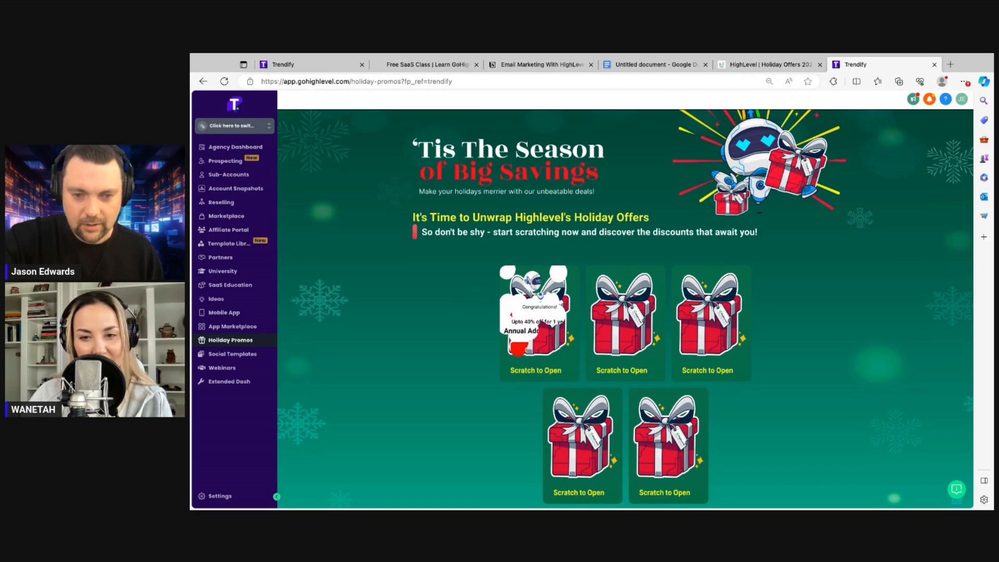
{"action": "left_click", "coordinate": [549, 331]}
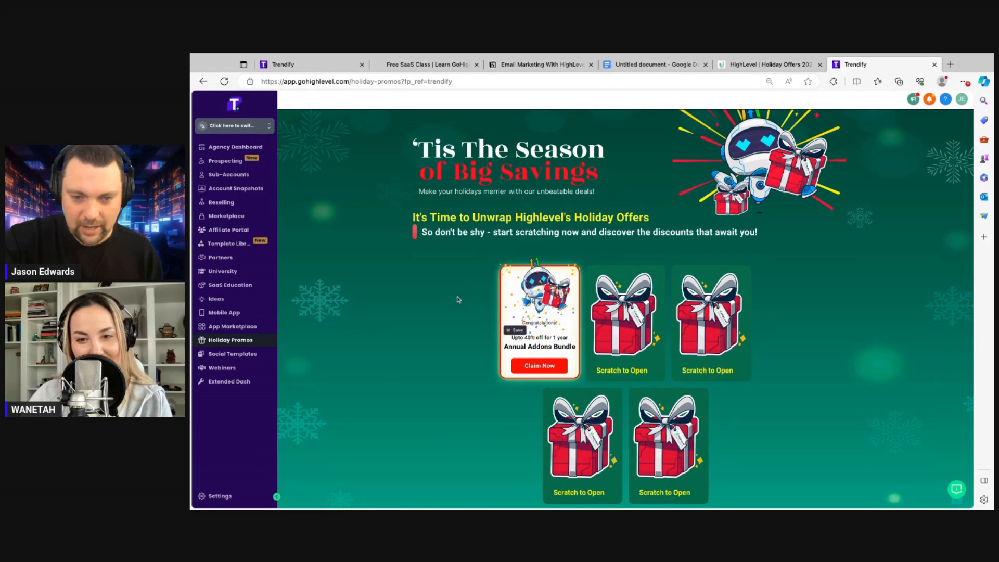
{"action": "left_click", "coordinate": [225, 82]}
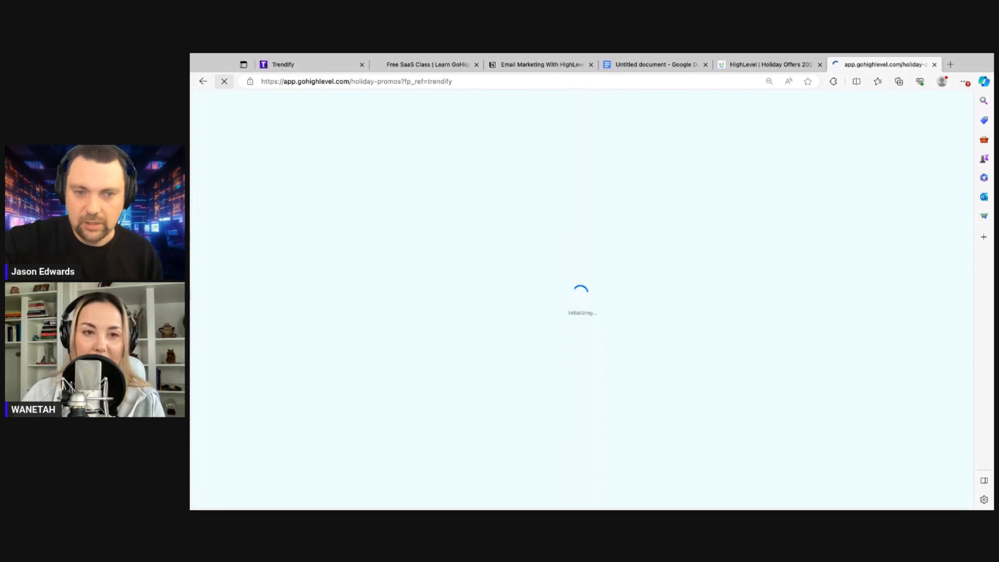
Zoom out the Holiday Promos page and scratch the first gift to reveal Upto 40% off
{"action": "left_click", "coordinate": [770, 65]}
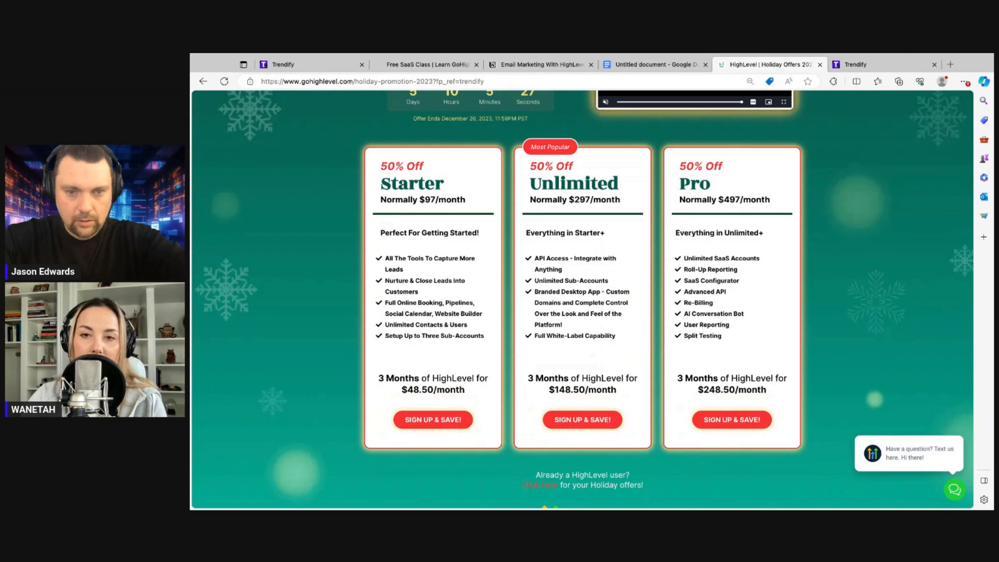
{"action": "left_click", "coordinate": [852, 64]}
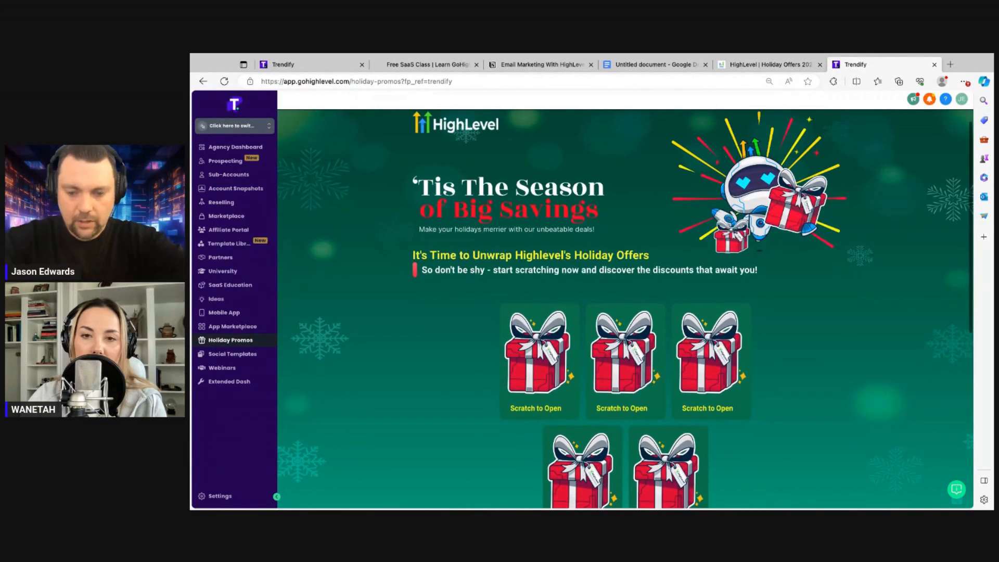
{"action": "scroll", "coordinate": [872, 217], "scroll_direction": "down", "scroll_amount": 1}
{"action": "key", "text": "ctrl+minus"}
{"action": "key", "text": "ctrl+minus"}
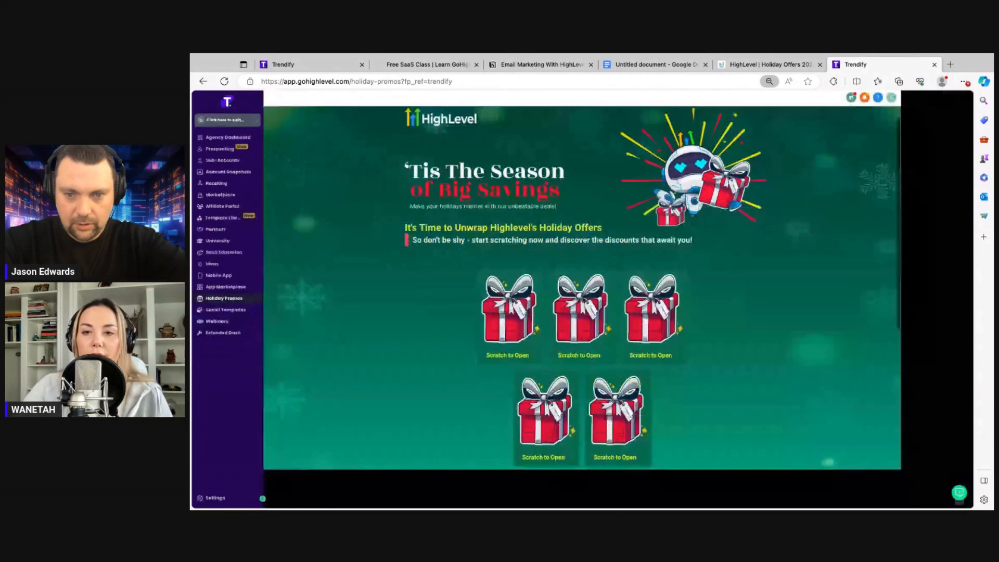
{"action": "mouse_move", "coordinate": [539, 310]}
{"action": "left_mouse_down"}
{"action": "mouse_move", "coordinate": [526, 312]}
{"action": "mouse_move", "coordinate": [536, 306]}
{"action": "left_mouse_up"}
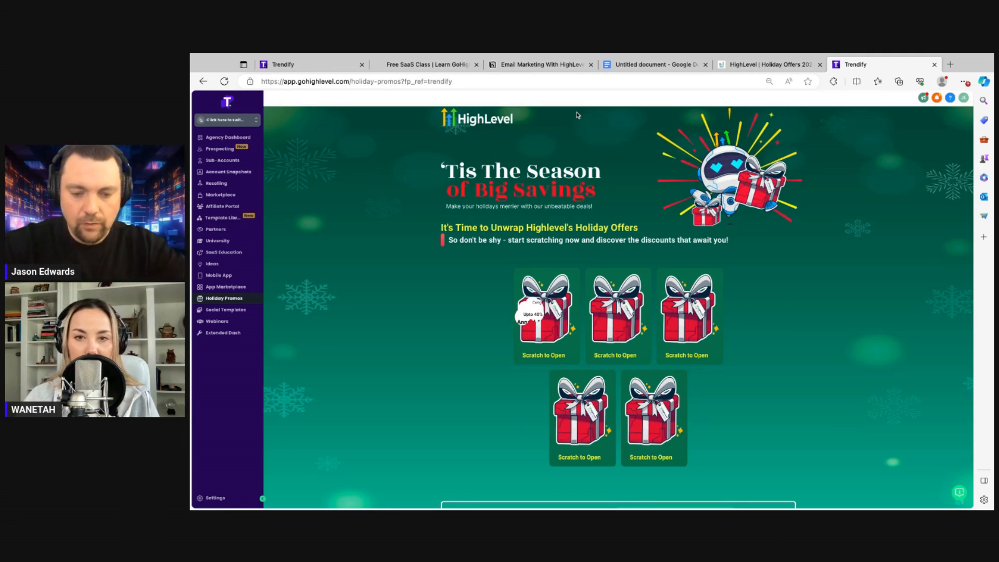
Zoom the promo page back in and return to the Email Campaigns list tab
{"action": "key", "text": "ctrl+plus"}
{"action": "key", "text": "ctrl+plus"}
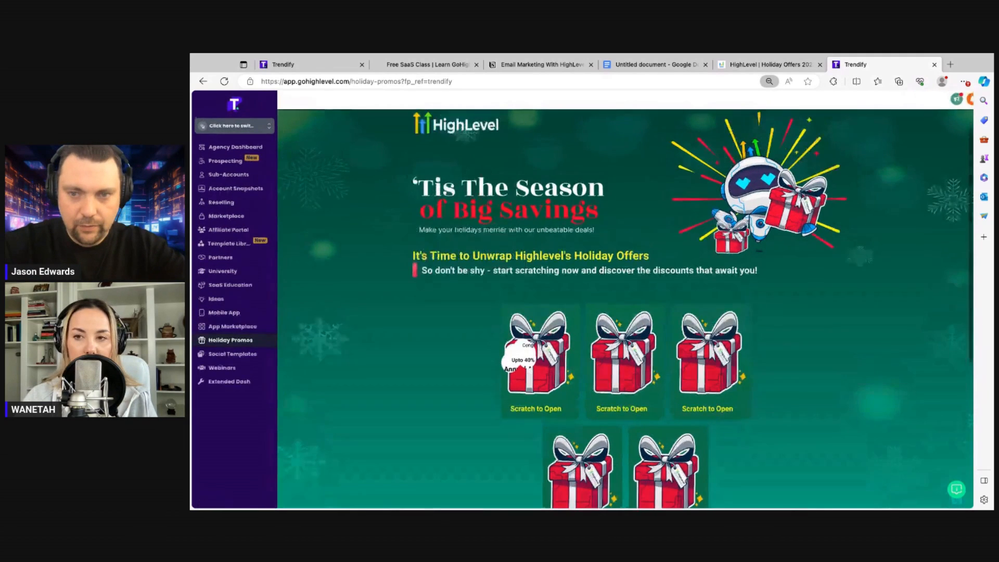
{"action": "key", "text": "ctrl+plus"}
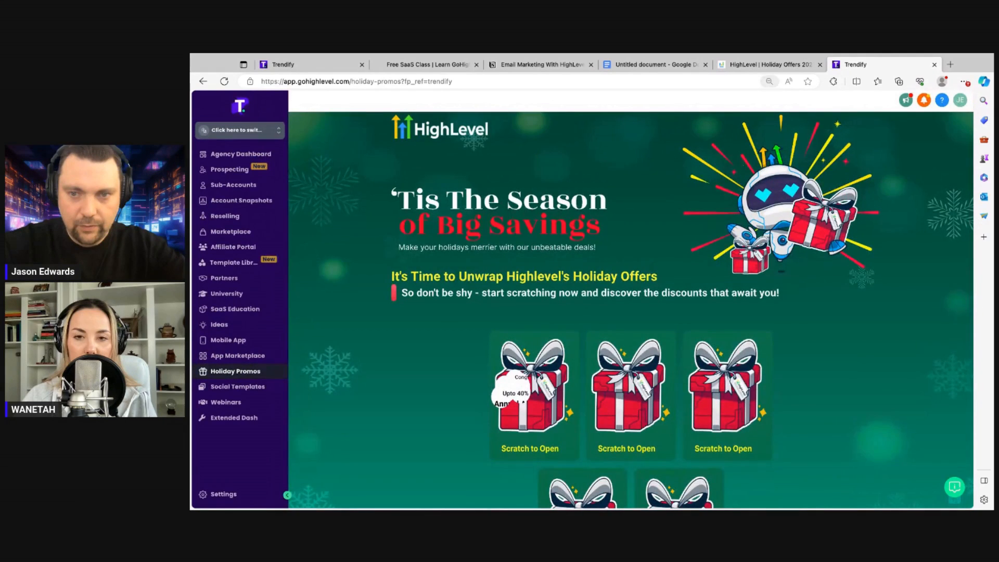
{"action": "key", "text": "ctrl+plus"}
{"action": "left_click", "coordinate": [306, 64]}
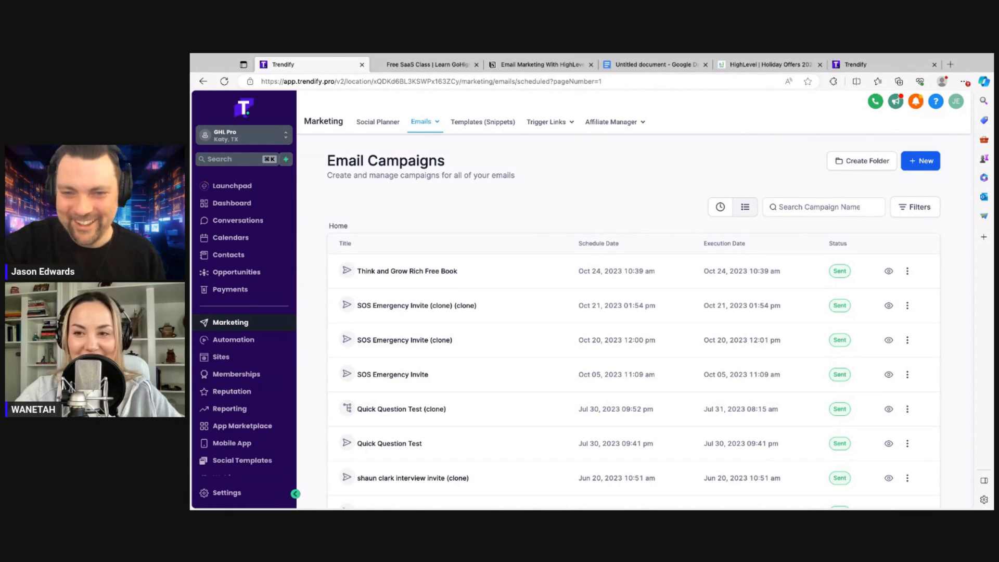
Create a new email campaign from the Blank template in the Design Editor
{"action": "left_click", "coordinate": [916, 165]}
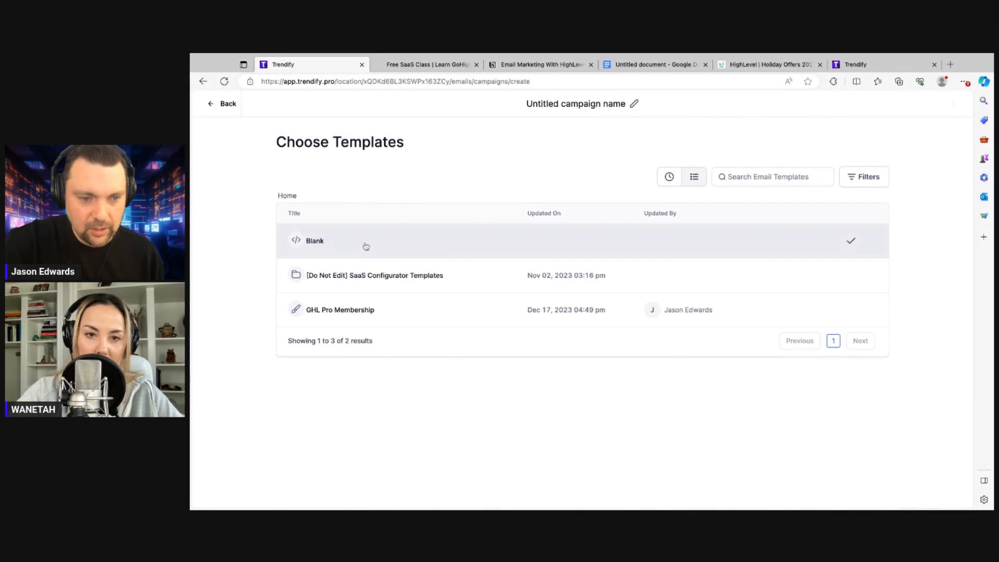
{"action": "left_click", "coordinate": [851, 240]}
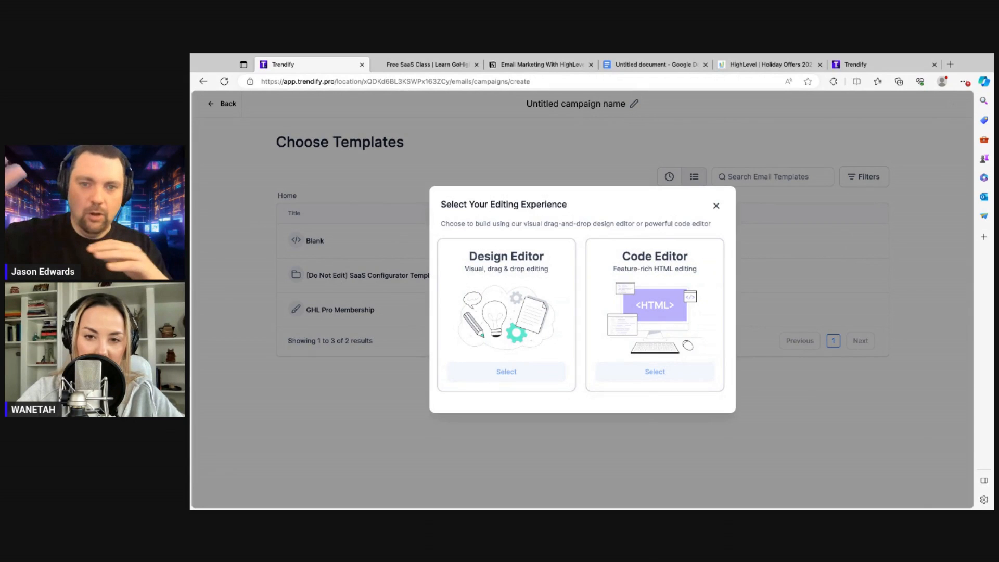
{"action": "left_click", "coordinate": [503, 372]}
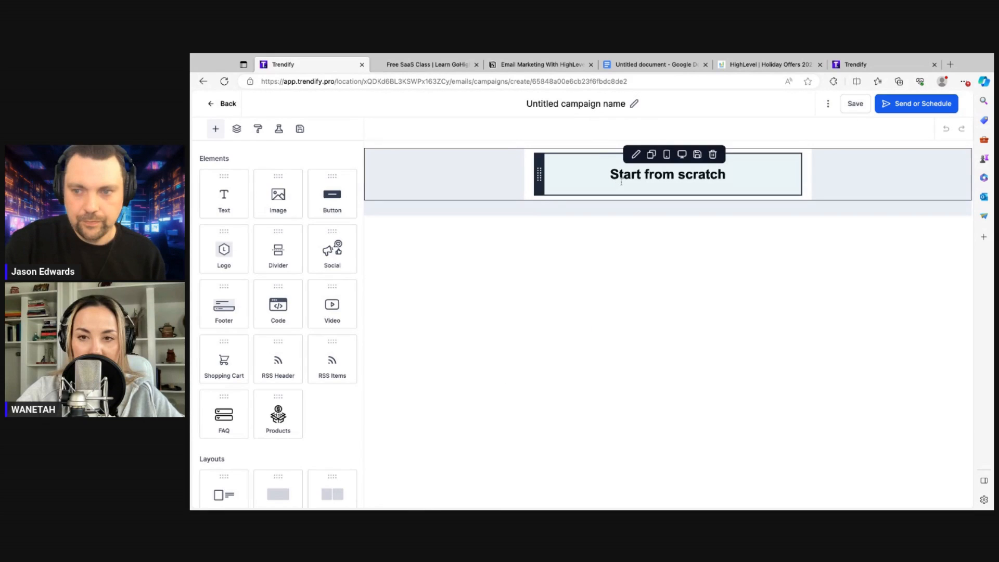
{"action": "left_click", "coordinate": [588, 104]}
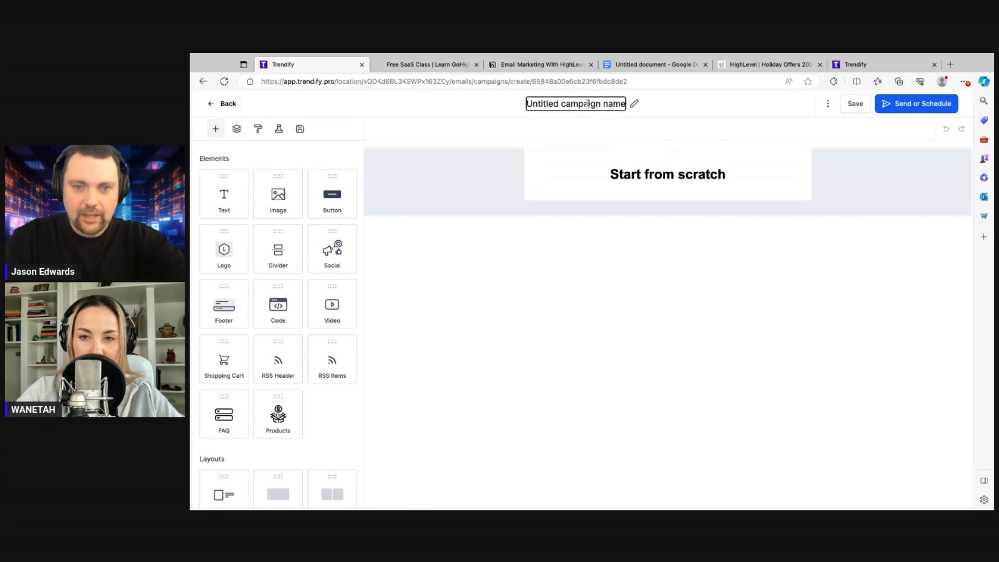
Rename the campaign to 'Holiday Sale HighLevel'
{"action": "triple_click", "coordinate": [587, 104]}
{"action": "type", "text": "Holiday"}
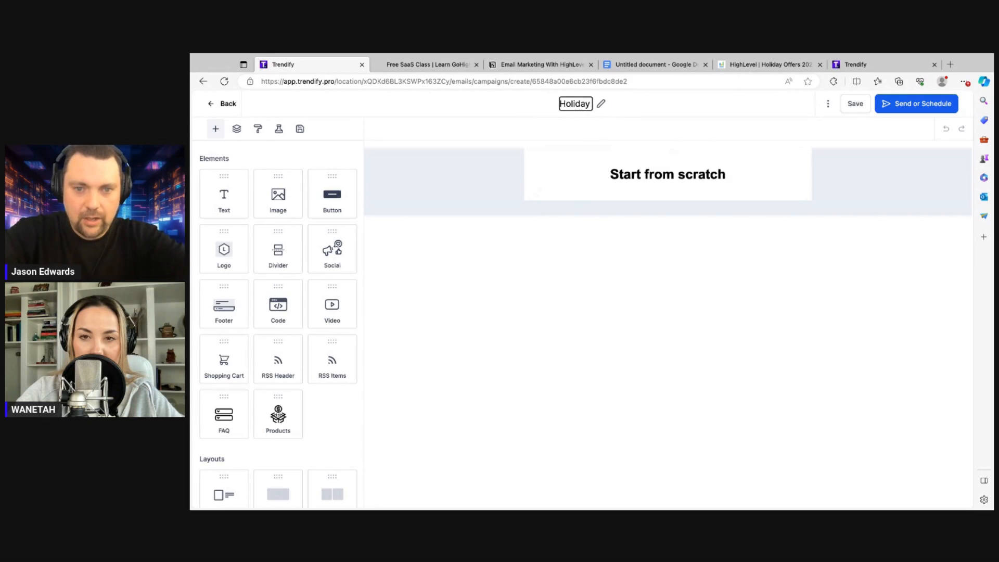
{"action": "type", "text": " Sale HighLevel"}
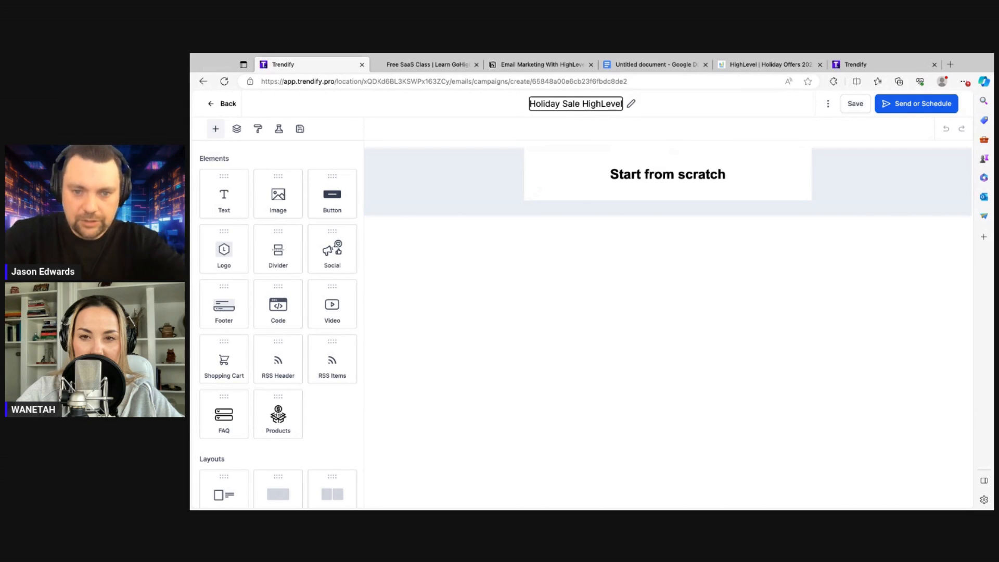
{"action": "left_click", "coordinate": [493, 183]}
Delete the 'Start from scratch' placeholder text, leaving an empty text block
{"action": "left_click", "coordinate": [551, 177]}
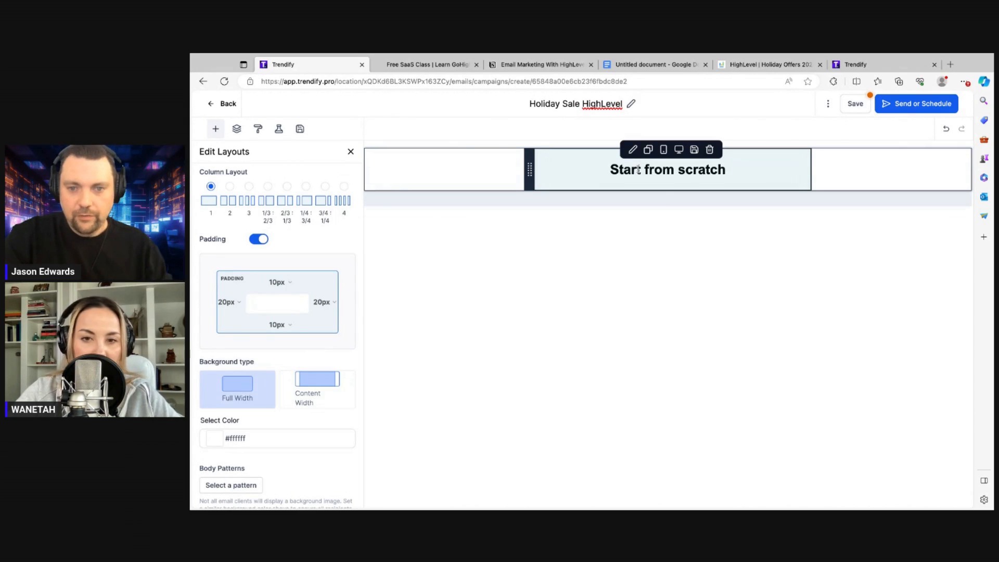
{"action": "triple_click", "coordinate": [638, 170]}
{"action": "key", "text": "BackSpace"}
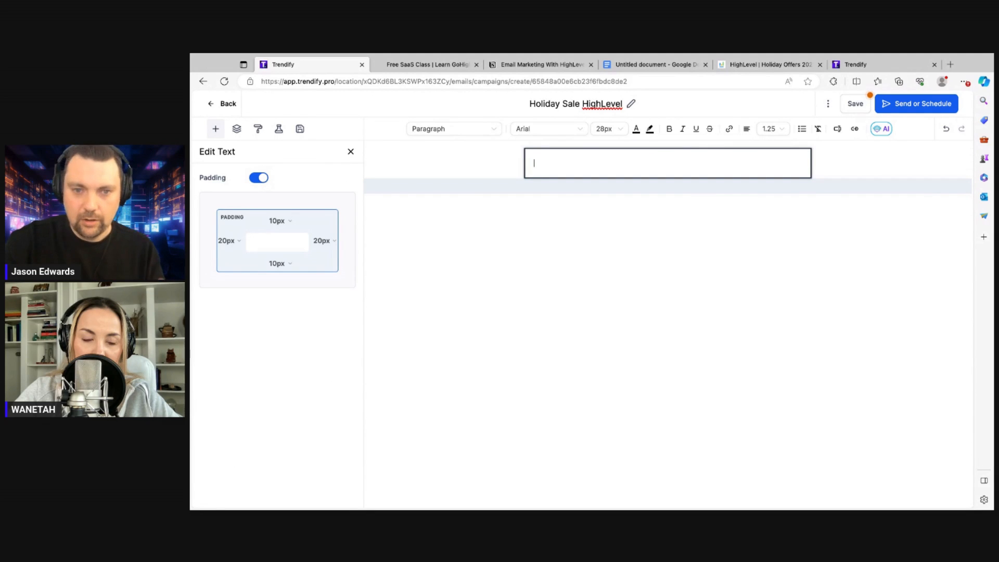
Start Generate with AI with Promotional context and content title 'HighLevel Holiday Sale'
{"action": "left_click", "coordinate": [883, 128]}
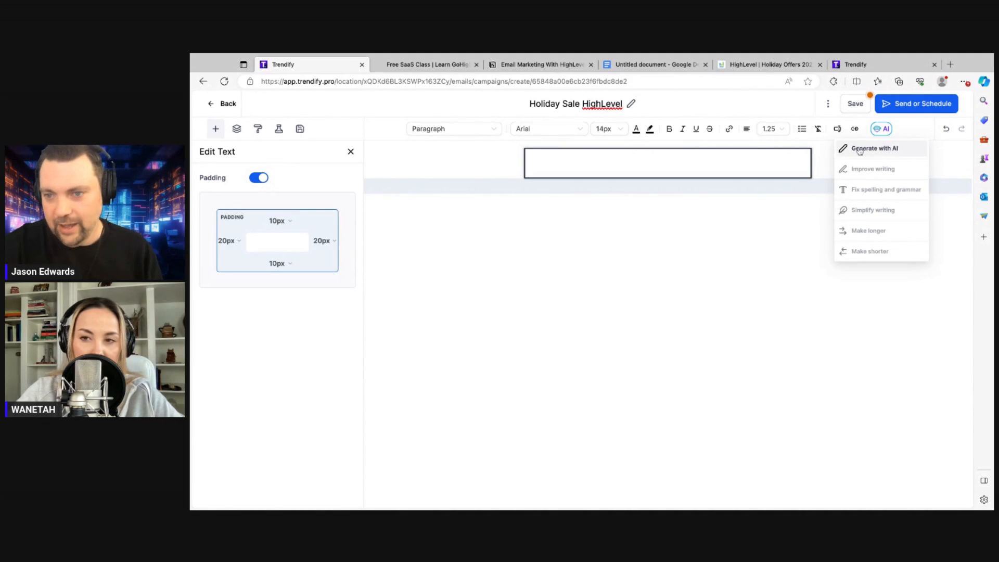
{"action": "left_click", "coordinate": [859, 149]}
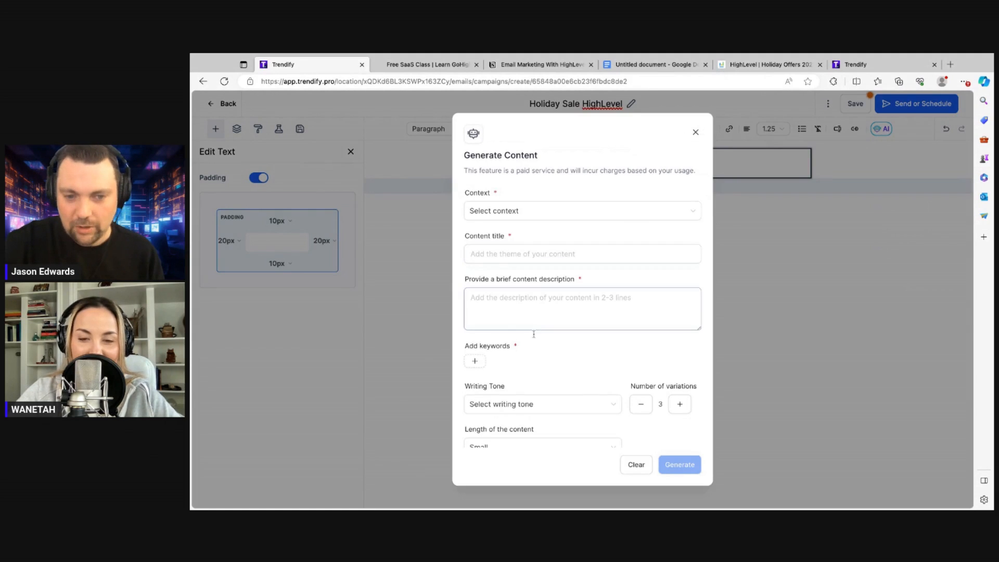
{"action": "left_click", "coordinate": [521, 215]}
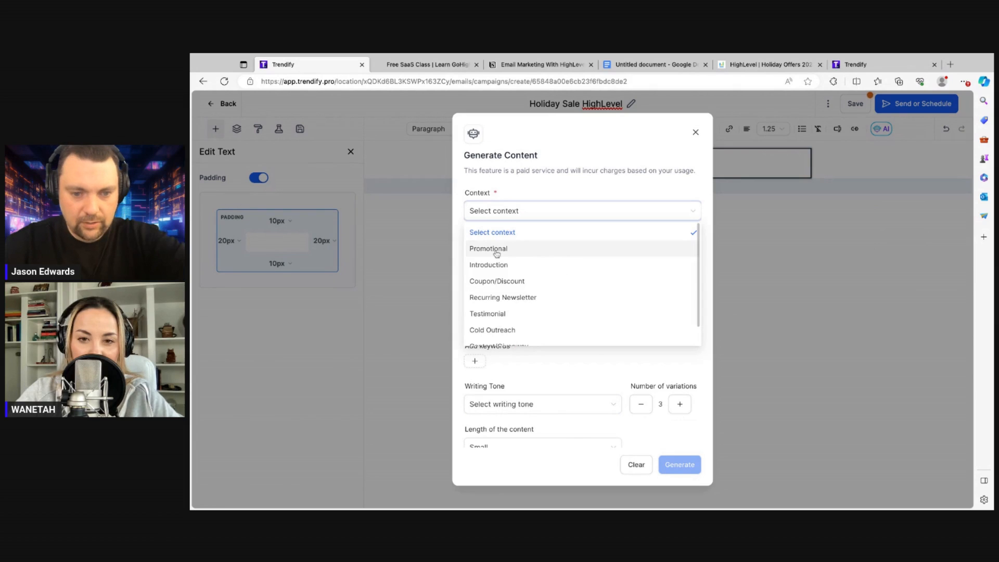
{"action": "left_click", "coordinate": [497, 250]}
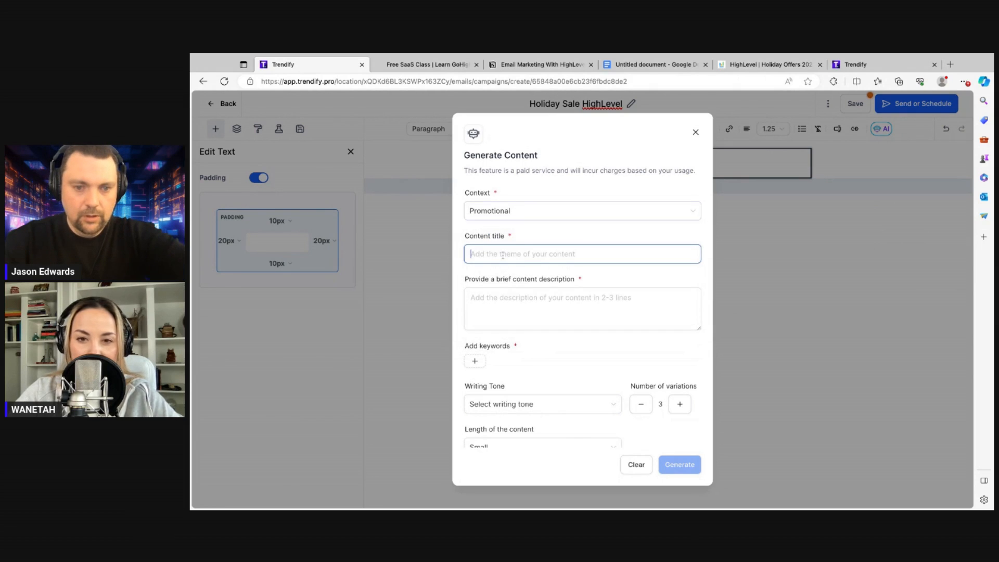
{"action": "left_click", "coordinate": [517, 213]}
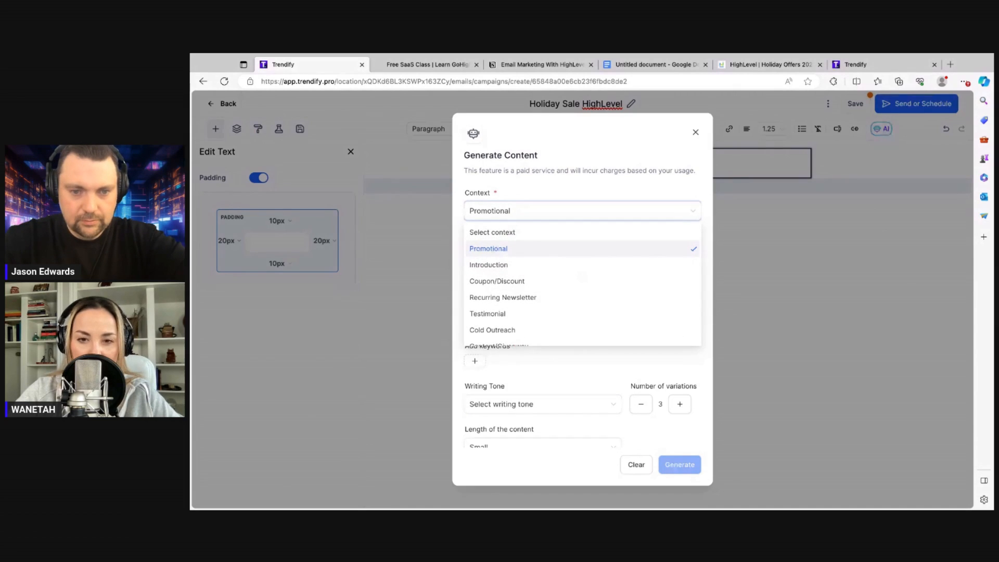
{"action": "left_click", "coordinate": [500, 249]}
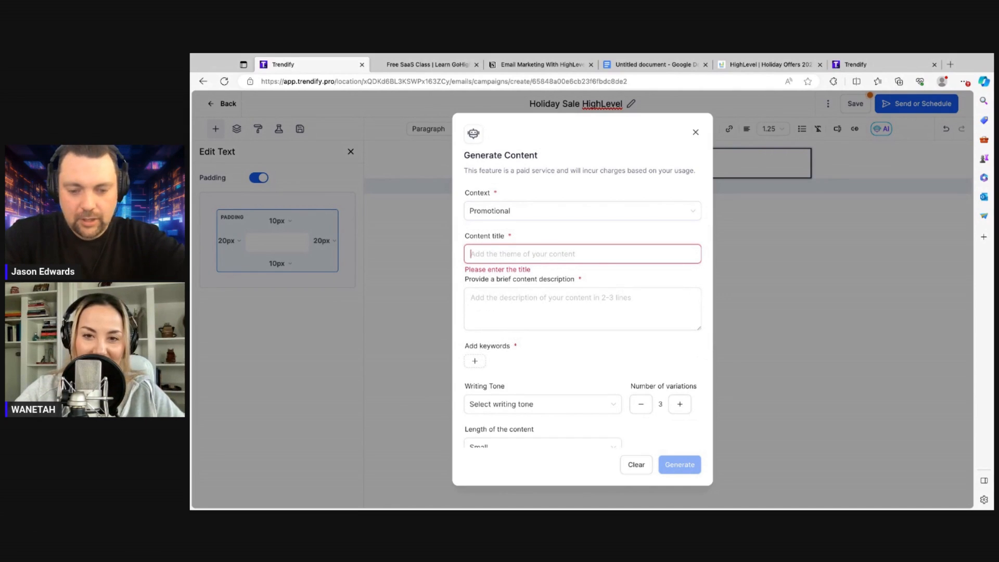
{"action": "type", "text": "HighLevel"}
{"action": "type", "text": "Holida"}
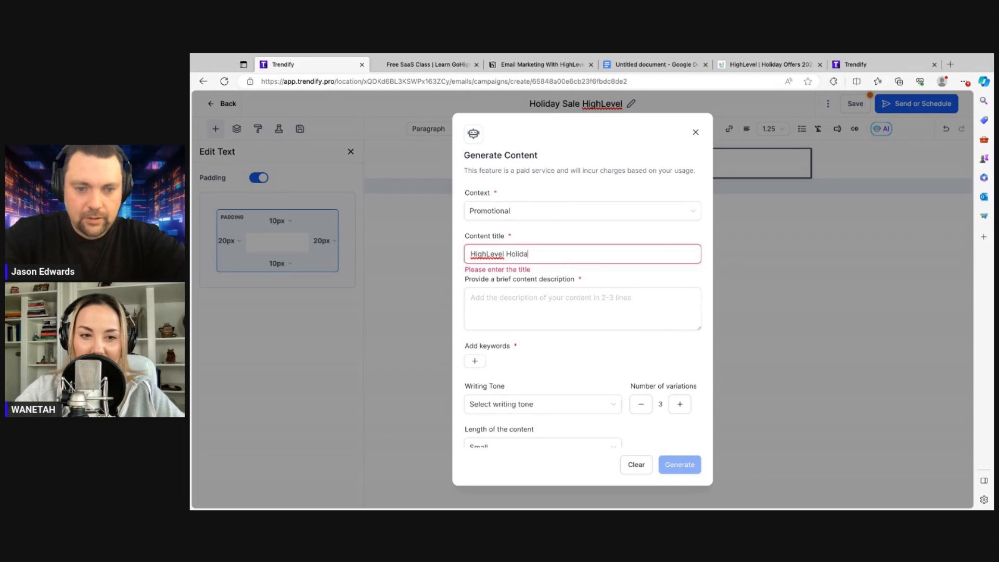
{"action": "type", "text": "y Sale"}
Describe the content as 'write an email about saving holiday sale at 50% for the next 30 months.'
{"action": "left_click", "coordinate": [491, 310]}
{"action": "type", "text": "write an emai"}
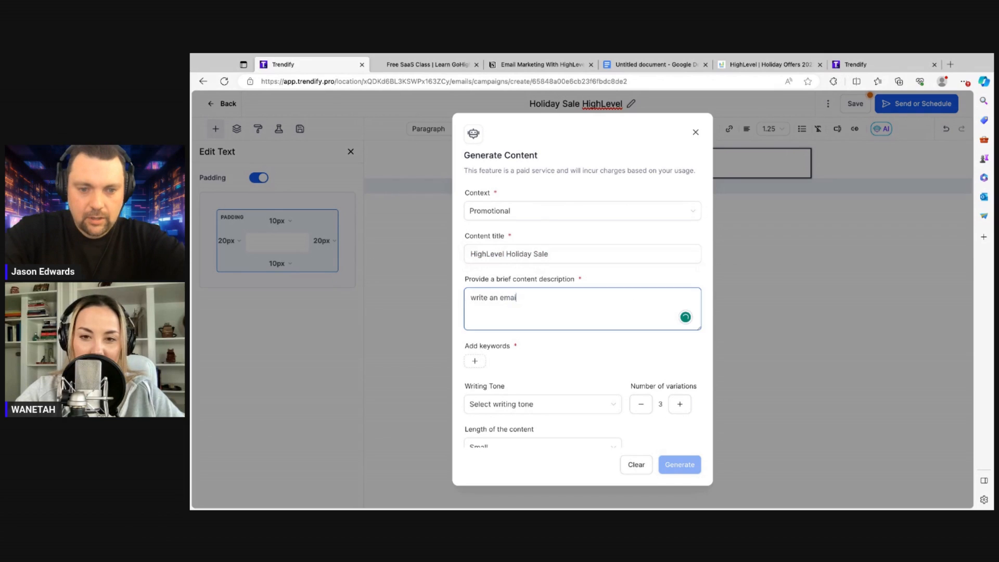
{"action": "type", "text": "l about "}
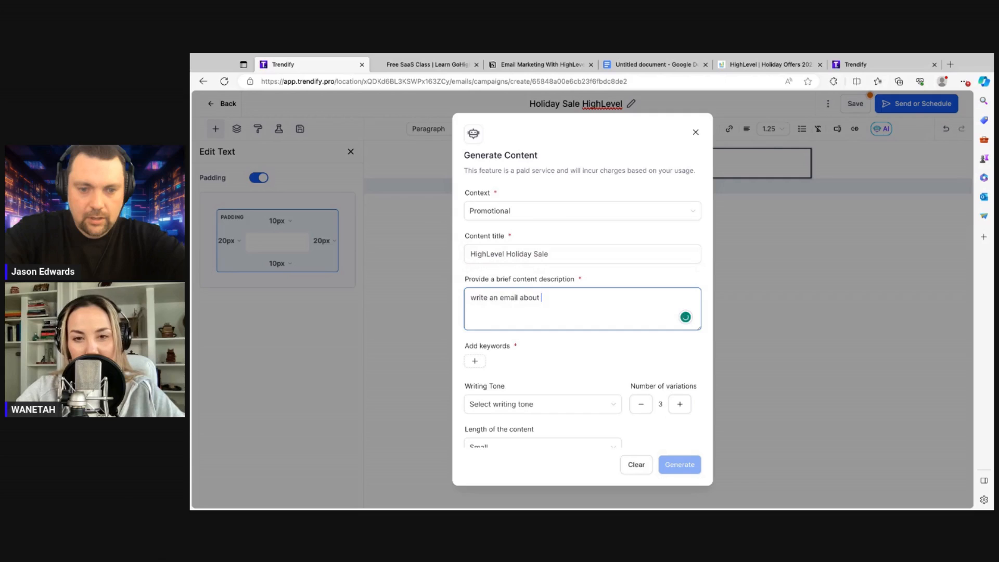
{"action": "type", "text": "saving"}
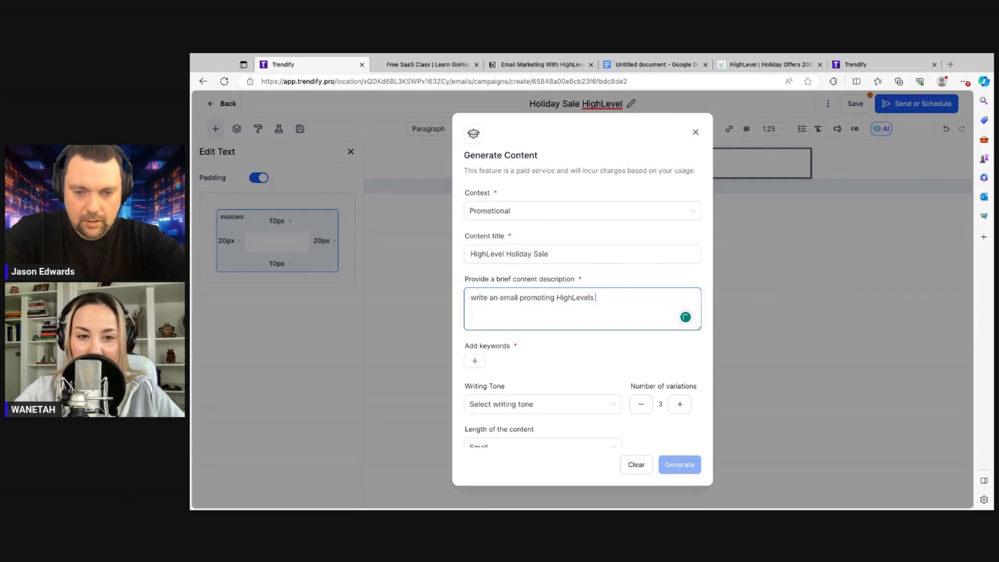
{"action": "type", "text": "hold"}
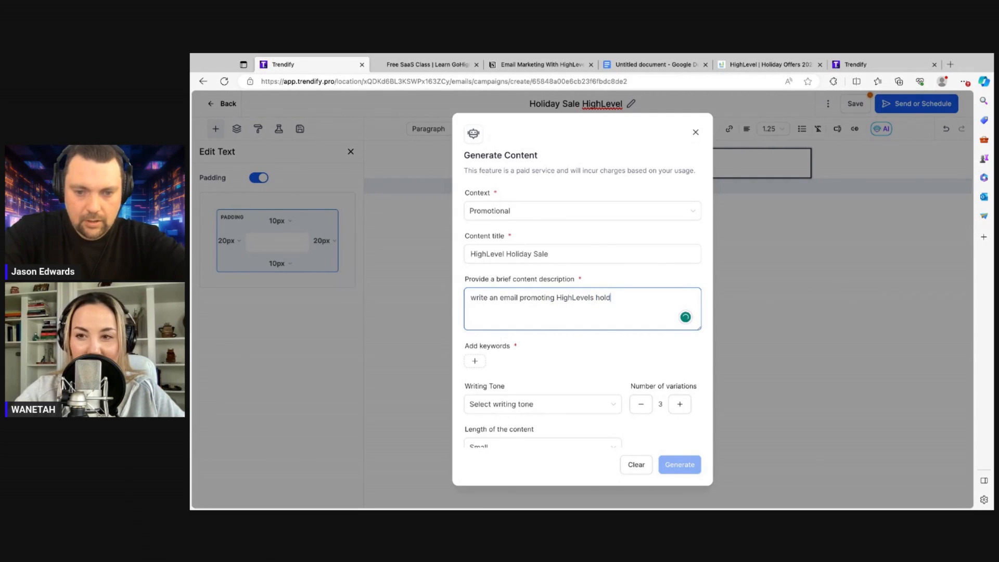
{"action": "type", "text": "lid"}
{"action": "key", "text": "BackSpace"}
{"action": "type", "text": "iday "}
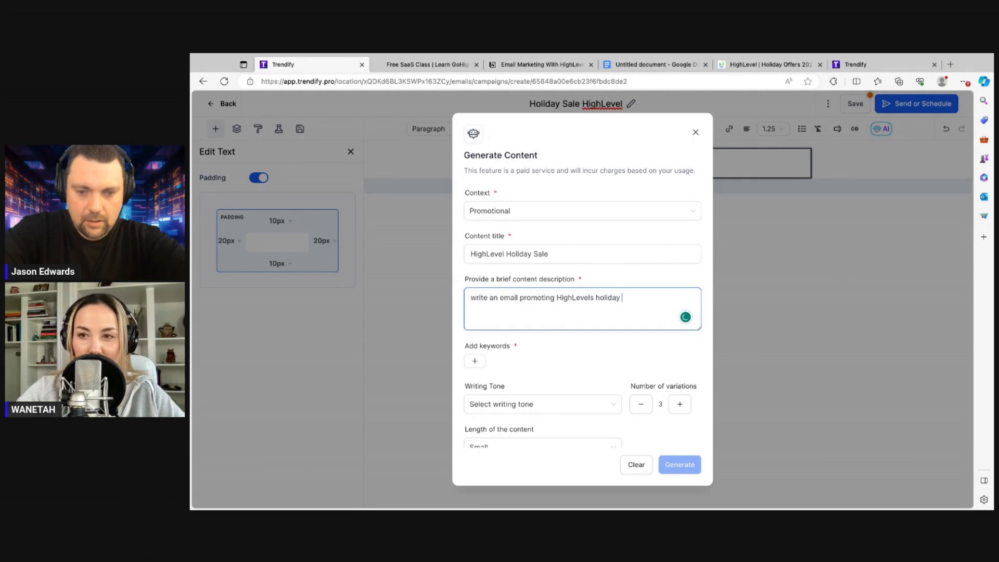
{"action": "type", "text": "sale at 50% for "}
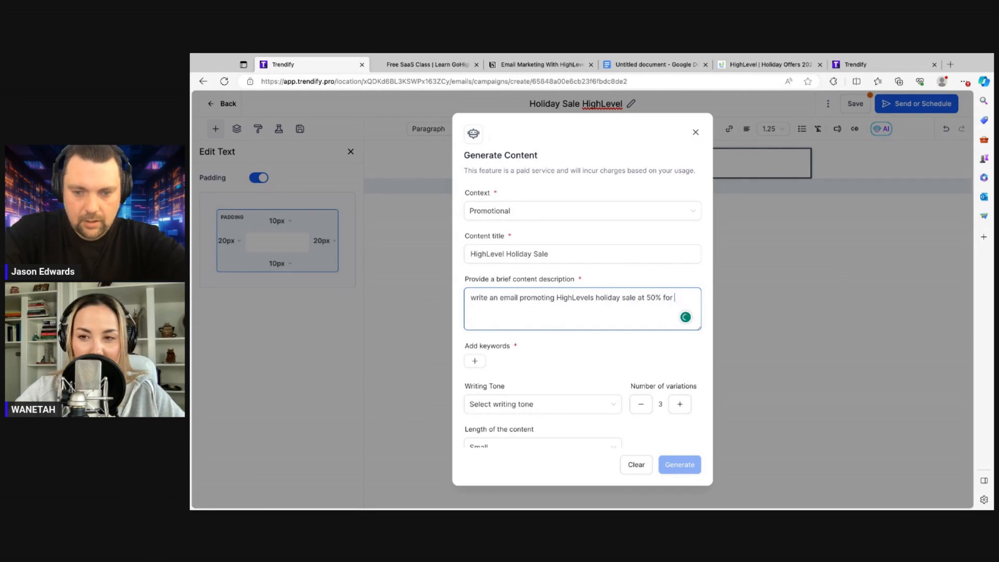
{"action": "type", "text": "the next 30 "}
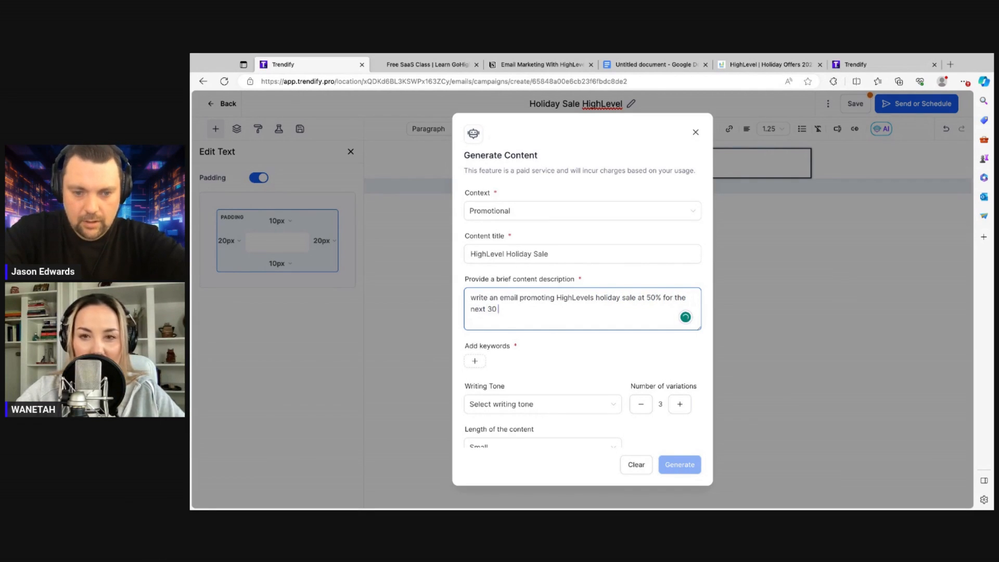
{"action": "type", "text": "months."}
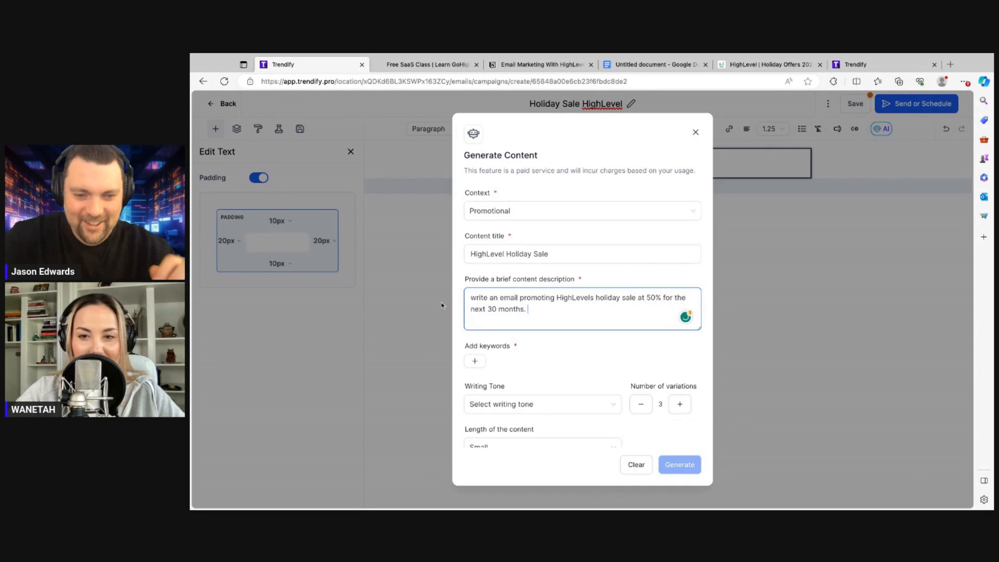
Add the keywords Highlevel and Holiday Sale
{"action": "left_click", "coordinate": [475, 362]}
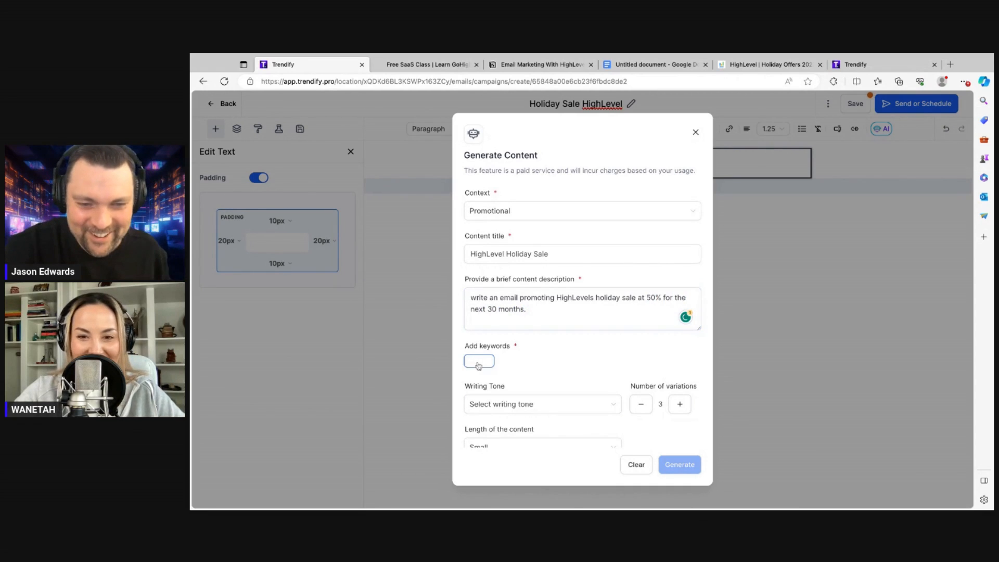
{"action": "type", "text": "Highlevel"}
{"action": "key", "text": "Return"}
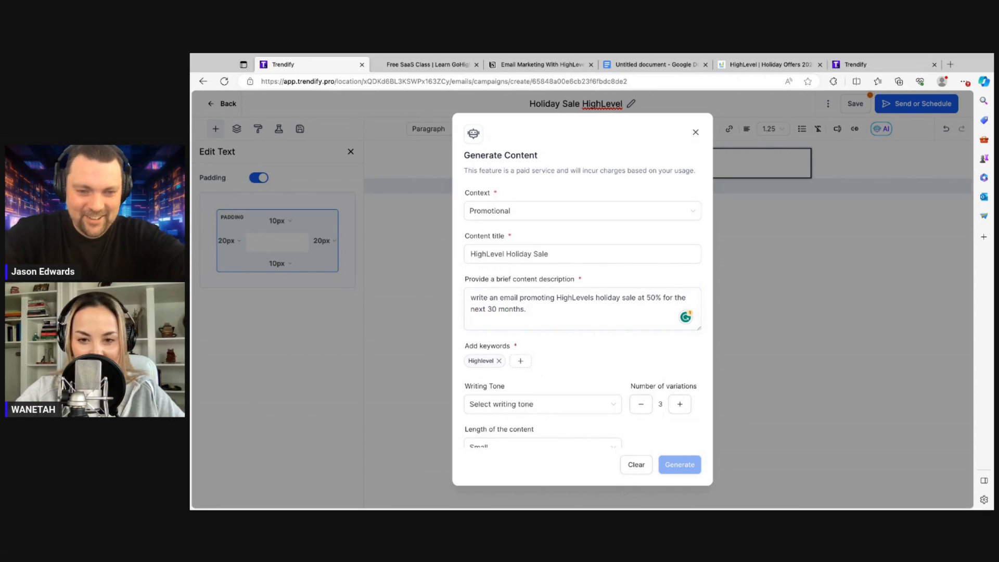
{"action": "left_click", "coordinate": [523, 361]}
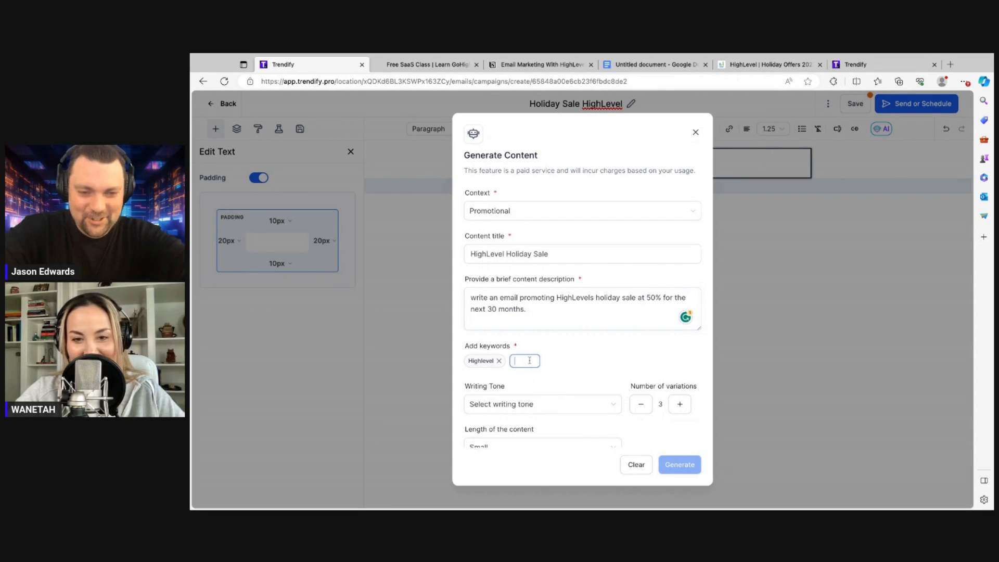
{"action": "type", "text": "Holiday Sale"}
{"action": "key", "text": "Return"}
Set the writing tone to Persuasive and the content length to Medium
{"action": "left_click", "coordinate": [529, 404]}
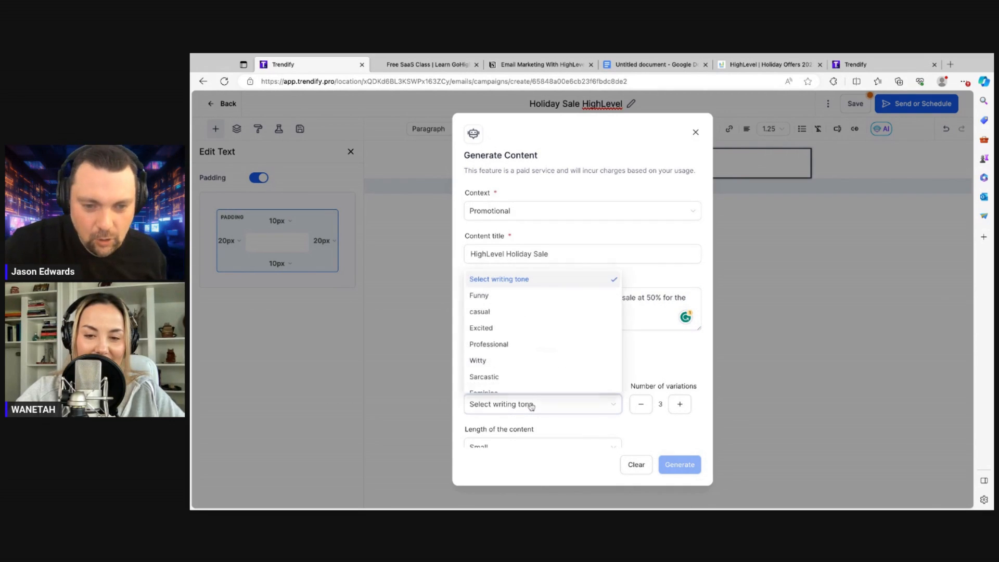
{"action": "scroll", "coordinate": [504, 362], "scroll_direction": "down", "scroll_amount": 1}
{"action": "scroll", "coordinate": [504, 363], "scroll_direction": "down", "scroll_amount": 3}
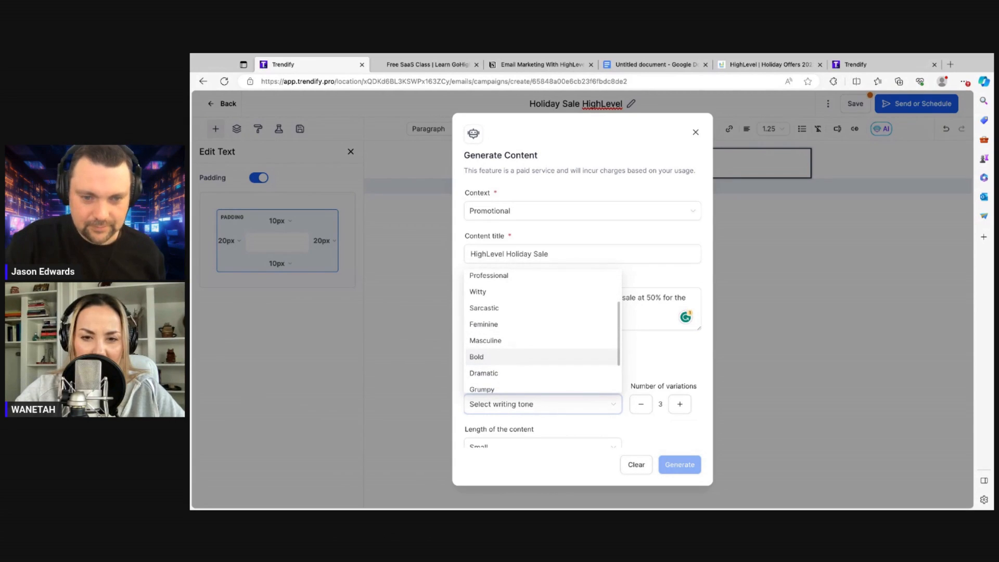
{"action": "scroll", "coordinate": [503, 354], "scroll_direction": "down", "scroll_amount": 1}
{"action": "scroll", "coordinate": [504, 359], "scroll_direction": "down", "scroll_amount": 3}
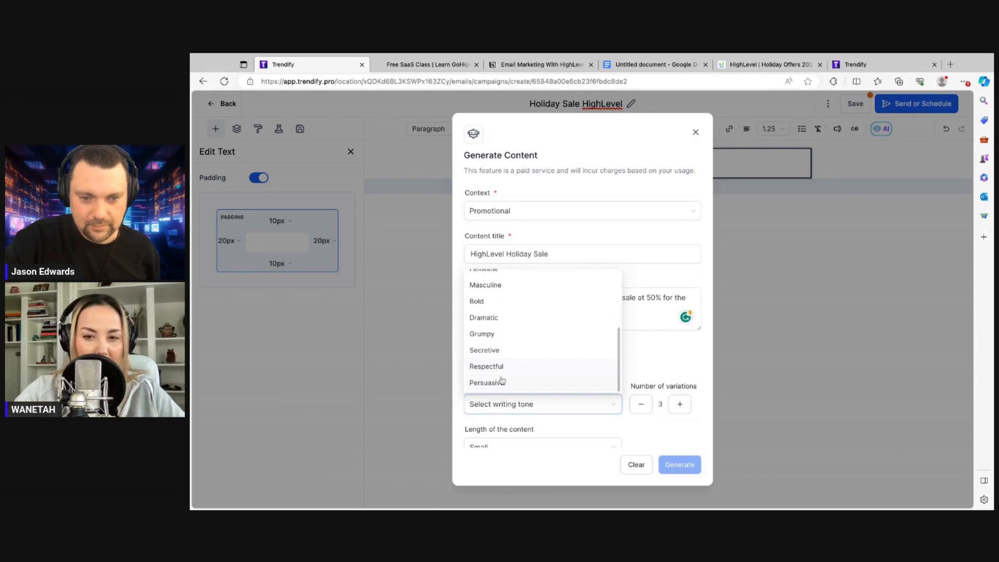
{"action": "scroll", "coordinate": [514, 344], "scroll_direction": "up", "scroll_amount": 1}
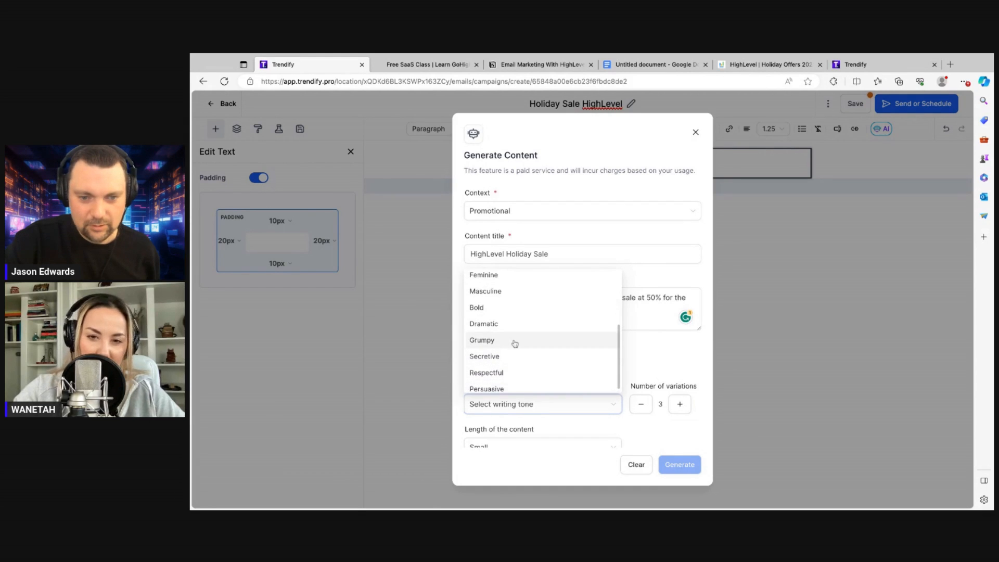
{"action": "left_click", "coordinate": [488, 384]}
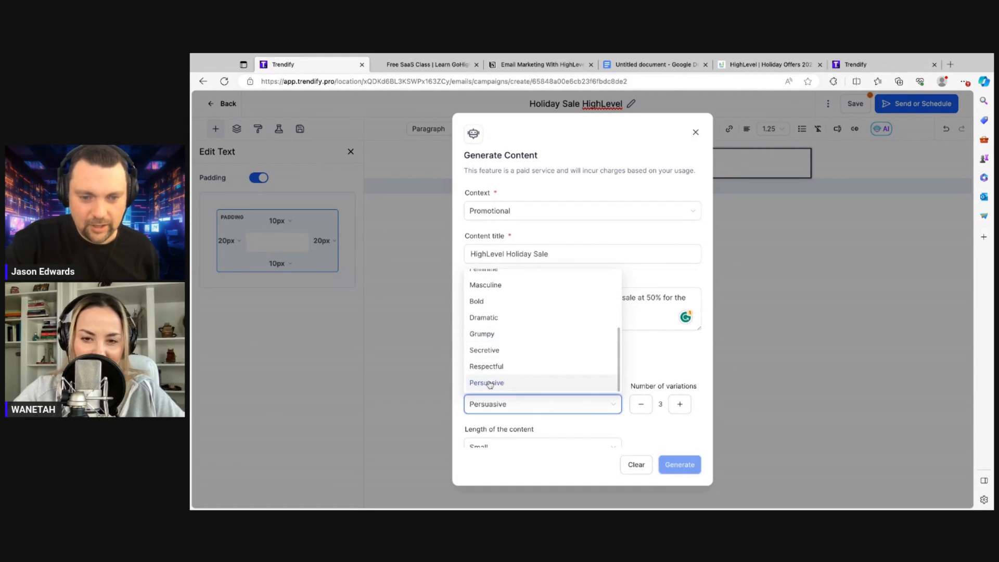
{"action": "scroll", "coordinate": [633, 372], "scroll_direction": "down", "scroll_amount": 1}
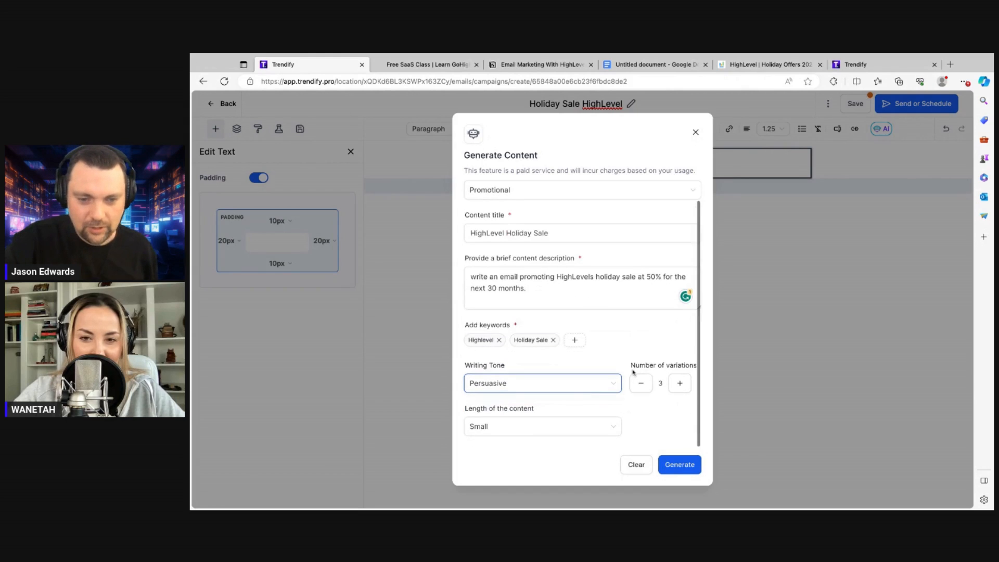
{"action": "left_click", "coordinate": [519, 428]}
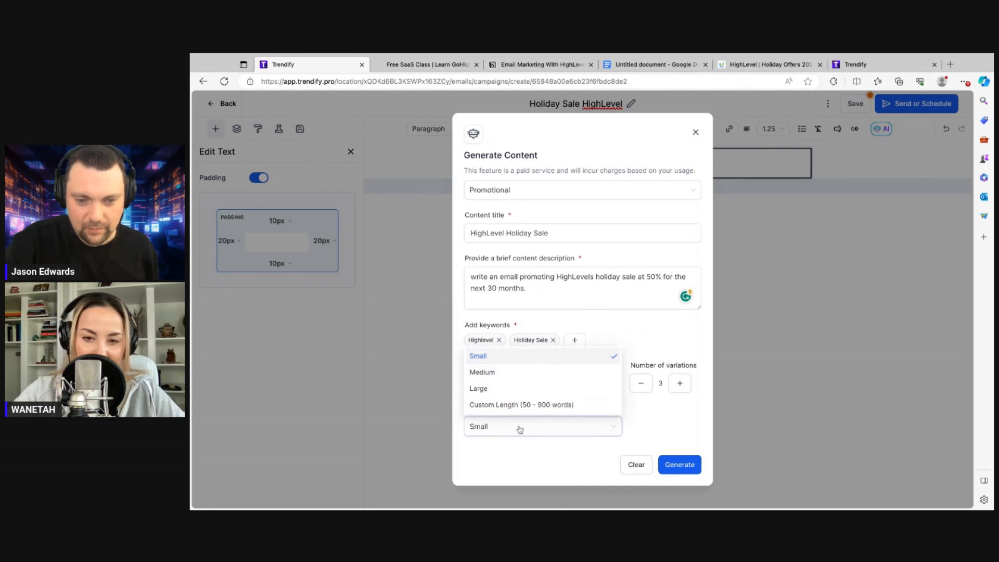
{"action": "left_click", "coordinate": [487, 372]}
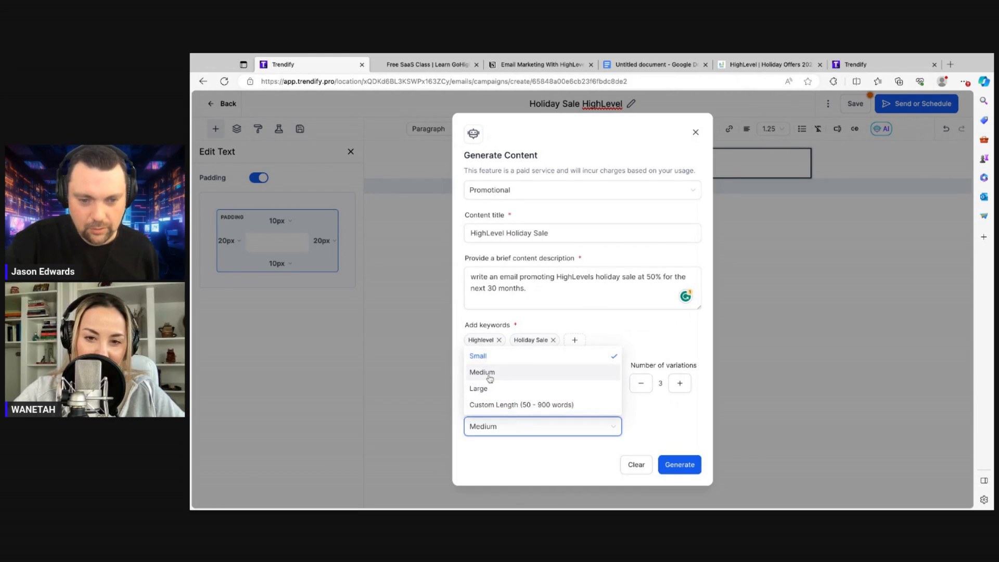
Generate the AI email and read through content variations 1, 2 and 3
{"action": "left_click", "coordinate": [679, 466]}
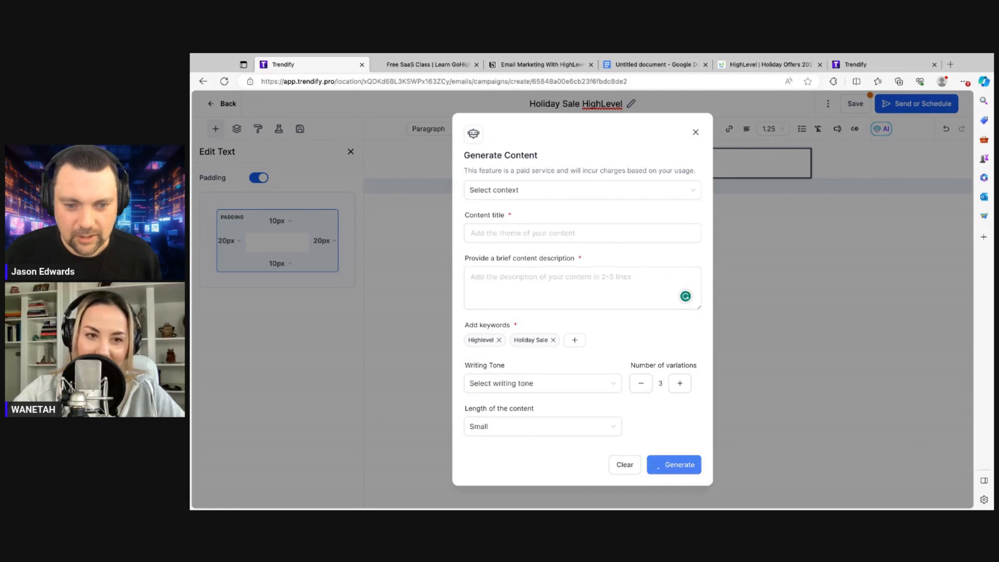
{"action": "scroll", "coordinate": [420, 379], "scroll_direction": "down", "scroll_amount": 3}
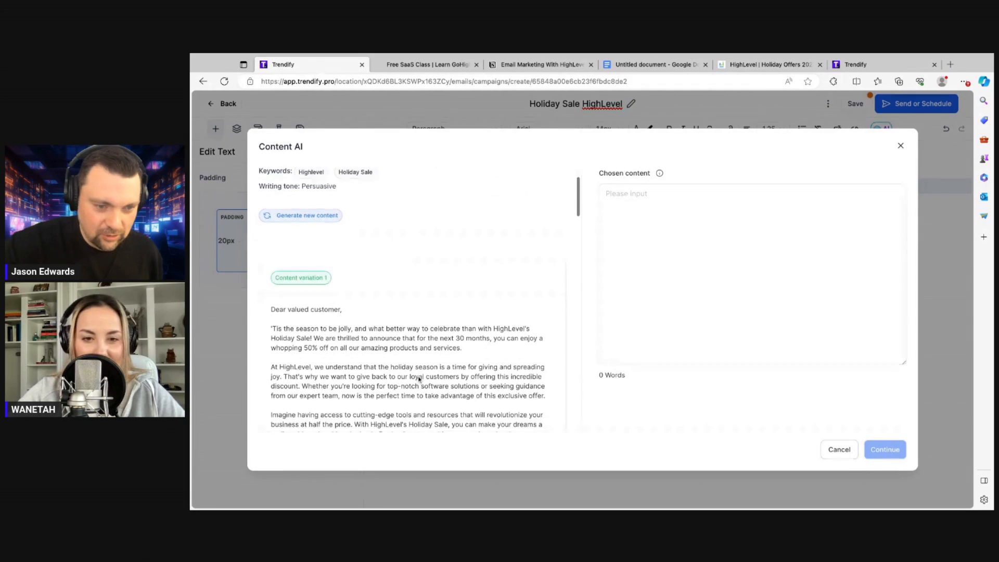
{"action": "scroll", "coordinate": [419, 379], "scroll_direction": "down", "scroll_amount": 1}
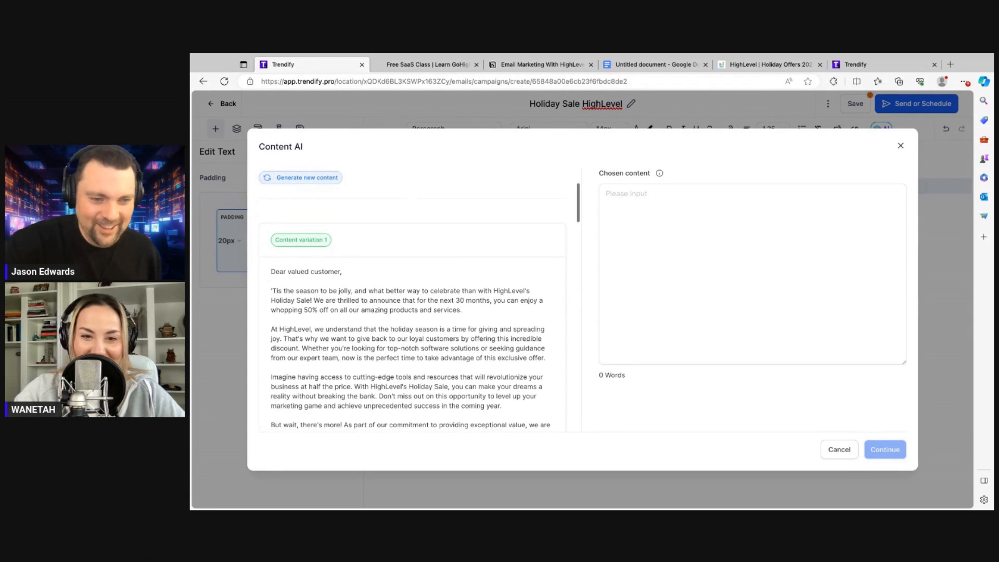
{"action": "scroll", "coordinate": [419, 380], "scroll_direction": "down", "scroll_amount": 1}
{"action": "scroll", "coordinate": [419, 380], "scroll_direction": "down", "scroll_amount": 1}
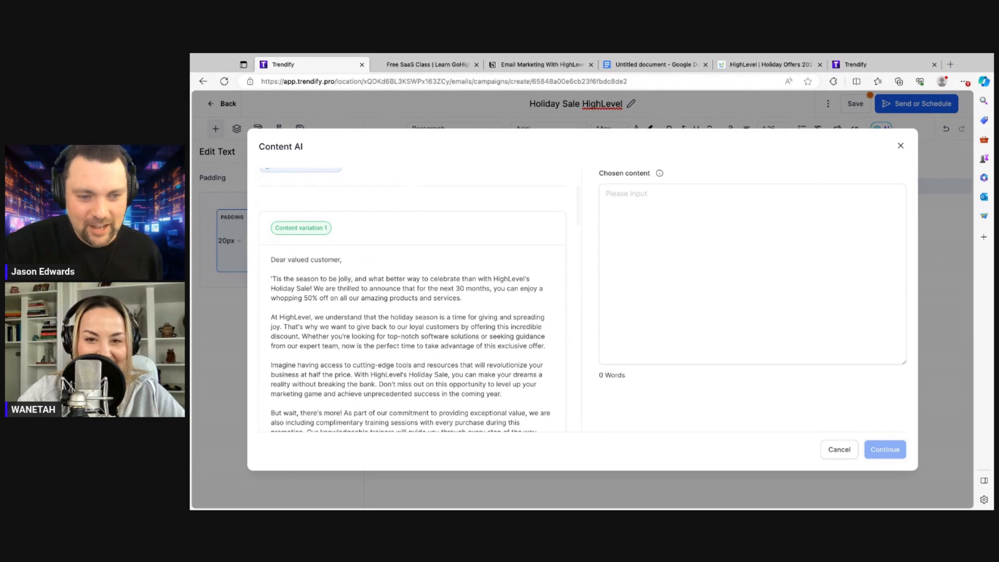
{"action": "scroll", "coordinate": [419, 380], "scroll_direction": "down", "scroll_amount": 1}
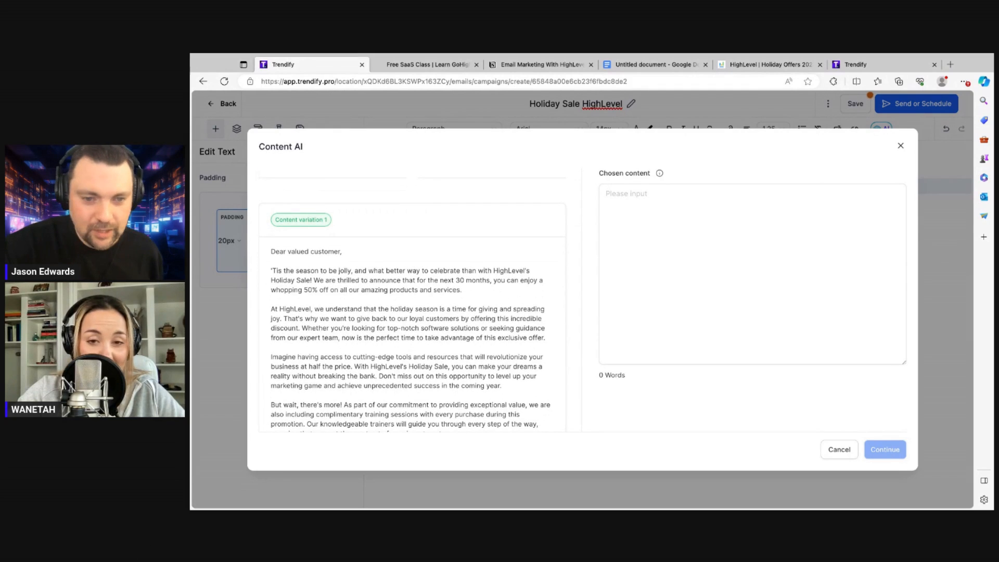
{"action": "scroll", "coordinate": [413, 333], "scroll_direction": "down", "scroll_amount": 2}
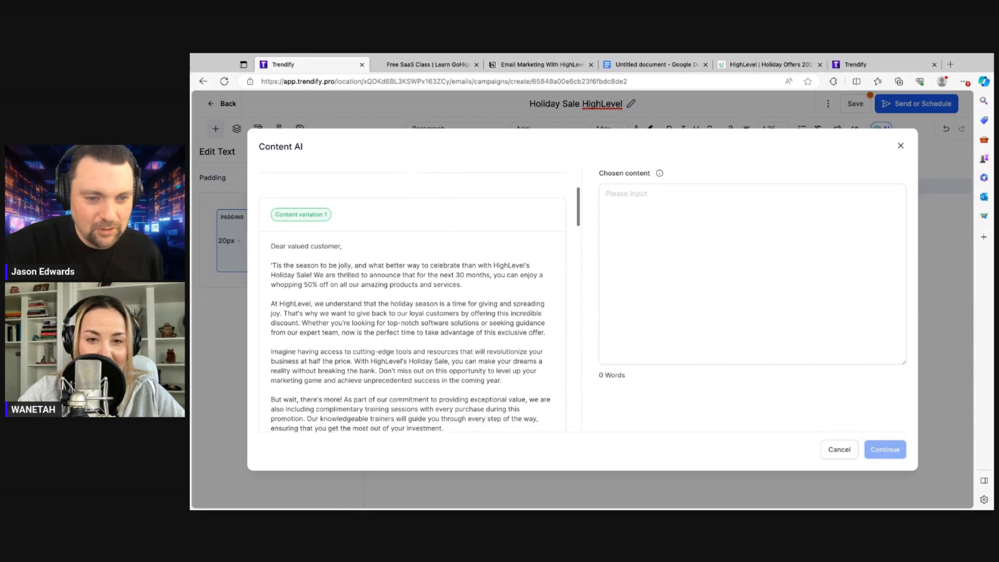
{"action": "scroll", "coordinate": [412, 307], "scroll_direction": "down", "scroll_amount": 2}
{"action": "scroll", "coordinate": [412, 307], "scroll_direction": "down", "scroll_amount": 2}
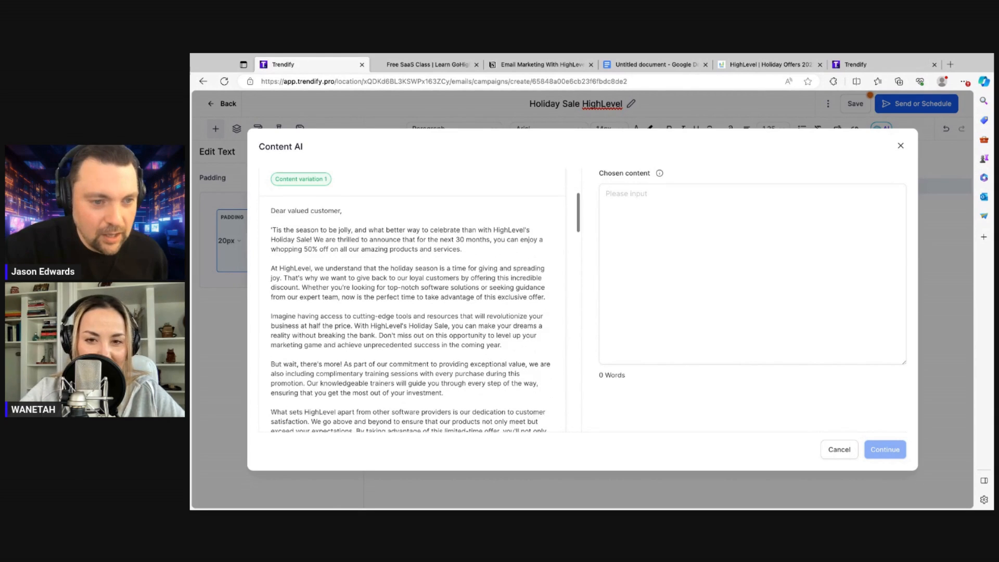
{"action": "scroll", "coordinate": [412, 307], "scroll_direction": "down", "scroll_amount": 6}
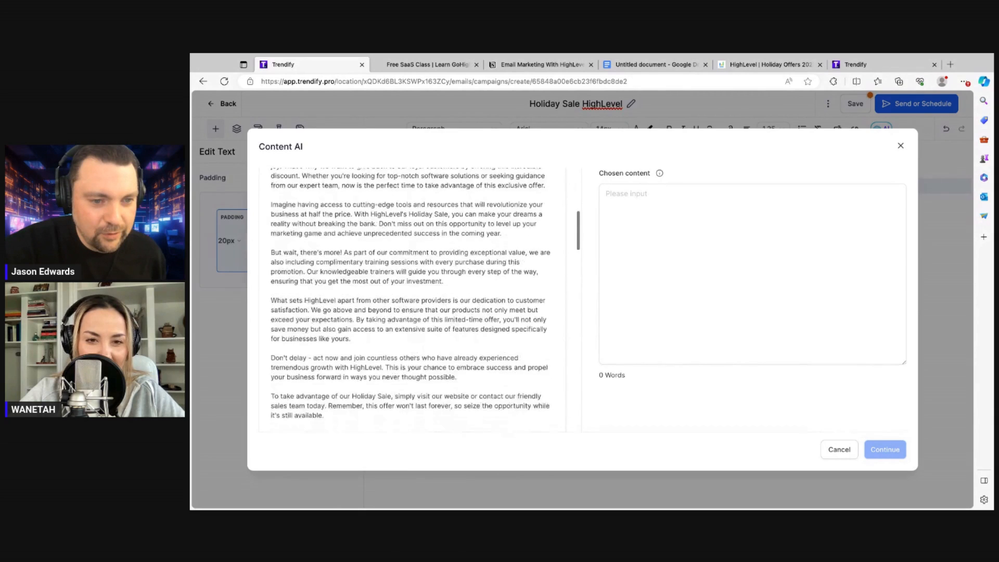
{"action": "scroll", "coordinate": [412, 307], "scroll_direction": "down", "scroll_amount": 4}
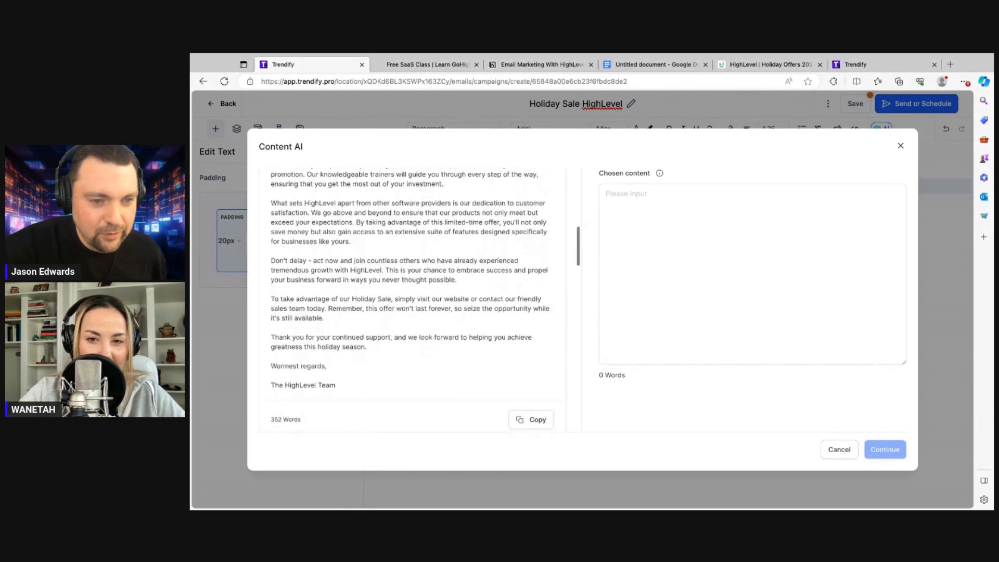
{"action": "scroll", "coordinate": [413, 307], "scroll_direction": "up", "scroll_amount": 10}
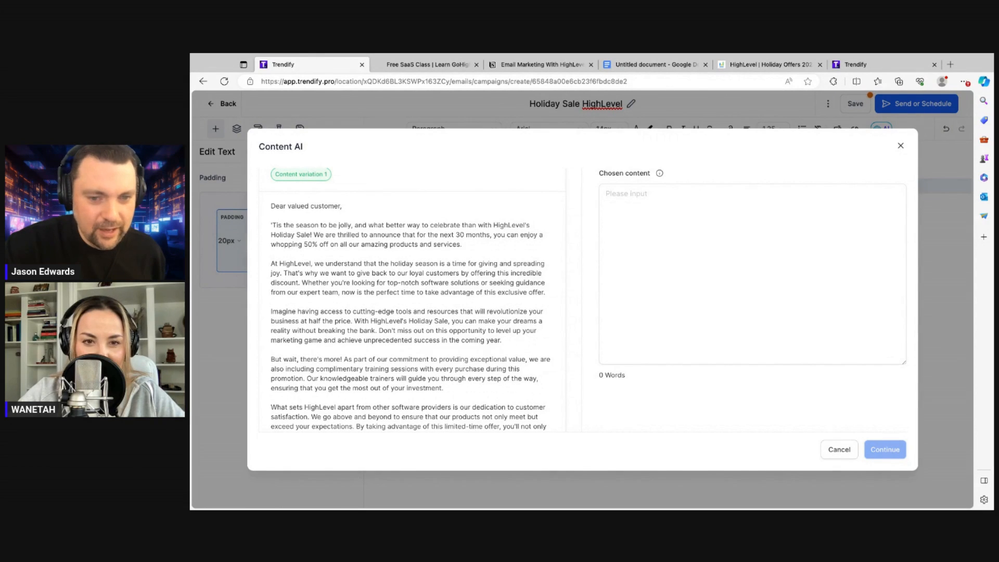
{"action": "scroll", "coordinate": [412, 299], "scroll_direction": "down", "scroll_amount": 1}
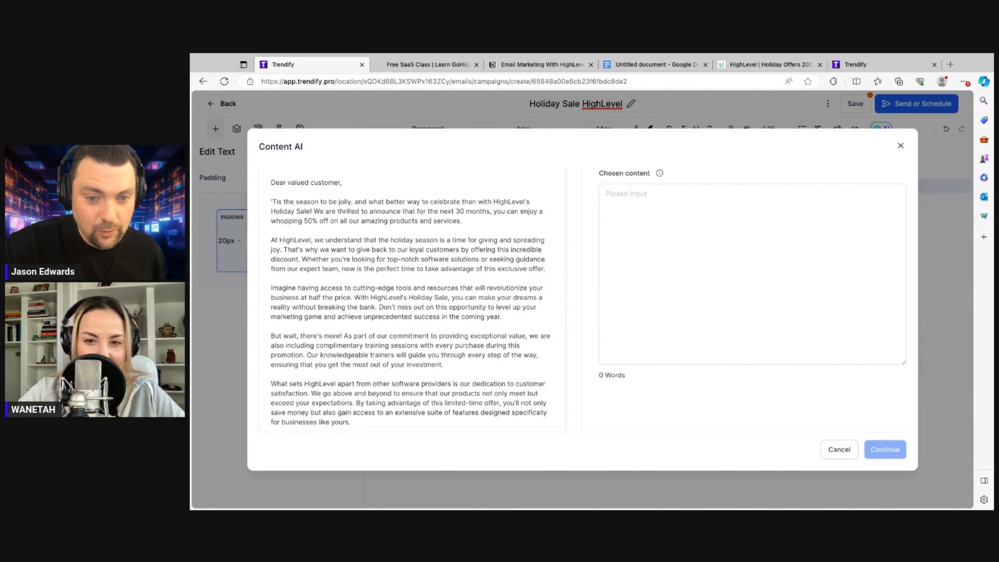
{"action": "scroll", "coordinate": [412, 299], "scroll_direction": "down", "scroll_amount": 10}
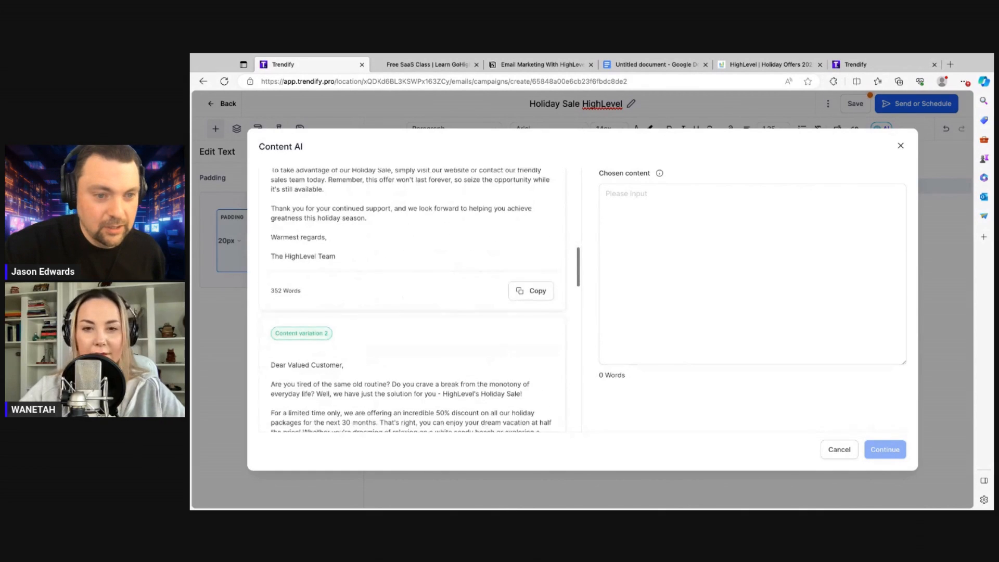
{"action": "scroll", "coordinate": [412, 299], "scroll_direction": "down", "scroll_amount": 6}
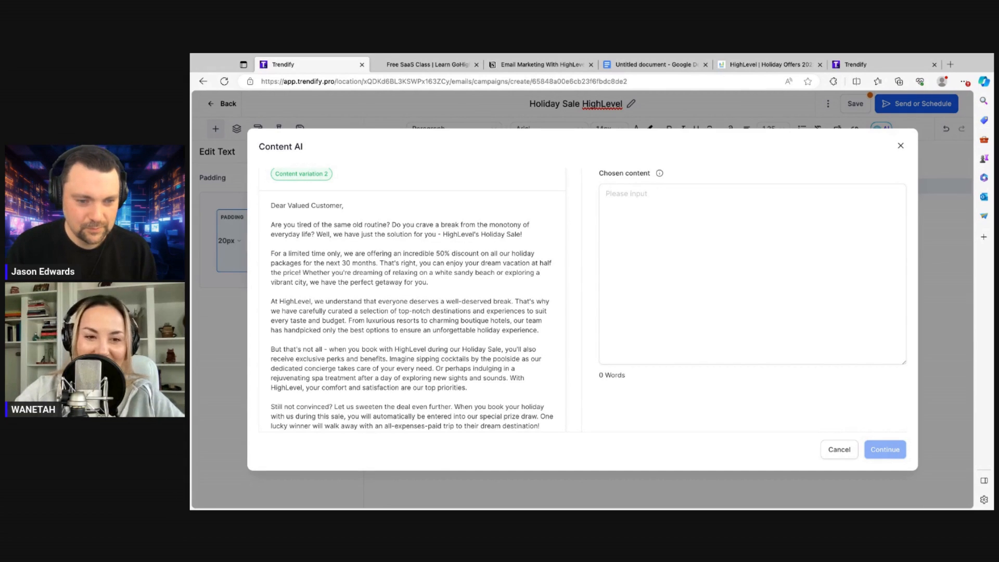
{"action": "scroll", "coordinate": [412, 300], "scroll_direction": "down", "scroll_amount": 1}
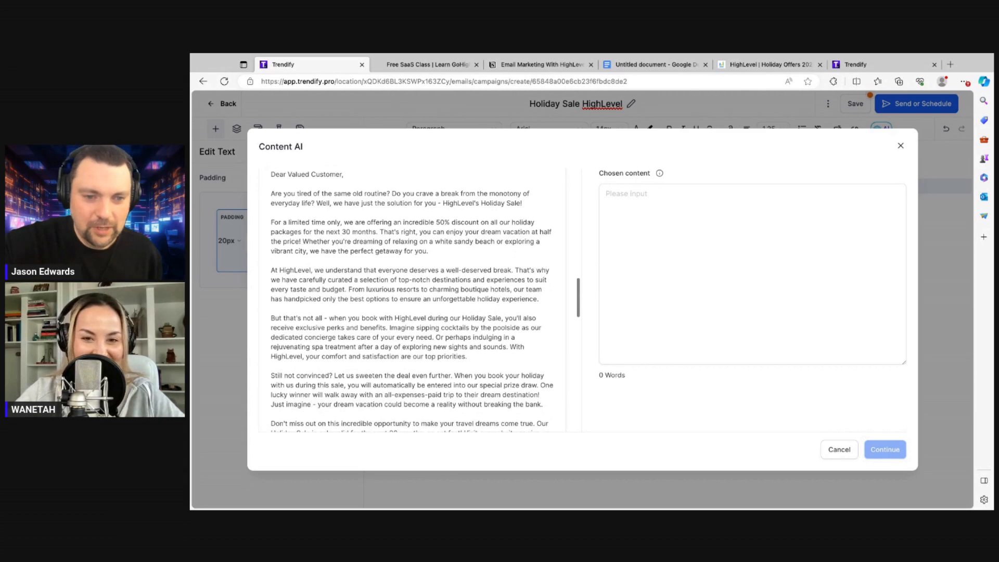
{"action": "scroll", "coordinate": [411, 299], "scroll_direction": "down", "scroll_amount": 1}
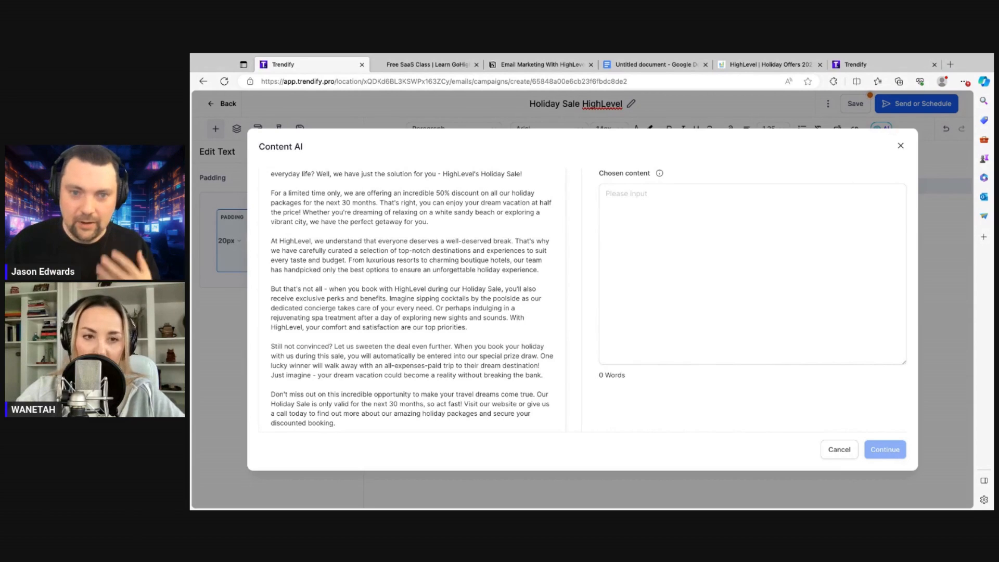
{"action": "scroll", "coordinate": [411, 299], "scroll_direction": "down", "scroll_amount": 5}
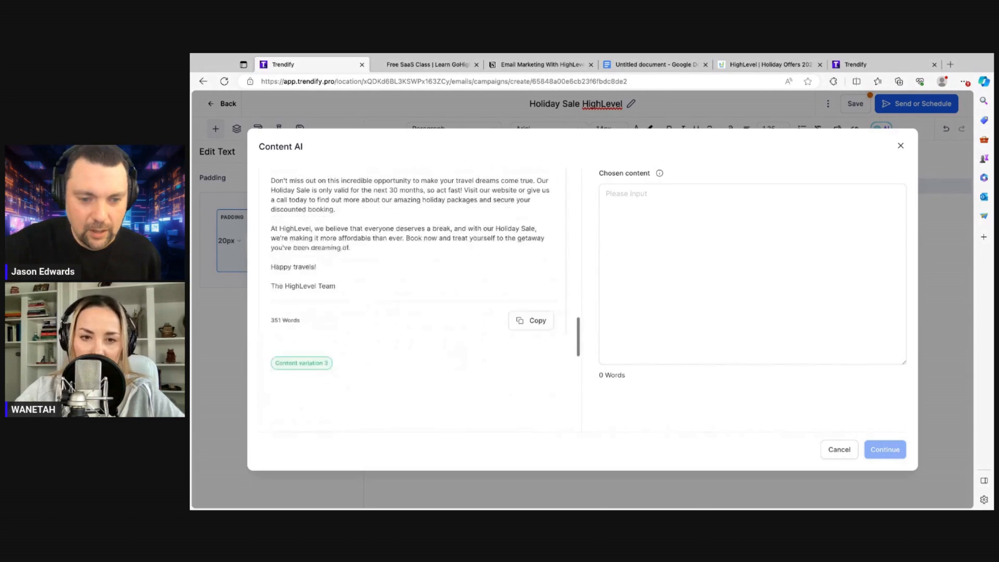
{"action": "scroll", "coordinate": [412, 300], "scroll_direction": "down", "scroll_amount": 5}
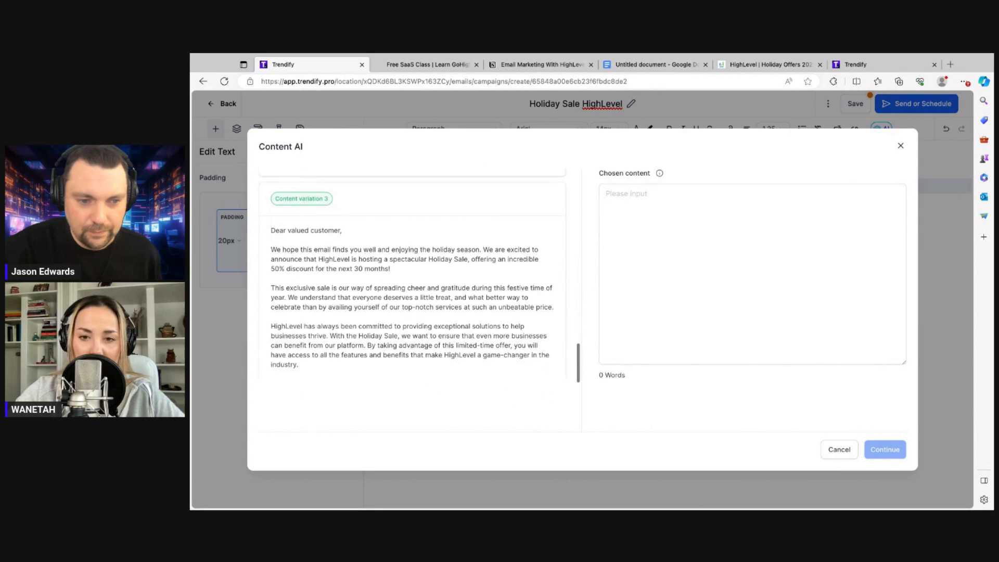
{"action": "scroll", "coordinate": [411, 299], "scroll_direction": "down", "scroll_amount": 10}
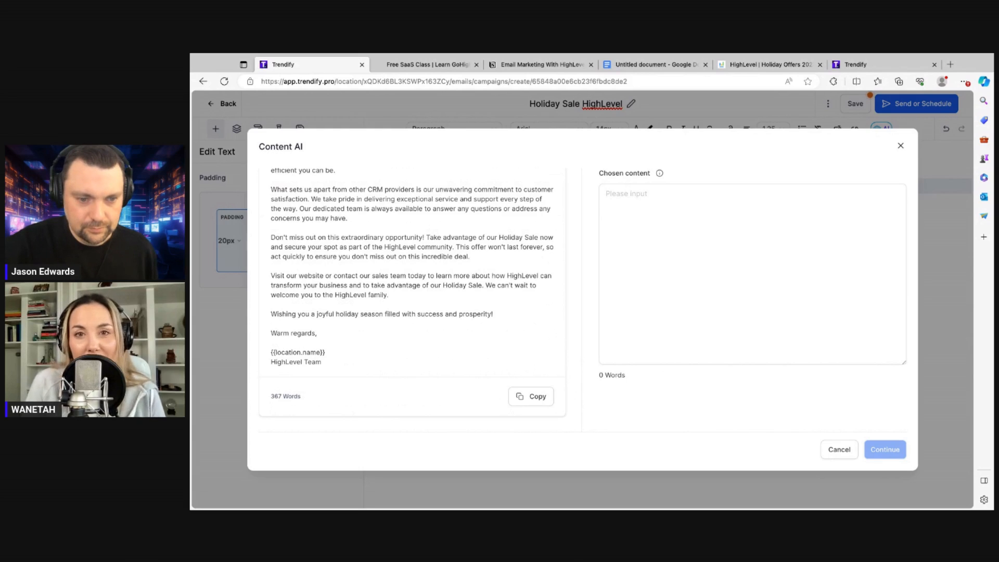
Close the AI window and paste the Google Docs opening promo text into the email block
{"action": "left_click", "coordinate": [900, 148]}
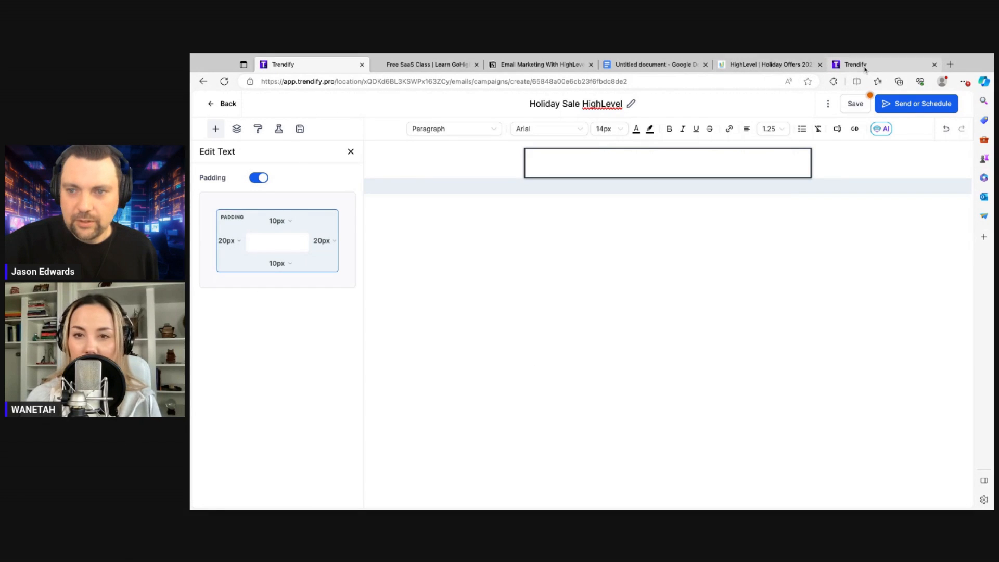
{"action": "left_click", "coordinate": [649, 65]}
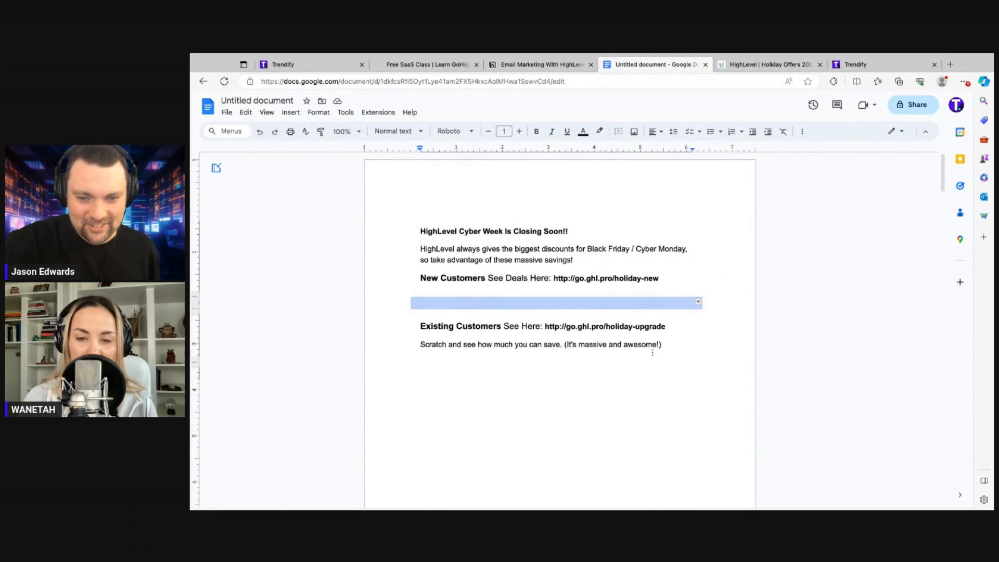
{"action": "scroll", "coordinate": [653, 362], "scroll_direction": "down", "scroll_amount": 2}
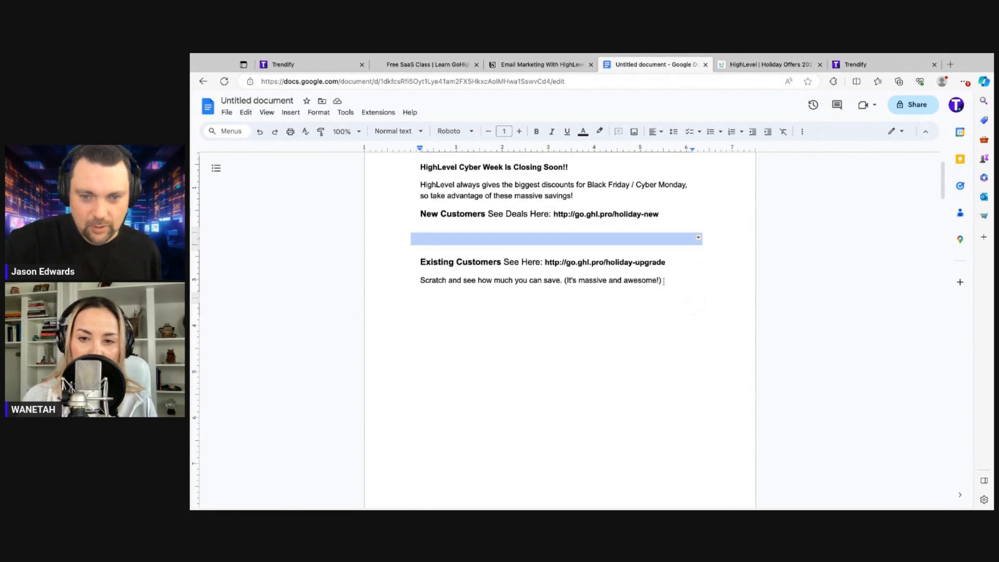
{"action": "left_click_drag", "start_coordinate": [664, 281], "coordinate": [755, 145]}
{"action": "key", "text": "ctrl+c"}
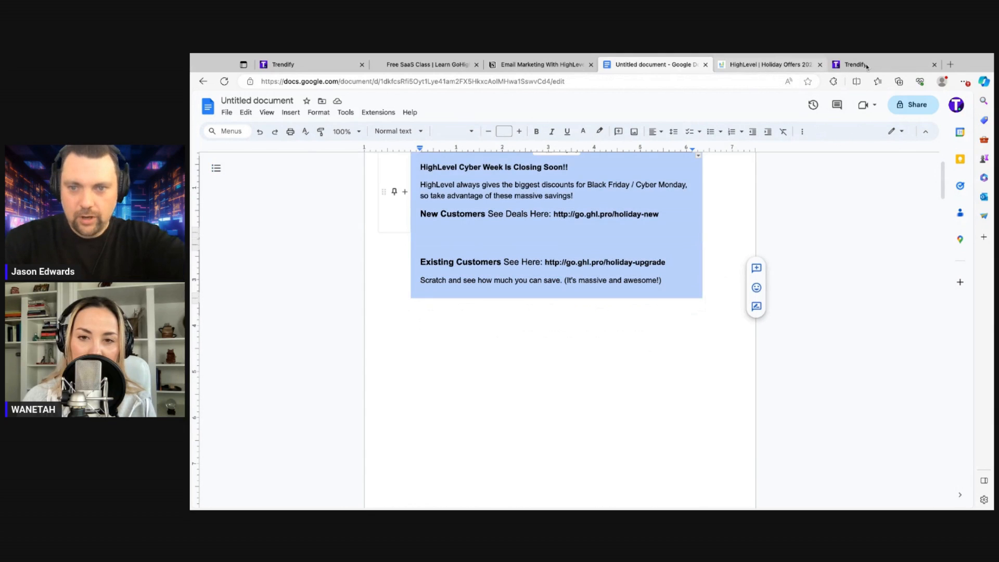
{"action": "left_click", "coordinate": [860, 65]}
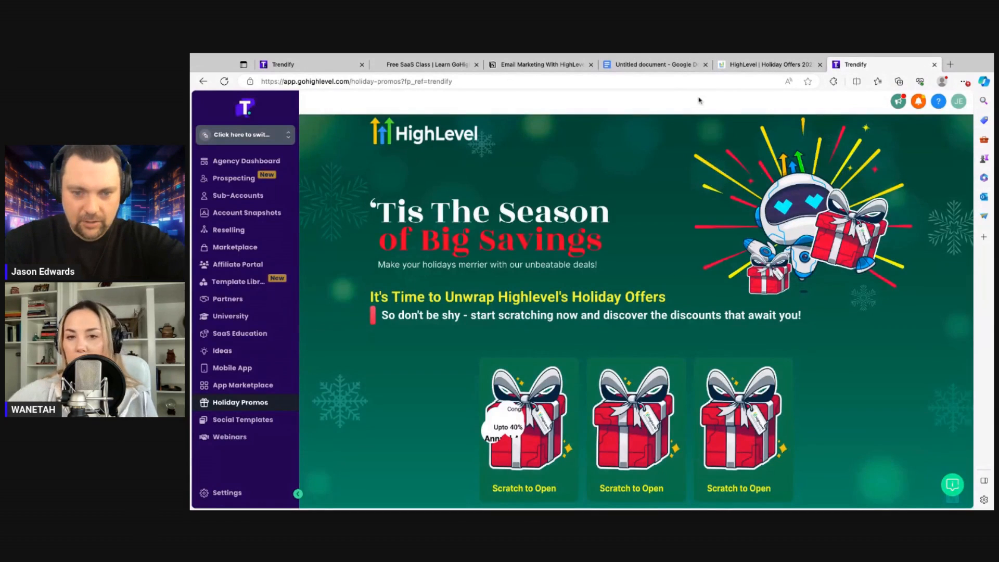
{"action": "left_click", "coordinate": [304, 66]}
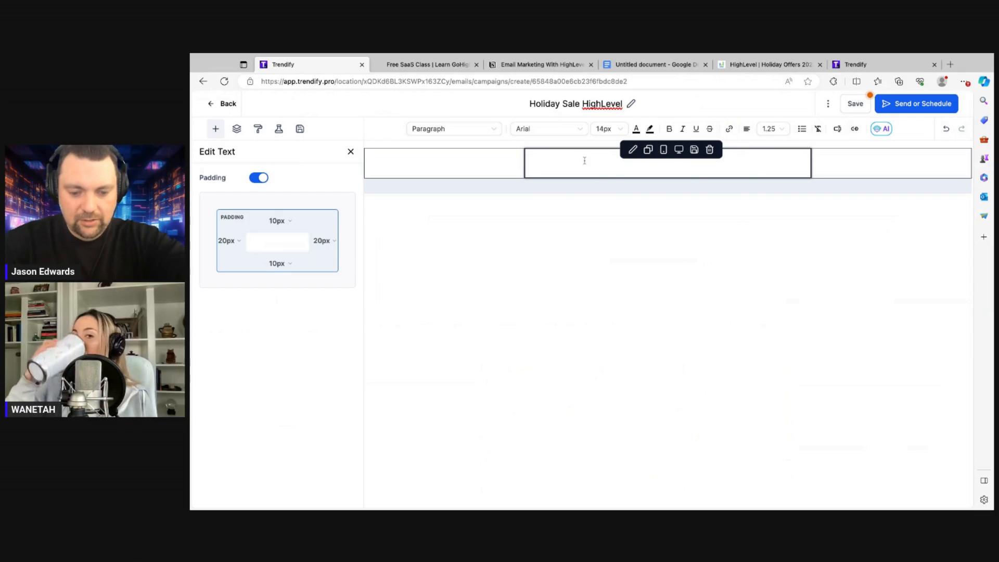
{"action": "key", "text": "ctrl+v"}
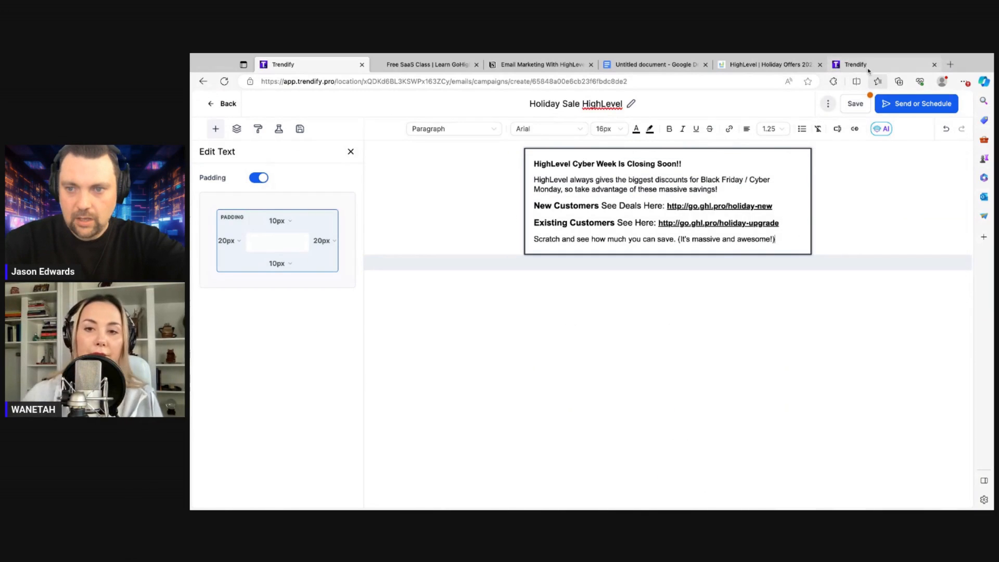
Select the Docs draft from 'HERE'S A QUICK RUNDOWN' down to the sign-off for copying
{"action": "left_click", "coordinate": [653, 65]}
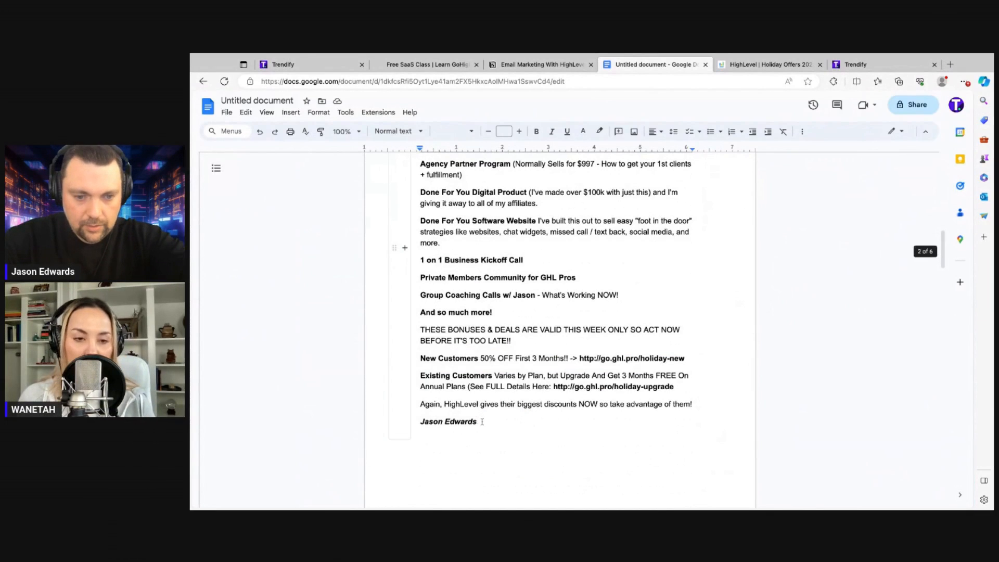
{"action": "key", "text": "ctrl+shift+Up"}
{"action": "key", "text": "ctrl+shift+Up"}
{"action": "key", "text": "ctrl+shift+Up"}
{"action": "key", "text": "ctrl+shift+Up"}
{"action": "key", "text": "ctrl+shift+Up"}
{"action": "key", "text": "ctrl+shift+Up"}
{"action": "key", "text": "ctrl+shift+Up"}
{"action": "key", "text": "ctrl+shift+Up"}
{"action": "key", "text": "ctrl+shift+Up"}
{"action": "key", "text": "ctrl+shift+Up"}
{"action": "key", "text": "ctrl+shift+Up"}
{"action": "key", "text": "ctrl+shift+Up"}
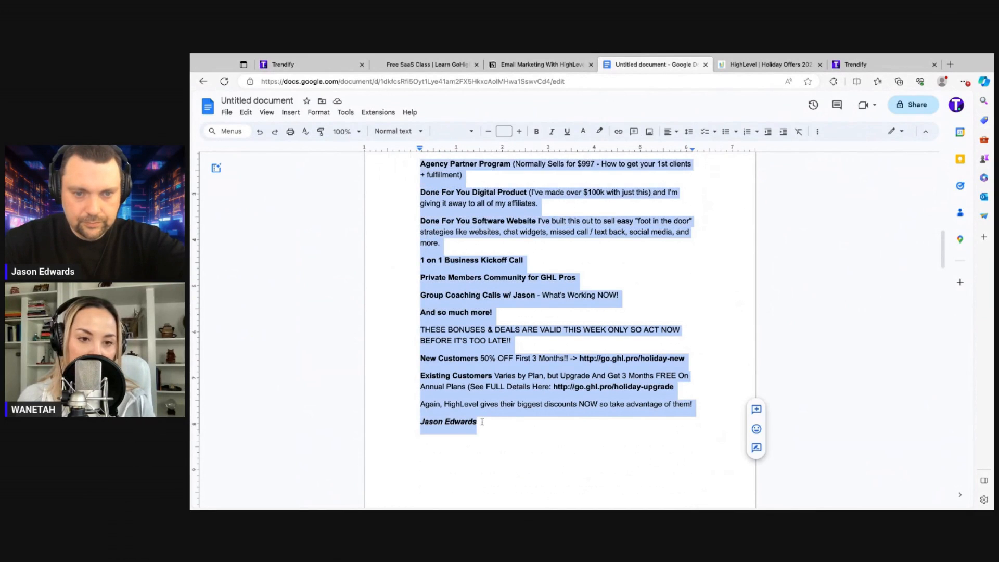
{"action": "scroll", "coordinate": [394, 248], "scroll_direction": "up", "scroll_amount": 12}
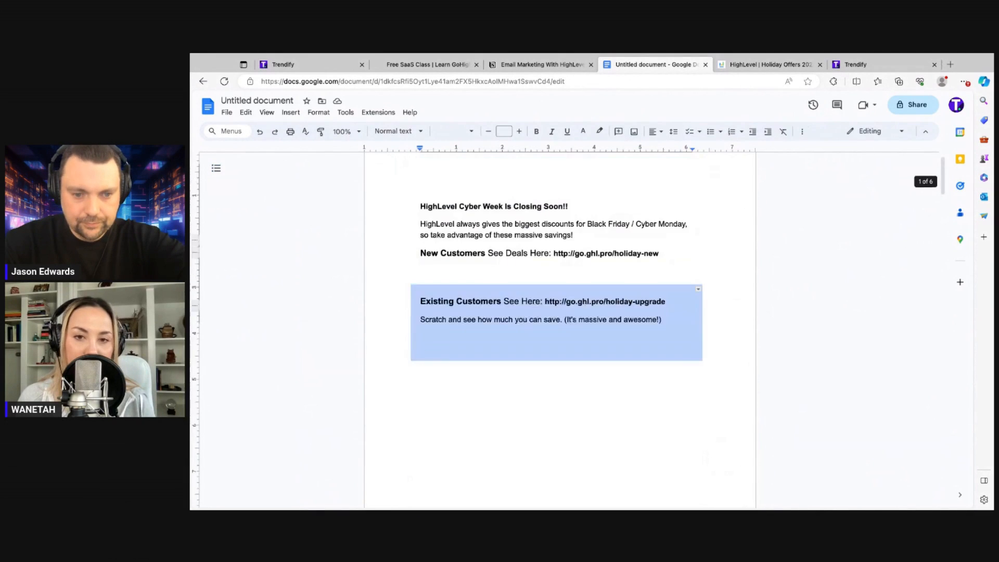
{"action": "left_click_drag", "start_coordinate": [434, 320], "coordinate": [434, 430]}
{"action": "scroll", "coordinate": [434, 429], "scroll_direction": "down", "scroll_amount": 10}
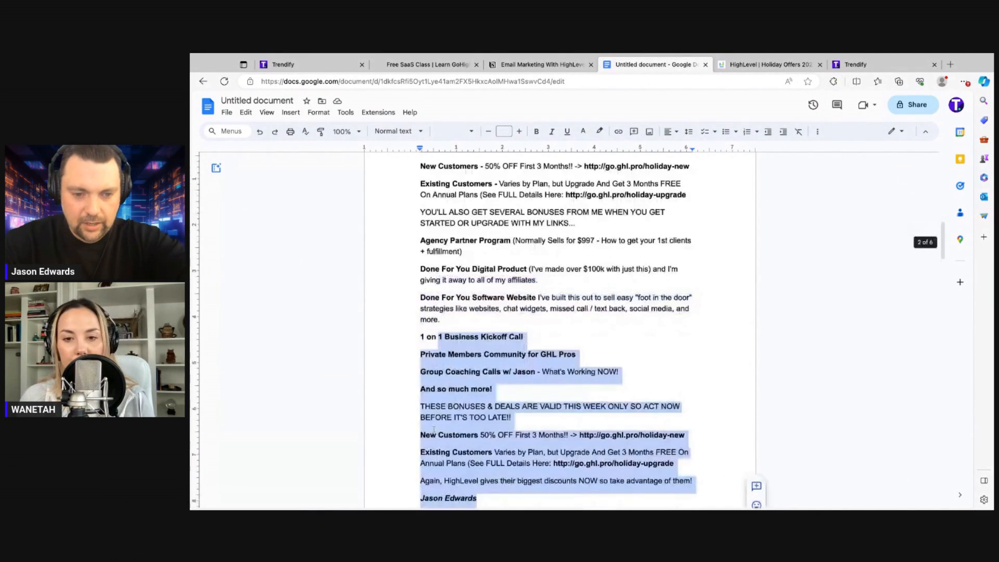
{"action": "key", "text": "ctrl+shift+Up"}
{"action": "key", "text": "ctrl+shift+Up"}
{"action": "key", "text": "ctrl+shift+Up"}
{"action": "key", "text": "ctrl+shift+Up"}
{"action": "key", "text": "ctrl+shift+Up"}
{"action": "key", "text": "ctrl+shift+Up"}
{"action": "key", "text": "ctrl+shift+Up"}
{"action": "key", "text": "ctrl+shift+Up"}
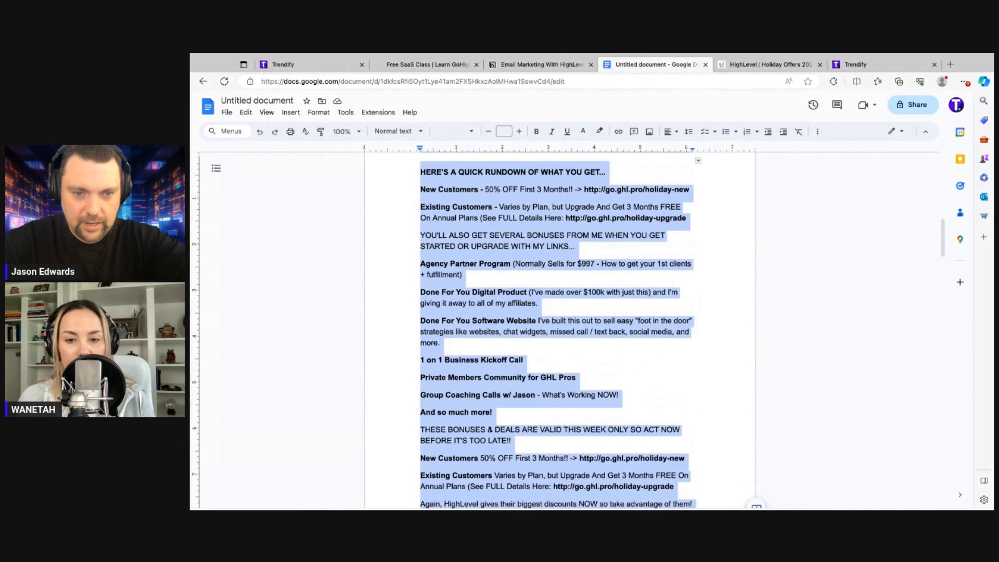
{"action": "mouse_move", "coordinate": [420, 171]}
{"action": "left_mouse_down"}
{"action": "mouse_move", "coordinate": [421, 202]}
{"action": "mouse_move", "coordinate": [421, 186]}
{"action": "left_mouse_up"}
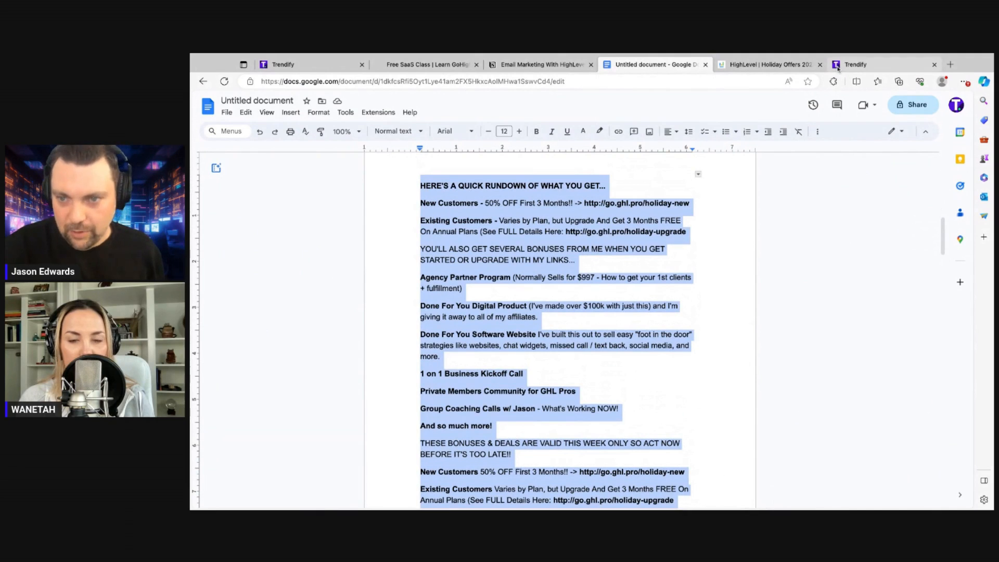
Edit the opening paragraph, replacing the Black Friday / Cyber Monday wording with holiday wording
{"action": "left_click", "coordinate": [283, 64]}
{"action": "scroll", "coordinate": [708, 307], "scroll_direction": "up", "scroll_amount": 2}
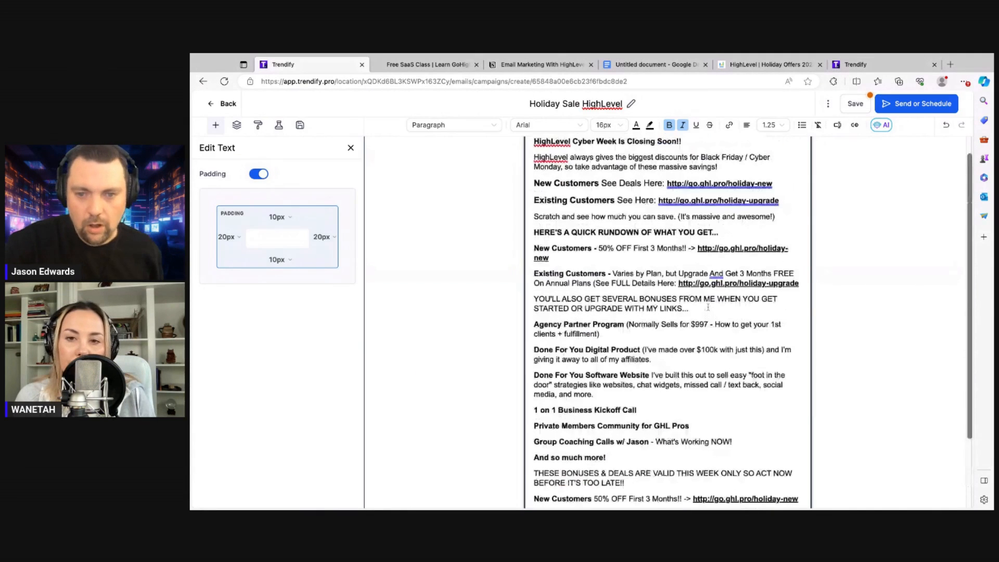
{"action": "scroll", "coordinate": [708, 307], "scroll_direction": "up", "scroll_amount": 1}
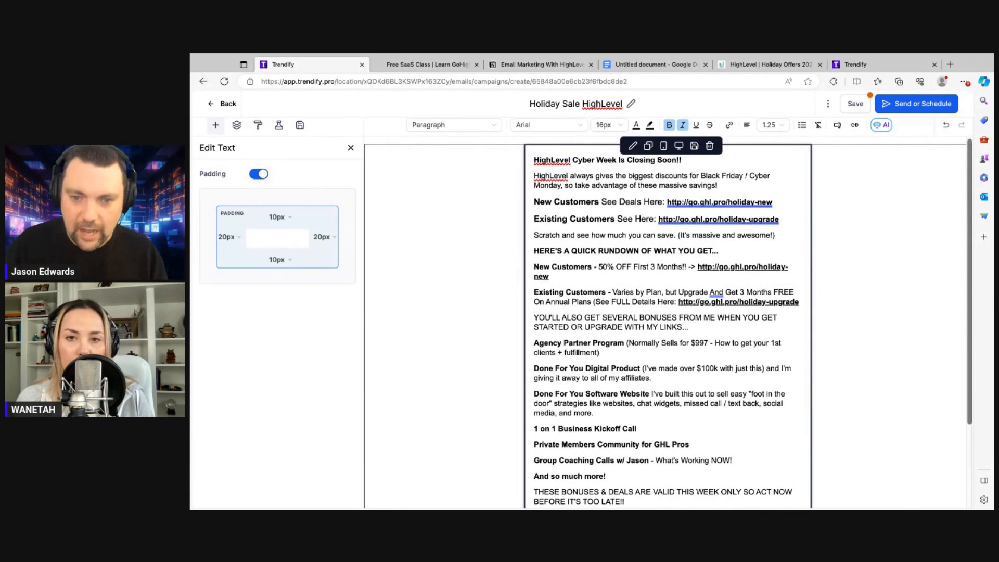
{"action": "left_click", "coordinate": [782, 168]}
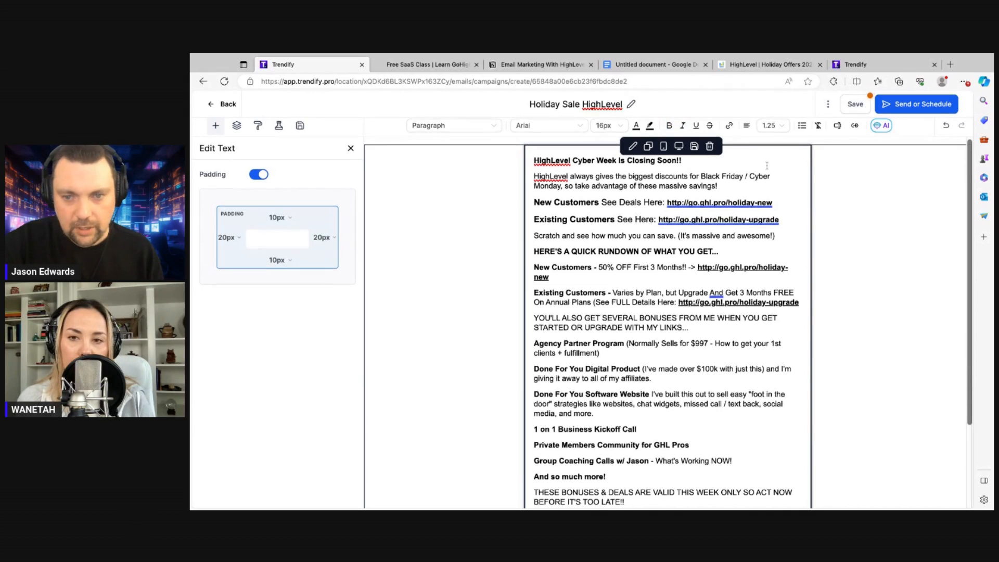
{"action": "left_click_drag", "start_coordinate": [773, 175], "coordinate": [712, 176]}
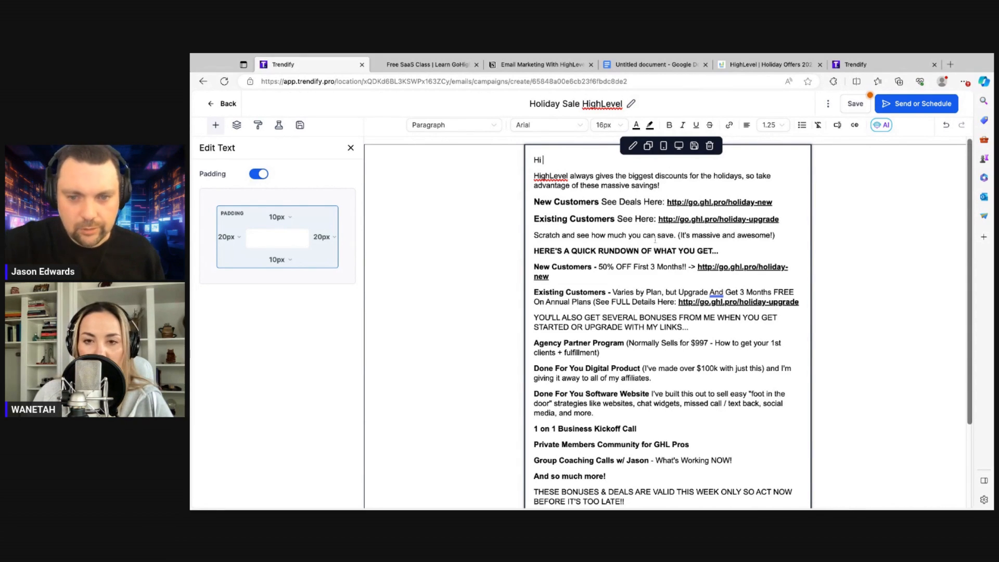
{"action": "double_click", "coordinate": [775, 203]}
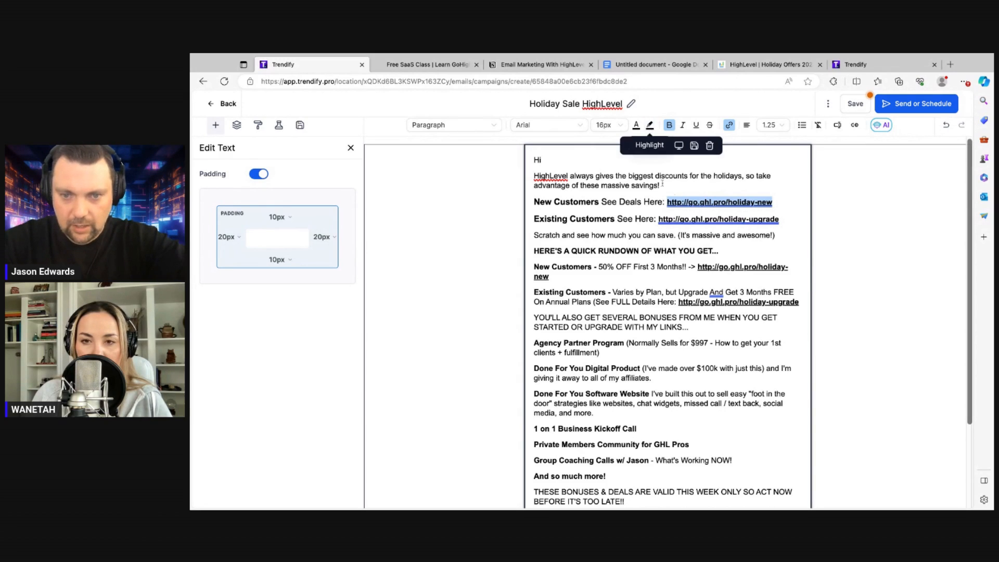
{"action": "left_click", "coordinate": [783, 175]}
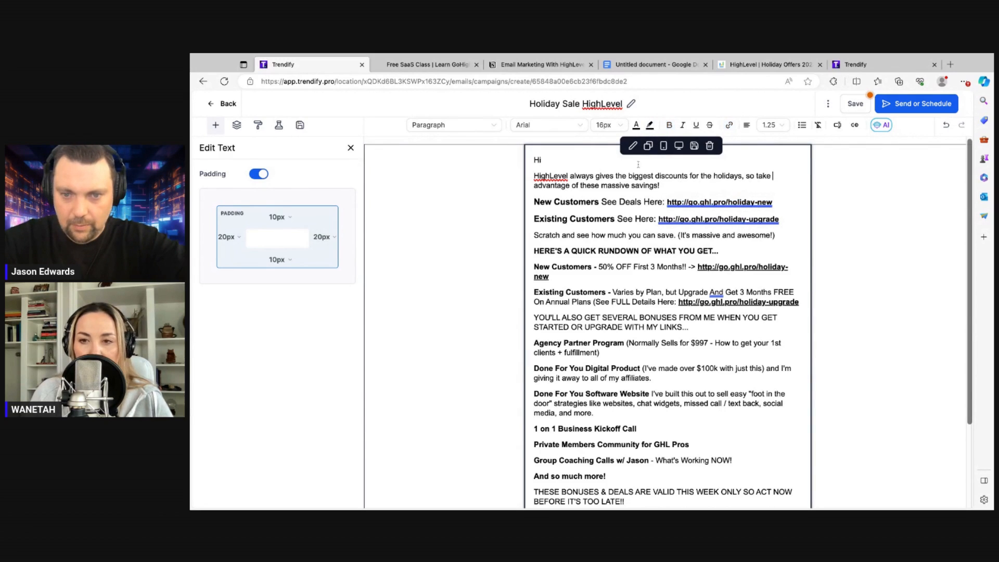
Duplicate the text block and trim the first copy to end at the New Customers link
{"action": "left_click", "coordinate": [648, 146]}
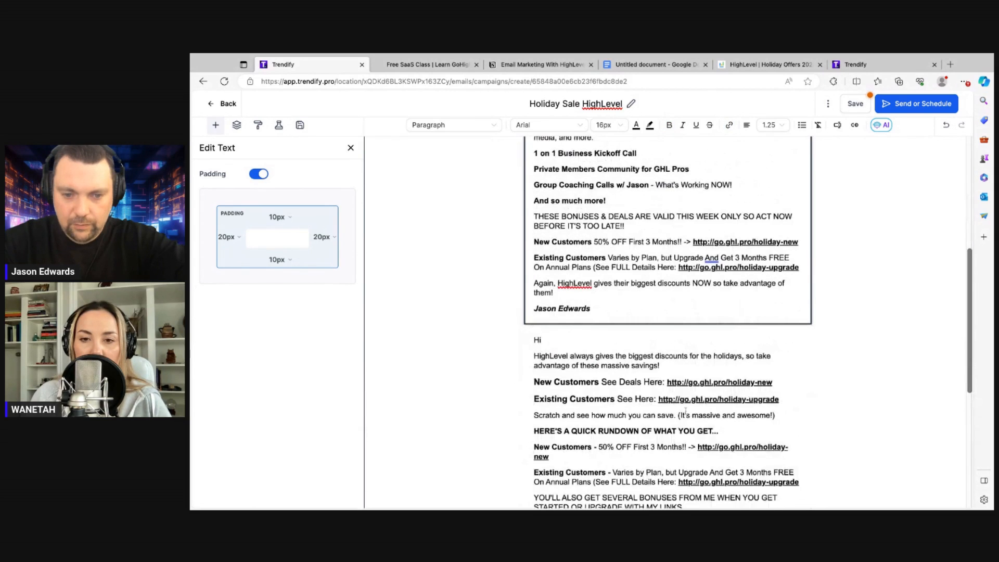
{"action": "scroll", "coordinate": [677, 417], "scroll_direction": "up", "scroll_amount": 6}
{"action": "scroll", "coordinate": [599, 433], "scroll_direction": "down", "scroll_amount": 3}
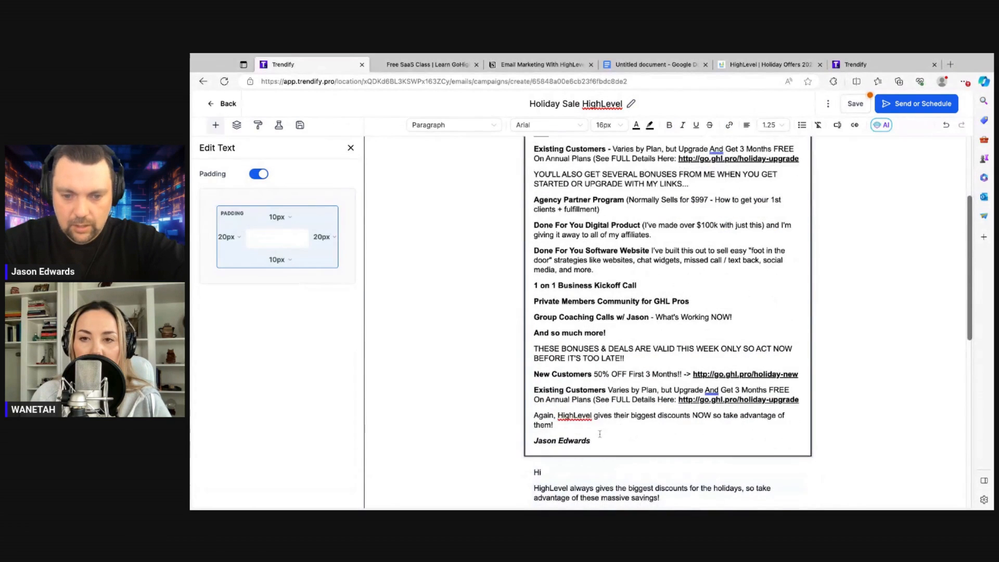
{"action": "left_click_drag", "start_coordinate": [597, 441], "coordinate": [534, 441]}
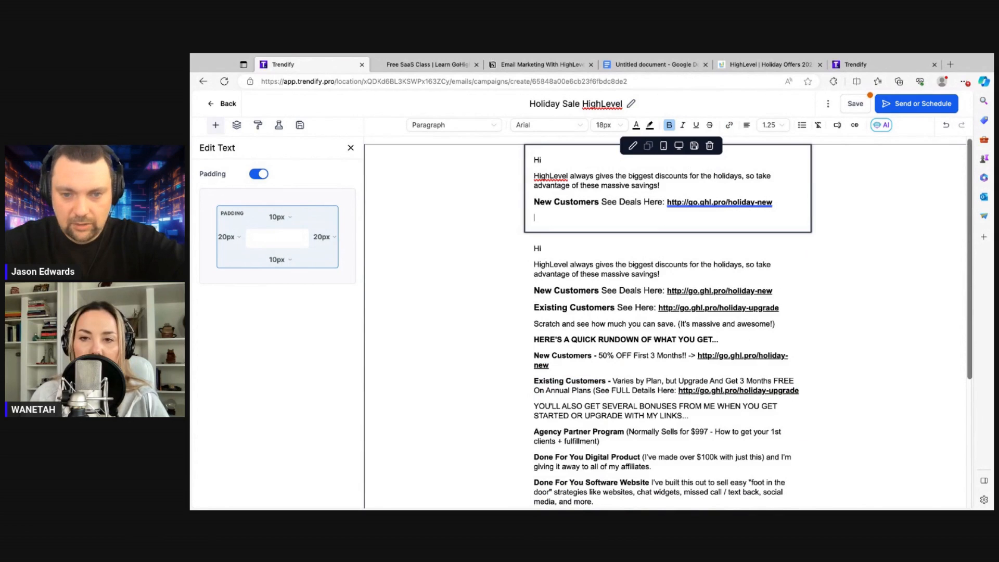
{"action": "left_click", "coordinate": [589, 225]}
{"action": "key", "text": "BackSpace"}
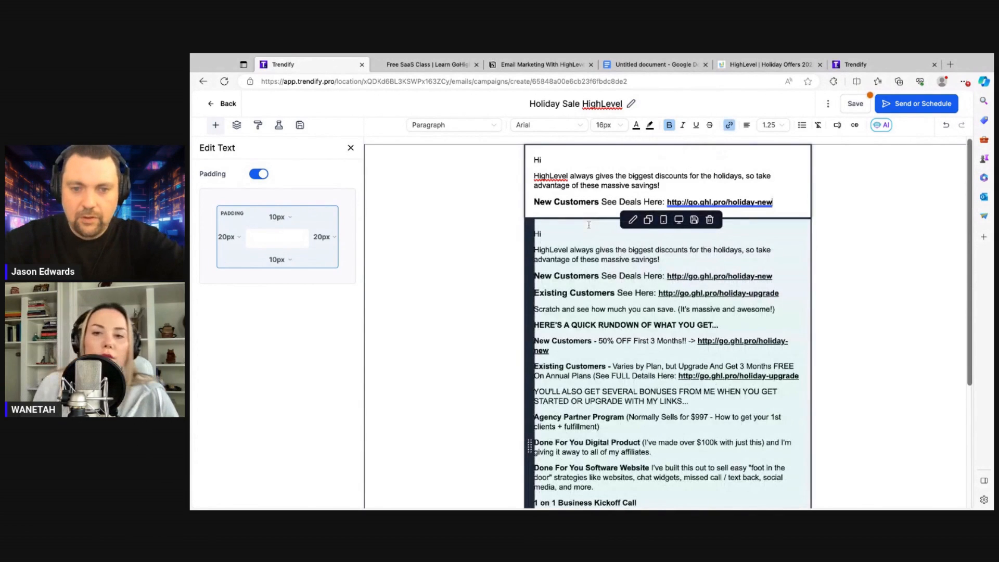
{"action": "left_click", "coordinate": [350, 148]}
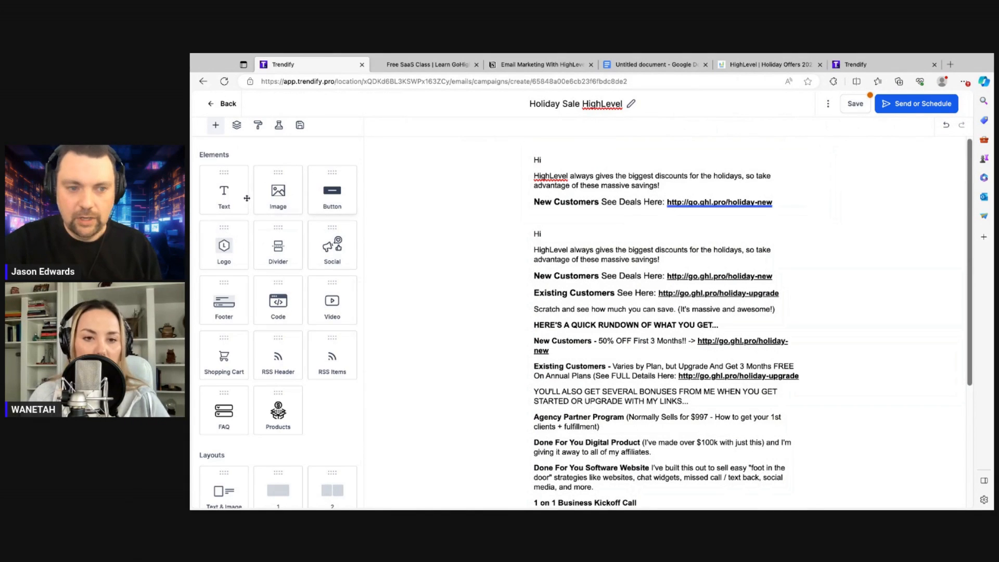
Add an image block below the opening text with the uploaded Starter, Unlimited and Pro pricing screenshot
{"action": "left_click", "coordinate": [280, 193]}
{"action": "left_click_drag", "start_coordinate": [279, 193], "coordinate": [672, 221]}
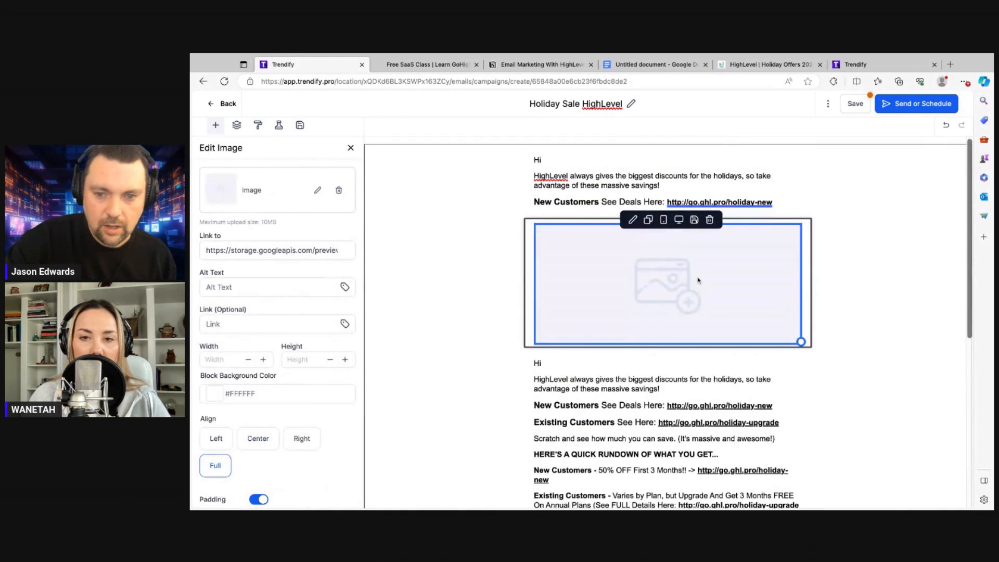
{"action": "left_click", "coordinate": [317, 192]}
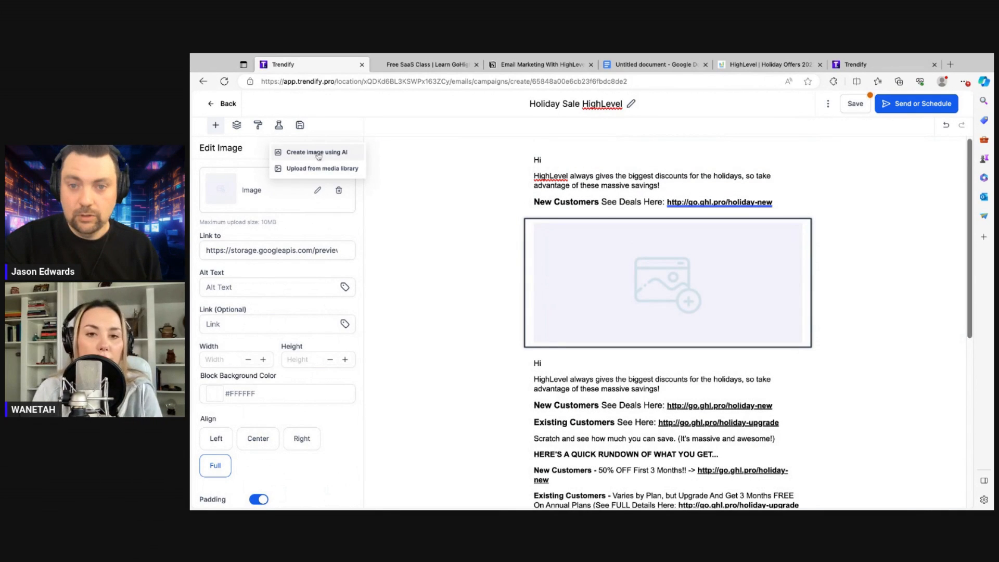
{"action": "left_click", "coordinate": [311, 169]}
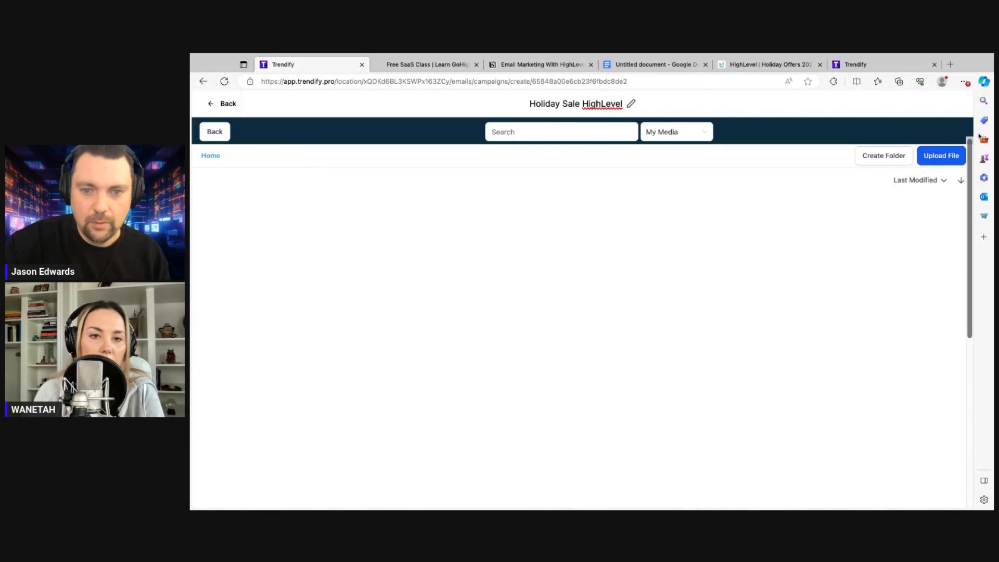
{"action": "left_click", "coordinate": [931, 160]}
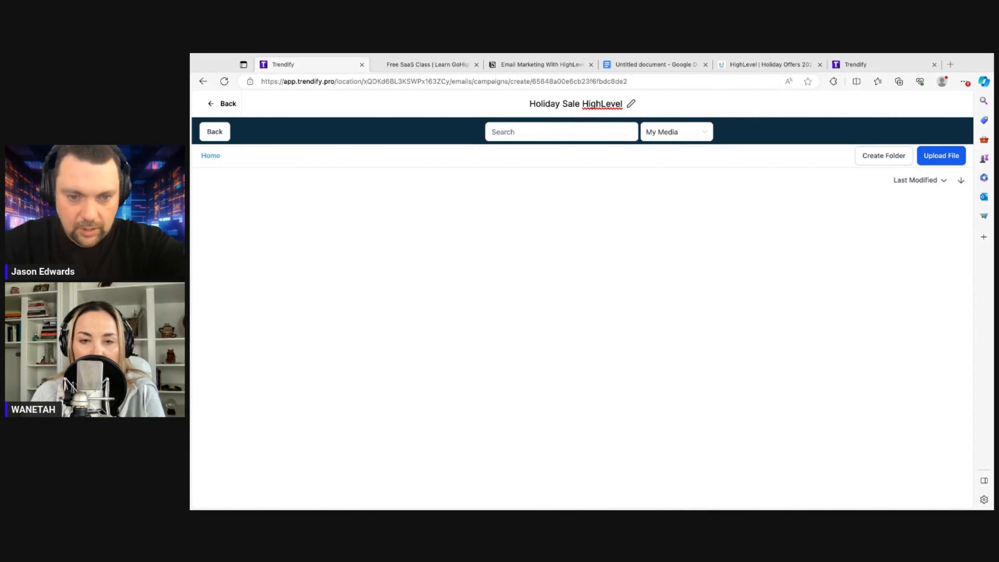
{"action": "left_click", "coordinate": [647, 259]}
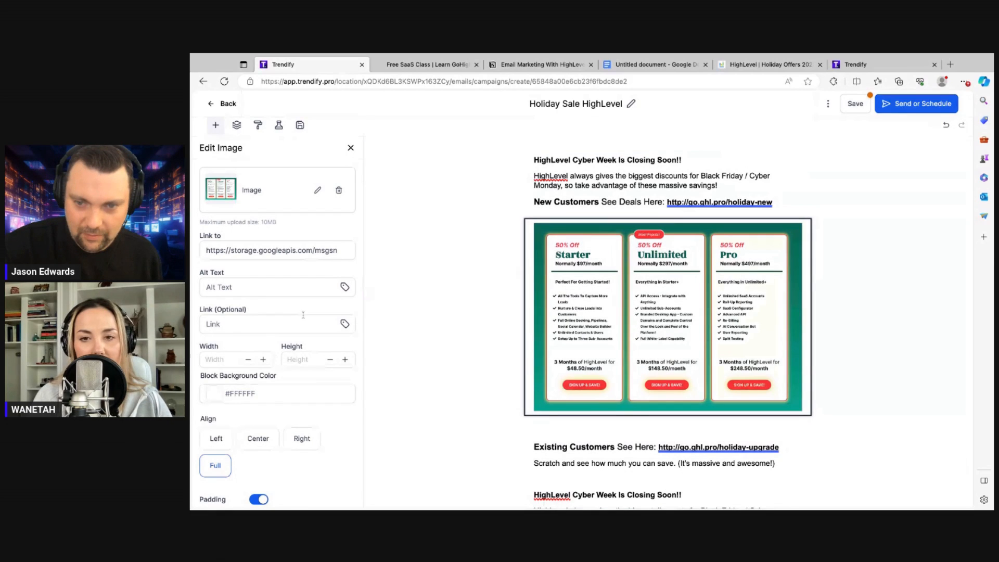
{"action": "left_click", "coordinate": [269, 323]}
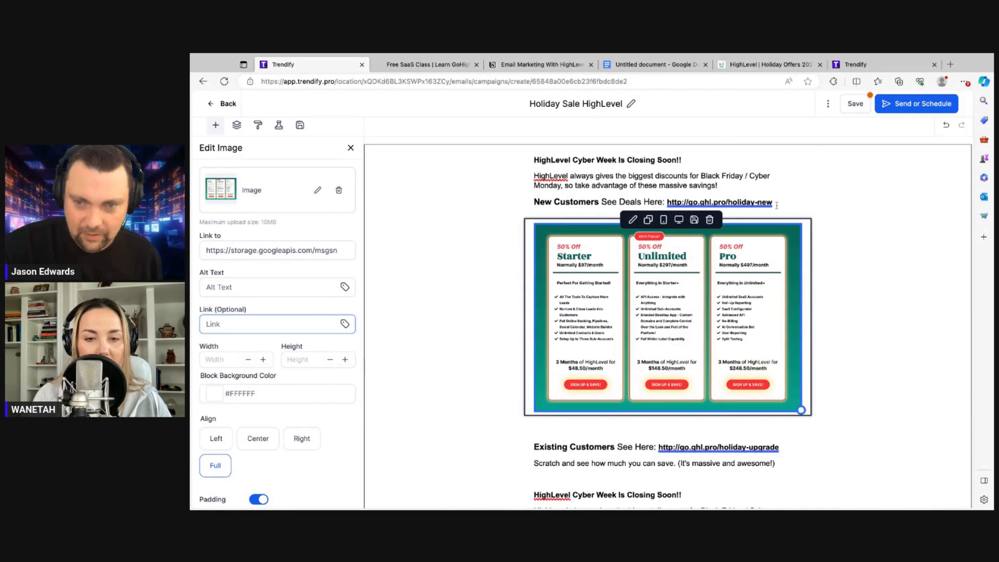
Paste the copied holiday-new URL into the pricing image's Link (Optional) field and save
{"action": "left_click", "coordinate": [672, 202]}
{"action": "key", "text": "ctrl+c"}
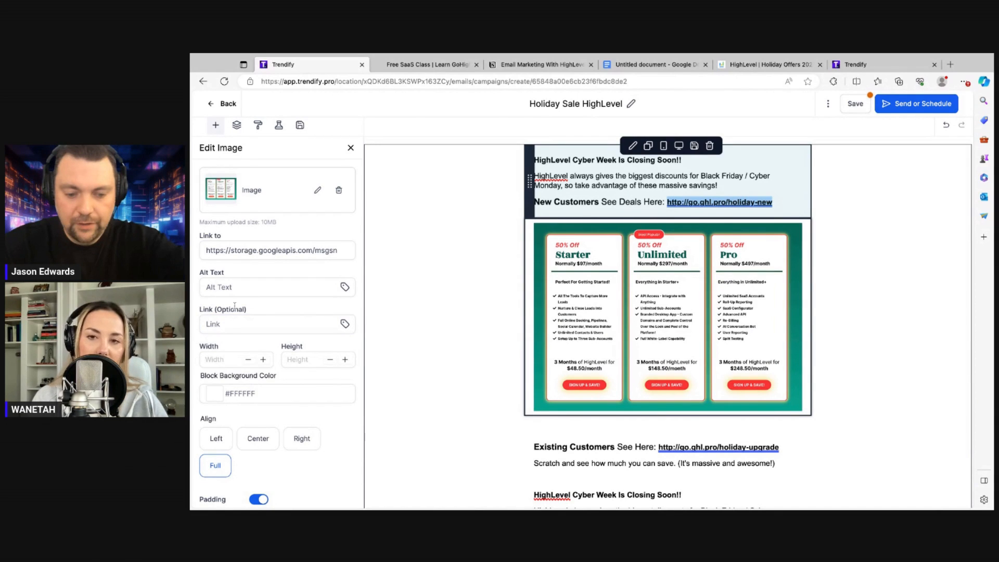
{"action": "left_click", "coordinate": [350, 149]}
{"action": "left_click", "coordinate": [351, 148]}
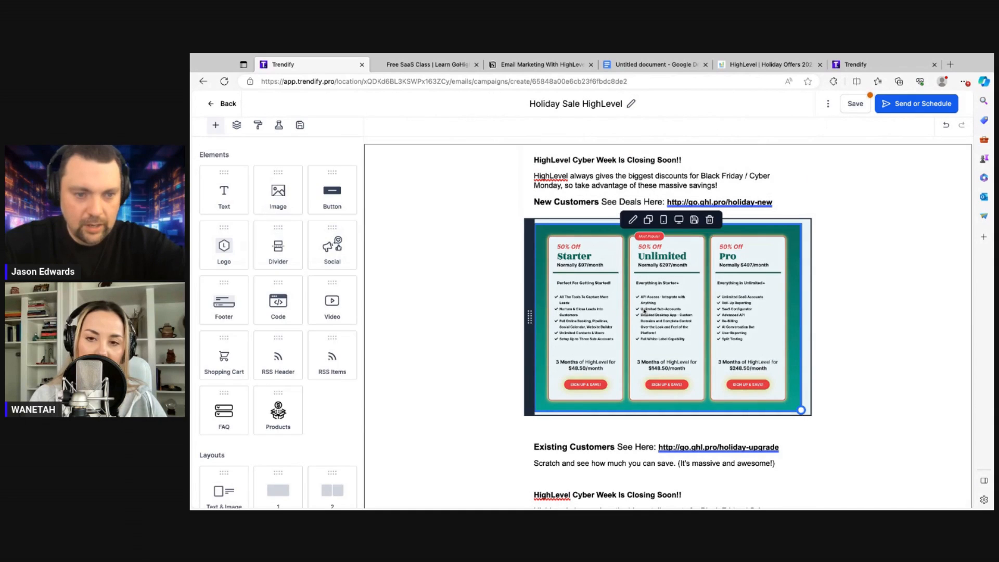
{"action": "left_click", "coordinate": [645, 313]}
{"action": "left_click", "coordinate": [258, 325]}
{"action": "key", "text": "ctrl+v"}
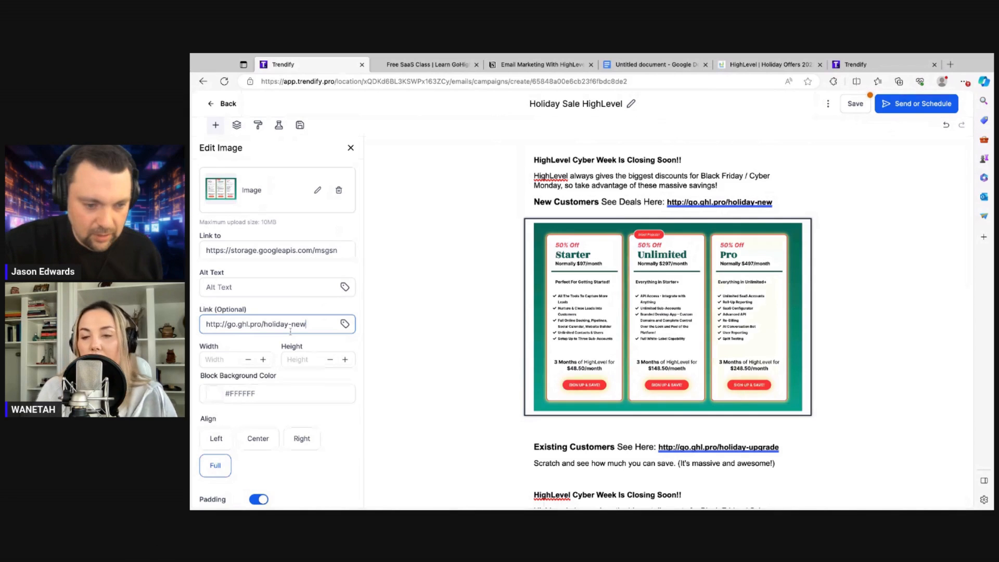
{"action": "scroll", "coordinate": [291, 331], "scroll_direction": "down", "scroll_amount": 3}
{"action": "scroll", "coordinate": [291, 331], "scroll_direction": "up", "scroll_amount": 3}
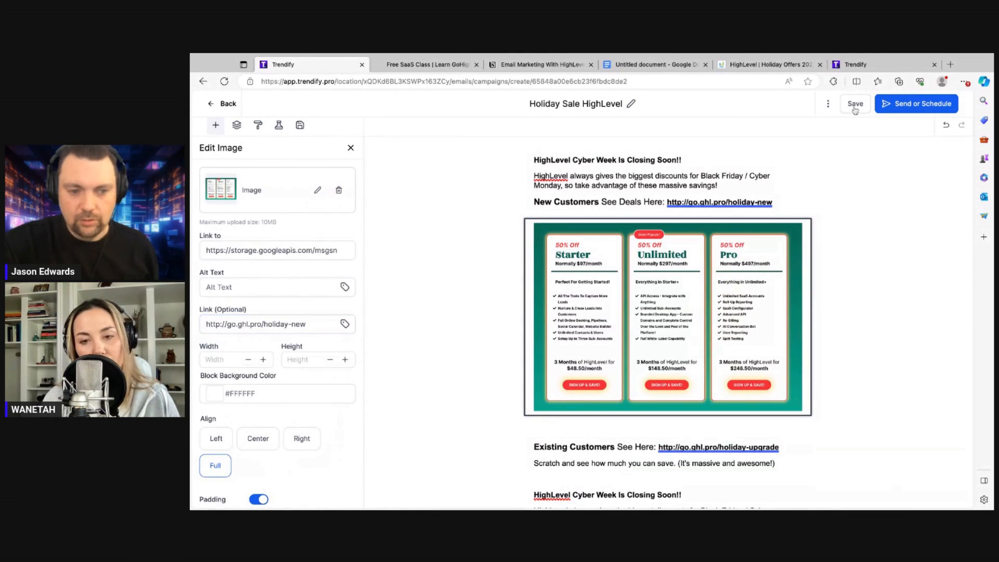
{"action": "left_click", "coordinate": [855, 103]}
{"action": "mouse_move", "coordinate": [778, 201]}
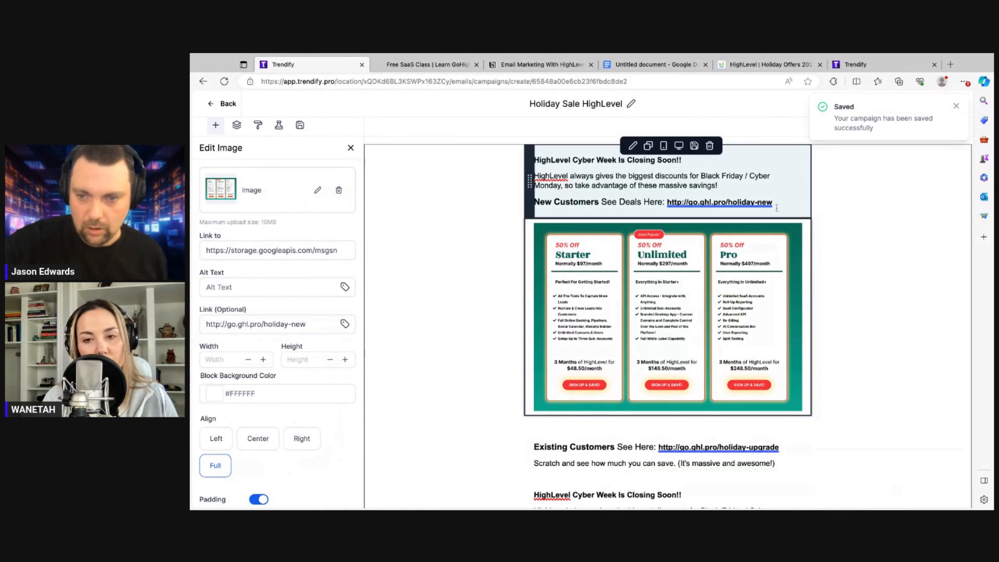
{"action": "left_click_drag", "start_coordinate": [778, 202], "coordinate": [667, 202]}
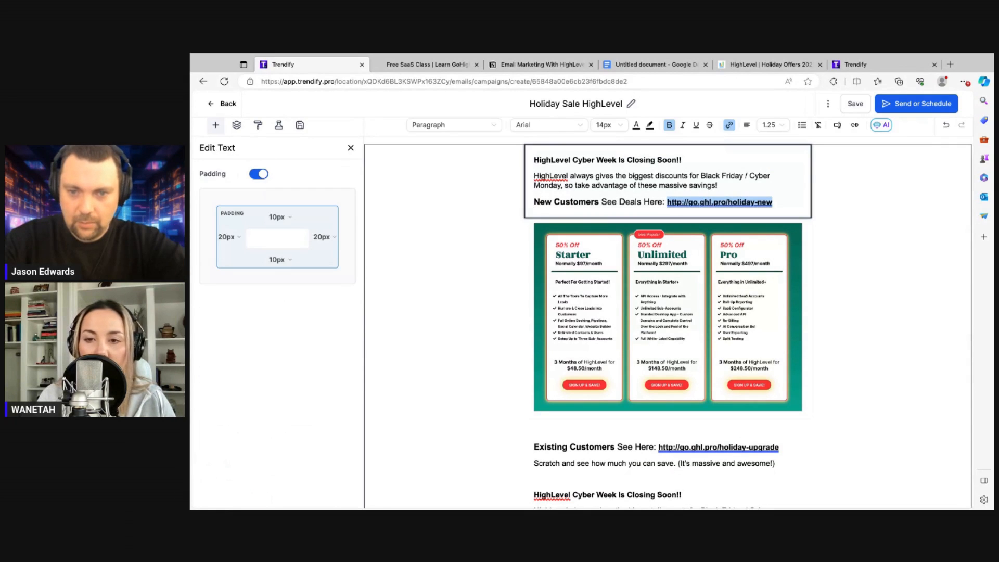
{"action": "left_click", "coordinate": [729, 125]}
{"action": "left_click", "coordinate": [567, 271]}
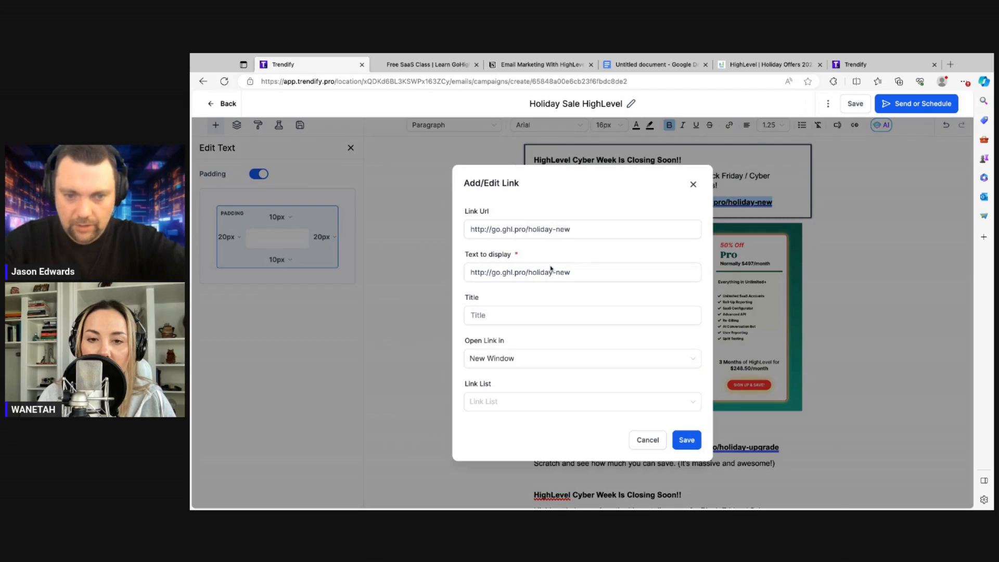
{"action": "left_click", "coordinate": [531, 226]}
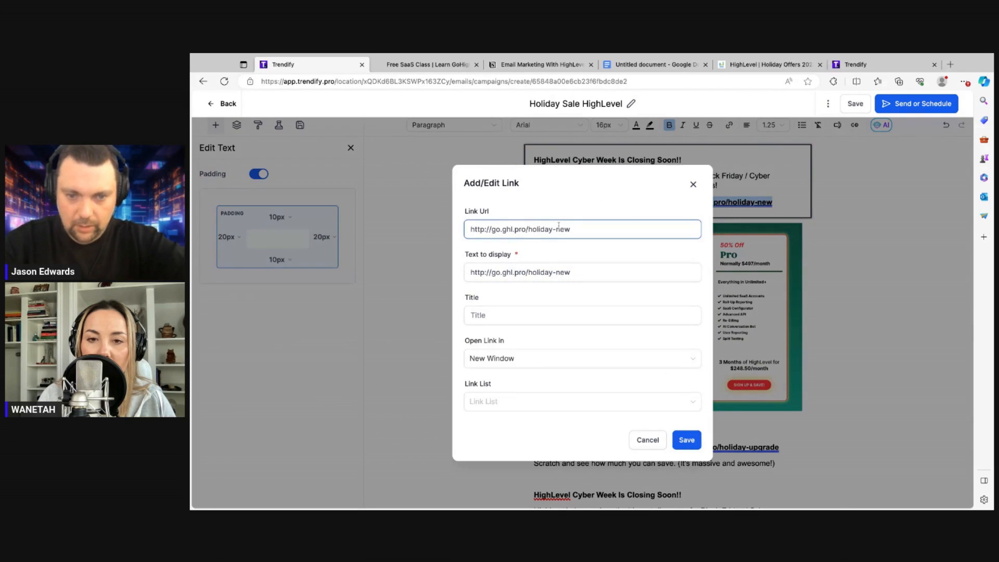
{"action": "left_click", "coordinate": [686, 440]}
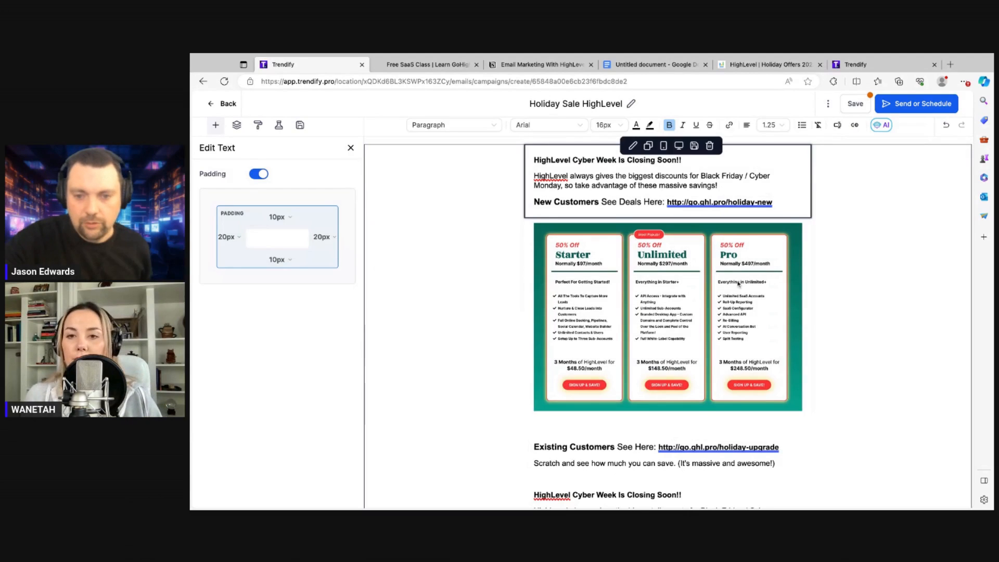
{"action": "scroll", "coordinate": [738, 294], "scroll_direction": "down", "scroll_amount": 1}
{"action": "scroll", "coordinate": [738, 294], "scroll_direction": "down", "scroll_amount": 3}
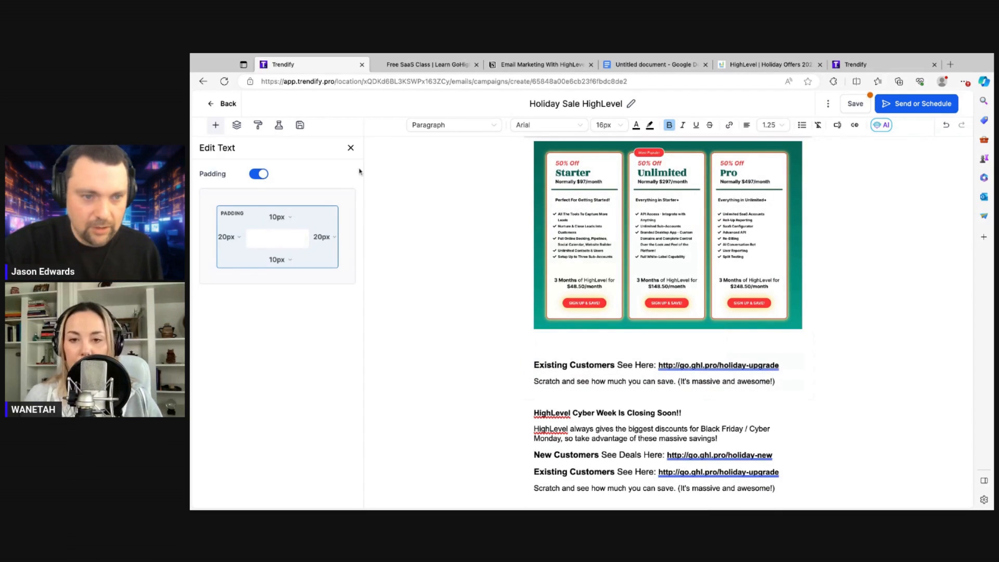
Insert an image block under Existing Customers with the uploaded 'Tis The Season gift screenshot
{"action": "left_click", "coordinate": [351, 149]}
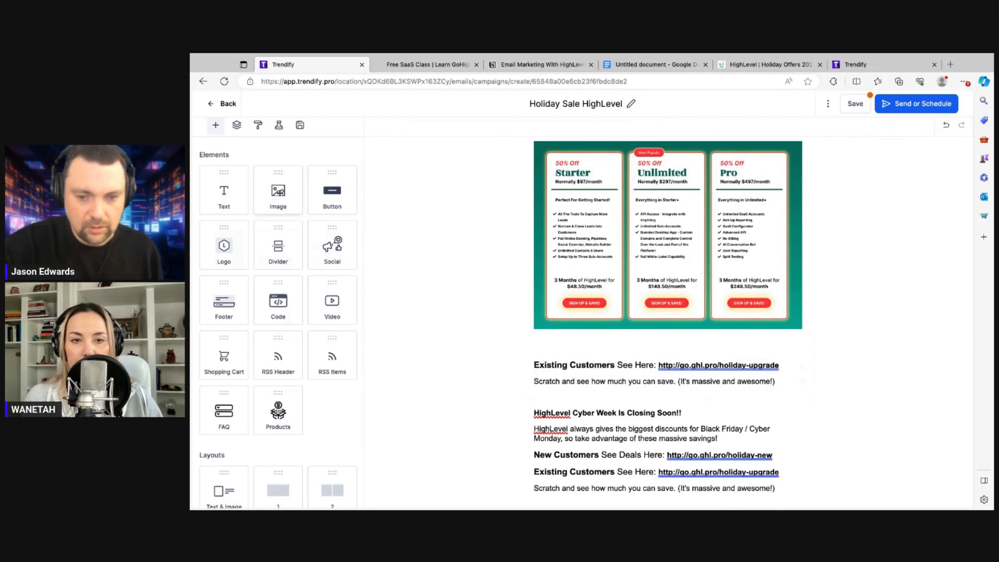
{"action": "mouse_move", "coordinate": [278, 192]}
{"action": "left_mouse_down"}
{"action": "mouse_move", "coordinate": [666, 335]}
{"action": "mouse_move", "coordinate": [666, 397]}
{"action": "left_mouse_up"}
{"action": "left_click", "coordinate": [317, 192]}
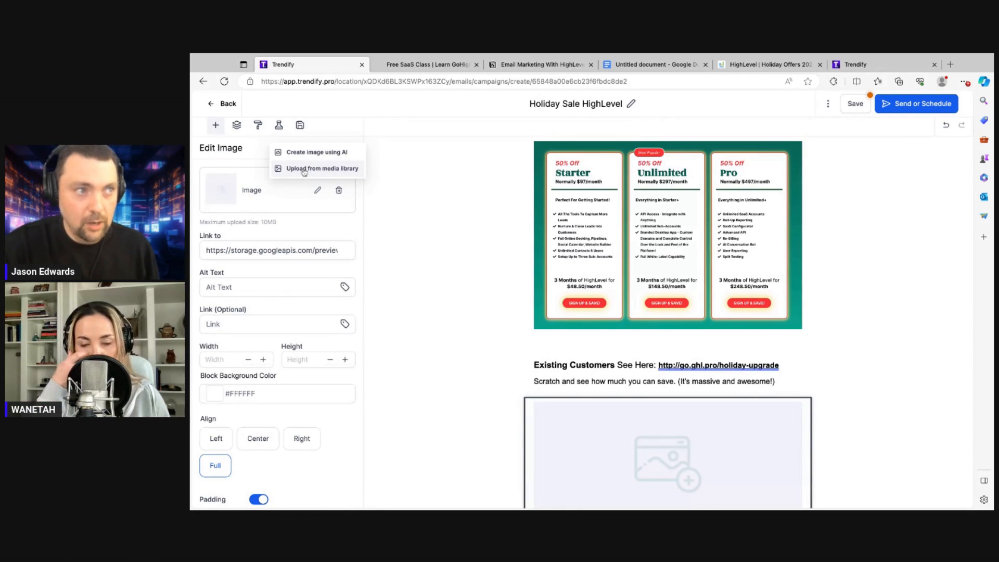
{"action": "left_click", "coordinate": [304, 168]}
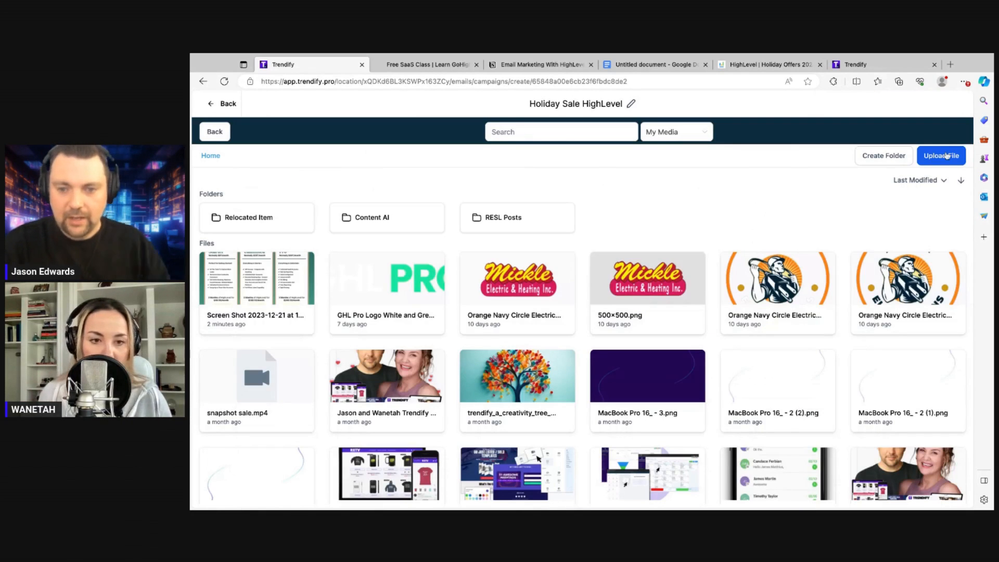
{"action": "left_click", "coordinate": [946, 155]}
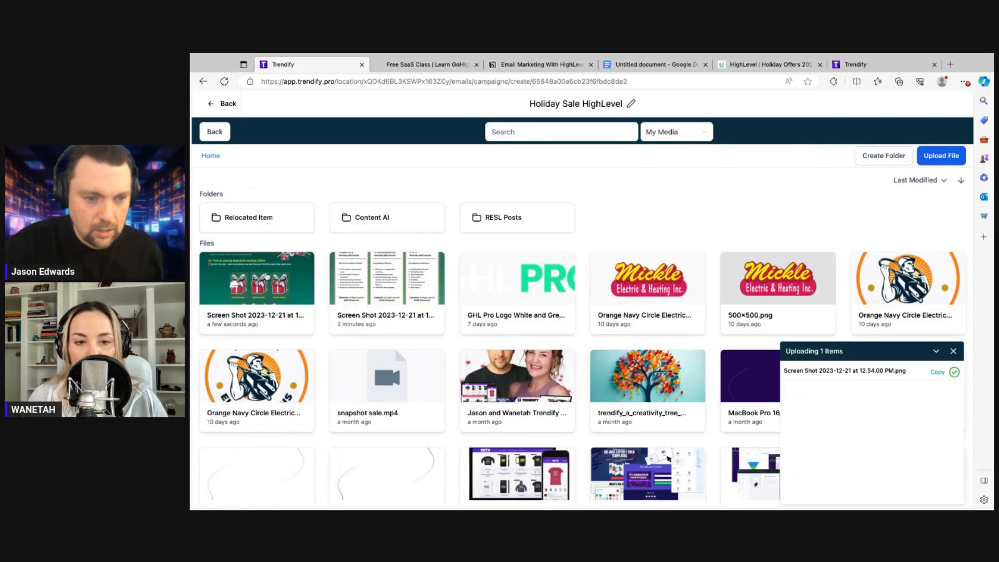
{"action": "left_click", "coordinate": [256, 279]}
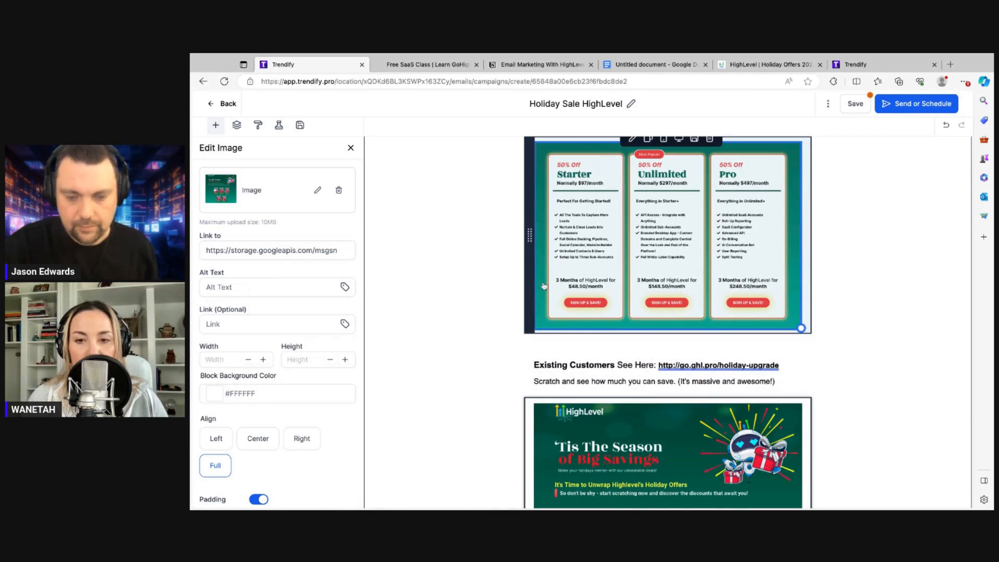
{"action": "scroll", "coordinate": [544, 286], "scroll_direction": "down", "scroll_amount": 2}
{"action": "scroll", "coordinate": [544, 286], "scroll_direction": "down", "scroll_amount": 2}
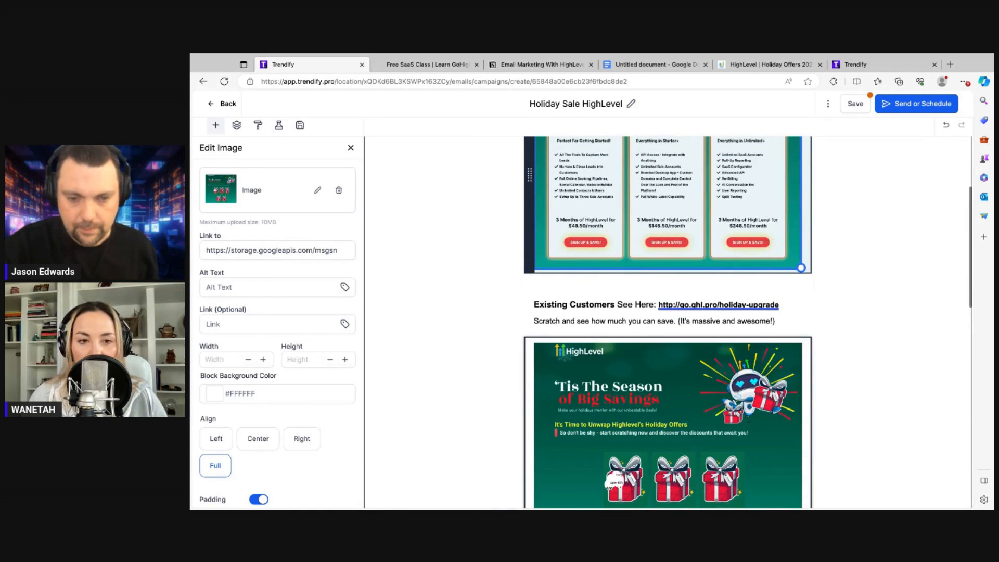
{"action": "scroll", "coordinate": [544, 286], "scroll_direction": "down", "scroll_amount": 2}
{"action": "scroll", "coordinate": [544, 286], "scroll_direction": "down", "scroll_amount": 1}
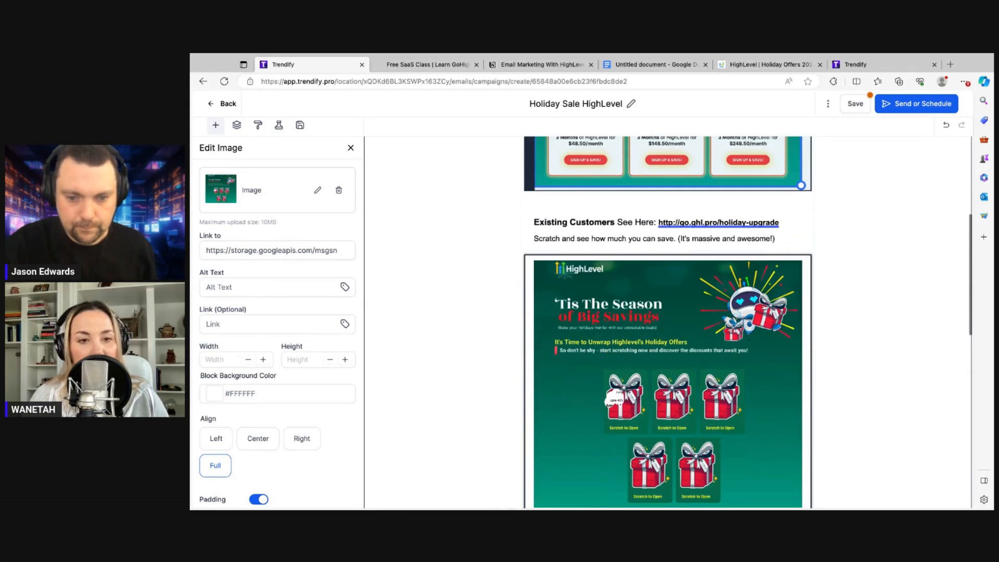
{"action": "scroll", "coordinate": [544, 286], "scroll_direction": "down", "scroll_amount": 1}
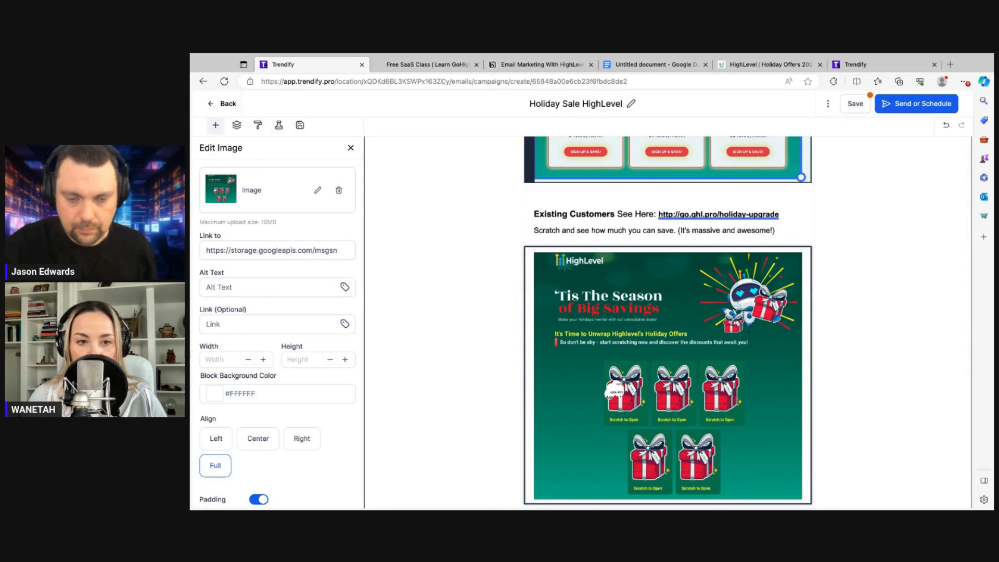
{"action": "scroll", "coordinate": [668, 323], "scroll_direction": "up", "scroll_amount": 2}
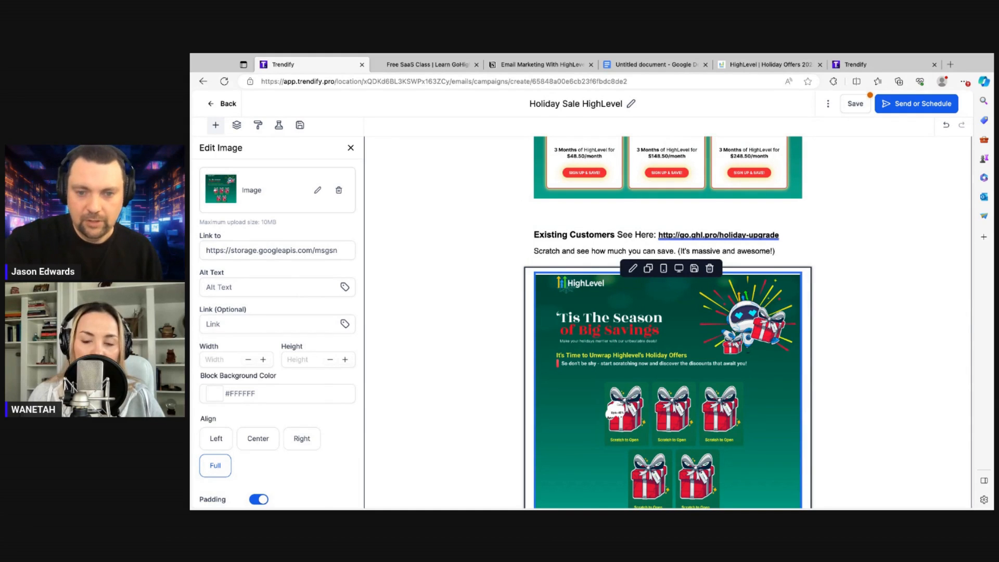
Copy the holiday-upgrade URL into the gift image's Link (Optional) field and save the campaign
{"action": "scroll", "coordinate": [624, 387], "scroll_direction": "up", "scroll_amount": 2}
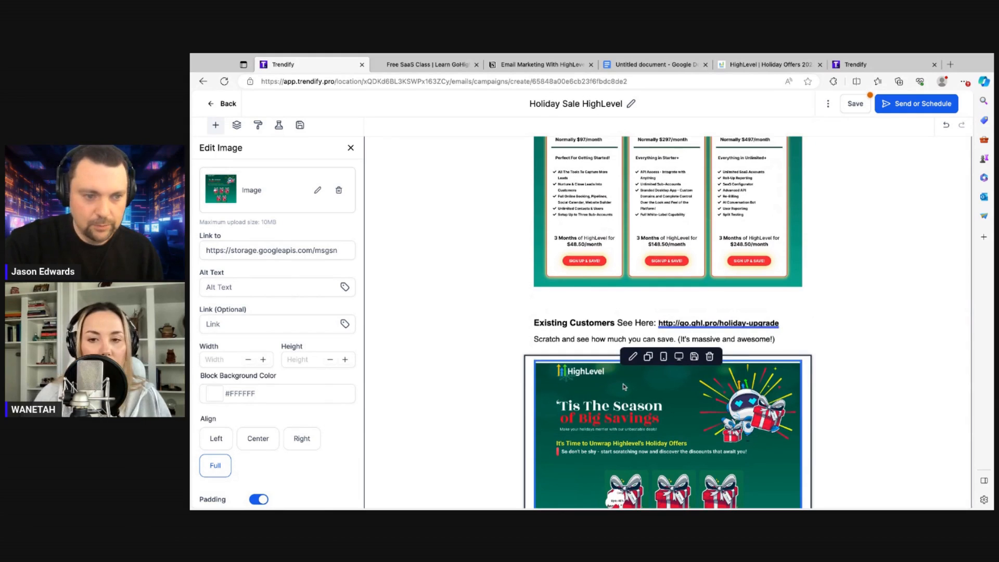
{"action": "scroll", "coordinate": [448, 335], "scroll_direction": "down", "scroll_amount": 4}
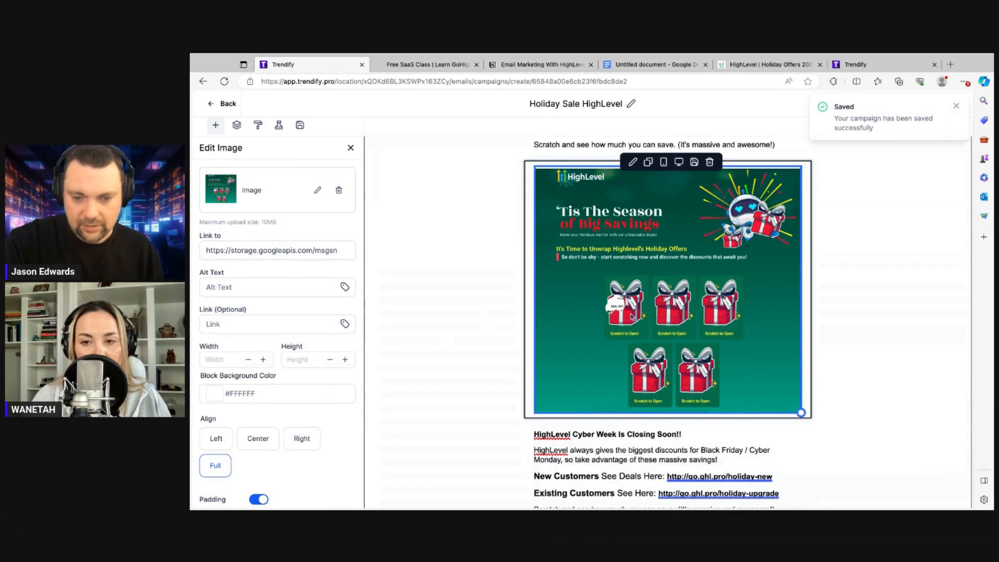
{"action": "scroll", "coordinate": [631, 316], "scroll_direction": "up", "scroll_amount": 1}
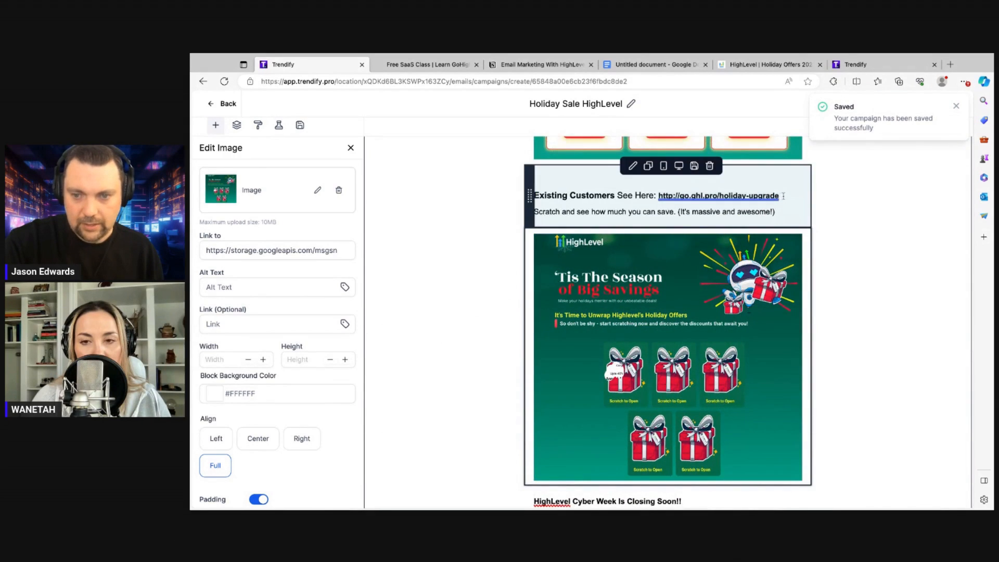
{"action": "left_click_drag", "start_coordinate": [783, 196], "coordinate": [658, 196]}
{"action": "key", "text": "ctrl+c"}
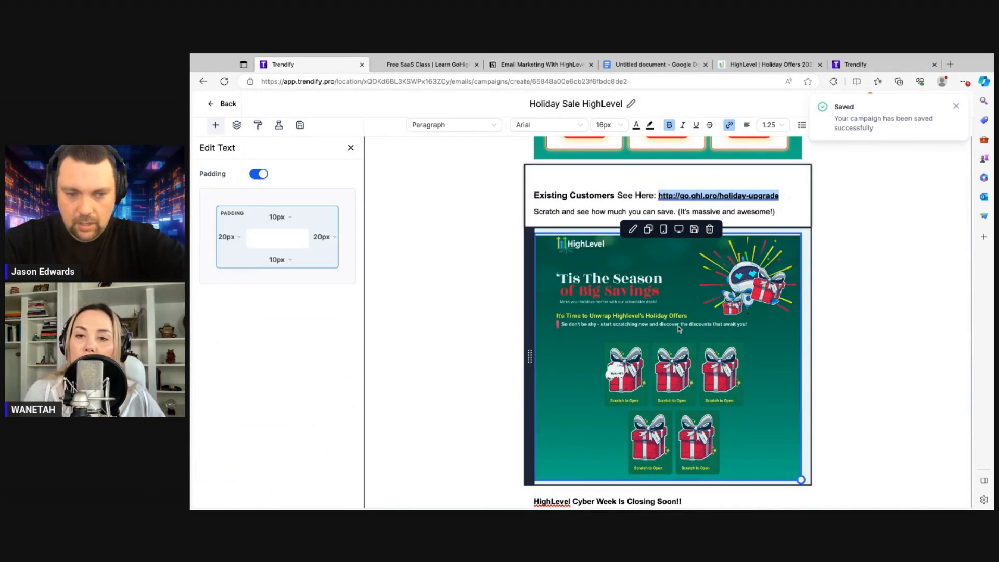
{"action": "left_click", "coordinate": [679, 329]}
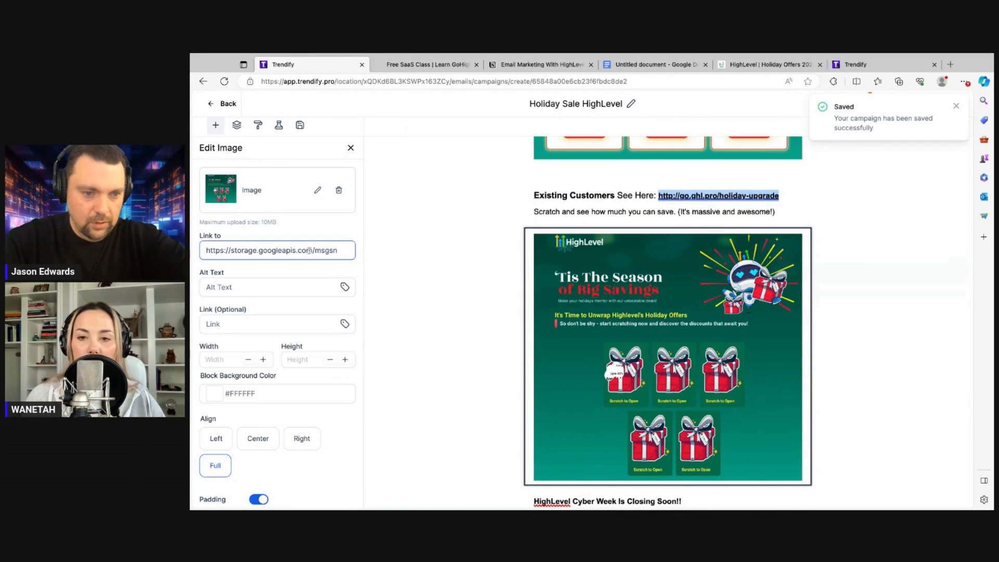
{"action": "left_click", "coordinate": [317, 190]}
{"action": "left_click", "coordinate": [222, 107]}
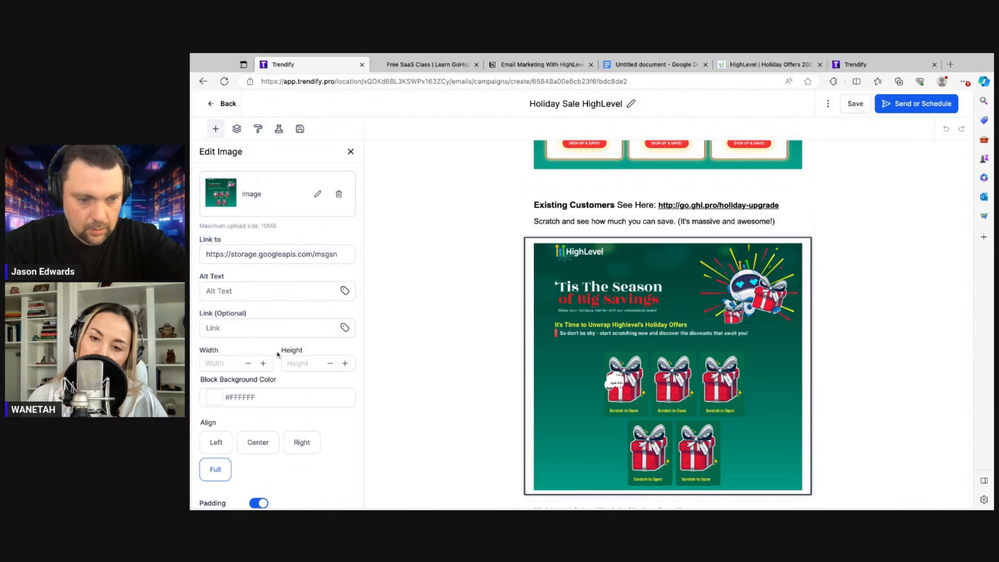
{"action": "left_click", "coordinate": [221, 327]}
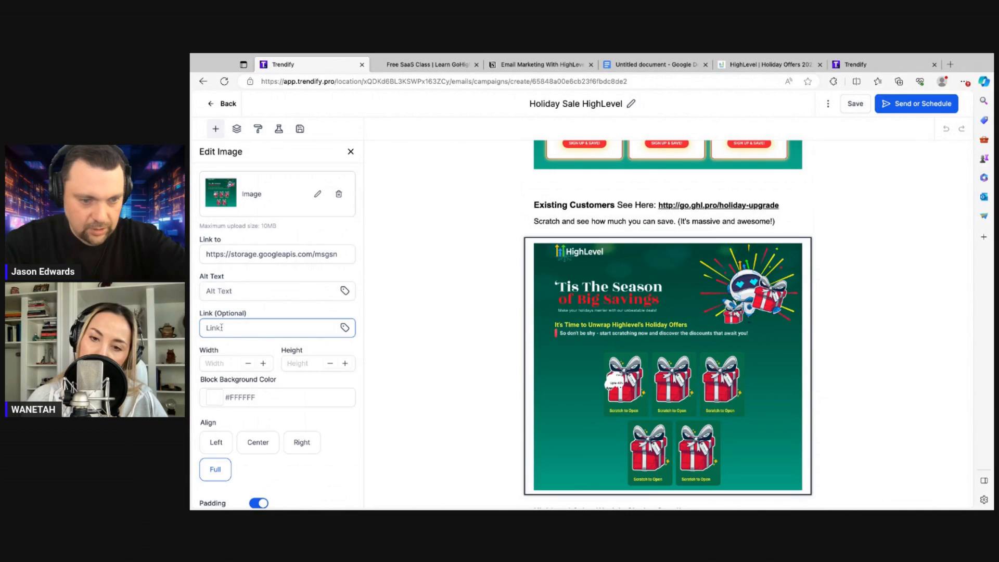
{"action": "key", "text": "ctrl+v"}
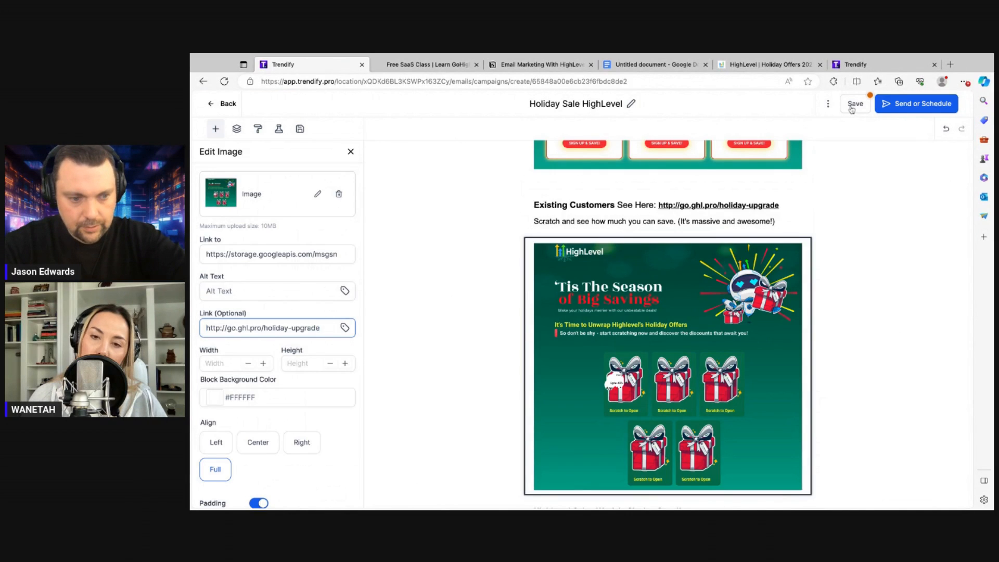
{"action": "left_click", "coordinate": [852, 107]}
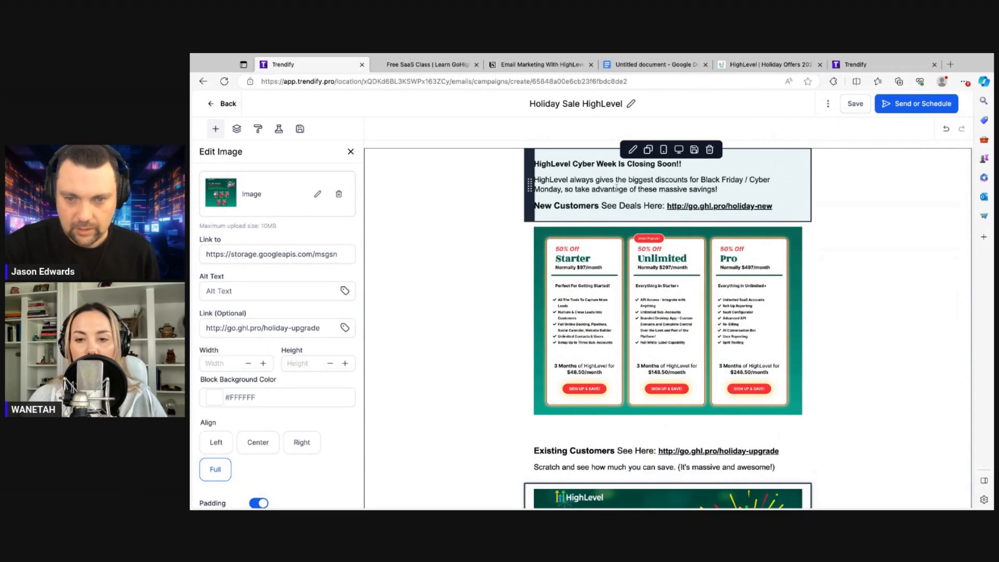
Delete the repeated Cyber Week paragraph below the gift image so the block opens with 'HERE'S A QUICK RUNDOWN OF WHAT YOU GET...'
{"action": "scroll", "coordinate": [644, 203], "scroll_direction": "down", "scroll_amount": 3}
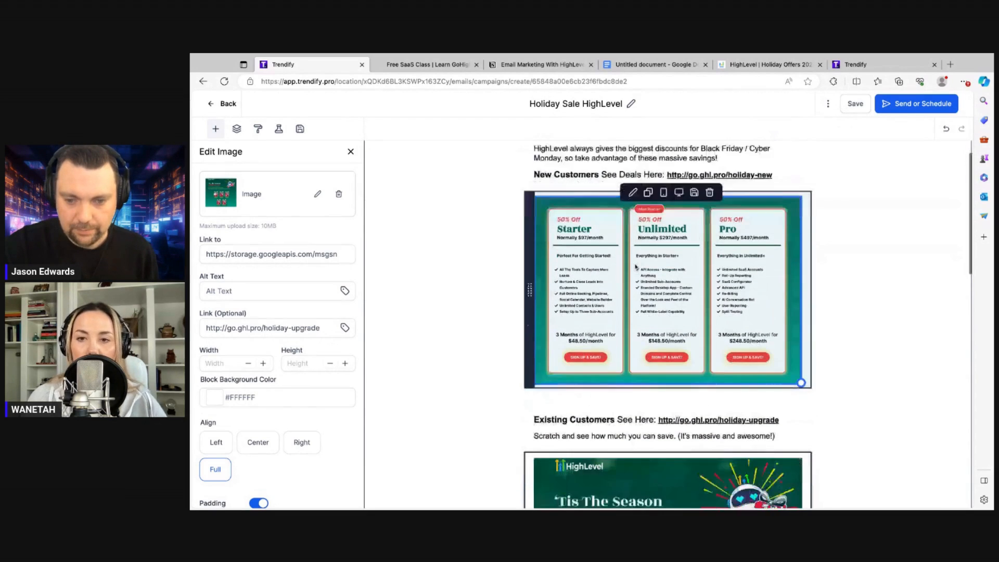
{"action": "scroll", "coordinate": [668, 323], "scroll_direction": "down", "scroll_amount": 8}
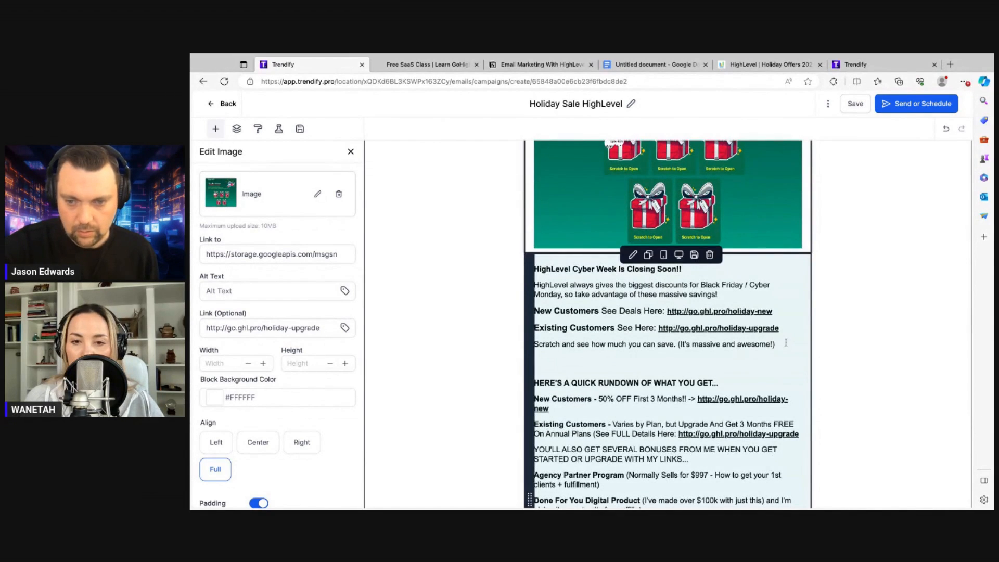
{"action": "left_click_drag", "start_coordinate": [785, 347], "coordinate": [534, 268]}
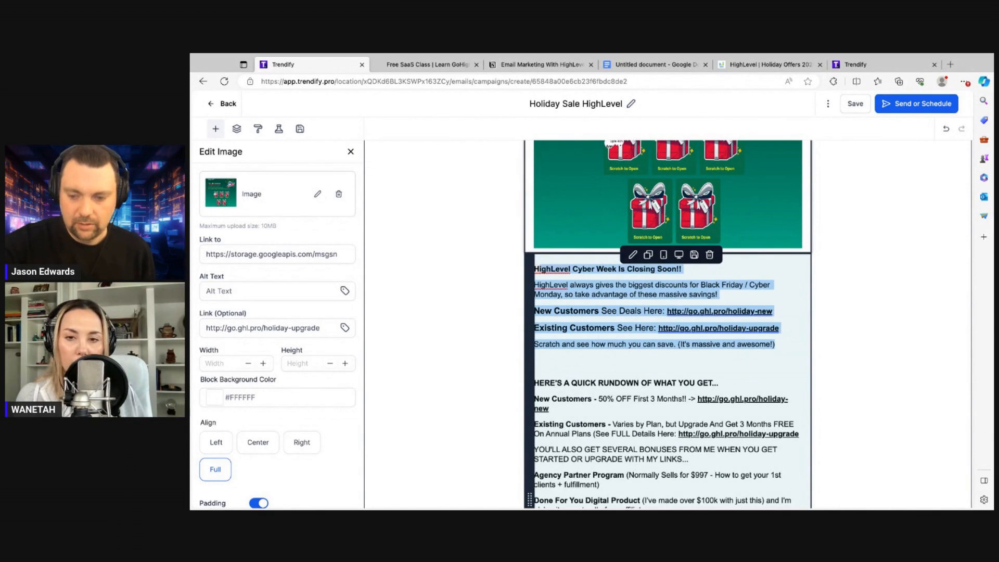
{"action": "key", "text": "Delete"}
{"action": "key", "text": "Delete"}
{"action": "key", "text": "Delete"}
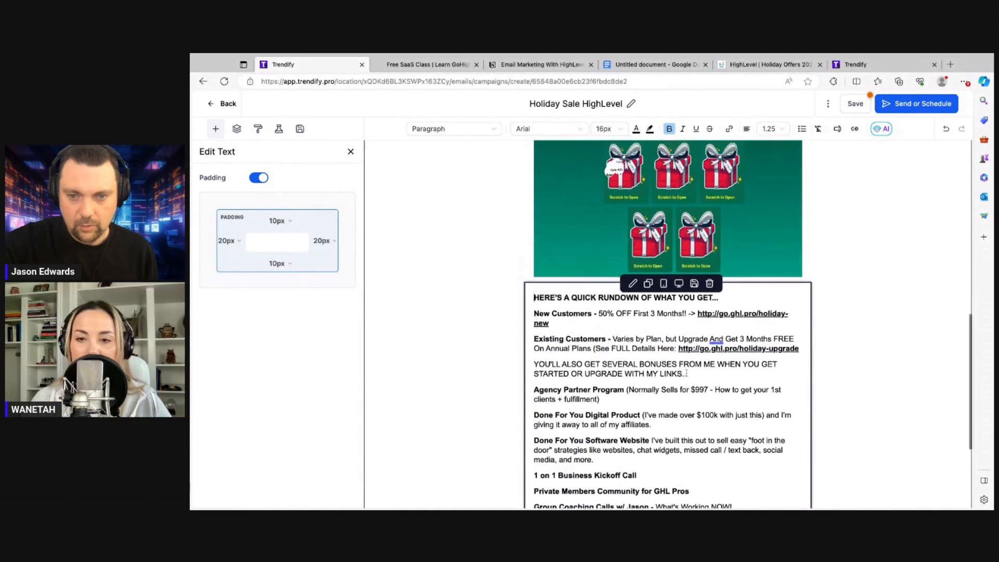
{"action": "key", "text": "ctrl+z"}
{"action": "scroll", "coordinate": [687, 373], "scroll_direction": "up", "scroll_amount": 2}
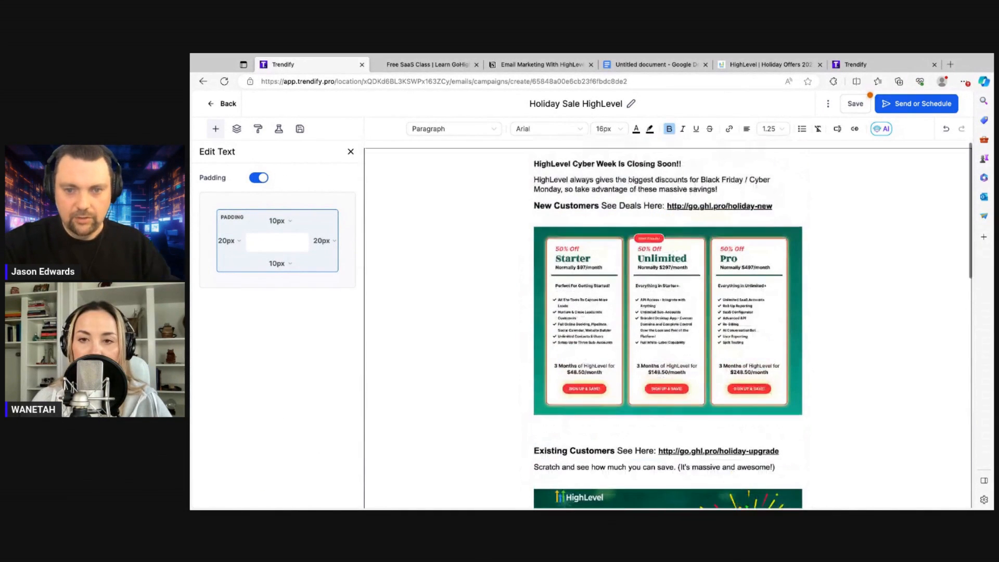
Save the campaign and change 'Cyber Week' in the heading to 'Holiday Sale'
{"action": "key", "text": "super+plus"}
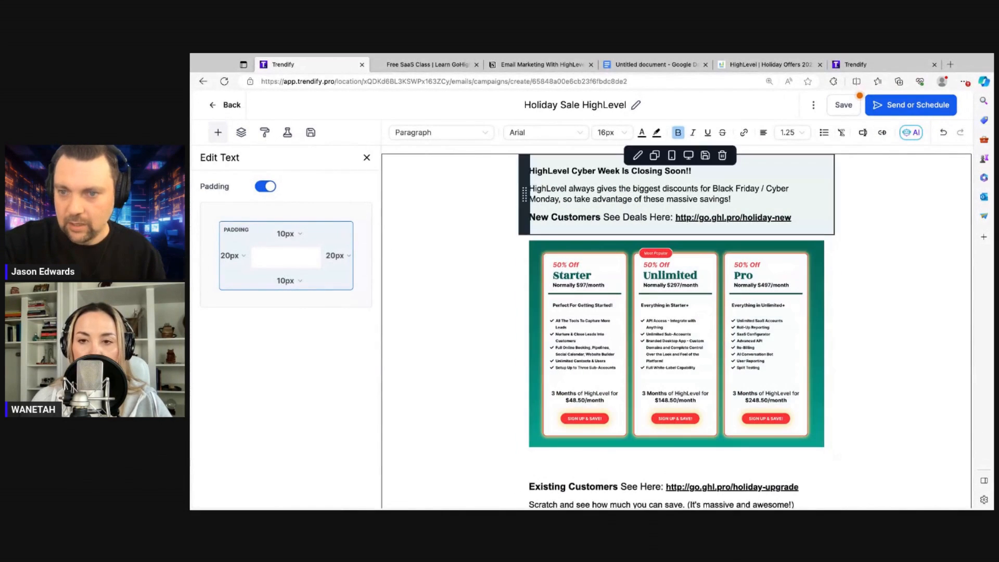
{"action": "left_click", "coordinate": [843, 106]}
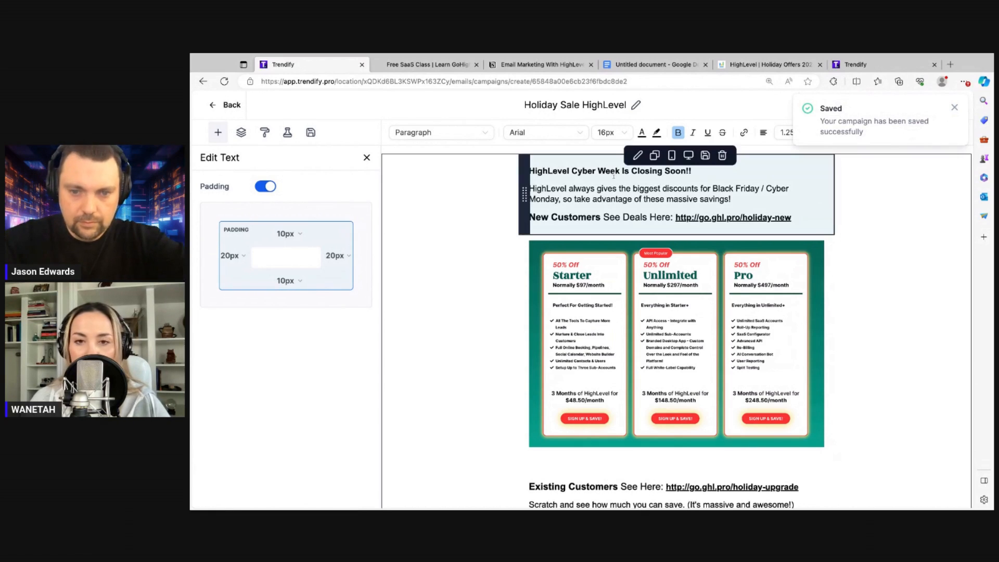
{"action": "left_click_drag", "start_coordinate": [622, 171], "coordinate": [572, 171]}
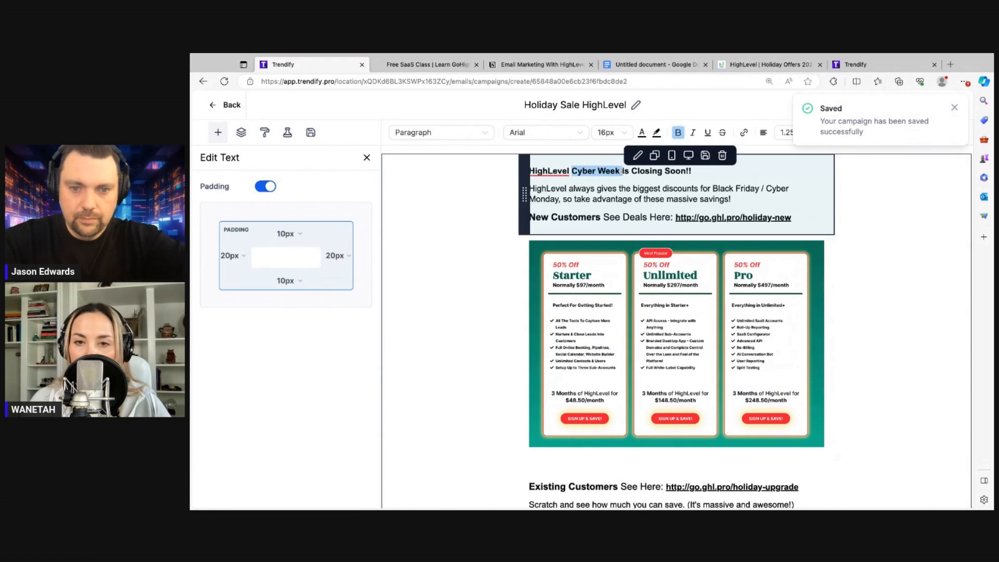
{"action": "type", "text": "Holiday "}
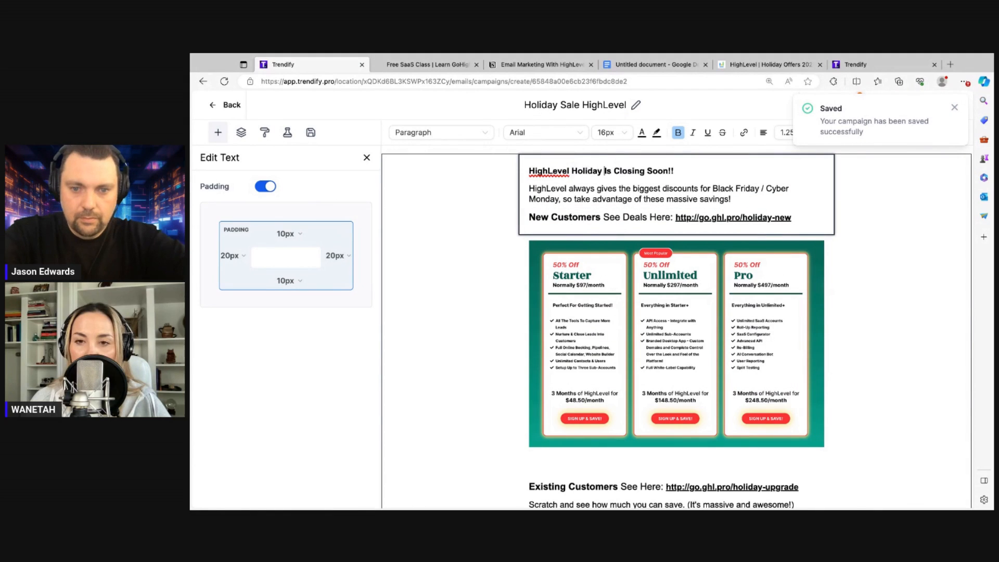
{"action": "type", "text": "Sale"}
Replace 'Black Friday / Cyber Monday' in the opening sentence with 'the holiday season'
{"action": "left_click_drag", "start_coordinate": [713, 188], "coordinate": [559, 199]}
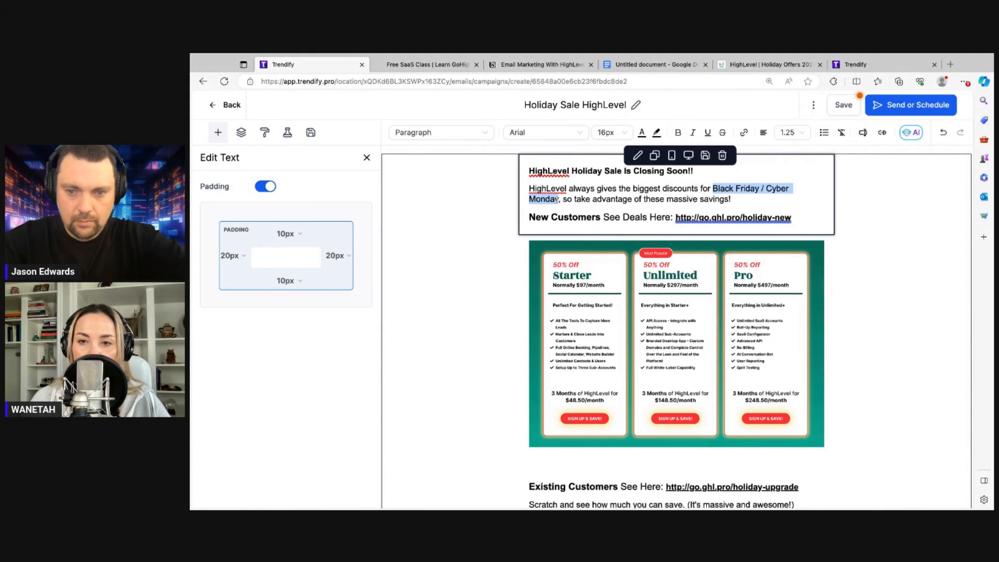
{"action": "type", "text": "the holiday"}
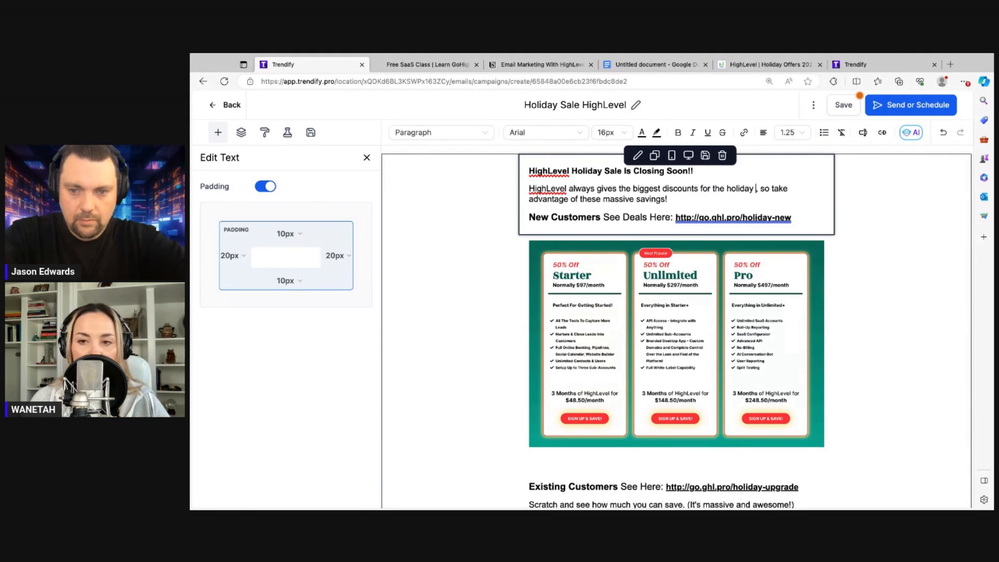
{"action": "type", "text": " season"}
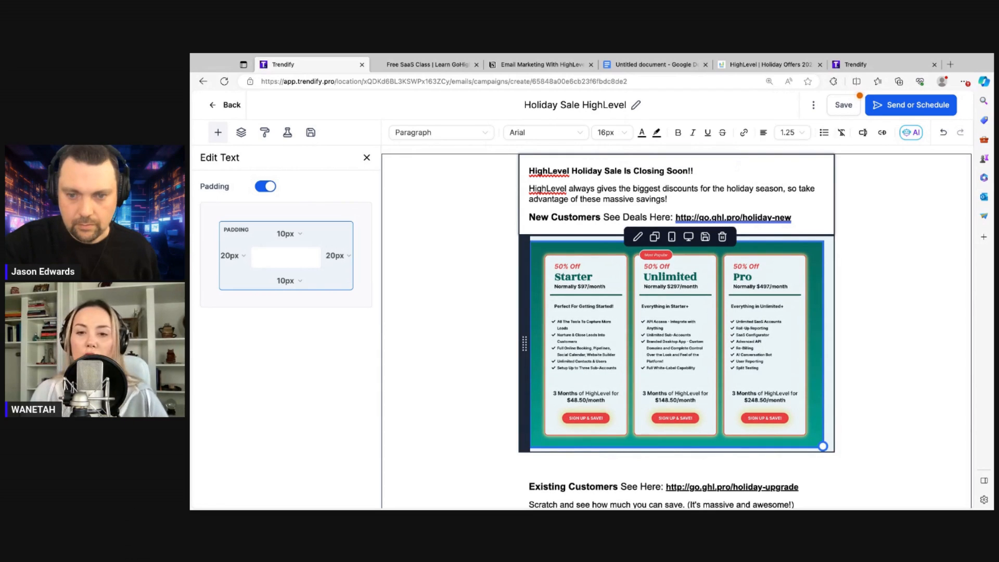
{"action": "scroll", "coordinate": [677, 312], "scroll_direction": "down", "scroll_amount": 1}
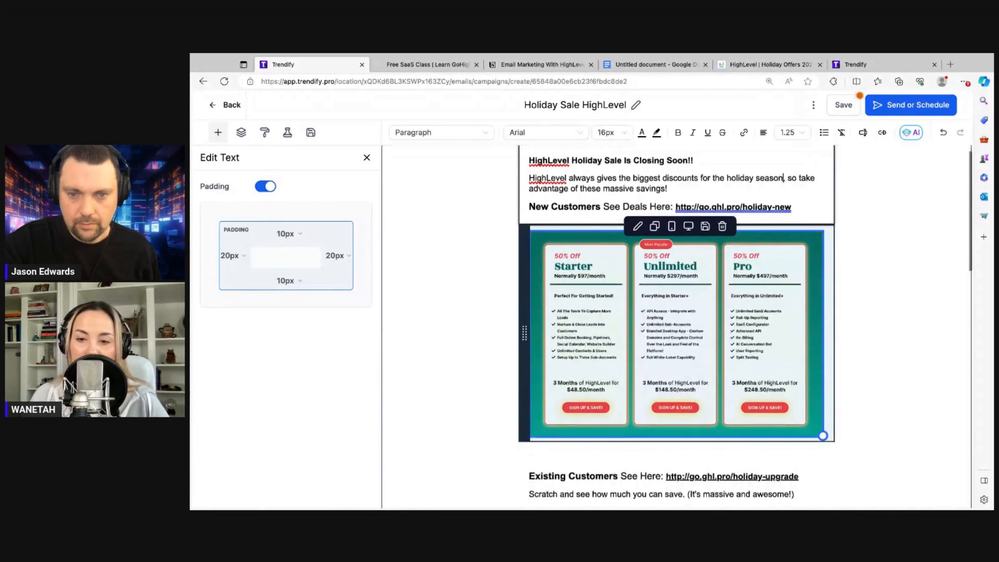
{"action": "scroll", "coordinate": [755, 298], "scroll_direction": "down", "scroll_amount": 4}
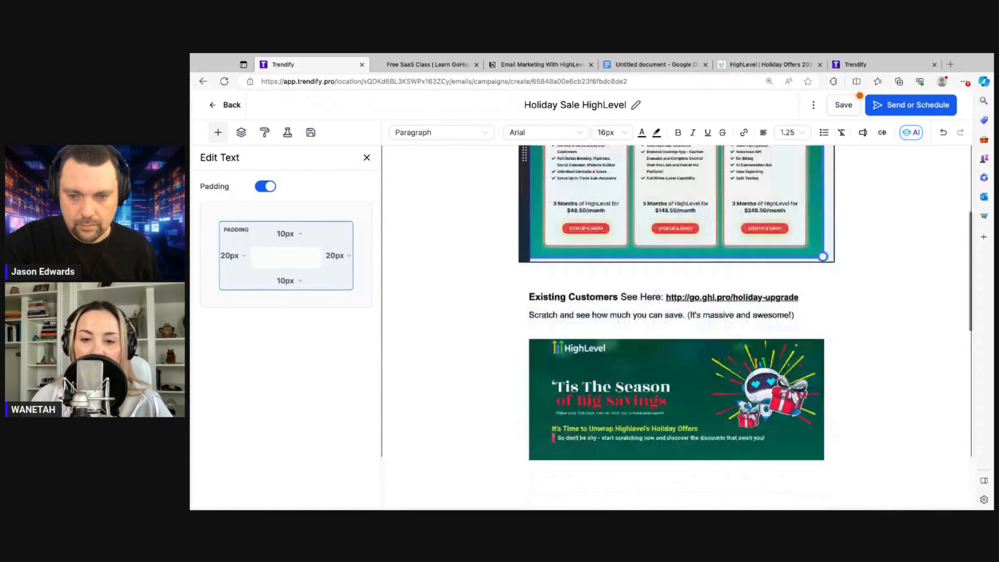
{"action": "scroll", "coordinate": [755, 297], "scroll_direction": "down", "scroll_amount": 1}
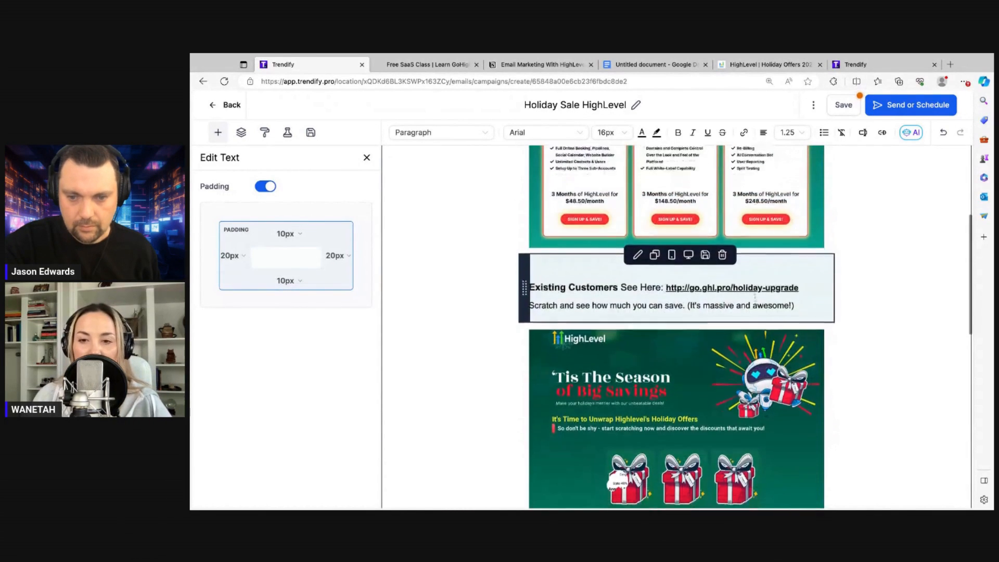
{"action": "scroll", "coordinate": [754, 270], "scroll_direction": "down", "scroll_amount": 1}
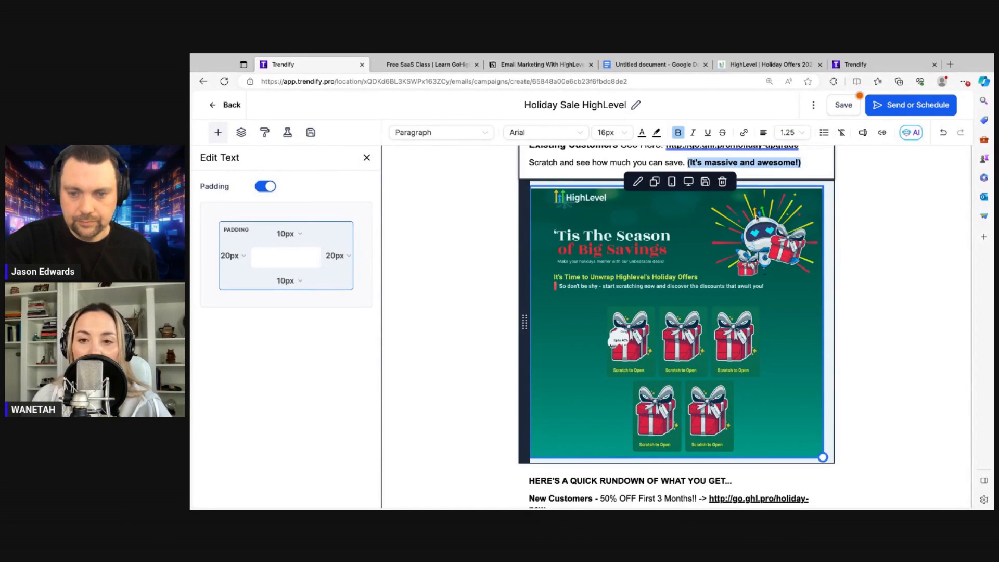
{"action": "scroll", "coordinate": [755, 292], "scroll_direction": "down", "scroll_amount": 1}
{"action": "scroll", "coordinate": [676, 326], "scroll_direction": "down", "scroll_amount": 3}
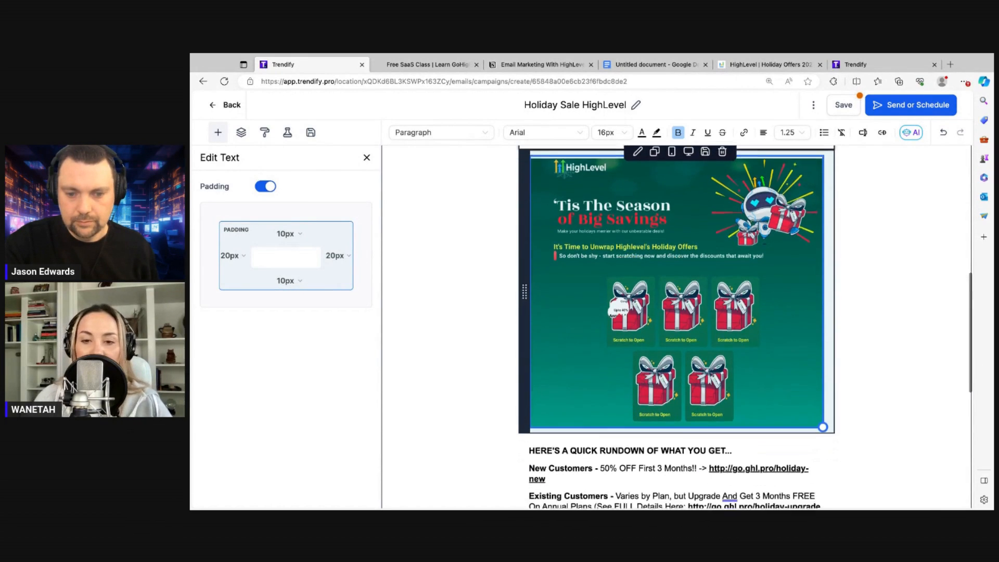
{"action": "scroll", "coordinate": [676, 327], "scroll_direction": "down", "scroll_amount": 3}
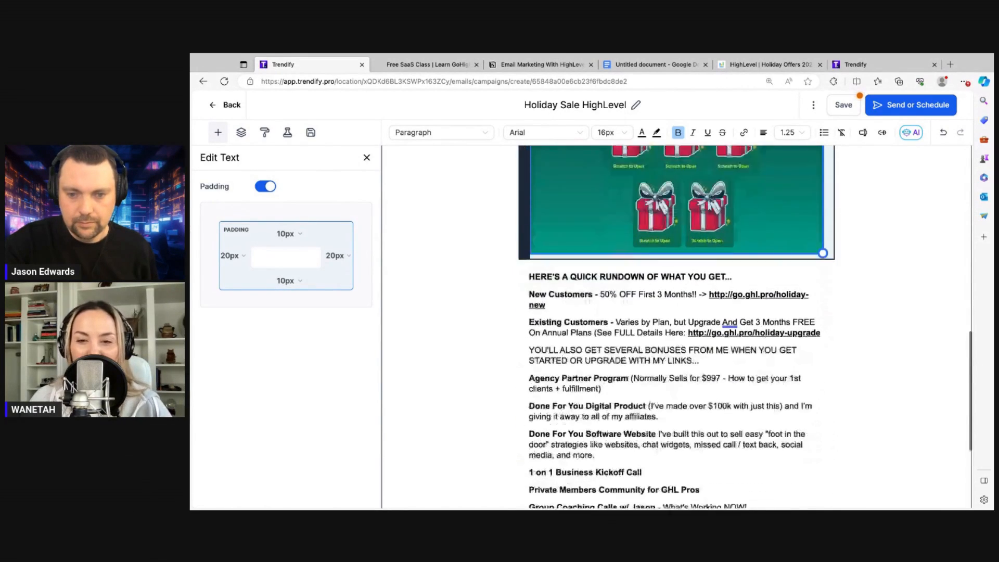
{"action": "scroll", "coordinate": [786, 238], "scroll_direction": "down", "scroll_amount": 1}
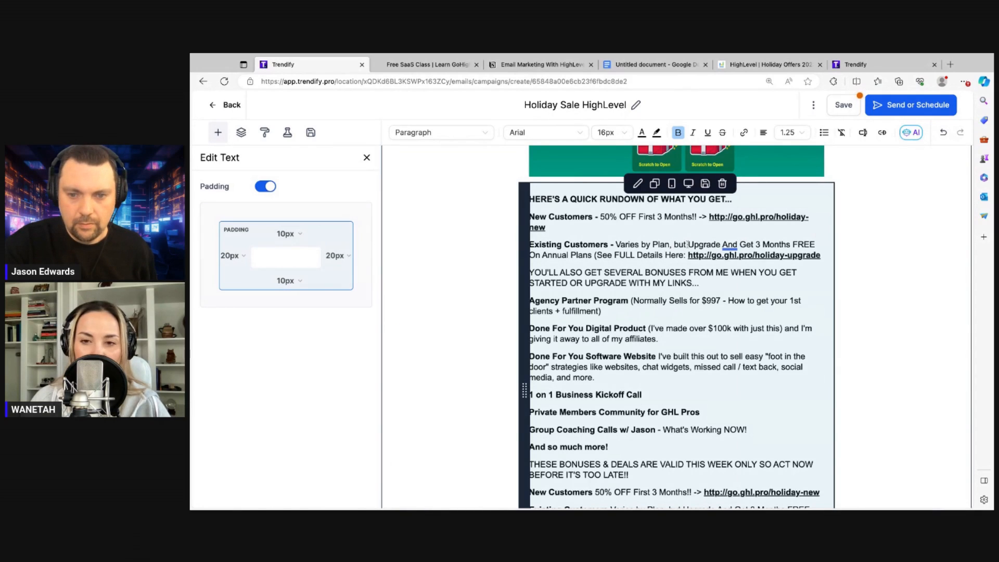
Delete 'Varies by Plan, but' from both Existing Customers lines and the stray '(' before 'See FULL Details Here'
{"action": "left_click_drag", "start_coordinate": [687, 244], "coordinate": [615, 244]}
{"action": "key", "text": "BackSpace"}
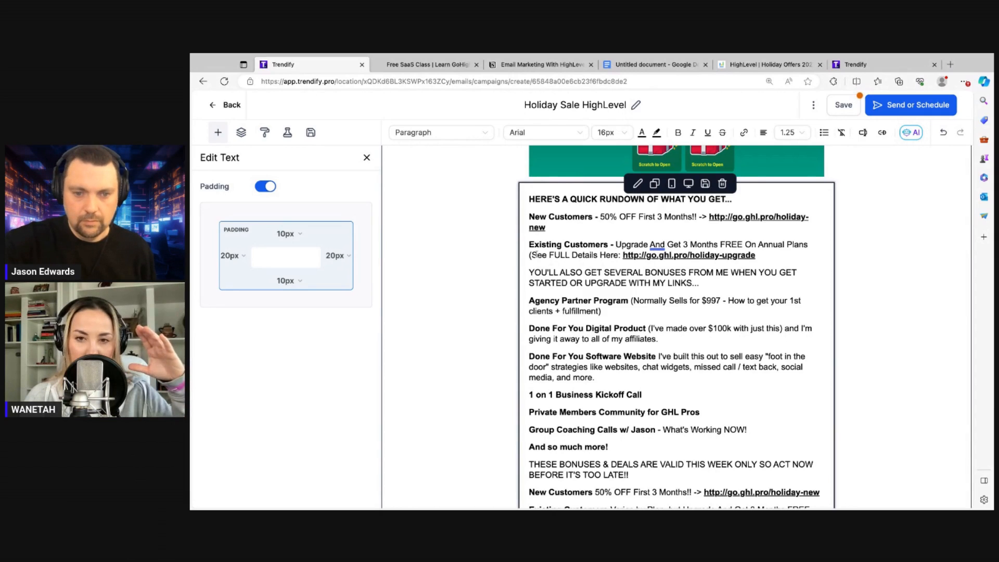
{"action": "left_click", "coordinate": [533, 255]}
{"action": "key", "text": "BackSpace"}
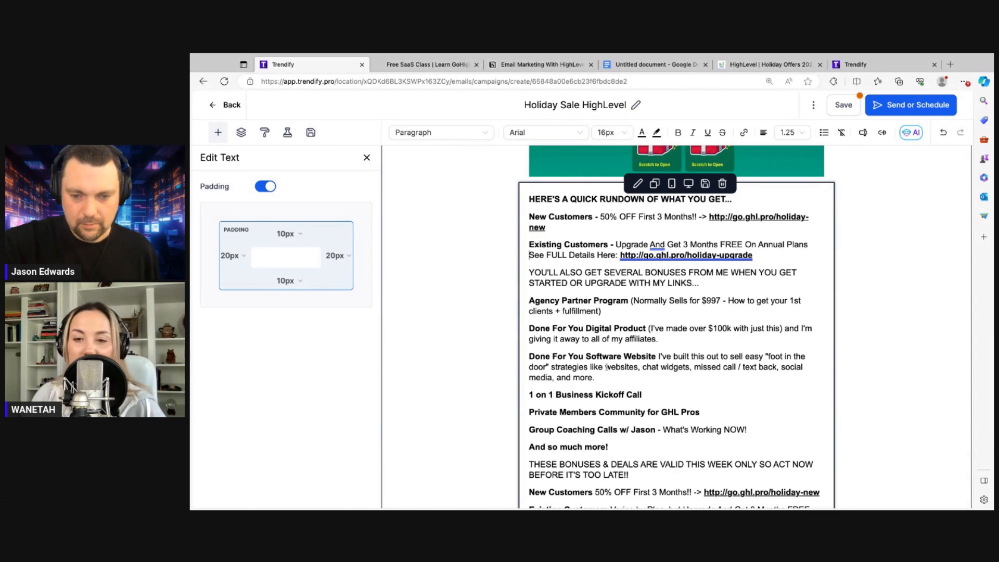
{"action": "scroll", "coordinate": [606, 366], "scroll_direction": "down", "scroll_amount": 2}
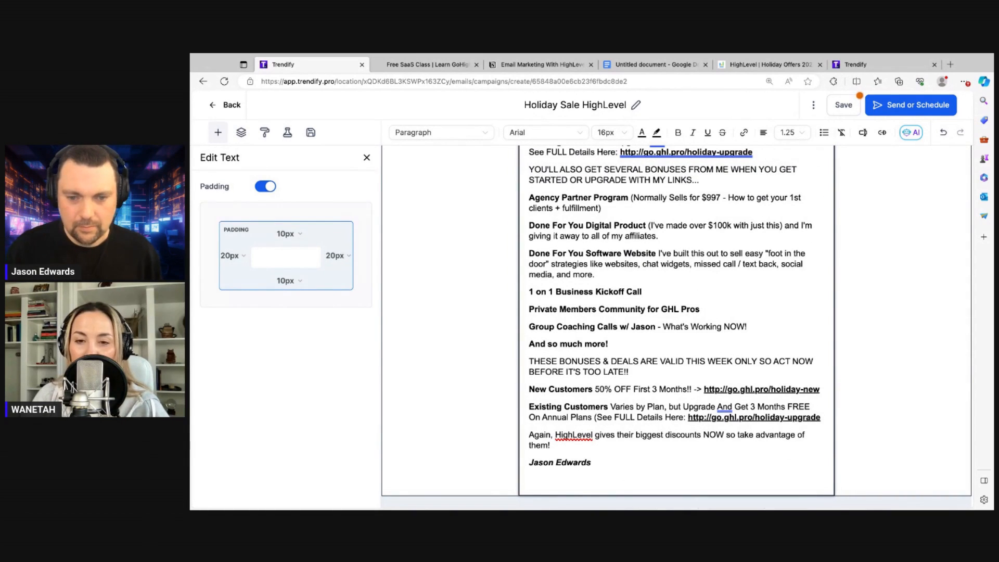
{"action": "left_click_drag", "start_coordinate": [682, 407], "coordinate": [612, 406]}
{"action": "key", "text": "BackSpace"}
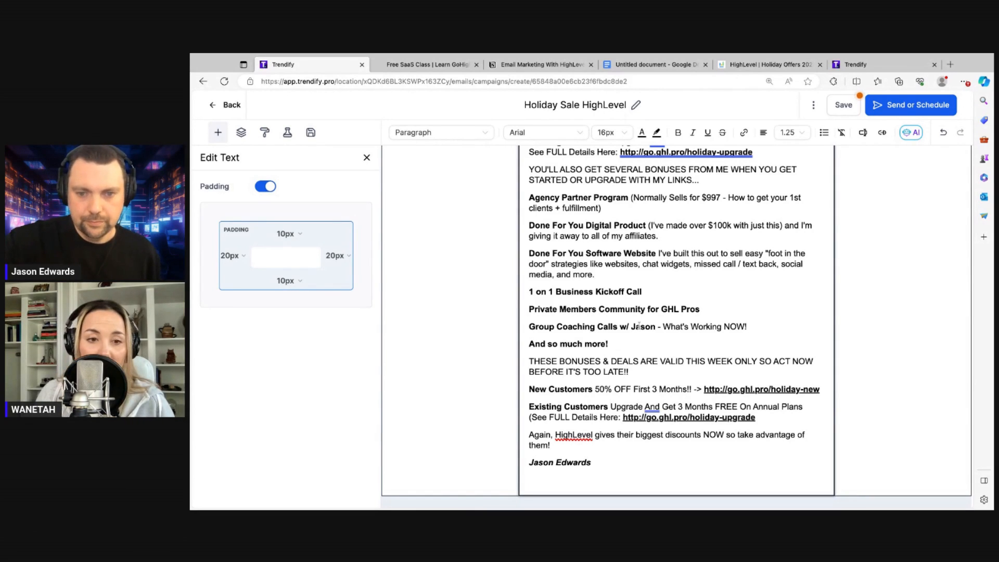
{"action": "scroll", "coordinate": [639, 325], "scroll_direction": "up", "scroll_amount": 1}
{"action": "scroll", "coordinate": [639, 326], "scroll_direction": "down", "scroll_amount": 2}
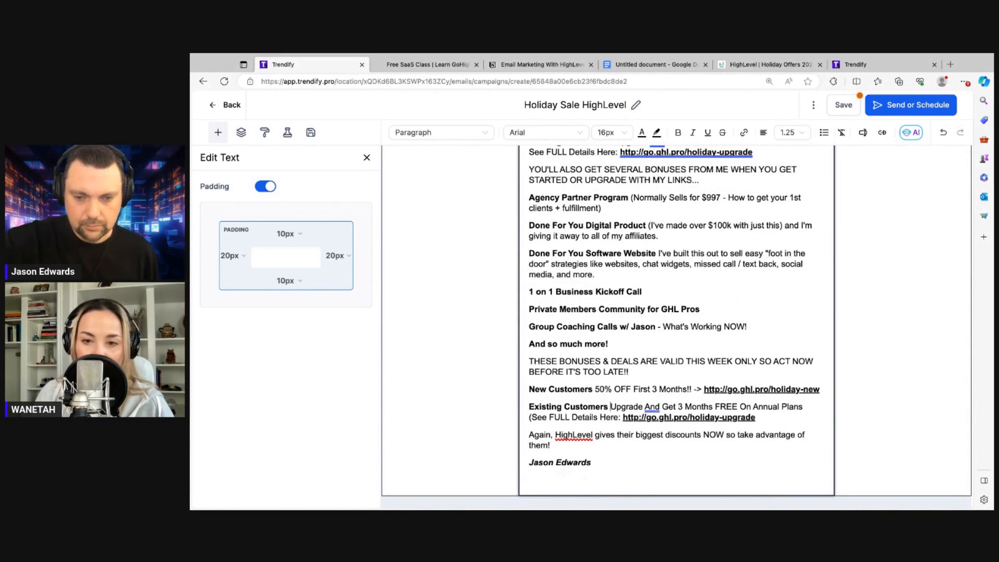
Save the Holiday Sale HighLevel campaign and dismiss the Saved confirmation
{"action": "scroll", "coordinate": [619, 234], "scroll_direction": "up", "scroll_amount": 12}
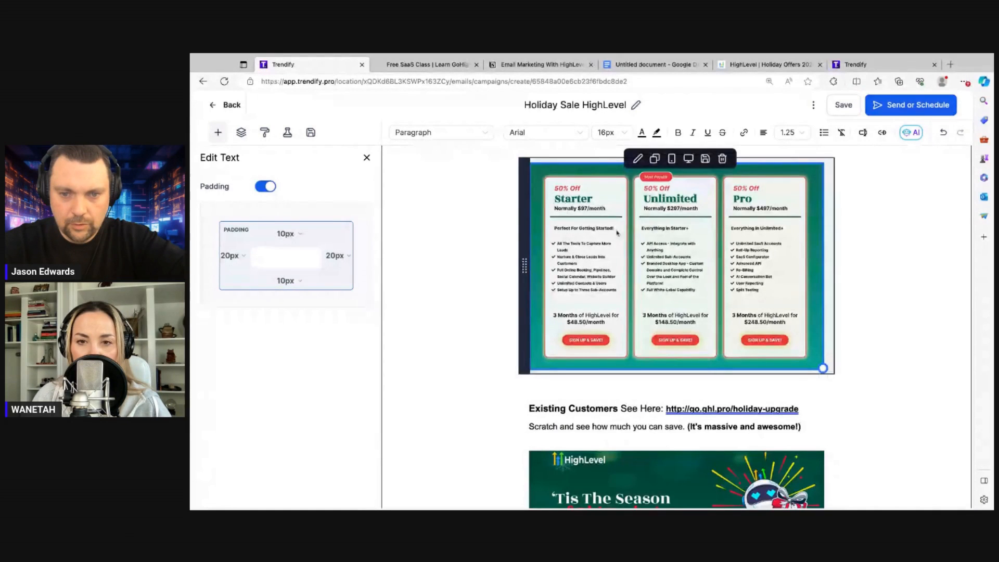
{"action": "scroll", "coordinate": [705, 239], "scroll_direction": "down", "scroll_amount": 3}
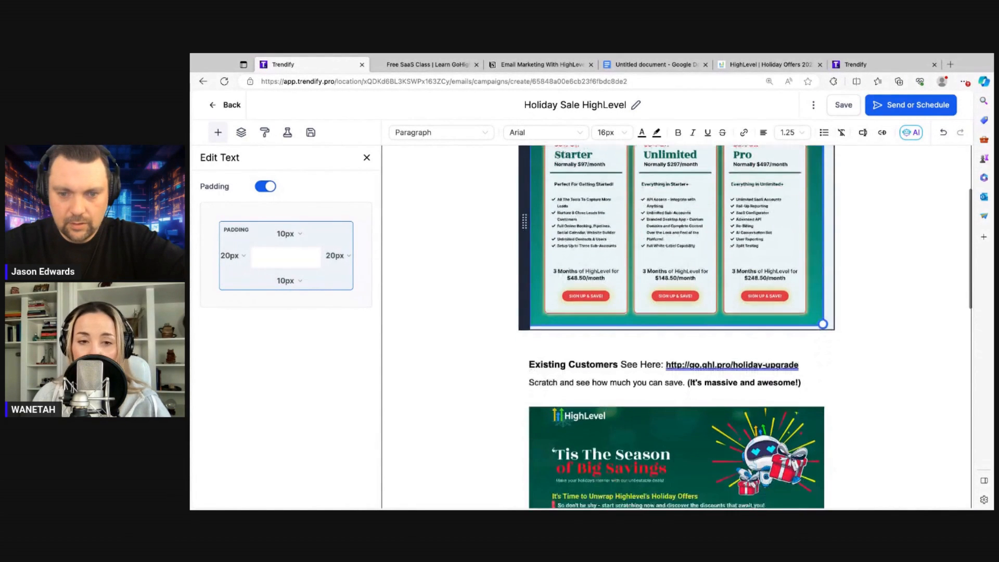
{"action": "scroll", "coordinate": [677, 327], "scroll_direction": "down", "scroll_amount": 2}
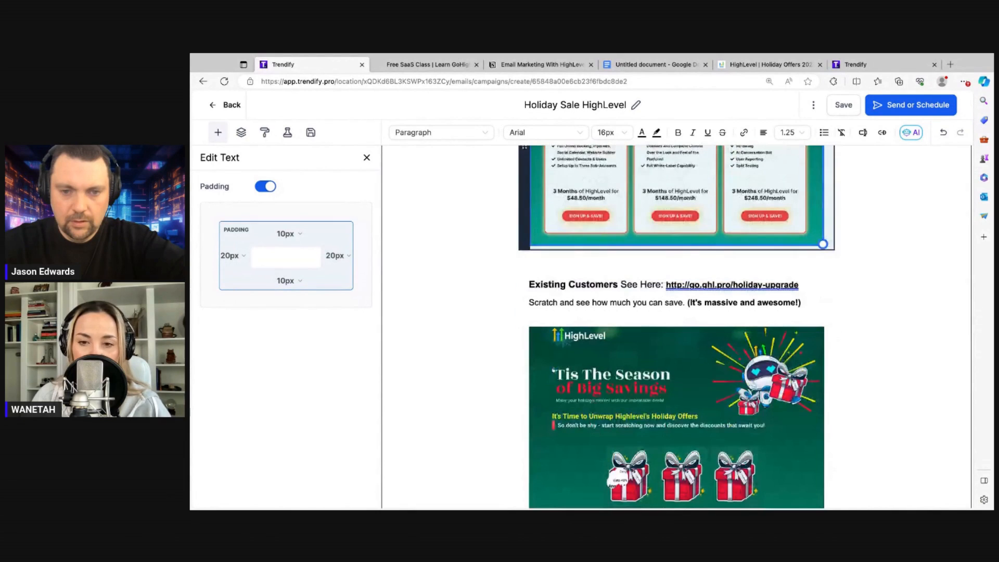
{"action": "scroll", "coordinate": [676, 326], "scroll_direction": "down", "scroll_amount": 15}
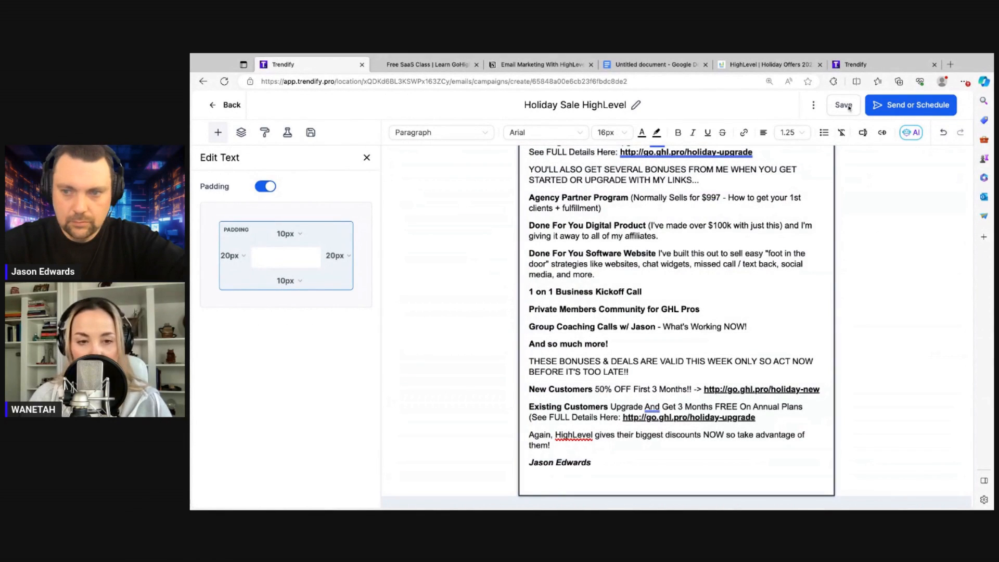
{"action": "left_click", "coordinate": [848, 108]}
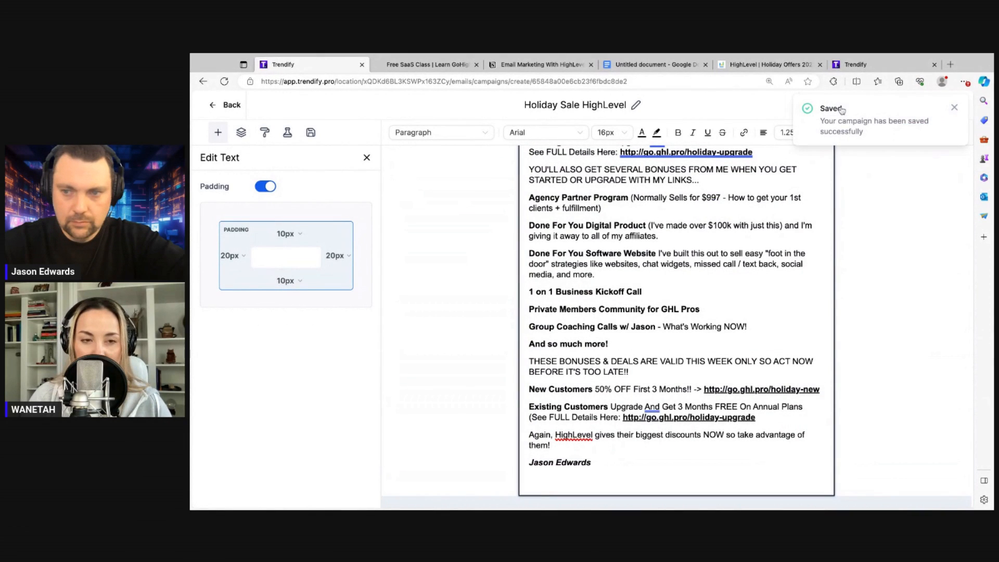
{"action": "left_click", "coordinate": [954, 107]}
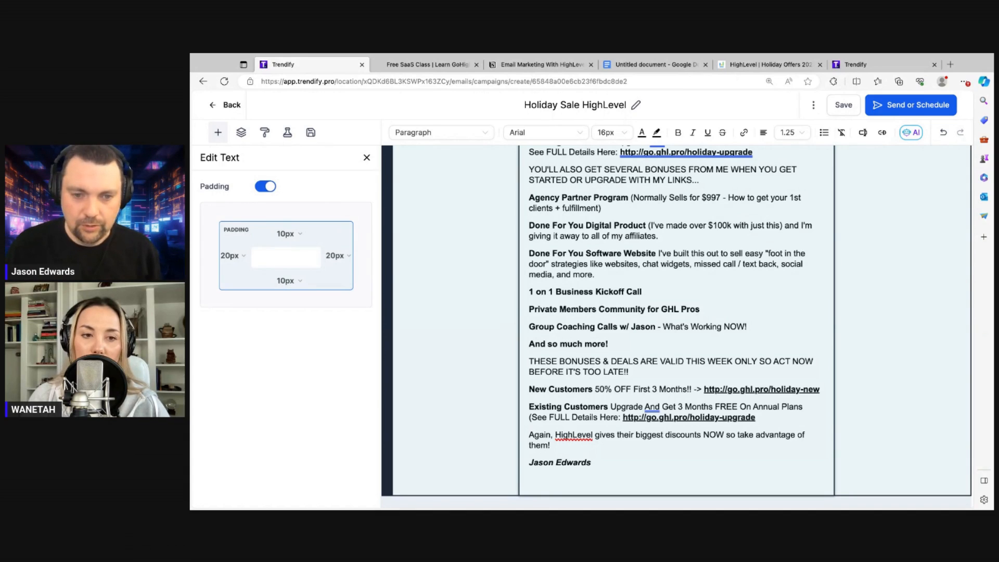
Duplicate the bonus details text block and delete the extra paragraphs from the upper copy
{"action": "left_click", "coordinate": [691, 397]}
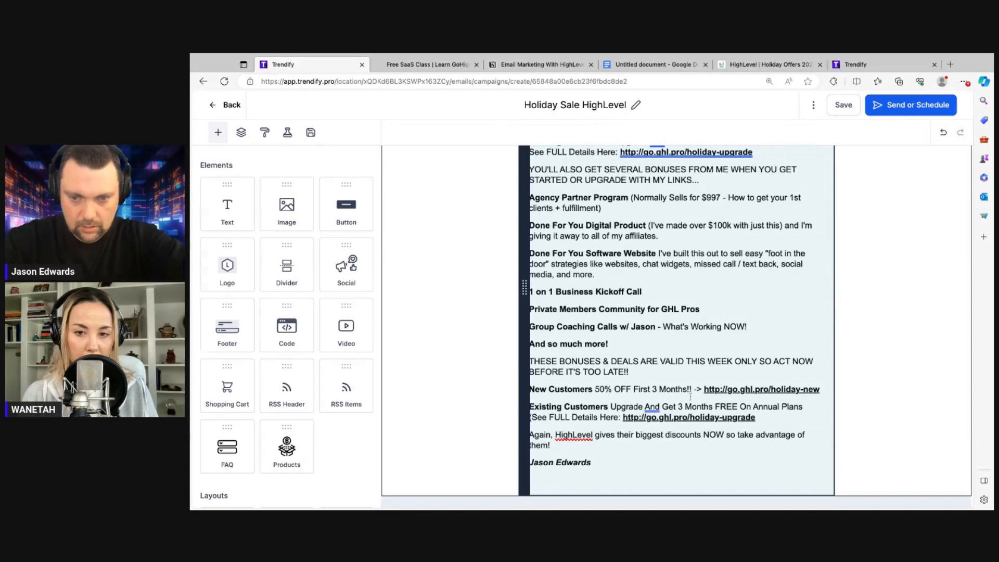
{"action": "scroll", "coordinate": [809, 294], "scroll_direction": "up", "scroll_amount": 3}
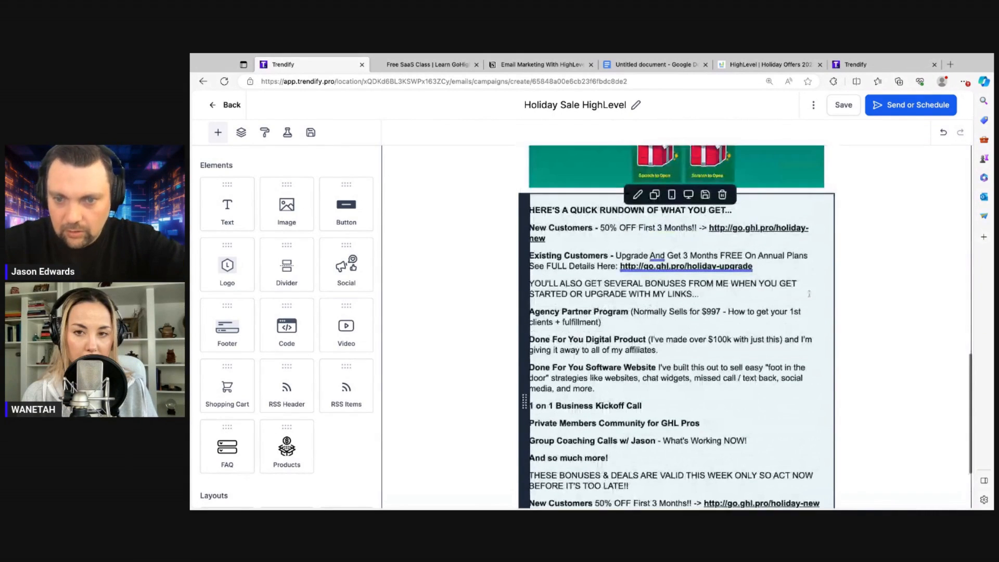
{"action": "left_click", "coordinate": [655, 194]}
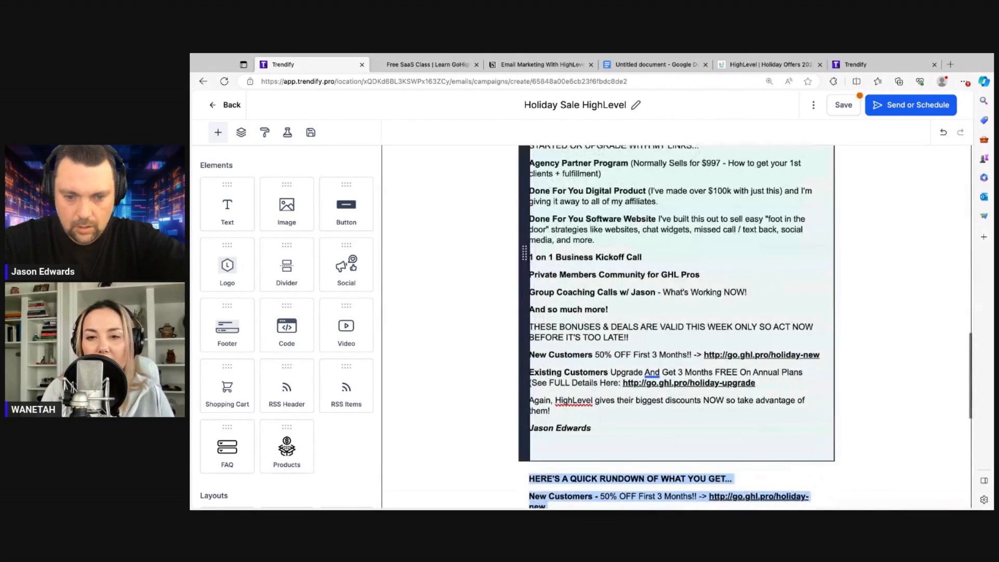
{"action": "left_click", "coordinate": [580, 262]}
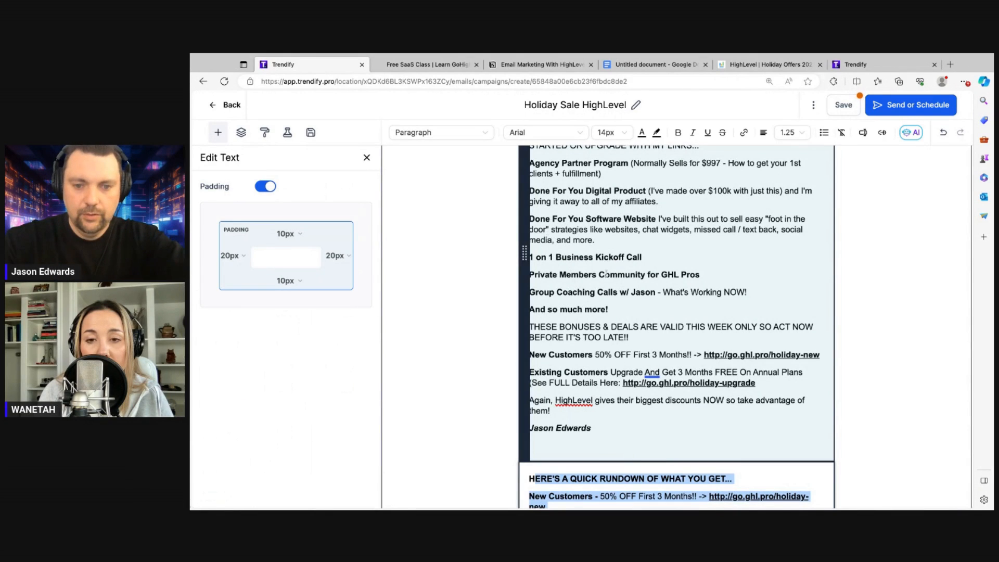
{"action": "scroll", "coordinate": [606, 274], "scroll_direction": "down", "scroll_amount": 7}
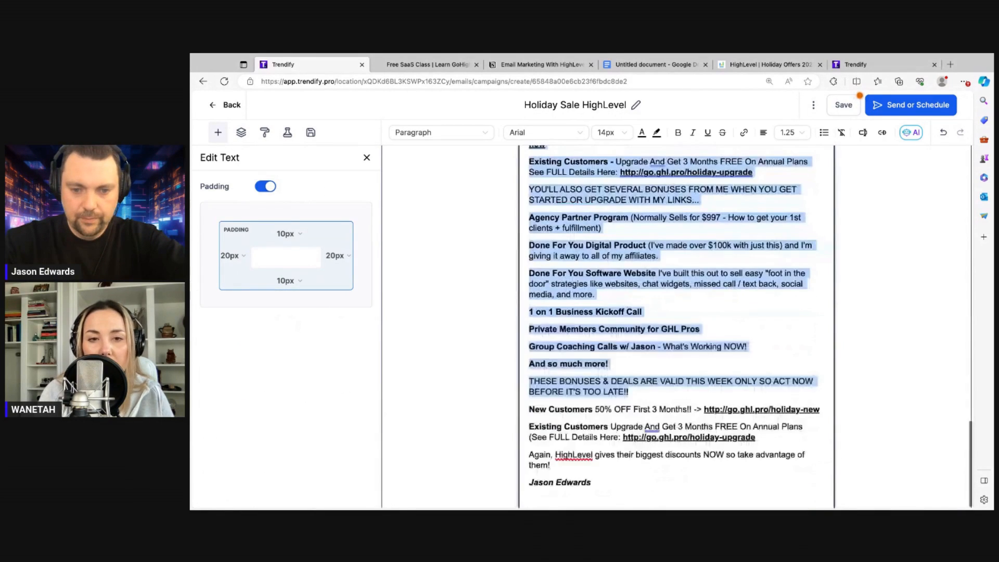
{"action": "type", "text": "H"}
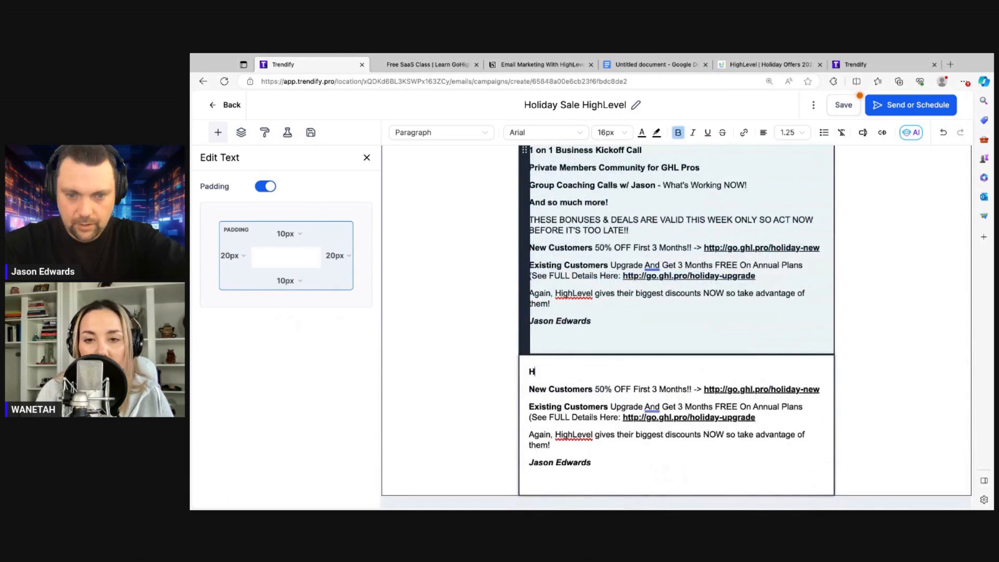
{"action": "key", "text": "BackSpace"}
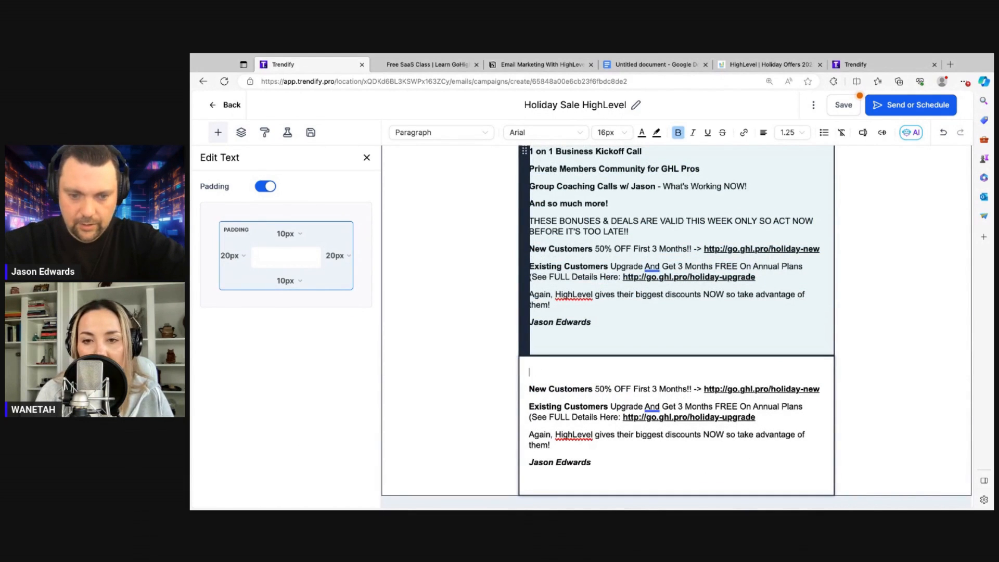
{"action": "left_click_drag", "start_coordinate": [529, 288], "coordinate": [600, 344]}
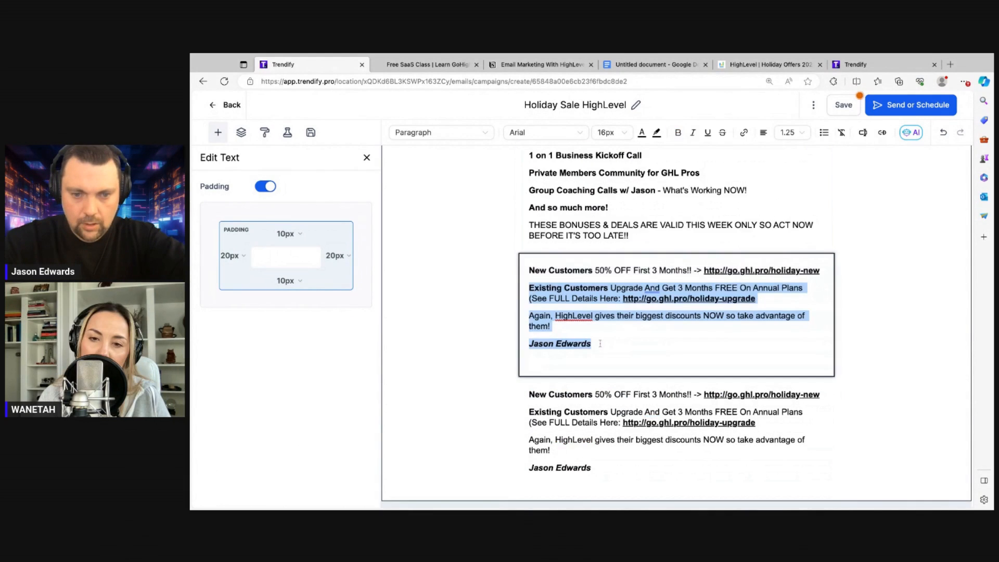
{"action": "key", "text": "BackSpace"}
{"action": "key", "text": "BackSpace"}
Duplicate the closing offer block and remove the New Customers line and trailing closing text from one copy
{"action": "left_click", "coordinate": [659, 376]}
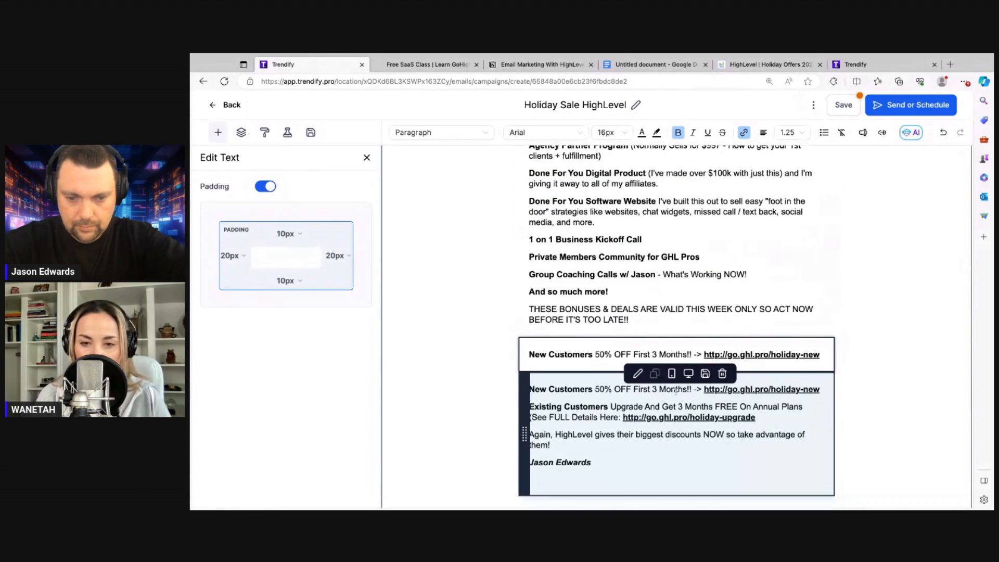
{"action": "scroll", "coordinate": [669, 385], "scroll_direction": "down", "scroll_amount": 2}
{"action": "scroll", "coordinate": [676, 391], "scroll_direction": "down", "scroll_amount": 1}
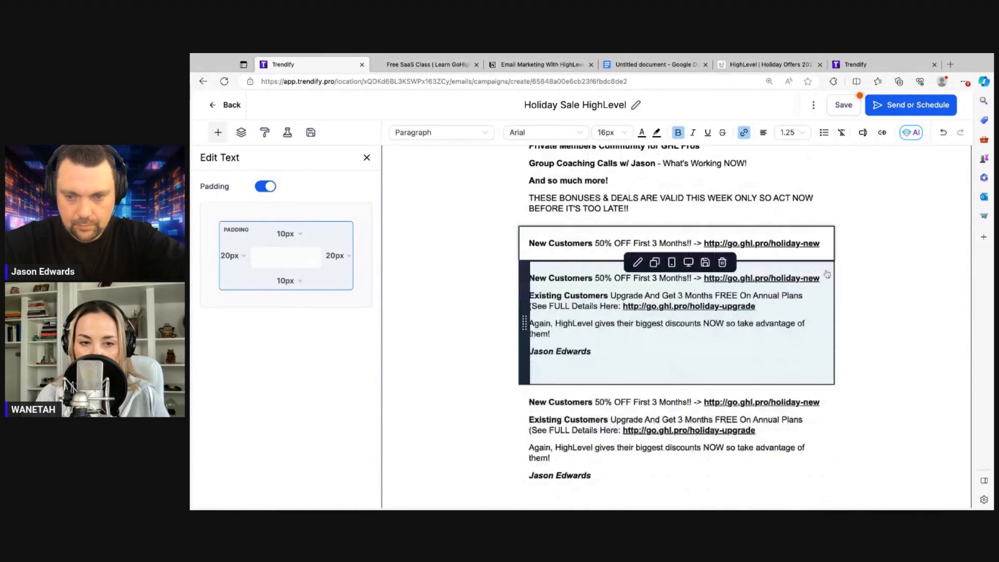
{"action": "left_click_drag", "start_coordinate": [821, 277], "coordinate": [527, 278]}
{"action": "key", "text": "BackSpace"}
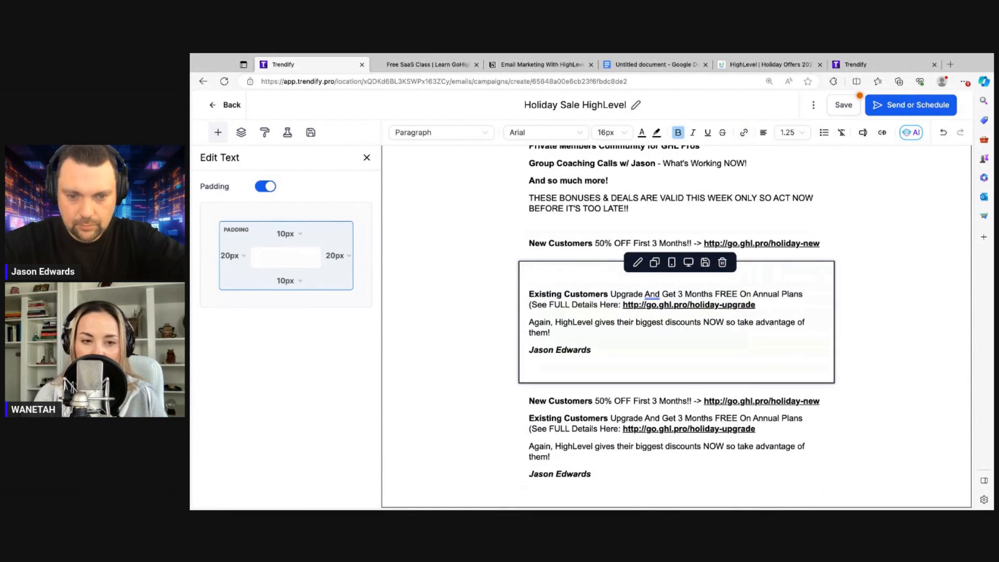
{"action": "key", "text": "BackSpace"}
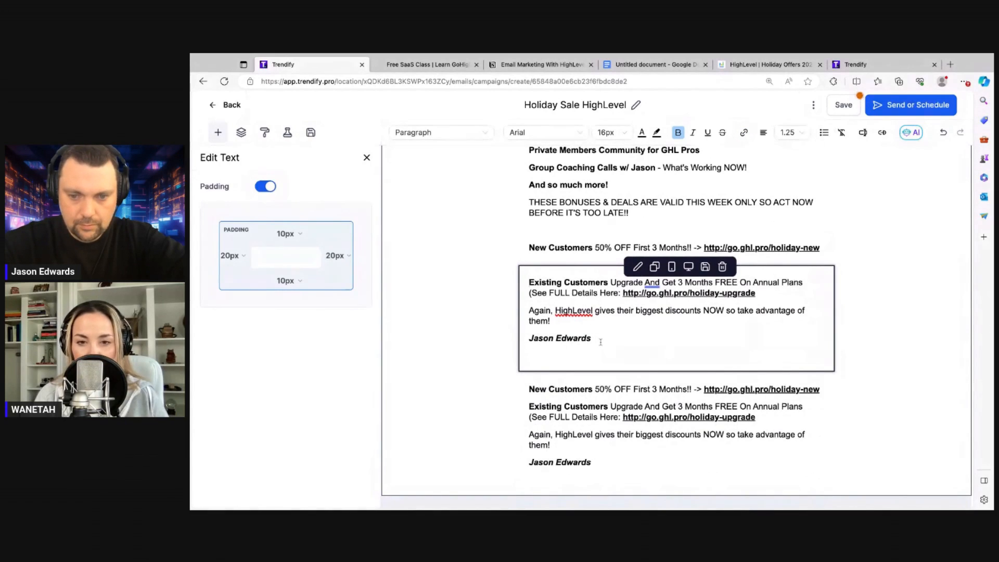
{"action": "left_click_drag", "start_coordinate": [596, 340], "coordinate": [529, 311]}
{"action": "key", "text": "BackSpace"}
{"action": "key", "text": "BackSpace"}
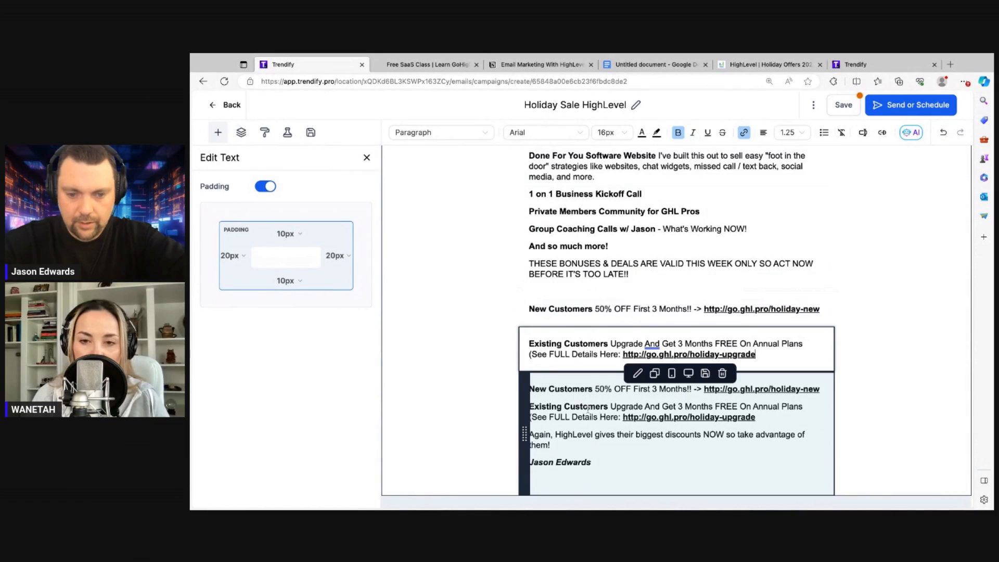
Delete both customer offer paragraphs from the other copy, leaving only the closing paragraph
{"action": "left_click_drag", "start_coordinate": [765, 419], "coordinate": [529, 389]}
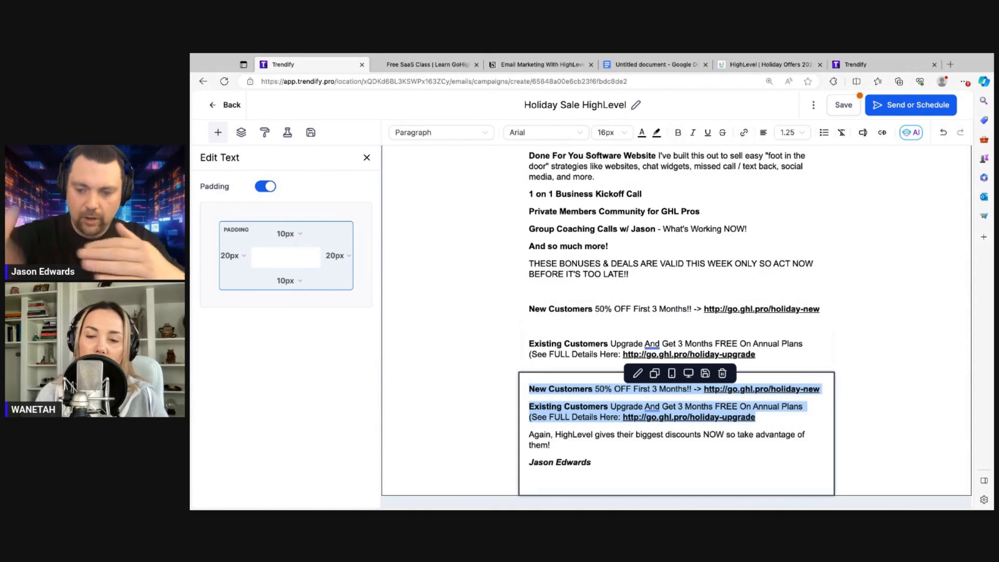
{"action": "key", "text": "BackSpace"}
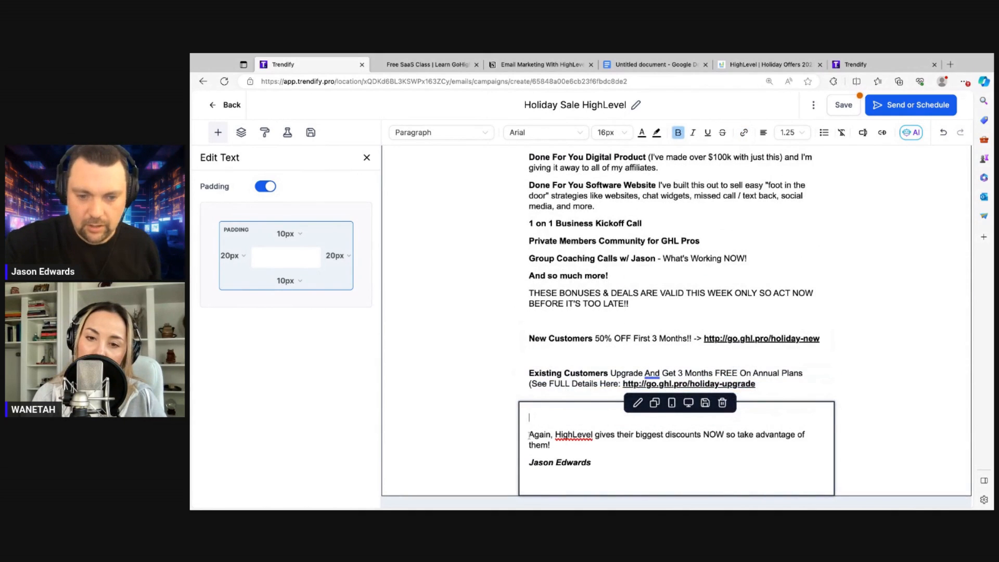
{"action": "key", "text": "Delete"}
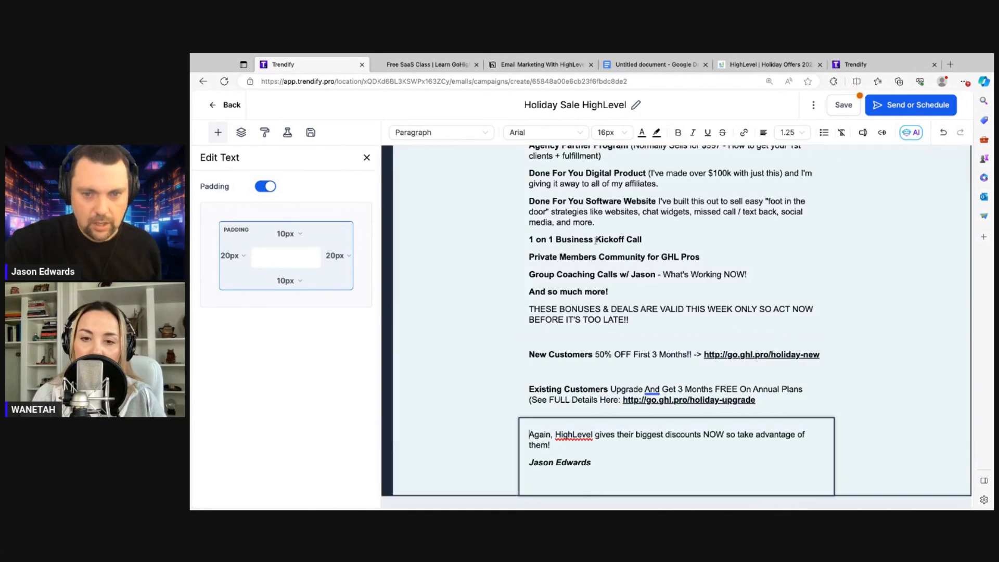
{"action": "scroll", "coordinate": [596, 241], "scroll_direction": "up", "scroll_amount": 10}
{"action": "scroll", "coordinate": [596, 241], "scroll_direction": "up", "scroll_amount": 3}
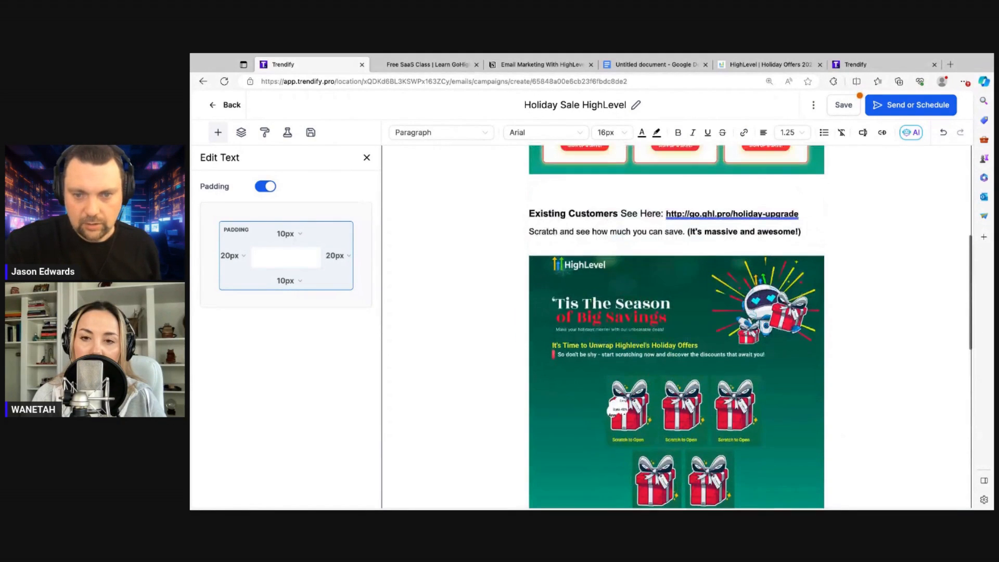
{"action": "scroll", "coordinate": [683, 345], "scroll_direction": "down", "scroll_amount": 6}
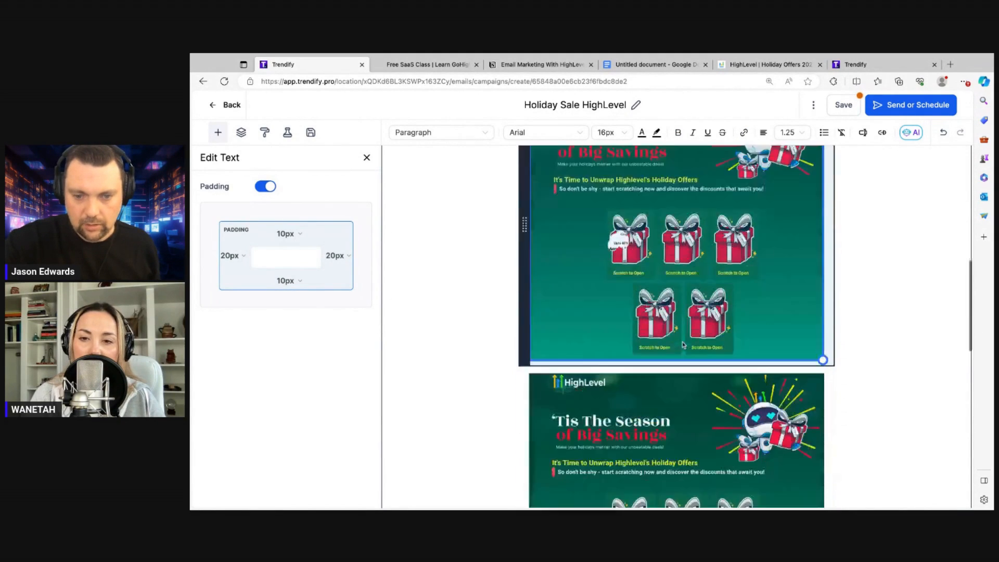
{"action": "left_click", "coordinate": [659, 297]}
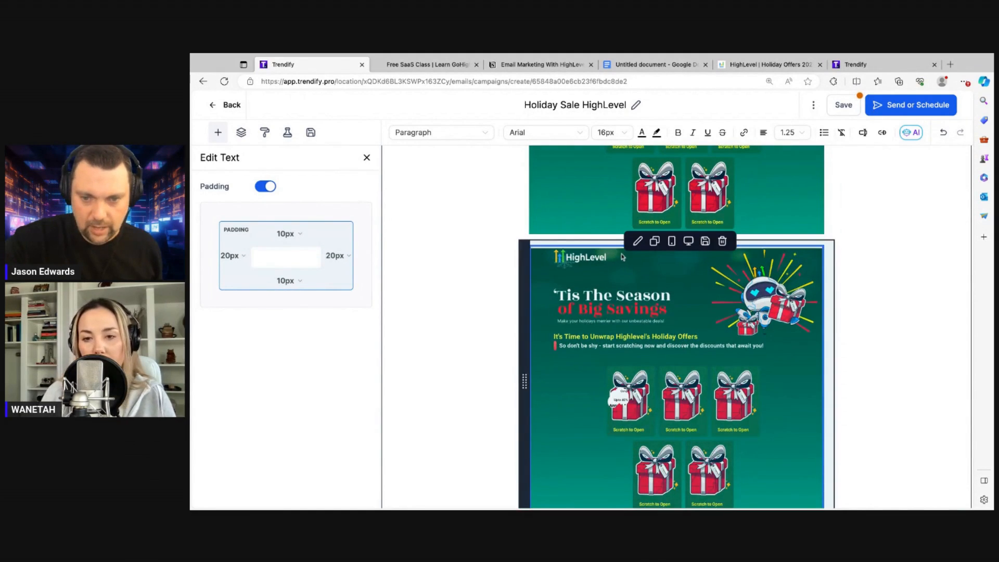
Select the duplicate gift banner and save the campaign
{"action": "left_click", "coordinate": [656, 243]}
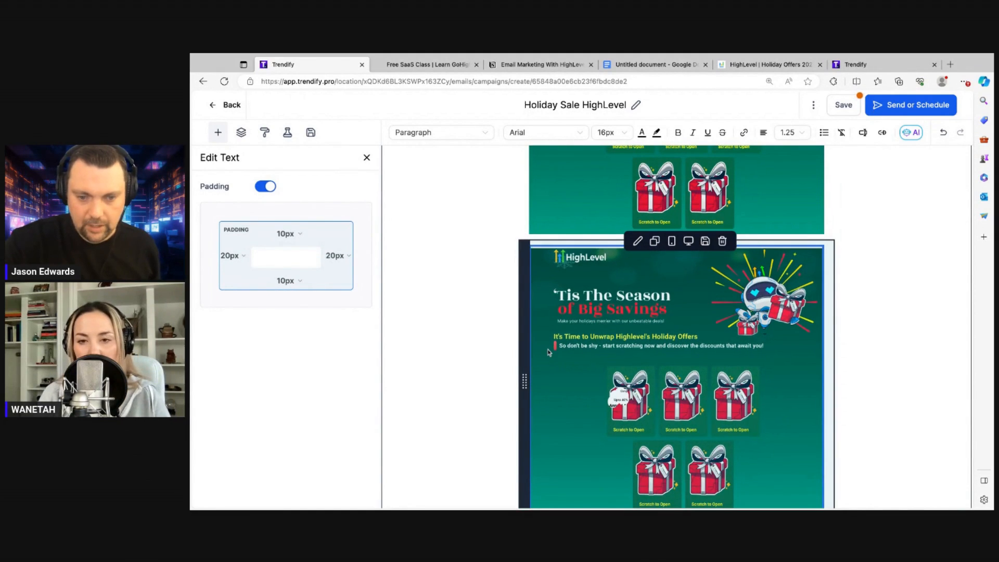
{"action": "left_click", "coordinate": [844, 104]}
{"action": "scroll", "coordinate": [524, 275], "scroll_direction": "down", "scroll_amount": 3}
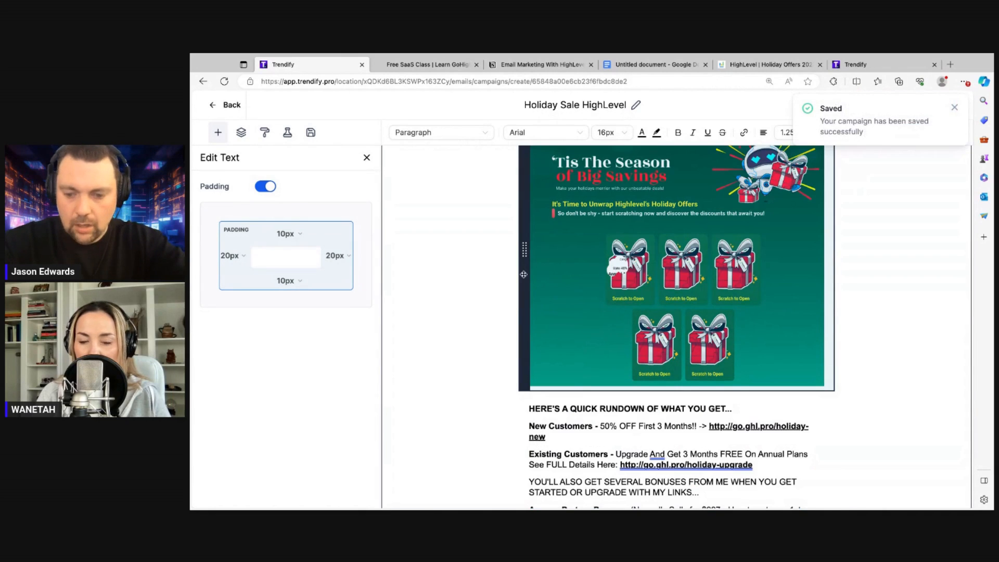
{"action": "key", "text": "super+minus"}
{"action": "key", "text": "super+minus"}
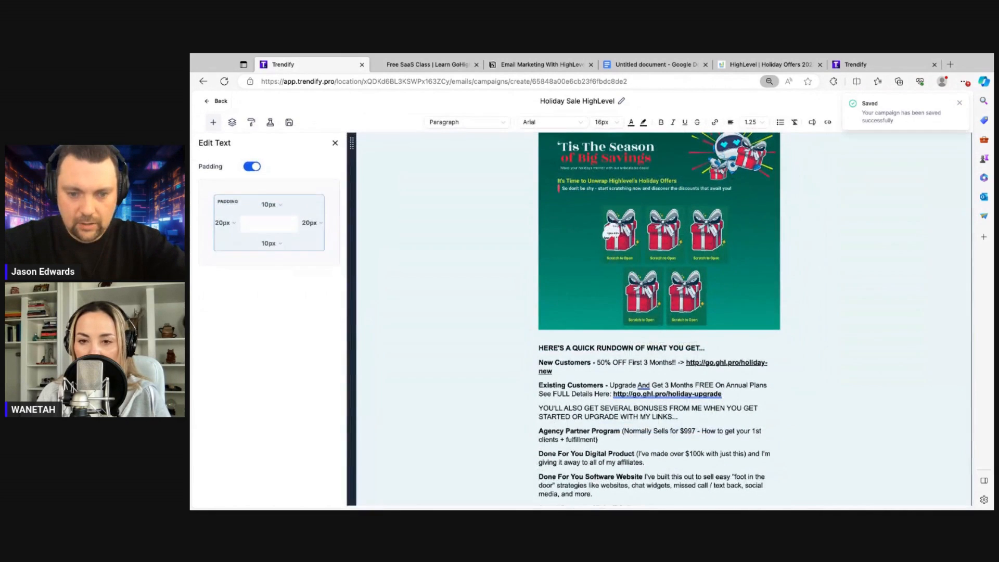
{"action": "key", "text": "super+minus"}
{"action": "key", "text": "super+minus"}
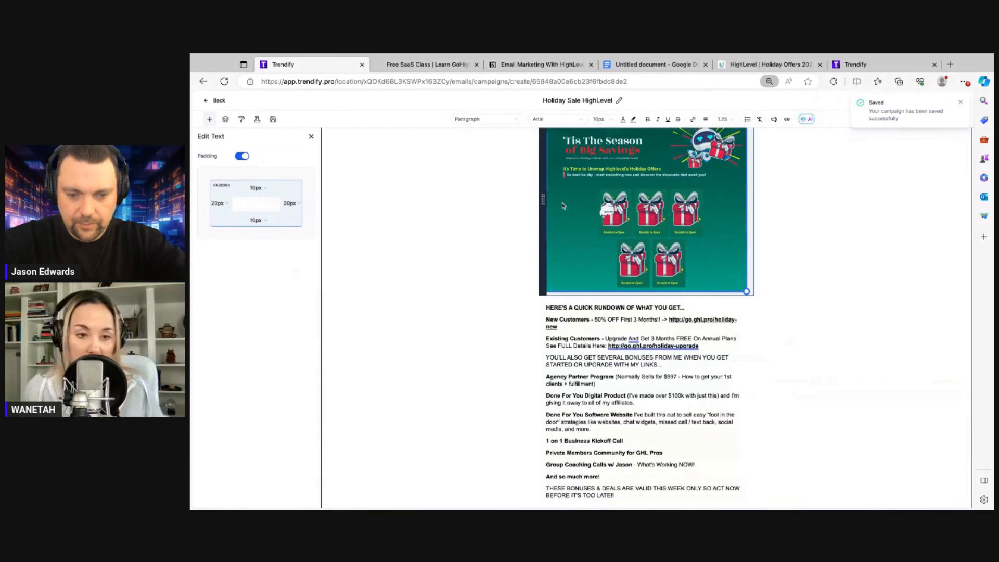
Move the duplicate 'Tis The Season banner below the Existing Customers offer, above the closing signature
{"action": "left_click_drag", "start_coordinate": [543, 198], "coordinate": [543, 410]}
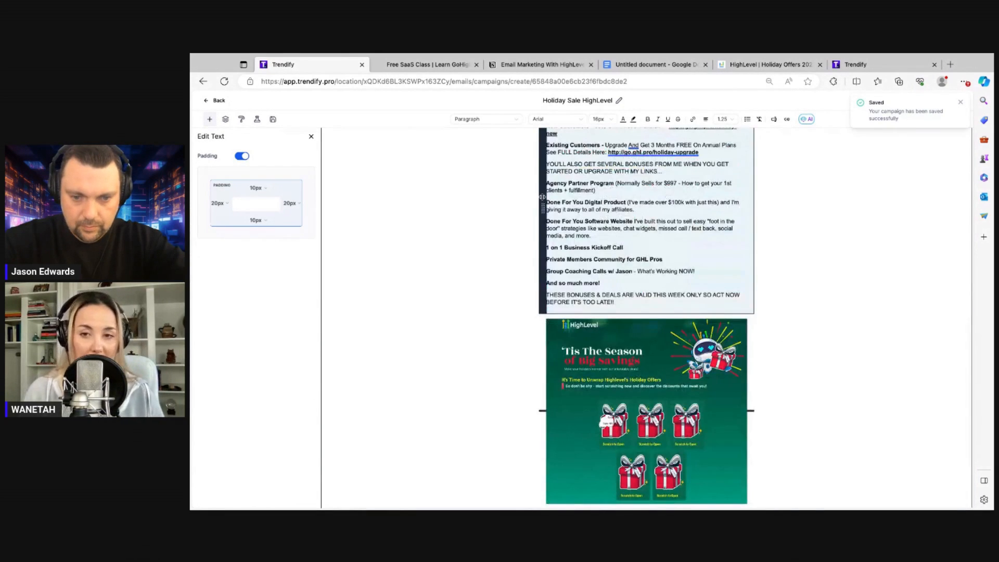
{"action": "scroll", "coordinate": [543, 234], "scroll_direction": "down", "scroll_amount": 3}
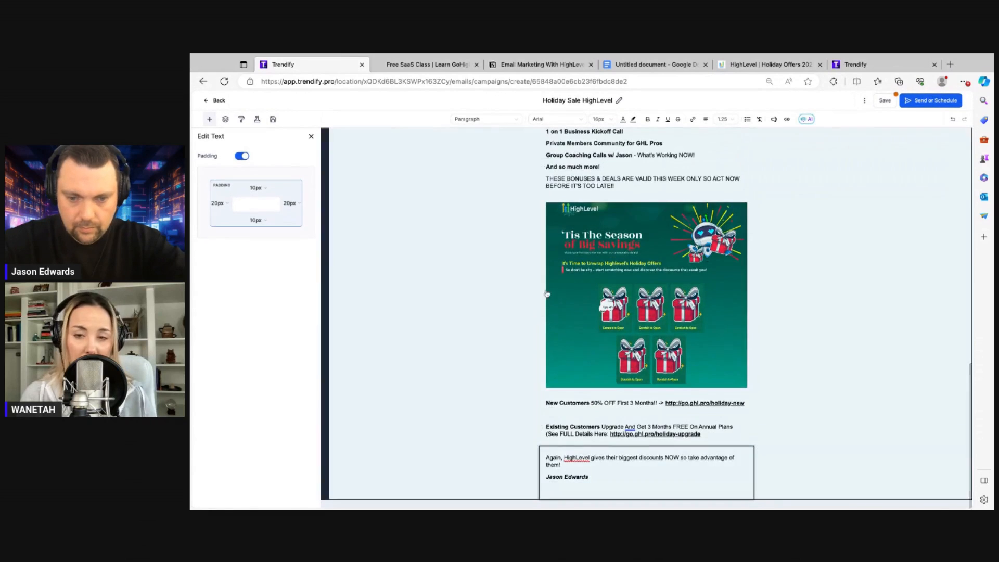
{"action": "mouse_move", "coordinate": [542, 270]}
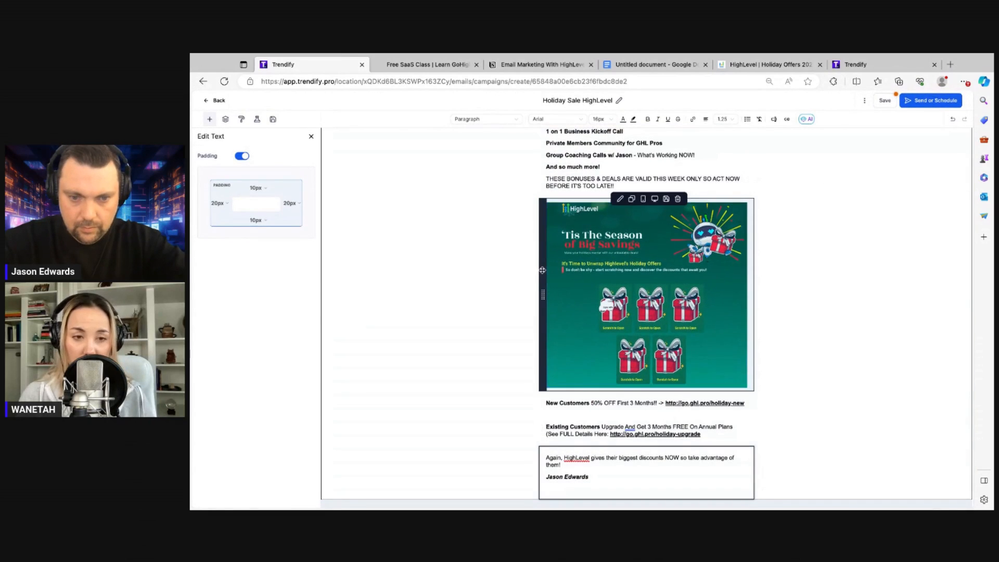
{"action": "left_click_drag", "start_coordinate": [542, 272], "coordinate": [543, 421]}
{"action": "left_click_drag", "start_coordinate": [543, 273], "coordinate": [542, 471]}
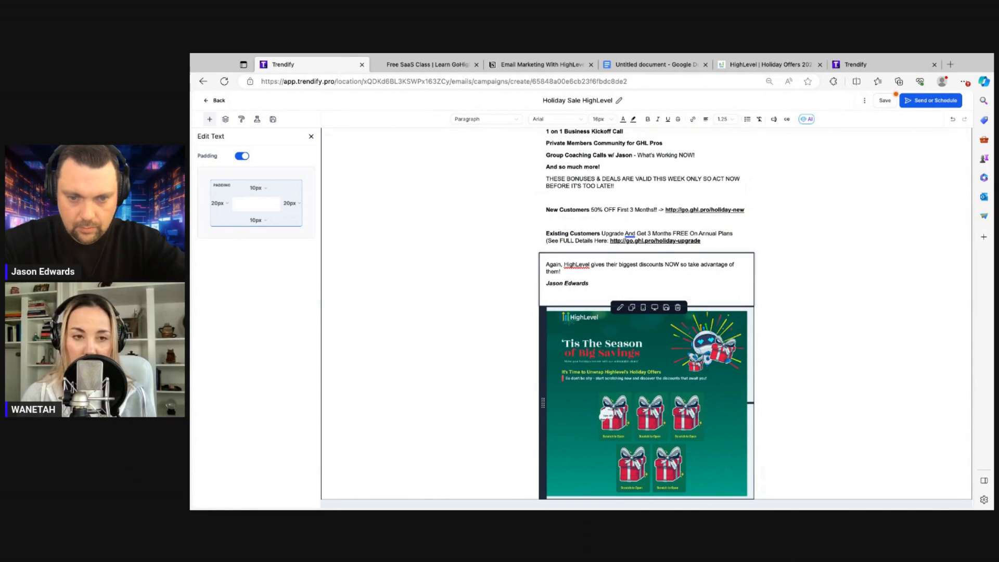
{"action": "left_click_drag", "start_coordinate": [543, 402], "coordinate": [543, 260]}
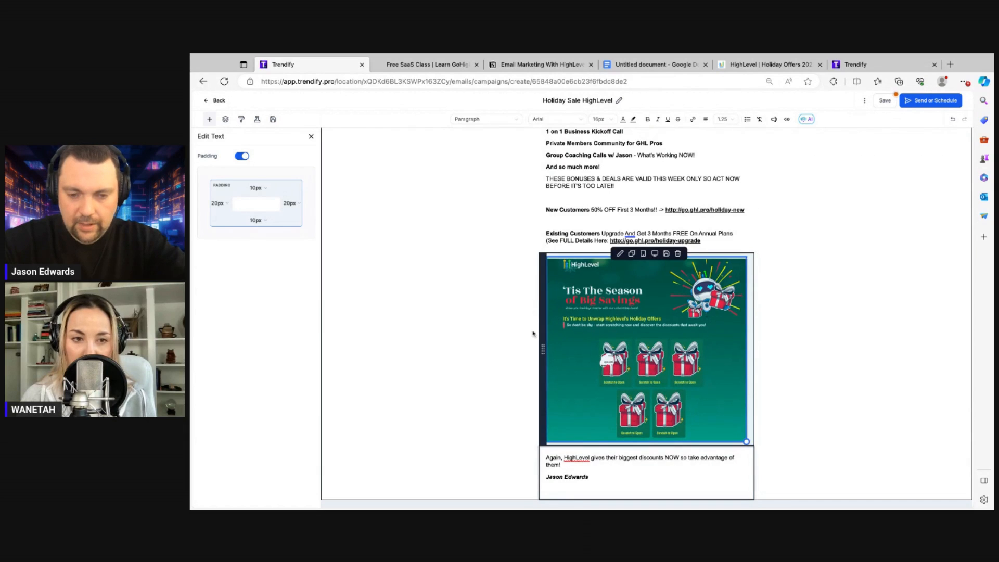
{"action": "scroll", "coordinate": [532, 334], "scroll_direction": "up", "scroll_amount": 5}
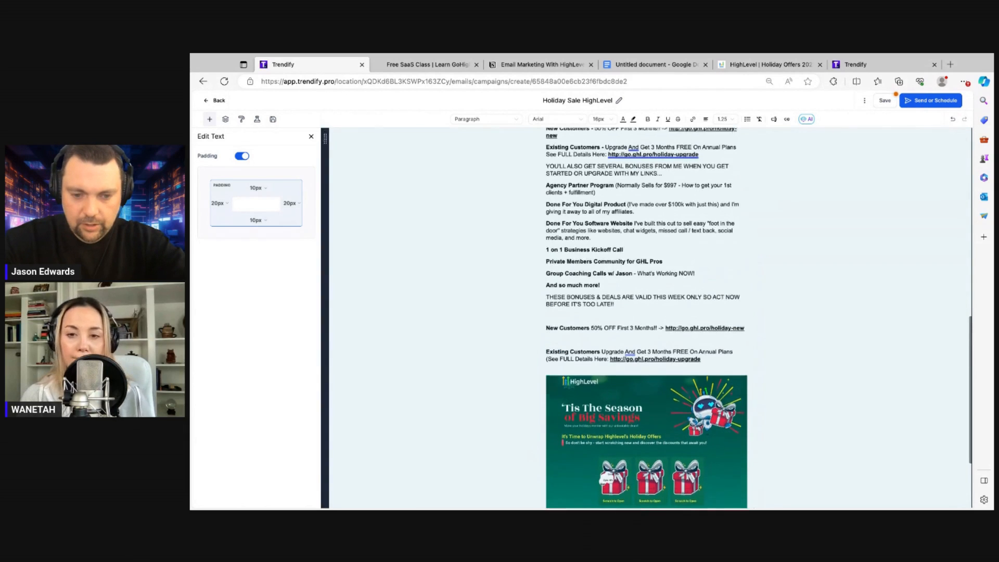
{"action": "scroll", "coordinate": [571, 327], "scroll_direction": "down", "scroll_amount": 10}
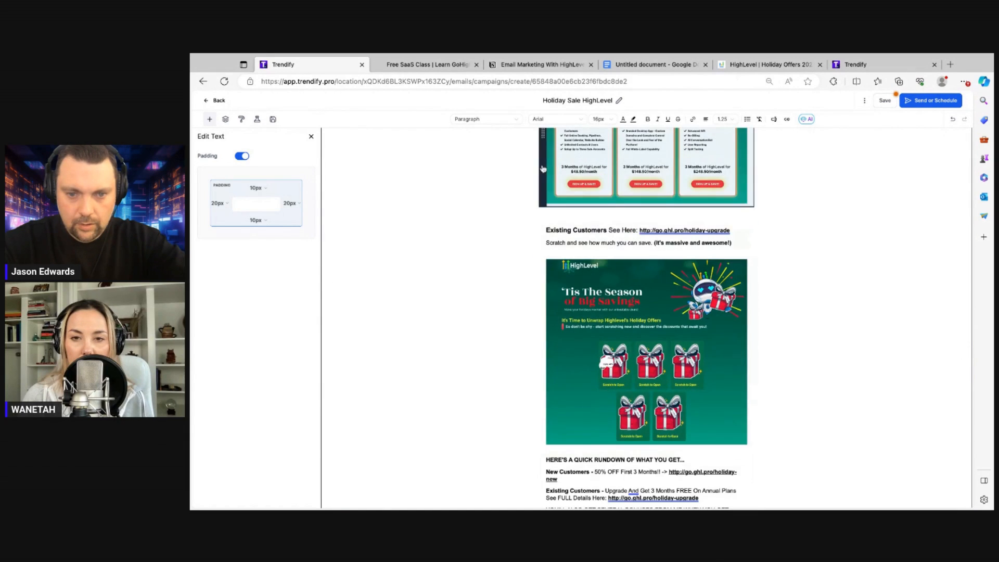
Reposition the lower pricing-cards image between the New Customers and Existing Customers lines, then save
{"action": "scroll", "coordinate": [543, 185], "scroll_direction": "up", "scroll_amount": 1}
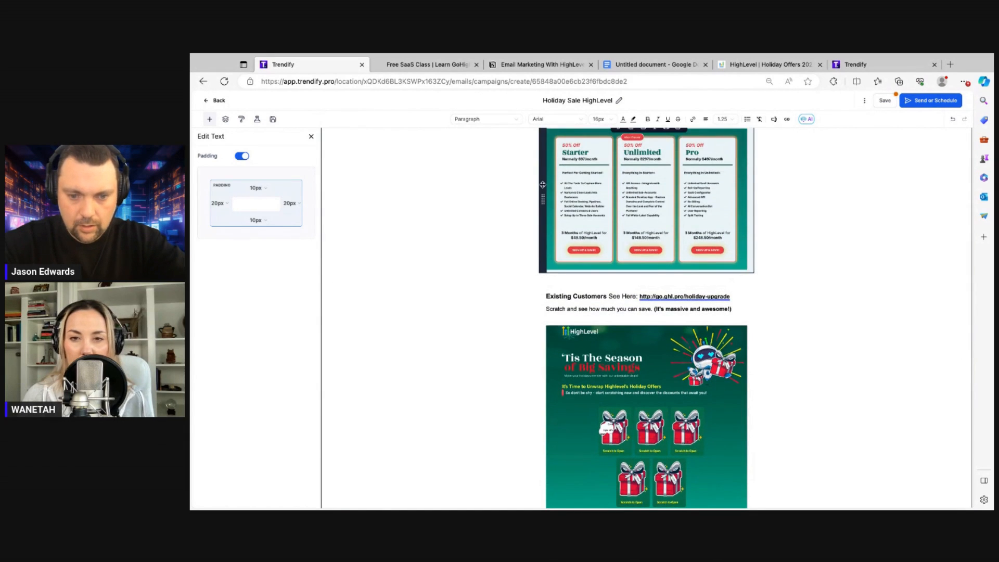
{"action": "left_click_drag", "start_coordinate": [543, 185], "coordinate": [543, 437]}
{"action": "scroll", "coordinate": [646, 318], "scroll_direction": "down", "scroll_amount": 3}
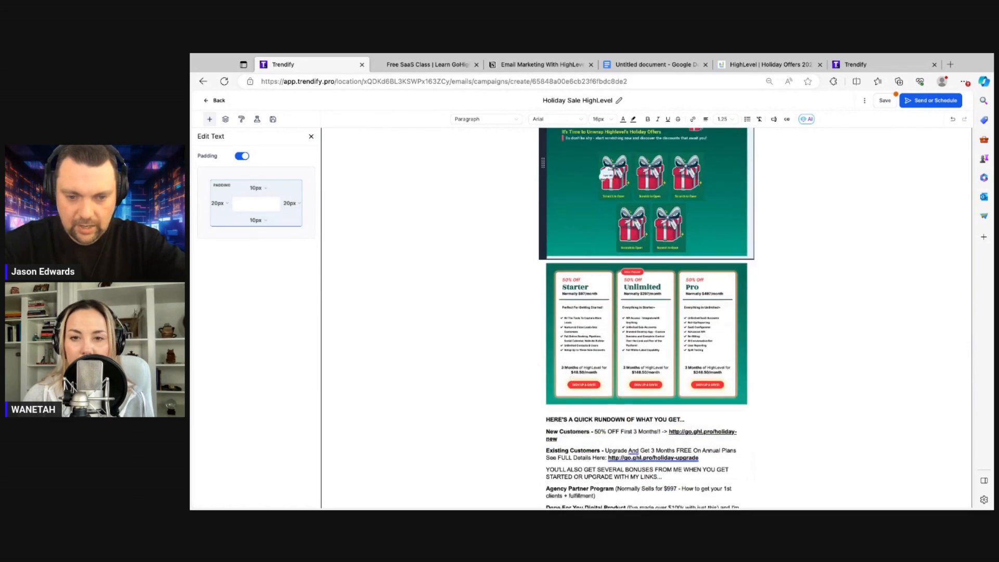
{"action": "scroll", "coordinate": [536, 429], "scroll_direction": "down", "scroll_amount": 3}
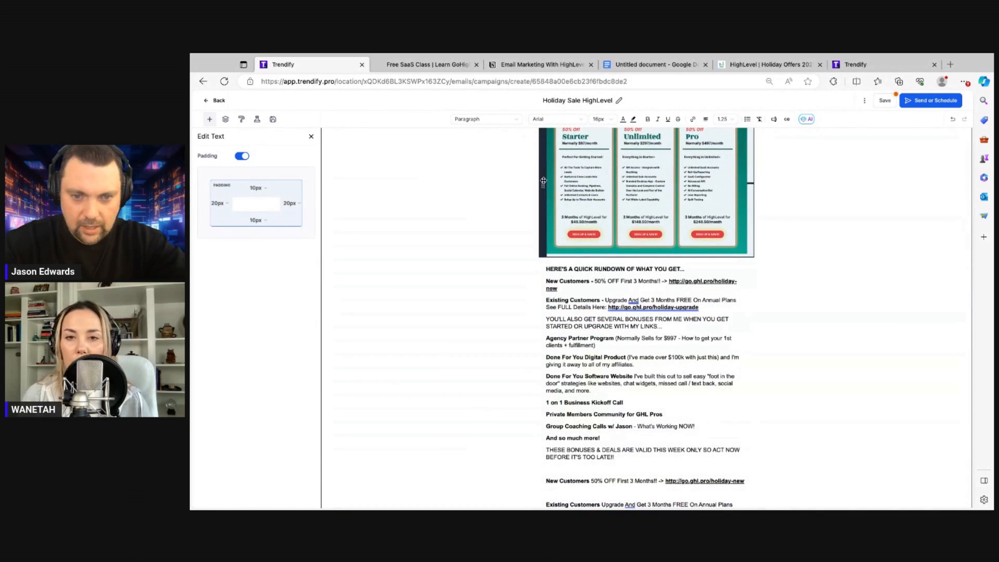
{"action": "left_click_drag", "start_coordinate": [543, 181], "coordinate": [543, 214]}
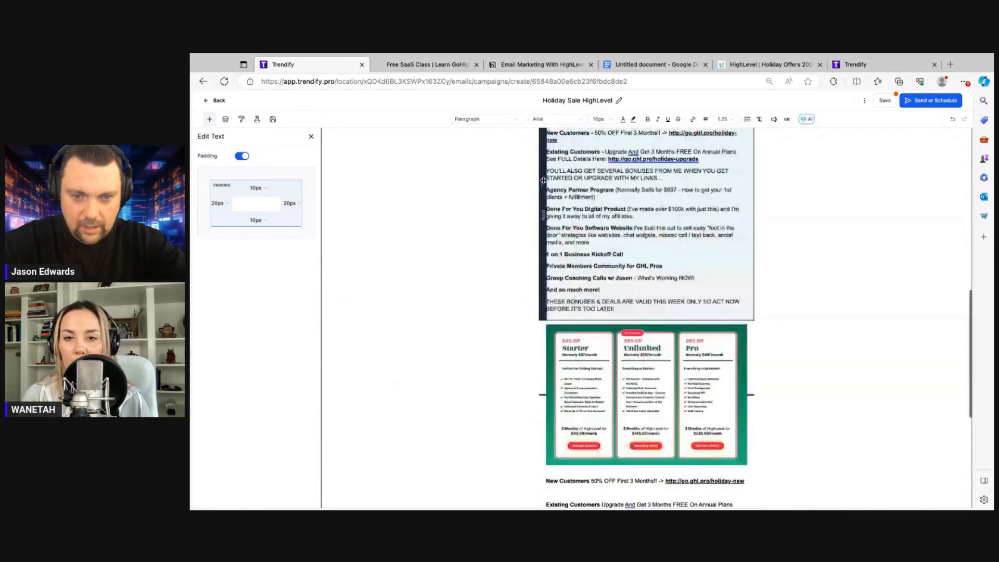
{"action": "scroll", "coordinate": [528, 306], "scroll_direction": "down", "scroll_amount": 5}
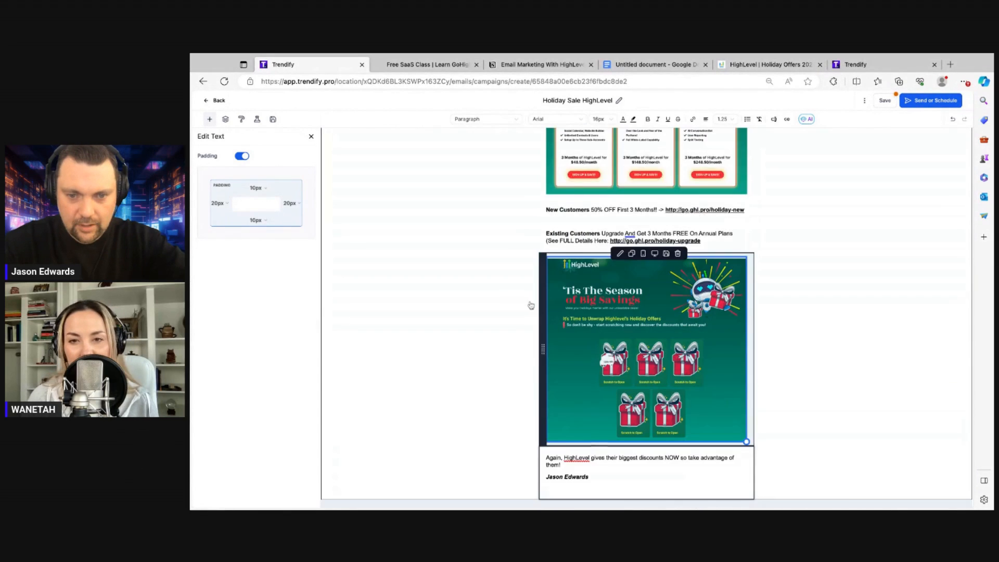
{"action": "scroll", "coordinate": [542, 310], "scroll_direction": "up", "scroll_amount": 2}
{"action": "left_click_drag", "start_coordinate": [539, 206], "coordinate": [536, 356]}
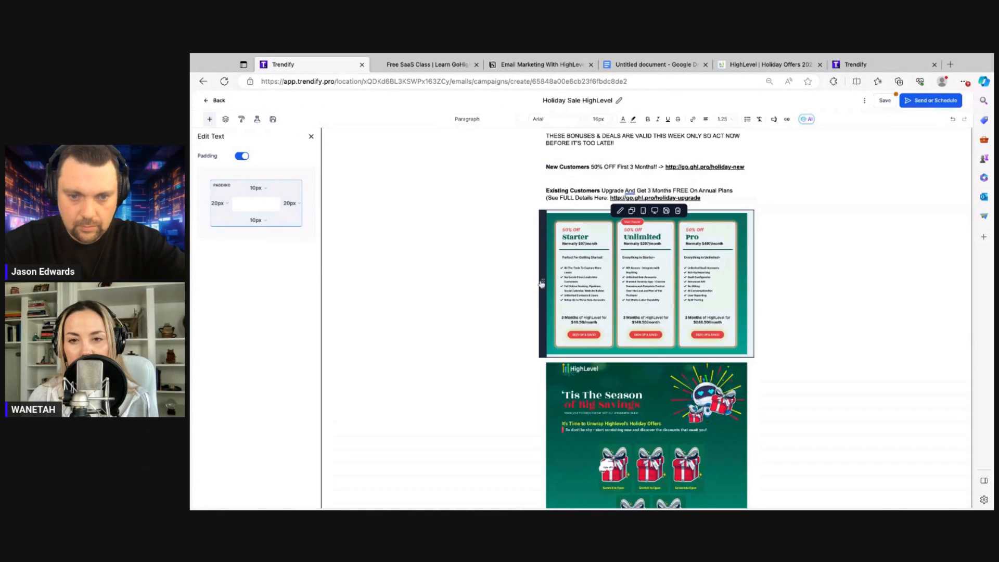
{"action": "left_click_drag", "start_coordinate": [541, 284], "coordinate": [543, 252]}
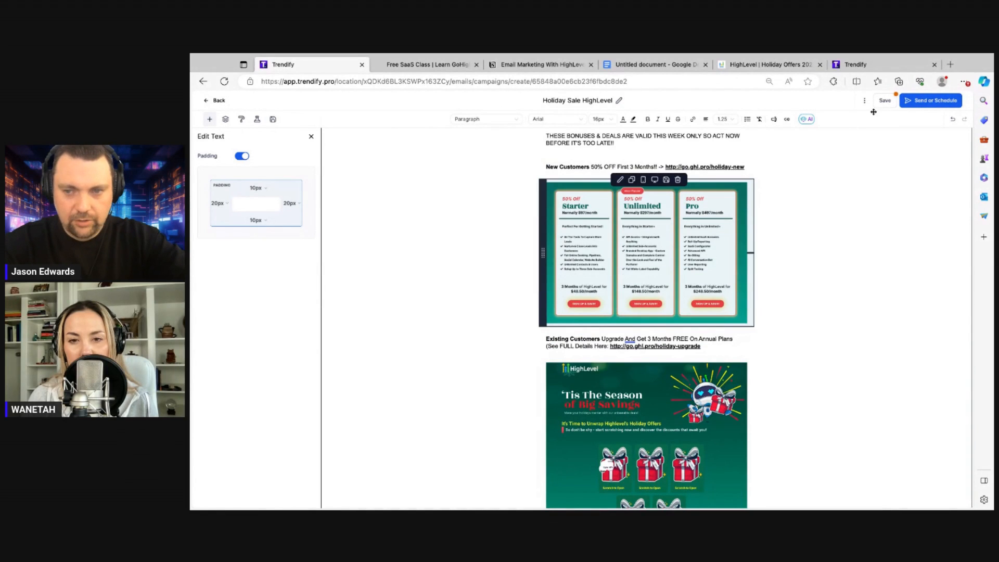
{"action": "left_click", "coordinate": [884, 101]}
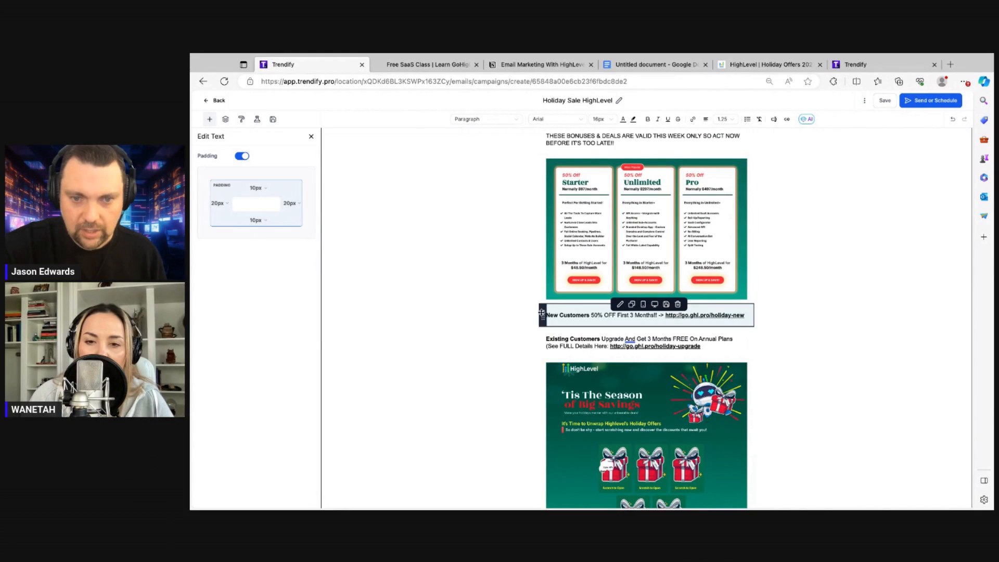
Move the New Customers line above the lower pricing-cards image and restore the page zoom to 100%
{"action": "left_click_drag", "start_coordinate": [542, 312], "coordinate": [544, 159]}
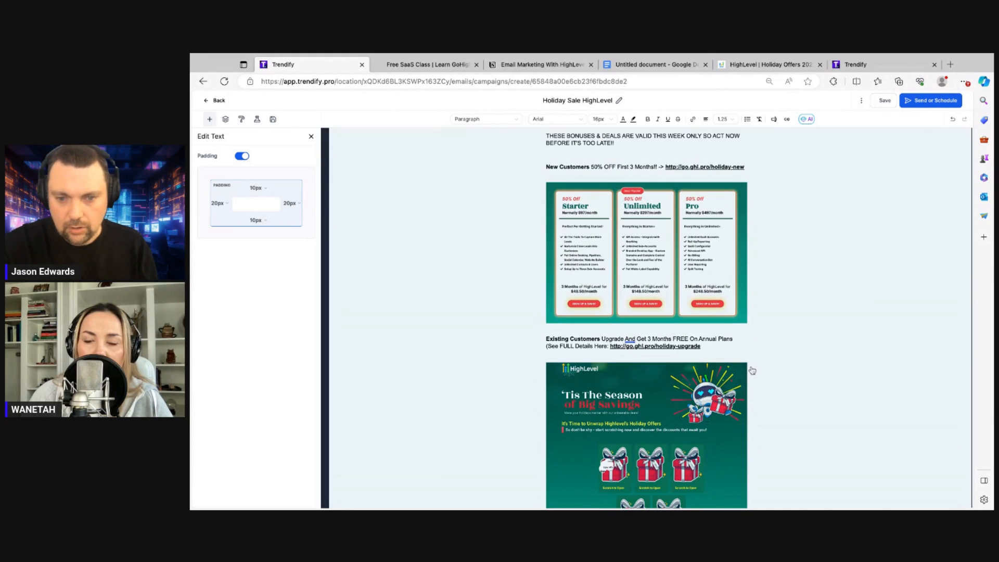
{"action": "scroll", "coordinate": [729, 373], "scroll_direction": "down", "scroll_amount": 2}
{"action": "scroll", "coordinate": [727, 376], "scroll_direction": "down", "scroll_amount": 1}
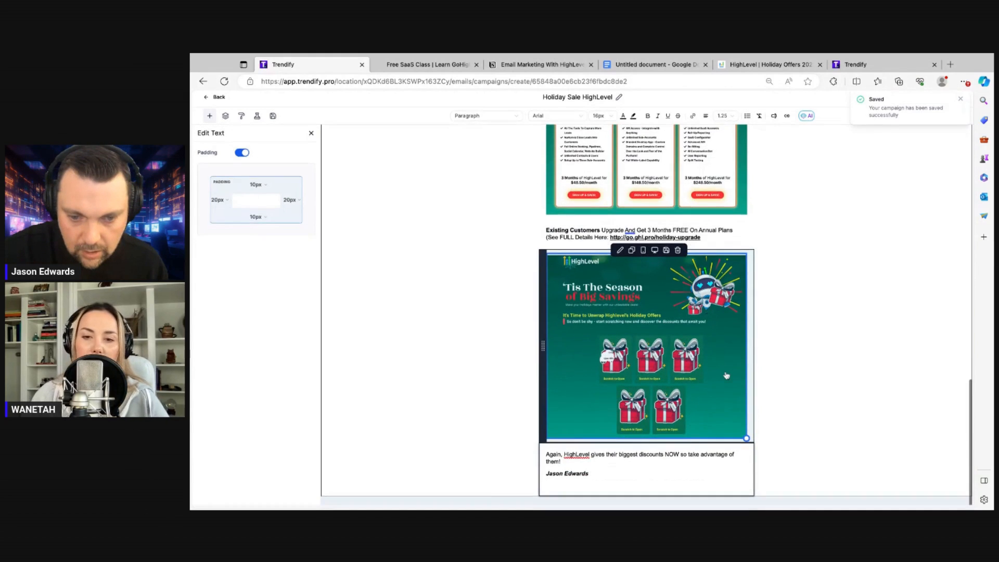
{"action": "key", "text": "super+plus"}
{"action": "key", "text": "super+plus"}
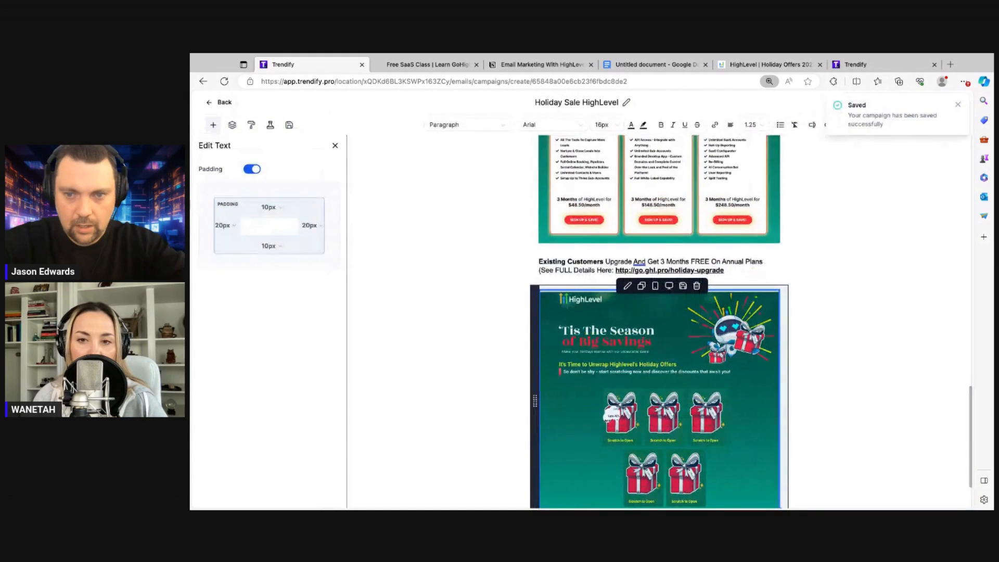
{"action": "key", "text": "super+plus"}
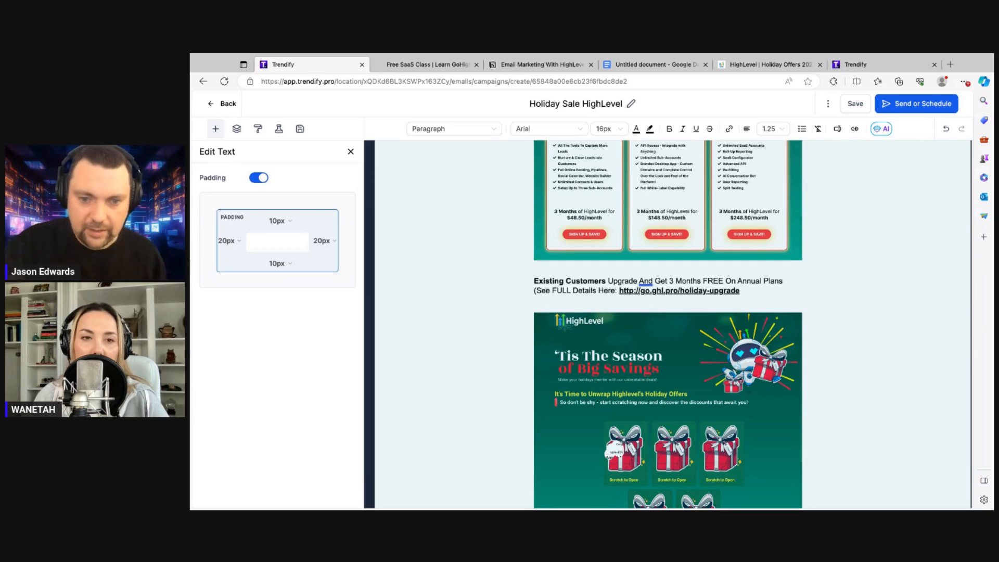
Append 'and' plus the co-host's name to the sign-off line and save the campaign
{"action": "scroll", "coordinate": [720, 373], "scroll_direction": "down", "scroll_amount": 3}
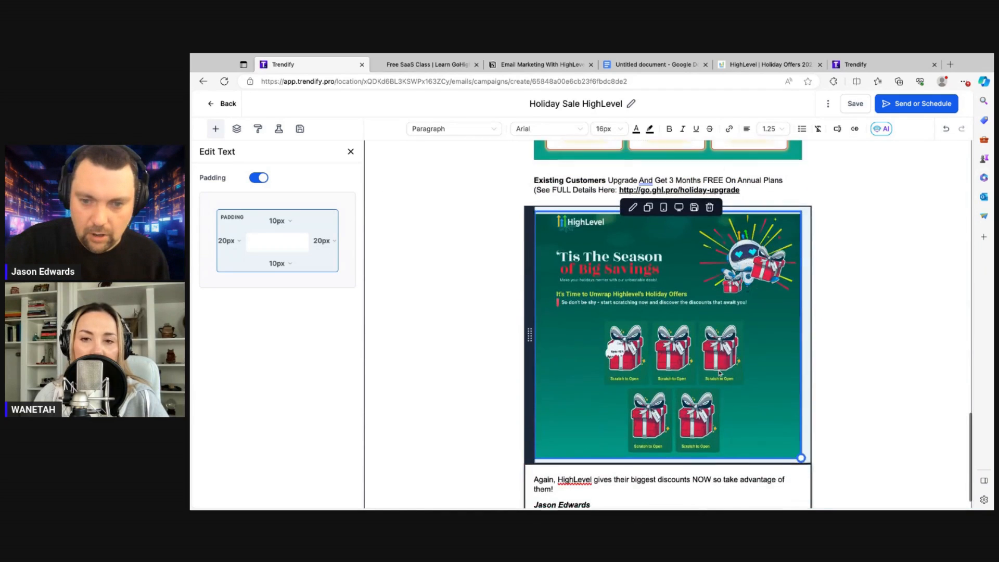
{"action": "scroll", "coordinate": [720, 374], "scroll_direction": "down", "scroll_amount": 1}
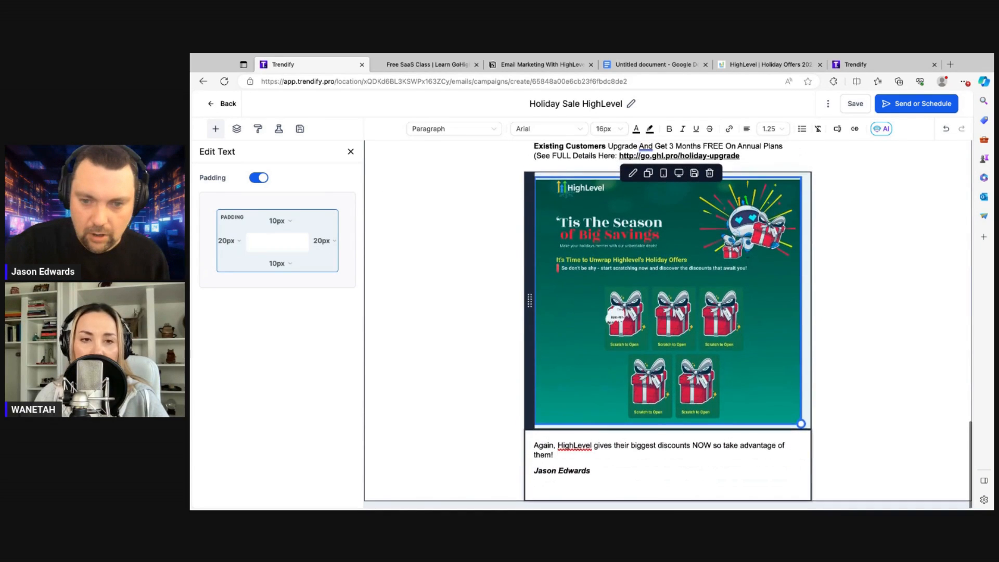
{"action": "left_click", "coordinate": [604, 467]}
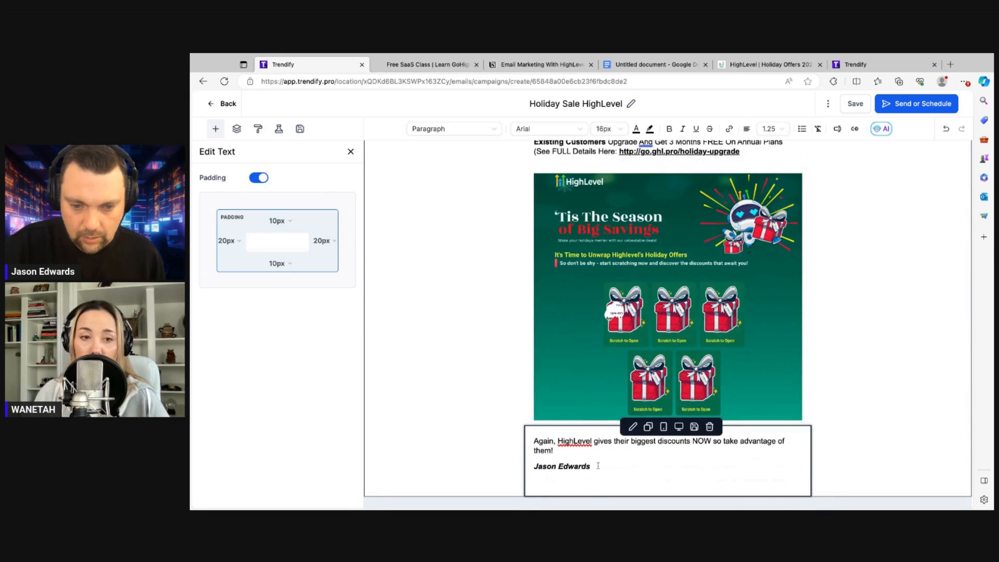
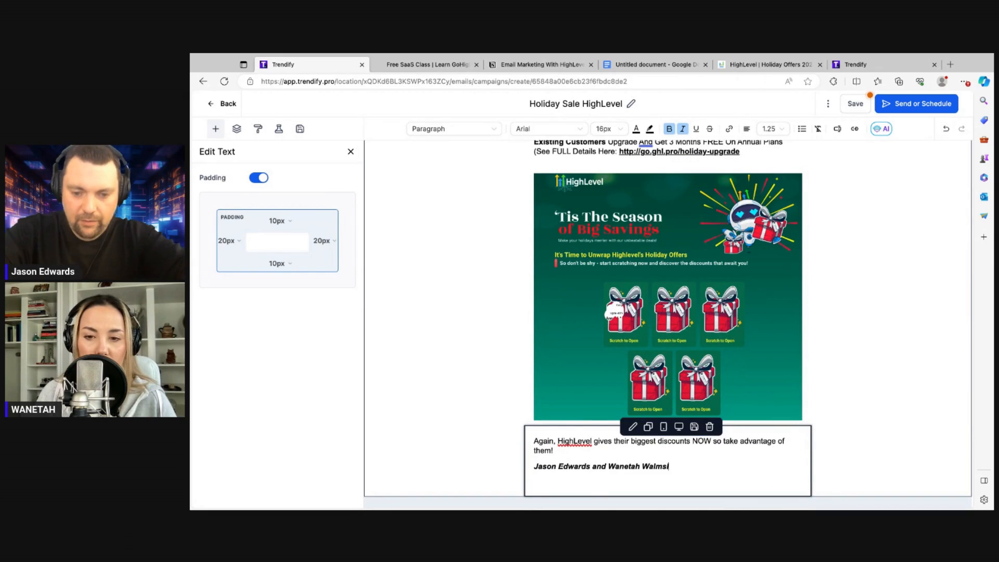
{"action": "left_click", "coordinate": [855, 104]}
{"action": "left_click", "coordinate": [350, 151]}
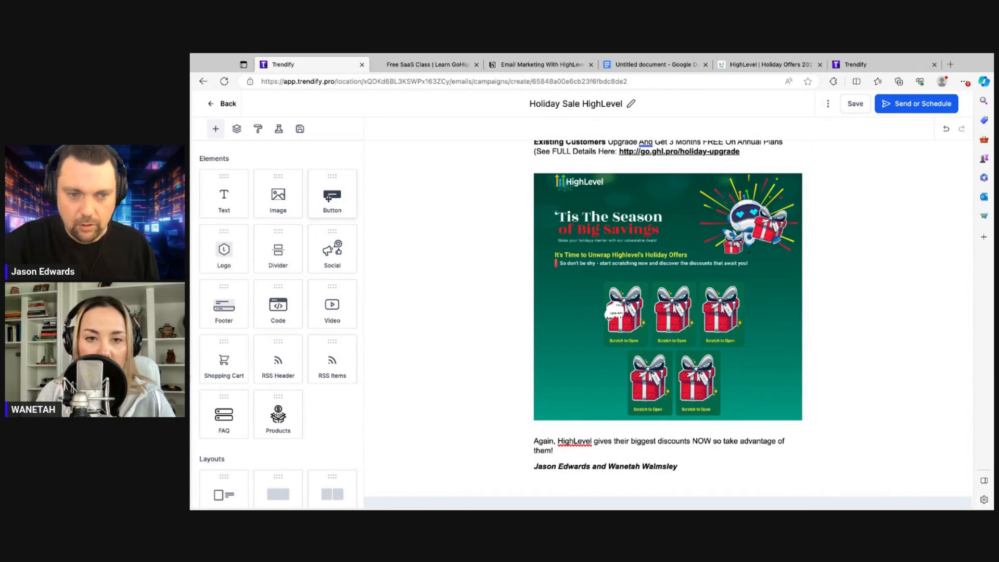
{"action": "left_click_drag", "start_coordinate": [328, 198], "coordinate": [667, 168]}
{"action": "mouse_move", "coordinate": [671, 183]}
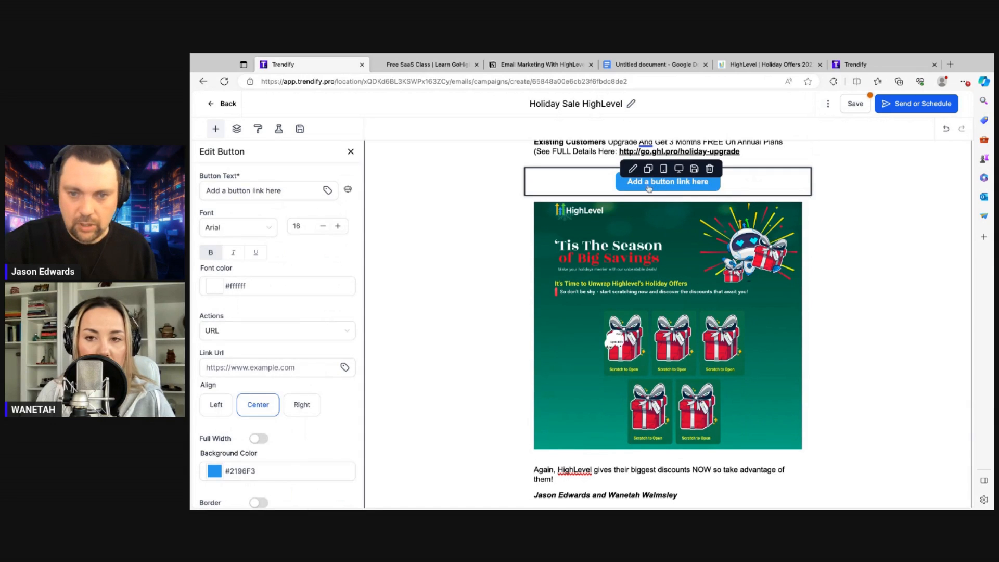
{"action": "left_click", "coordinate": [709, 169]}
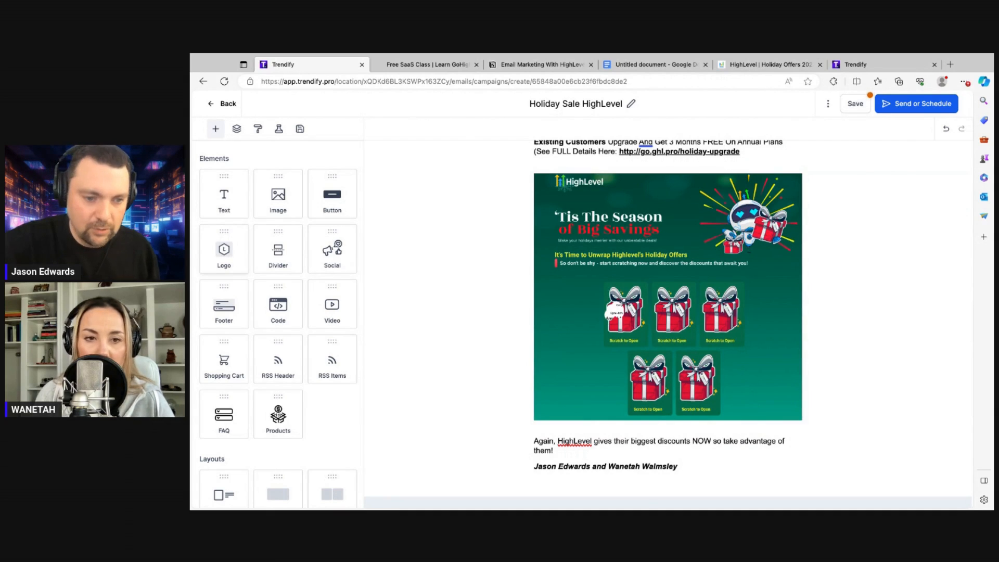
{"action": "scroll", "coordinate": [242, 336], "scroll_direction": "down", "scroll_amount": 1}
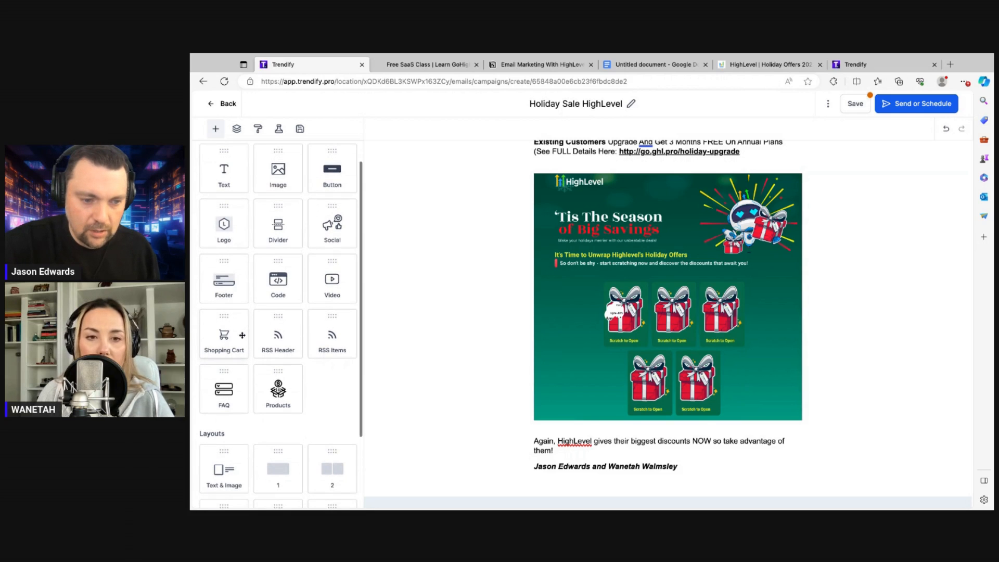
{"action": "scroll", "coordinate": [336, 250], "scroll_direction": "down", "scroll_amount": 1}
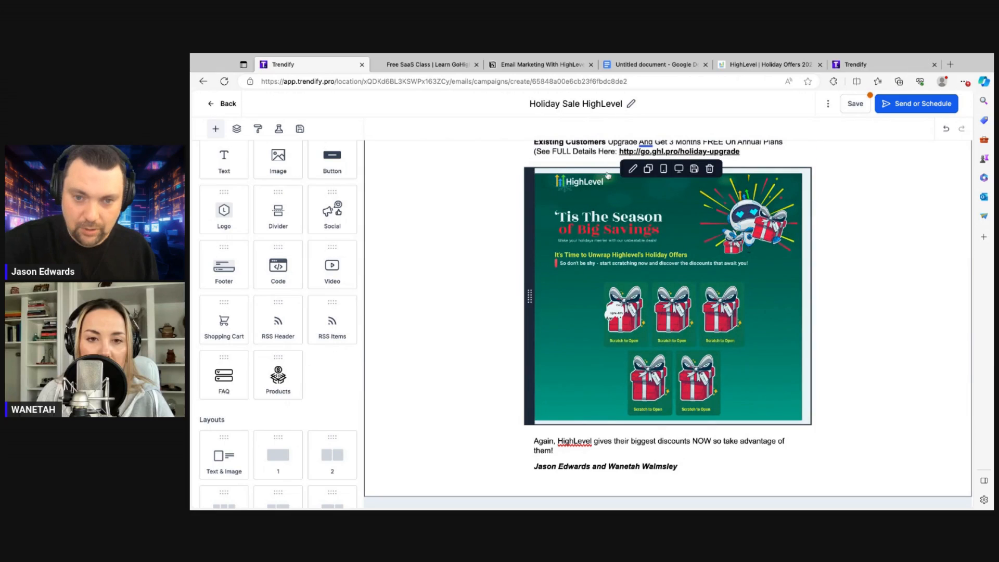
{"action": "left_click", "coordinate": [331, 268]}
{"action": "left_click_drag", "start_coordinate": [331, 267], "coordinate": [668, 172]}
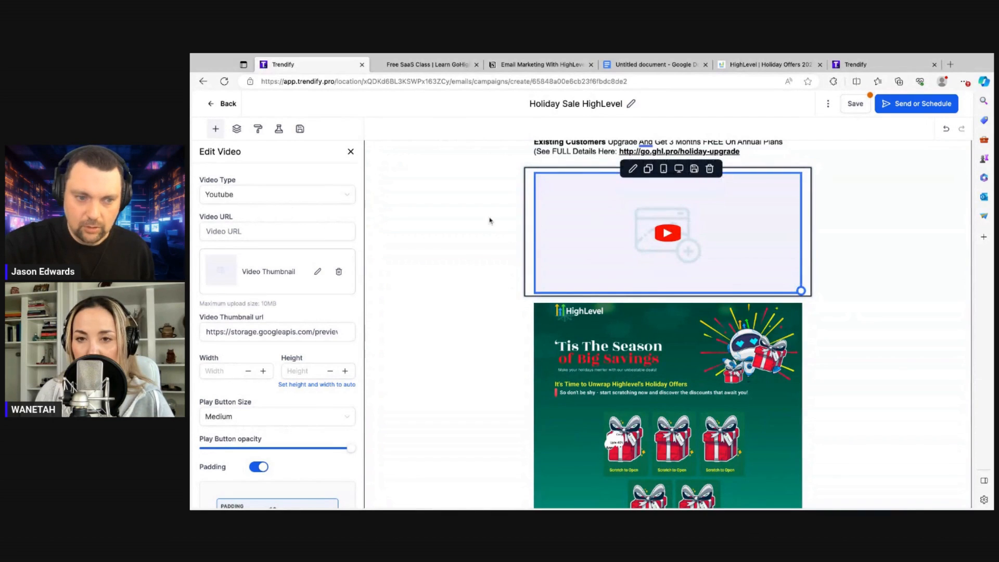
{"action": "left_click", "coordinate": [248, 230]}
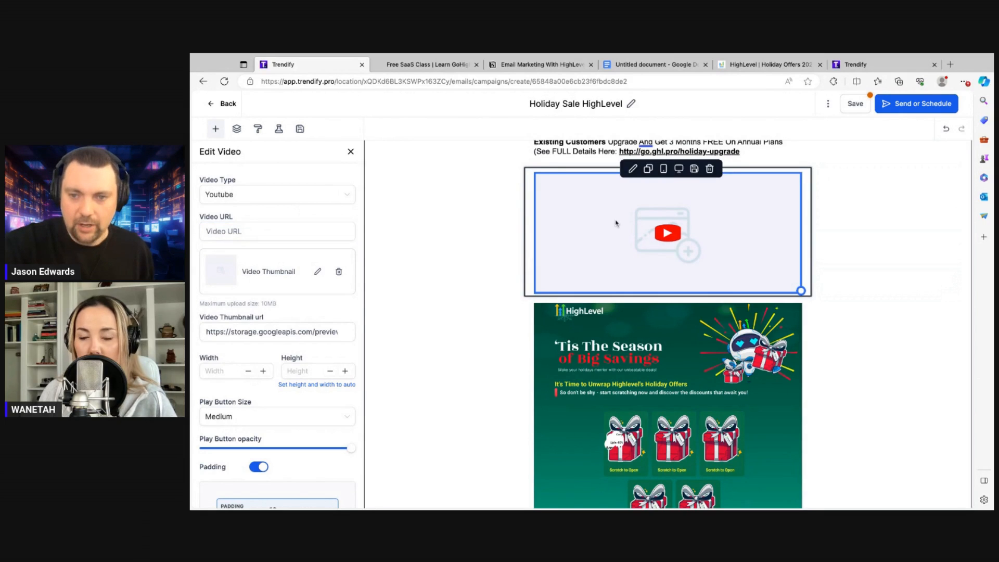
{"action": "left_click", "coordinate": [711, 169]}
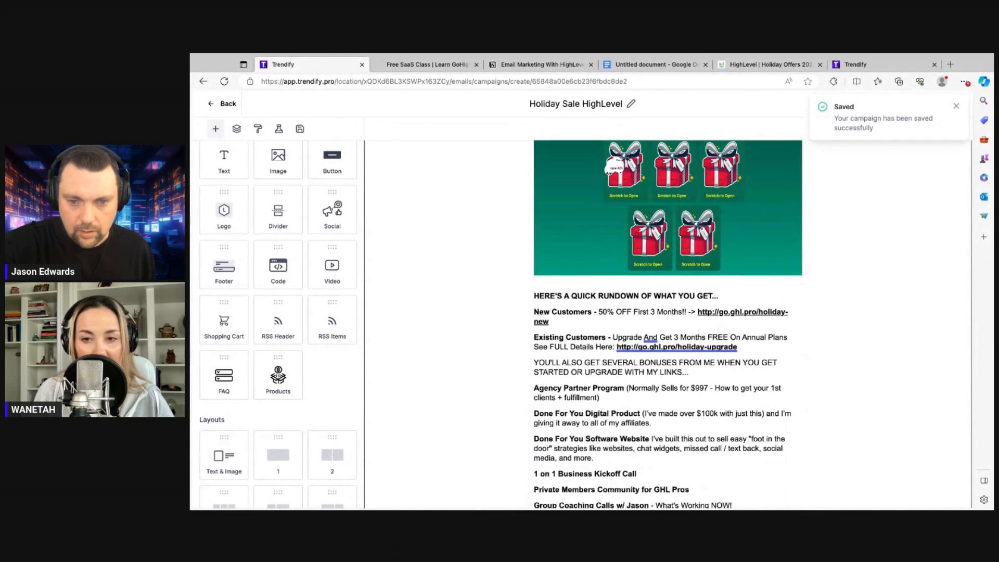
Duplicate the 'HighLevel Holiday Sale Is Closing Soon!!' intro block and delete the New Customers line from its top copy
{"action": "scroll", "coordinate": [752, 323], "scroll_direction": "up", "scroll_amount": 3}
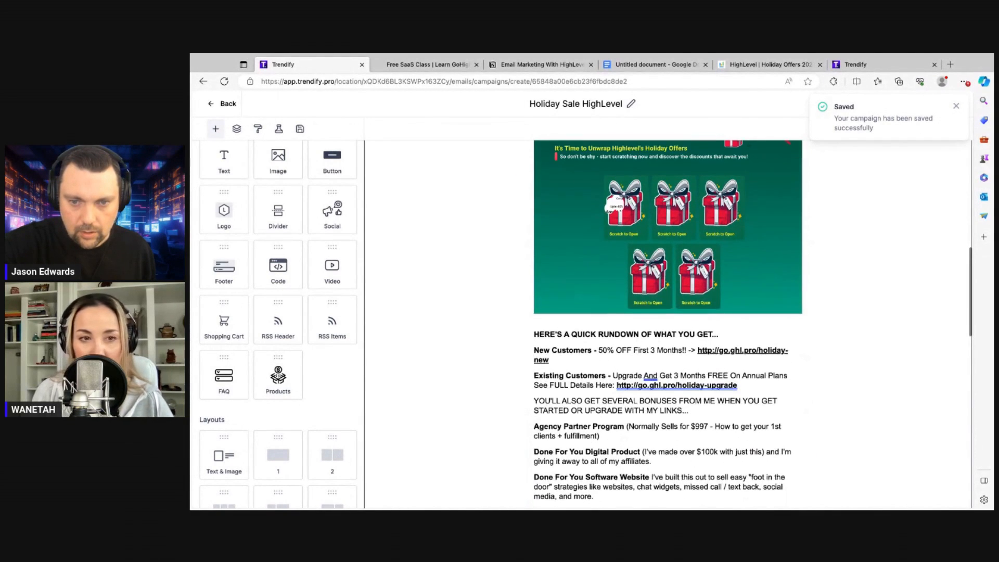
{"action": "scroll", "coordinate": [644, 213], "scroll_direction": "up", "scroll_amount": 3}
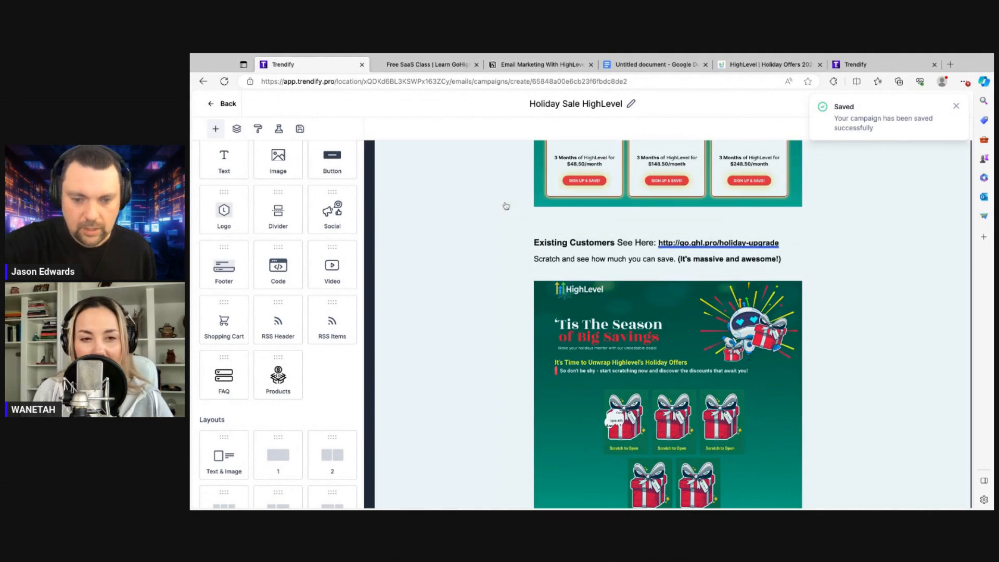
{"action": "scroll", "coordinate": [492, 217], "scroll_direction": "up", "scroll_amount": 4}
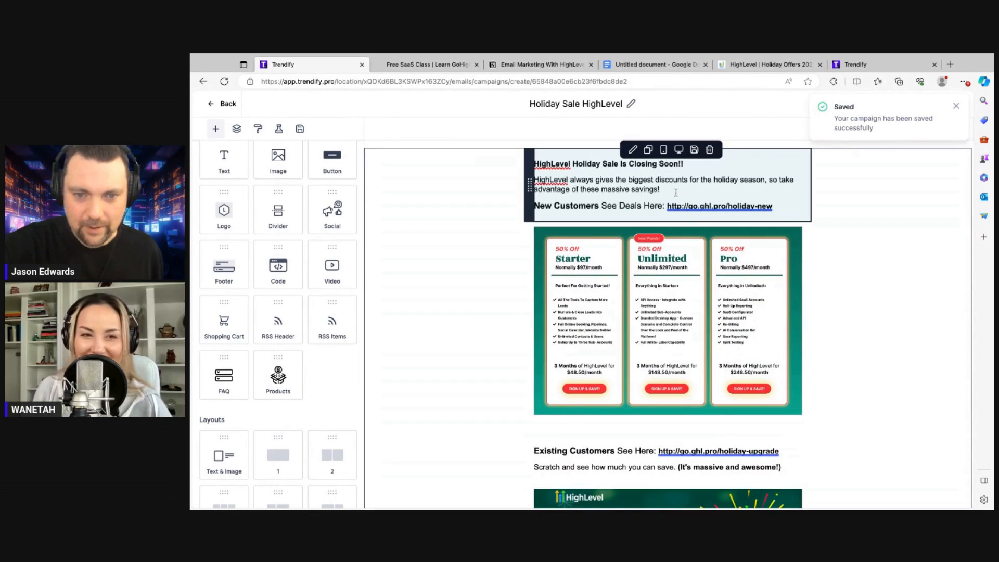
{"action": "left_click", "coordinate": [648, 149]}
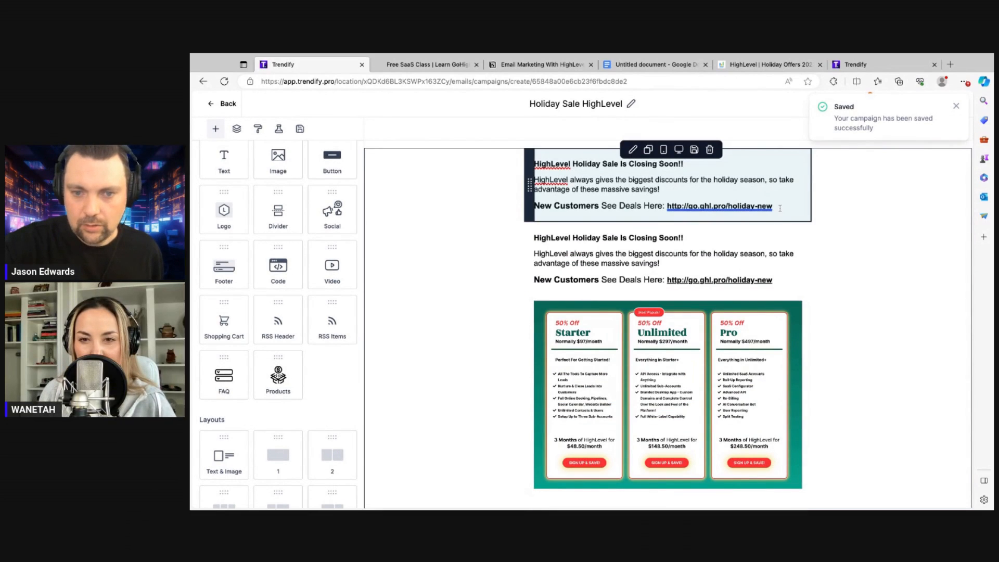
{"action": "left_click_drag", "start_coordinate": [780, 209], "coordinate": [534, 206]}
{"action": "key", "text": "BackSpace"}
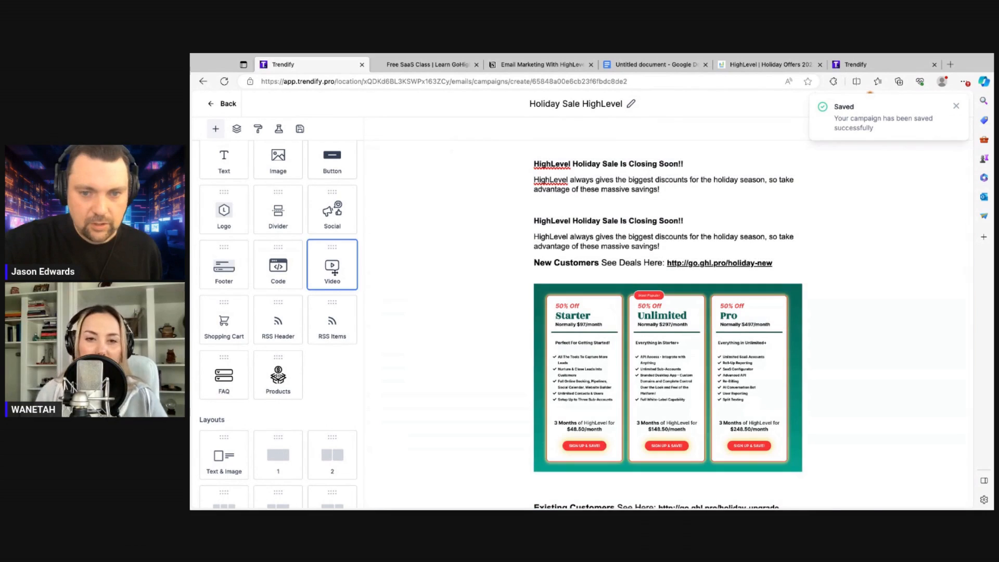
Insert a Video block between the two text blocks and delete the repeated heading and paragraph below it
{"action": "left_click_drag", "start_coordinate": [332, 266], "coordinate": [666, 205]}
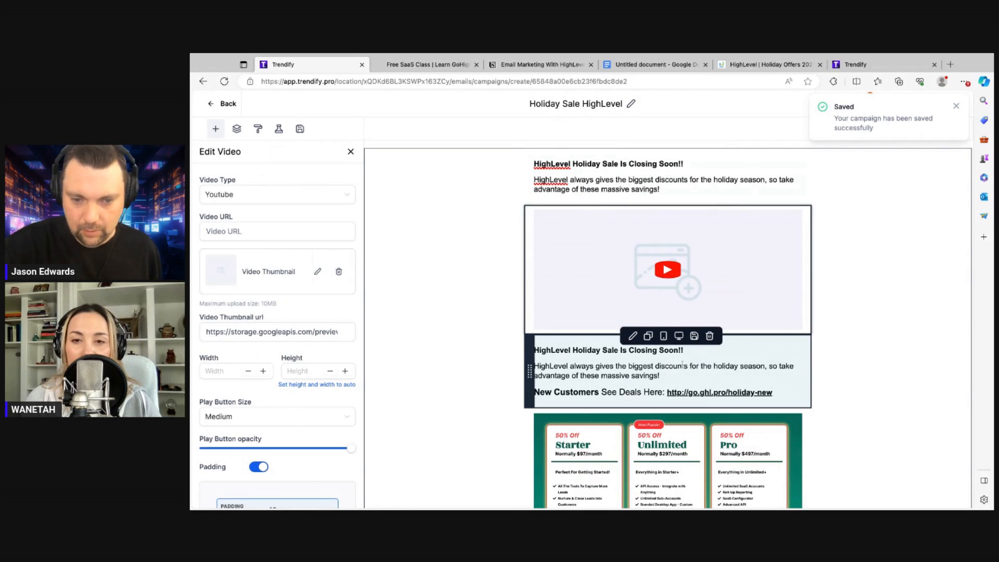
{"action": "left_click_drag", "start_coordinate": [670, 377], "coordinate": [534, 349]}
{"action": "key", "text": "BackSpace"}
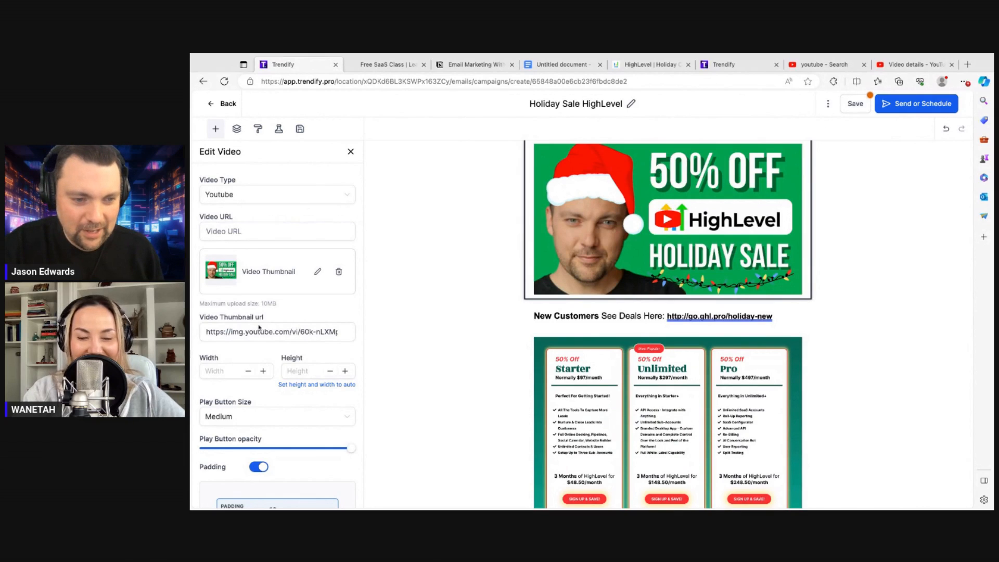
Paste the YouTube link as the video URL and save the campaign
{"action": "left_click", "coordinate": [243, 231]}
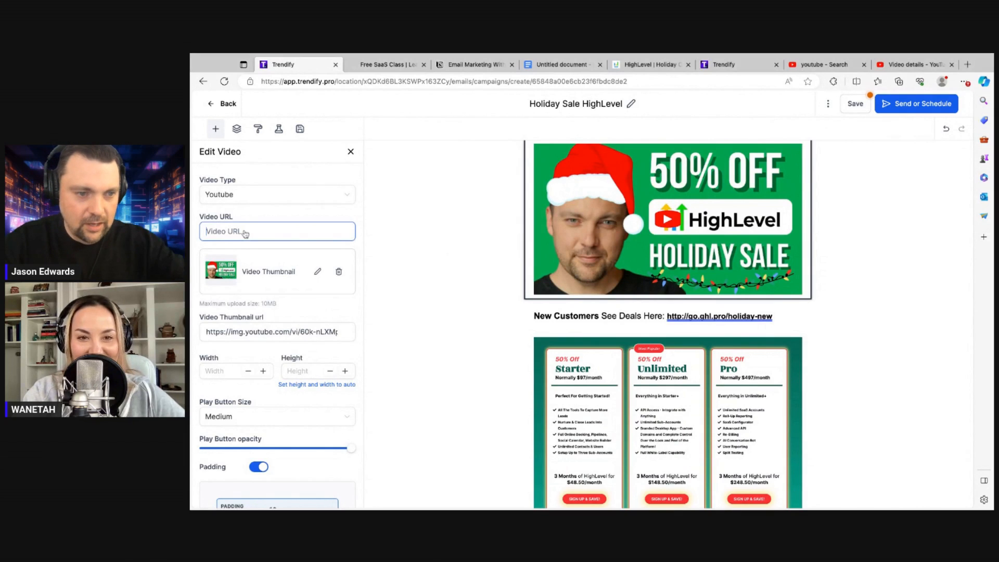
{"action": "type", "text": "https://www.youtube.com/watch?v=60k-nLXMpbY"}
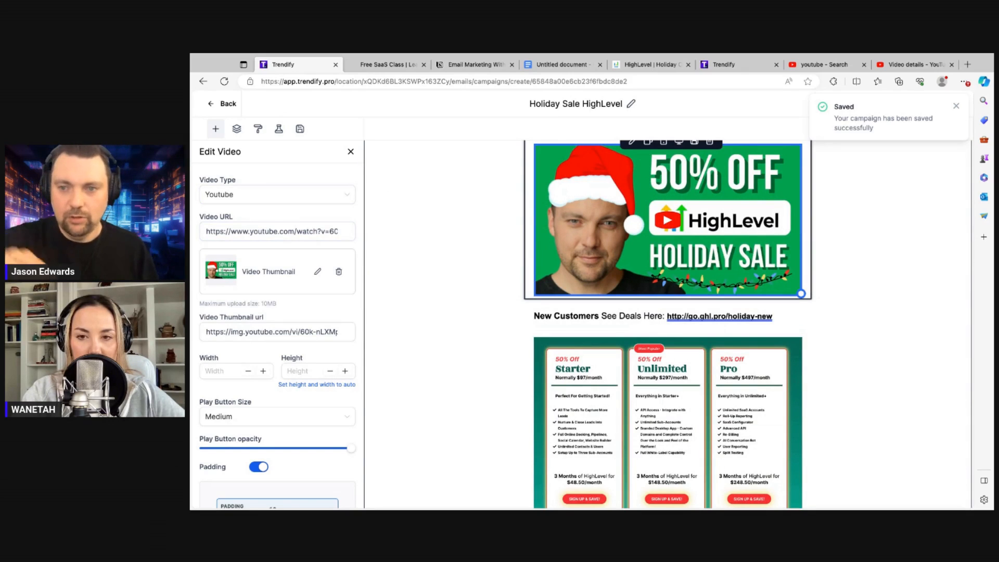
{"action": "left_click", "coordinate": [957, 107]}
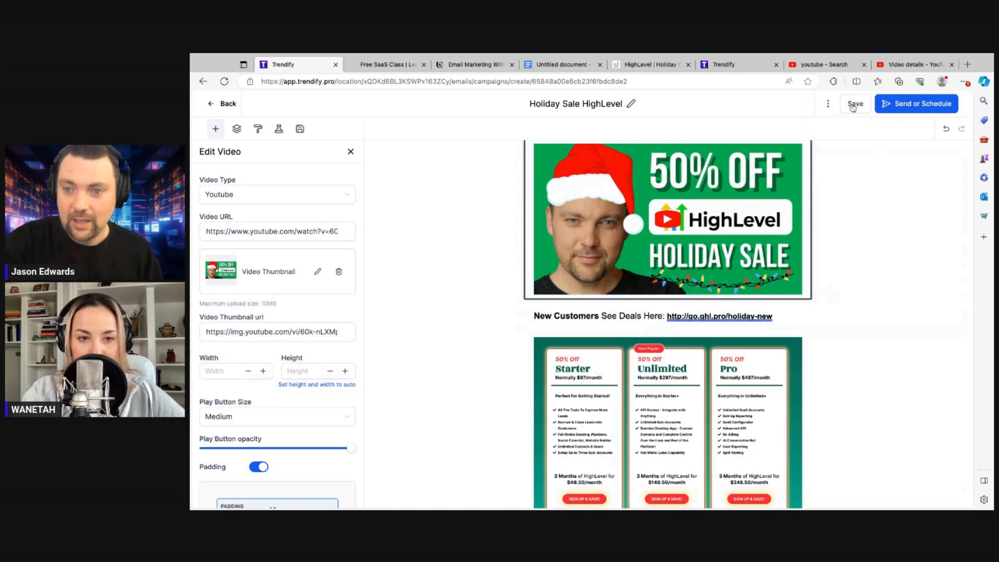
{"action": "left_click", "coordinate": [855, 104]}
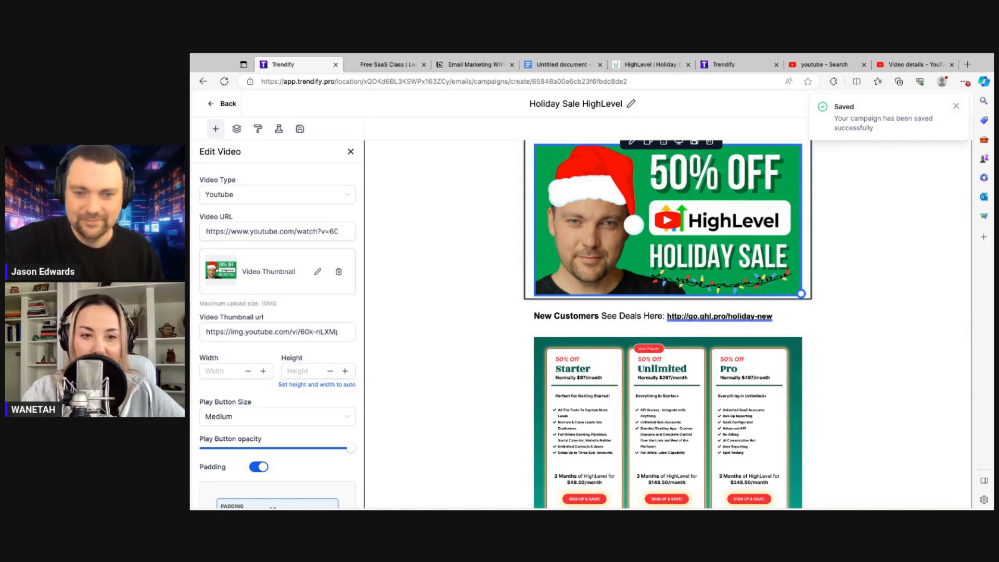
{"action": "scroll", "coordinate": [668, 229], "scroll_direction": "up", "scroll_amount": 2}
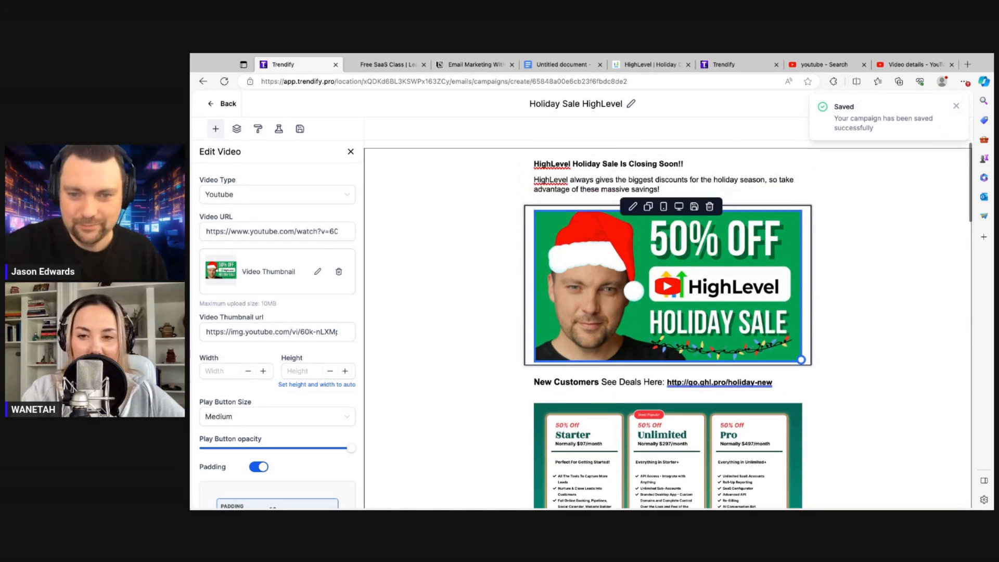
{"action": "left_click", "coordinate": [956, 106]}
Re-save the Holiday Sale HighLevel campaign and show the three-dot menu with Test Email and Preview Template
{"action": "scroll", "coordinate": [718, 285], "scroll_direction": "down", "scroll_amount": 10}
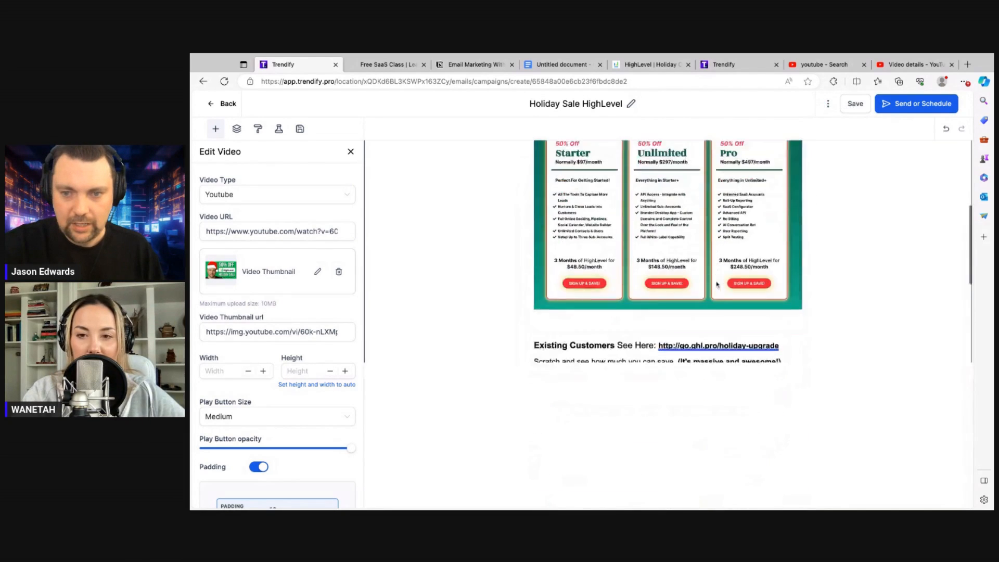
{"action": "scroll", "coordinate": [718, 285], "scroll_direction": "down", "scroll_amount": 5}
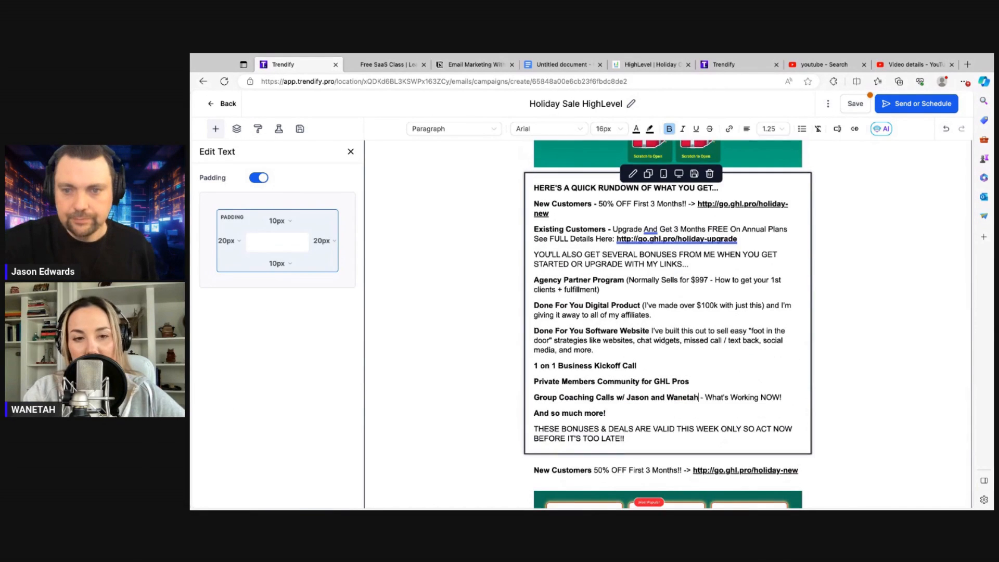
{"action": "scroll", "coordinate": [667, 324], "scroll_direction": "up", "scroll_amount": 5}
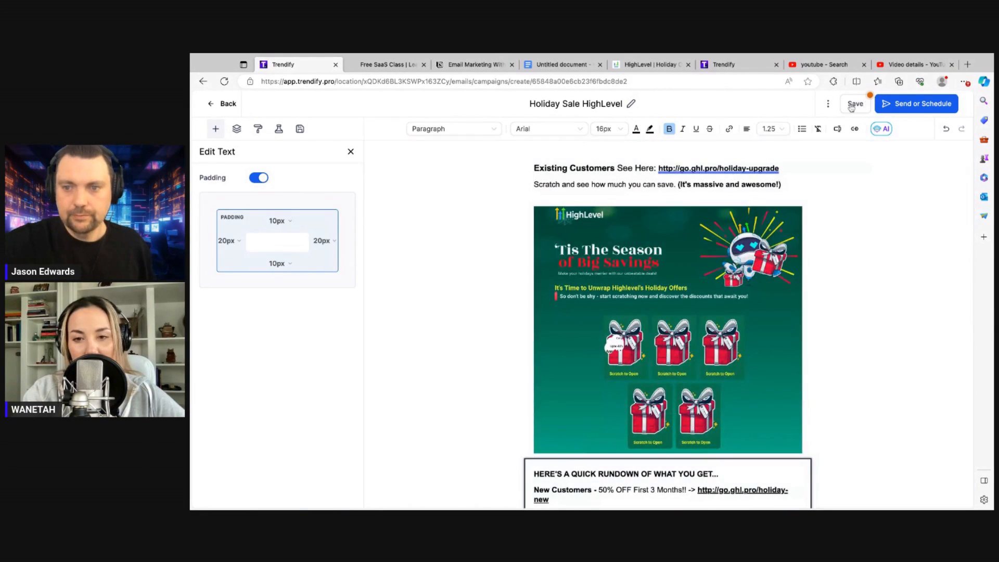
{"action": "left_click", "coordinate": [852, 106]}
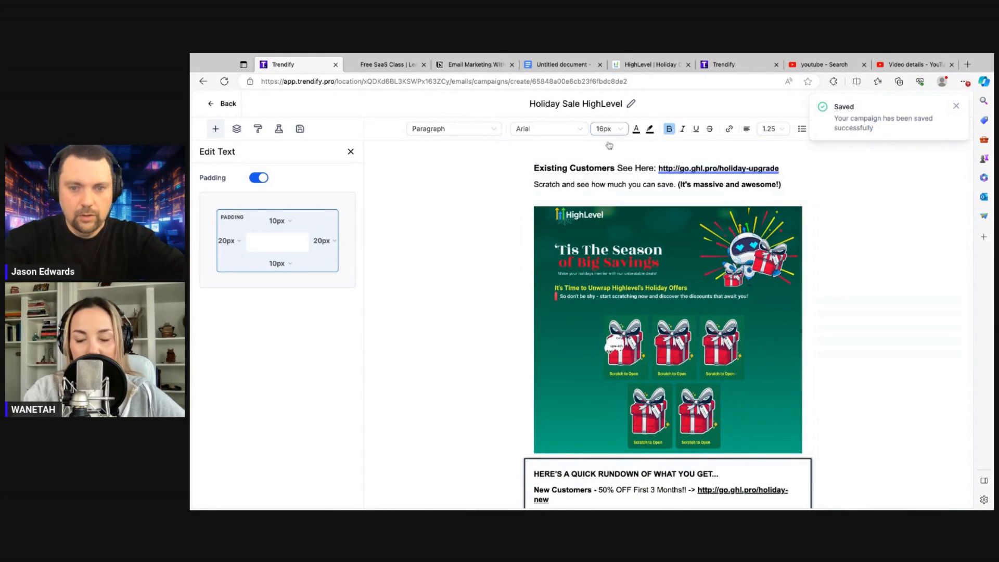
{"action": "key", "text": "super+plus"}
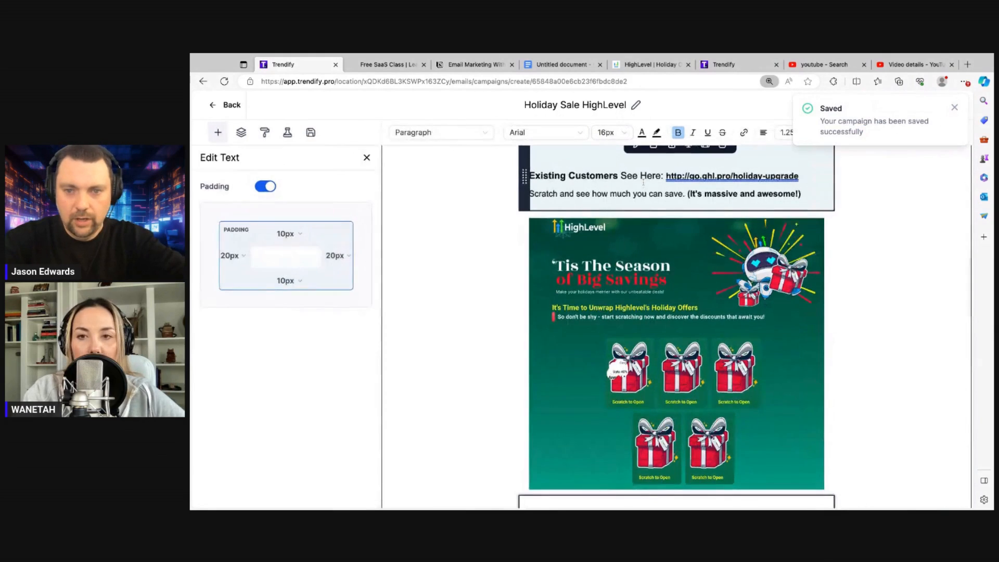
{"action": "key", "text": "super+minus"}
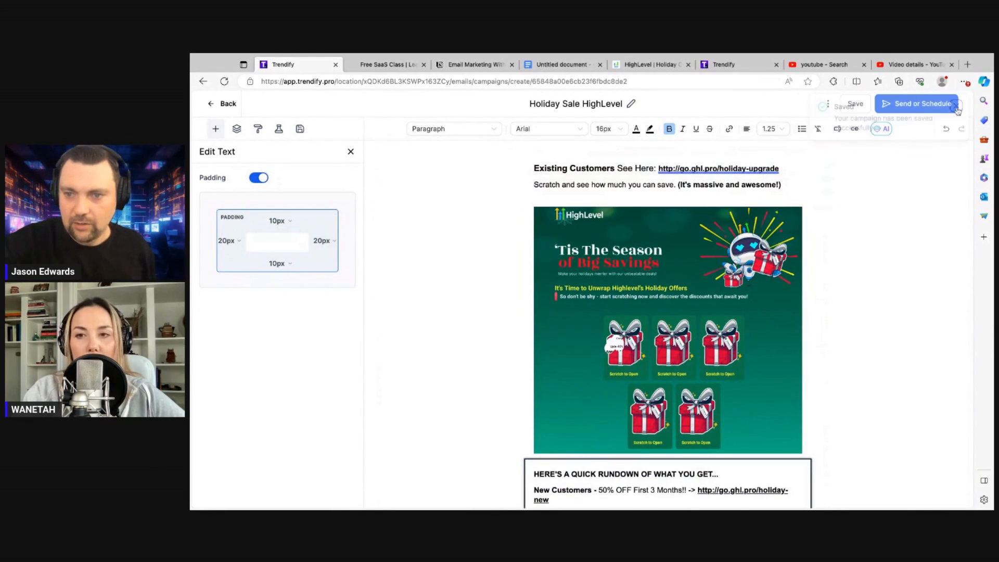
{"action": "left_click", "coordinate": [853, 104]}
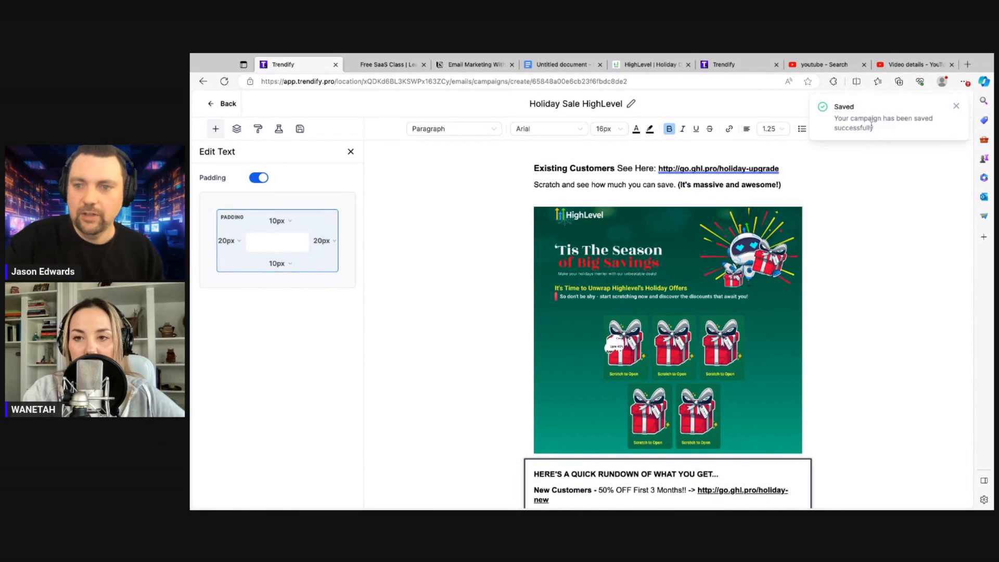
{"action": "left_click", "coordinate": [956, 105]}
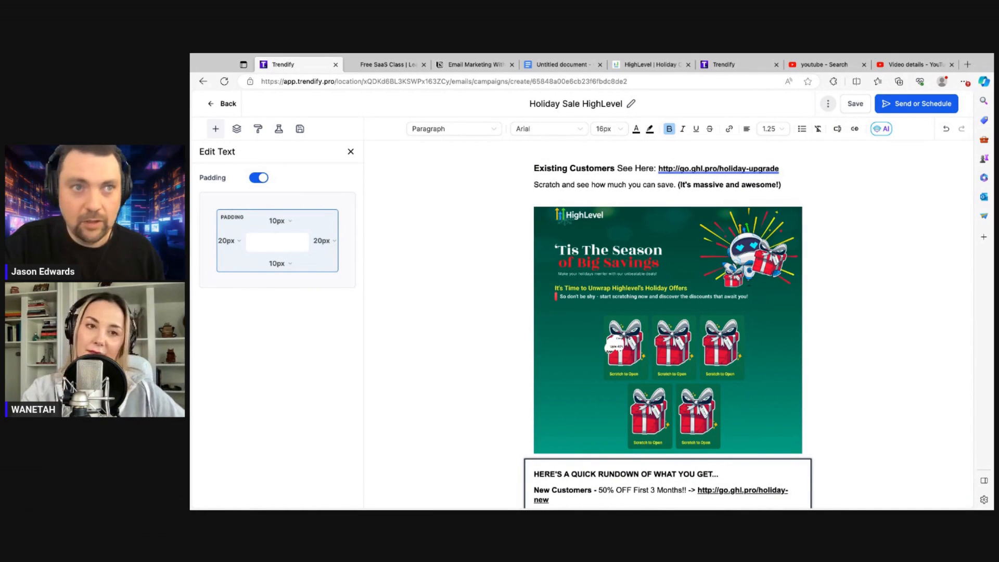
{"action": "left_click", "coordinate": [828, 106]}
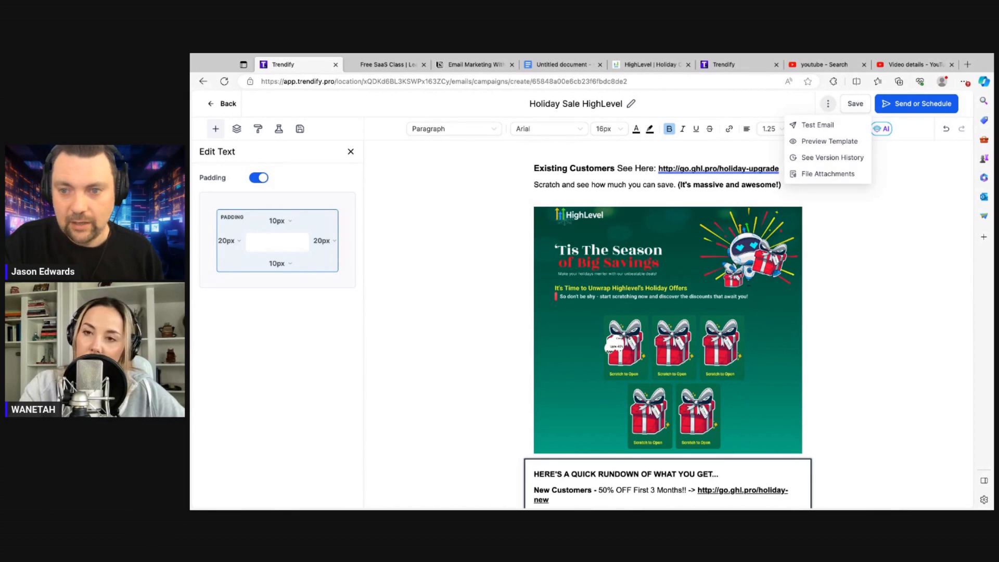
Preview the email template at tablet, mobile and then desktop sizes
{"action": "left_click", "coordinate": [827, 142]}
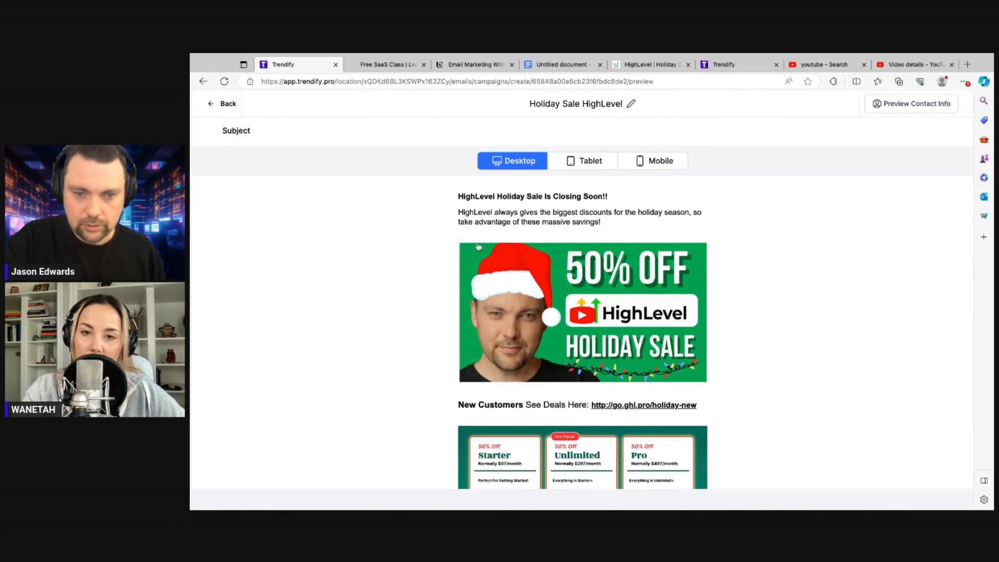
{"action": "key", "text": "super+plus"}
{"action": "scroll", "coordinate": [520, 308], "scroll_direction": "down", "scroll_amount": 1}
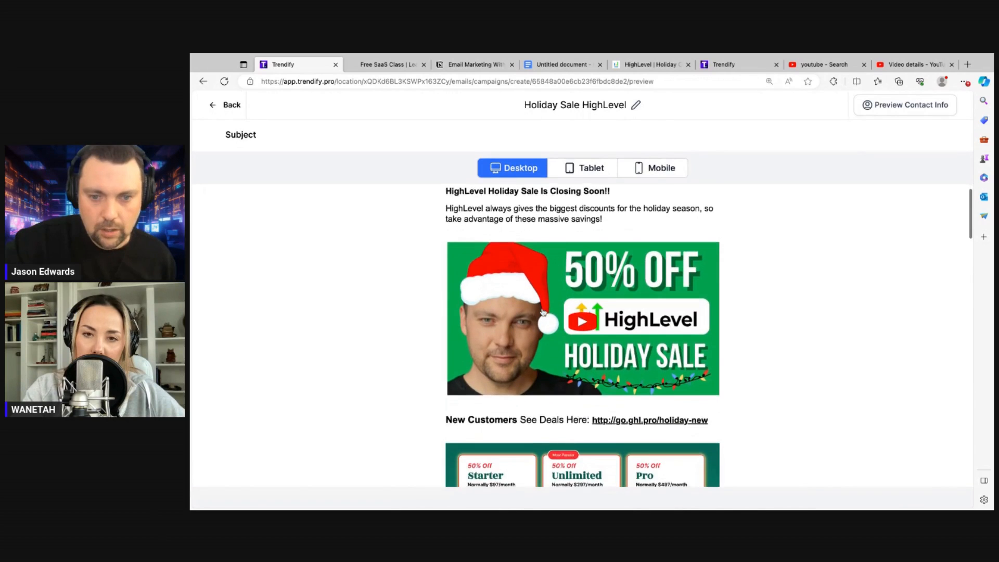
{"action": "scroll", "coordinate": [543, 313], "scroll_direction": "up", "scroll_amount": 1}
{"action": "left_click", "coordinate": [586, 170]}
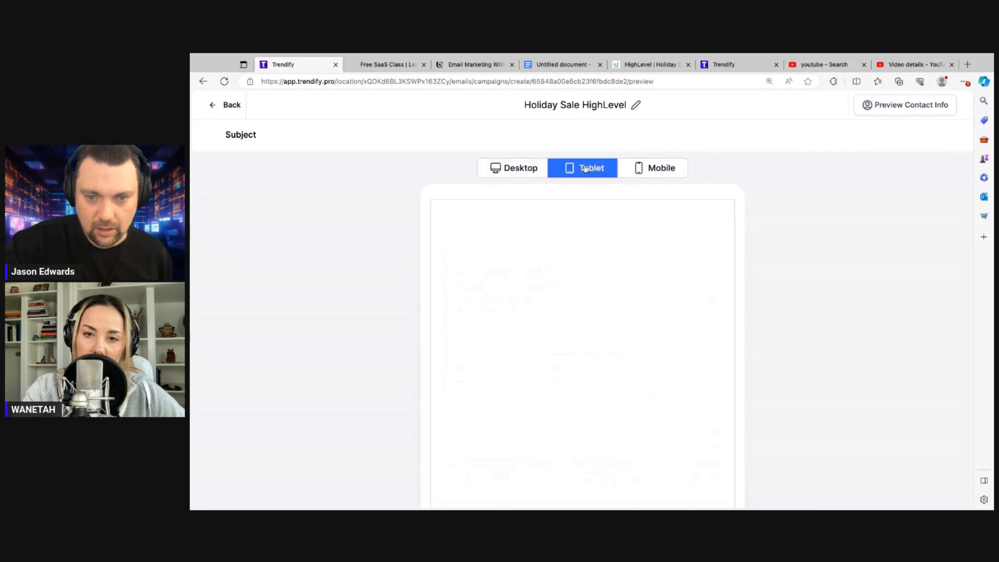
{"action": "left_click", "coordinate": [657, 168]}
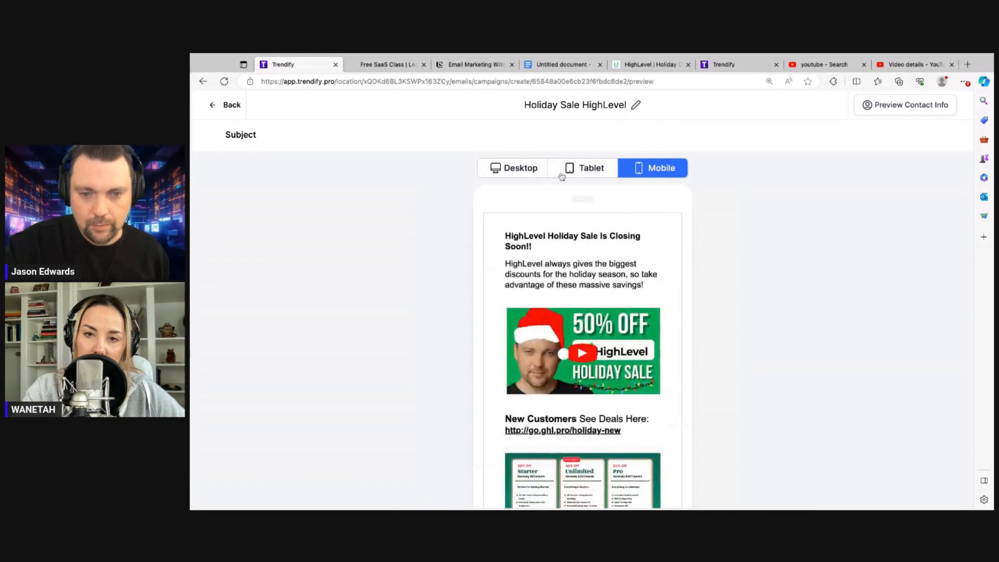
{"action": "left_click", "coordinate": [521, 168]}
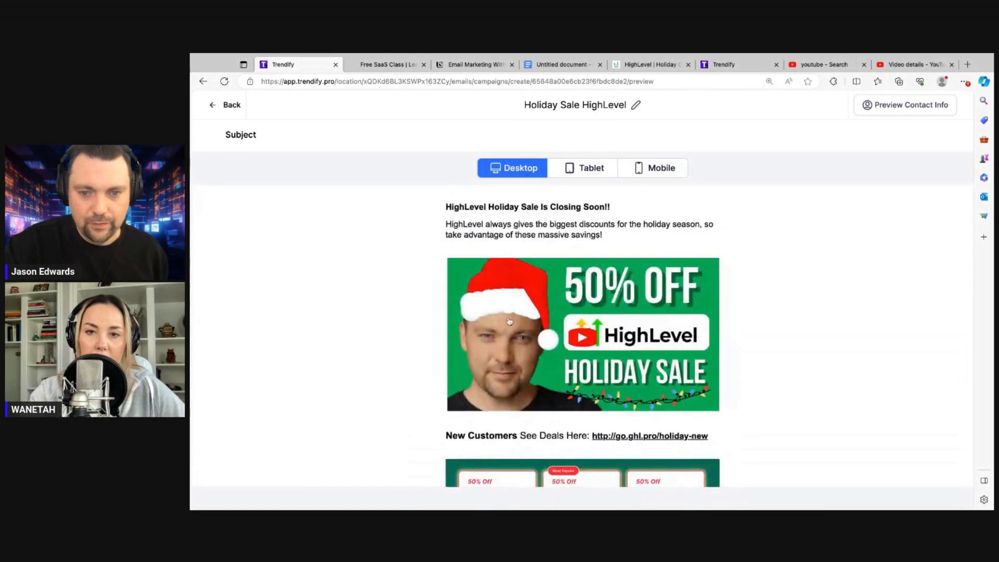
Test the 50% OFF banner image's link, opening the YouTube video in a new tab
{"action": "scroll", "coordinate": [451, 313], "scroll_direction": "down", "scroll_amount": 3}
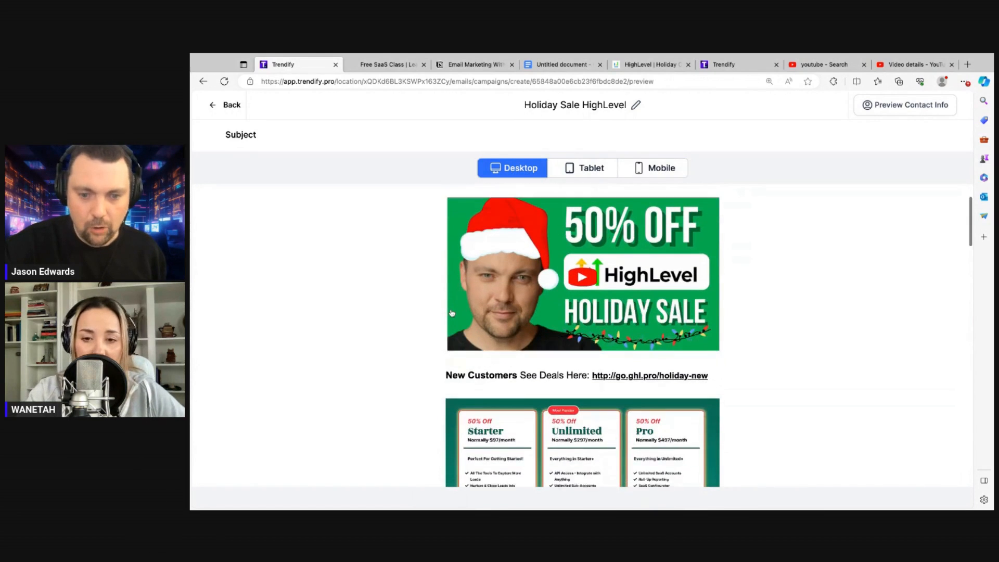
{"action": "scroll", "coordinate": [587, 313], "scroll_direction": "up", "scroll_amount": 3}
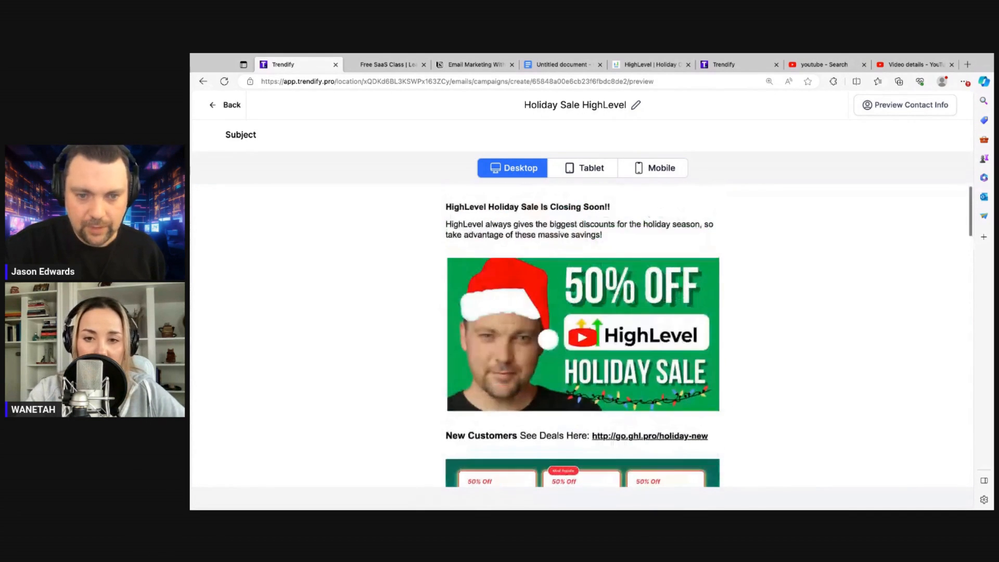
{"action": "left_click", "coordinate": [575, 307]}
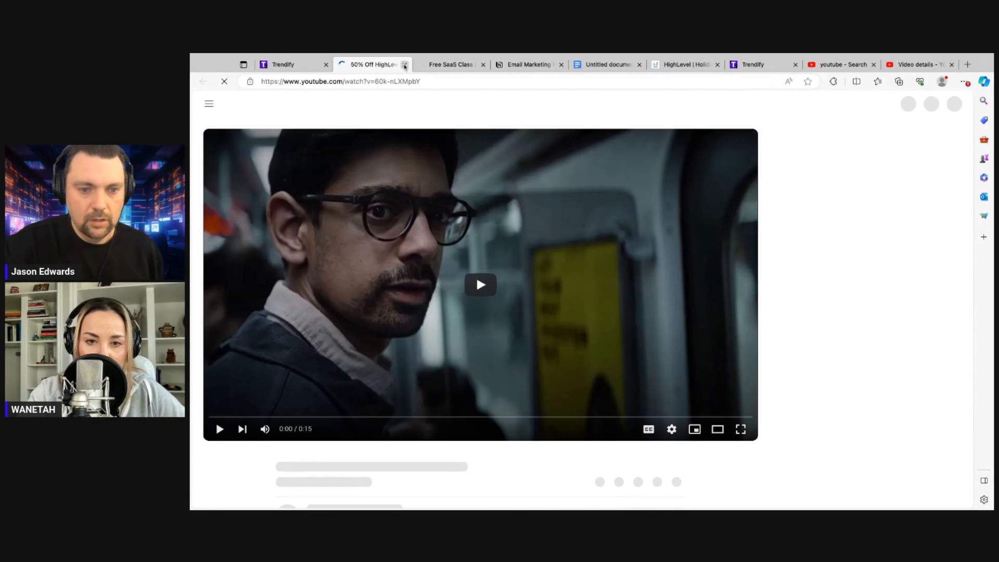
Verify the holiday-new New Customers link and the pricing image open the promotion page
{"action": "left_click", "coordinate": [404, 64]}
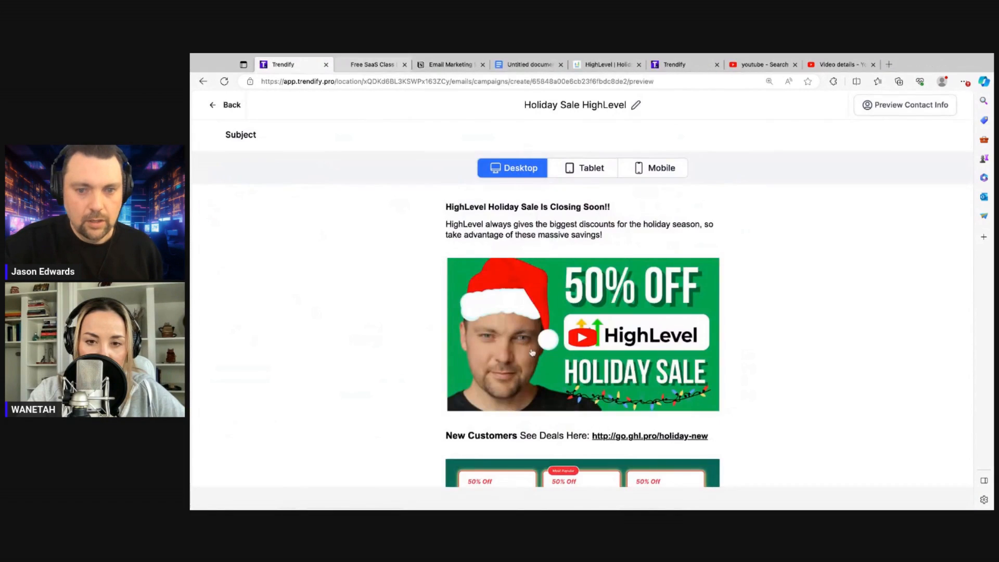
{"action": "left_click", "coordinate": [662, 437]}
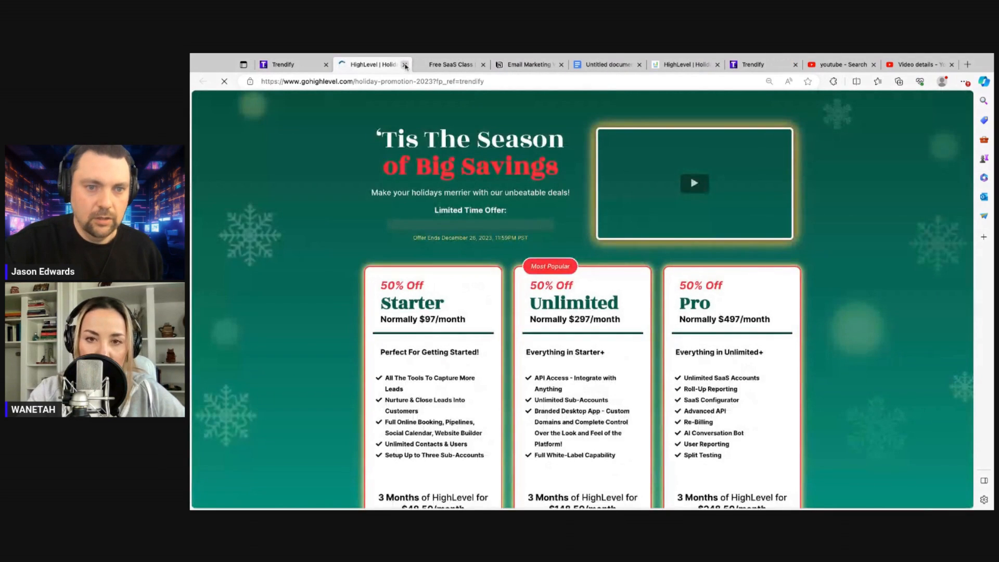
{"action": "left_click", "coordinate": [404, 65]}
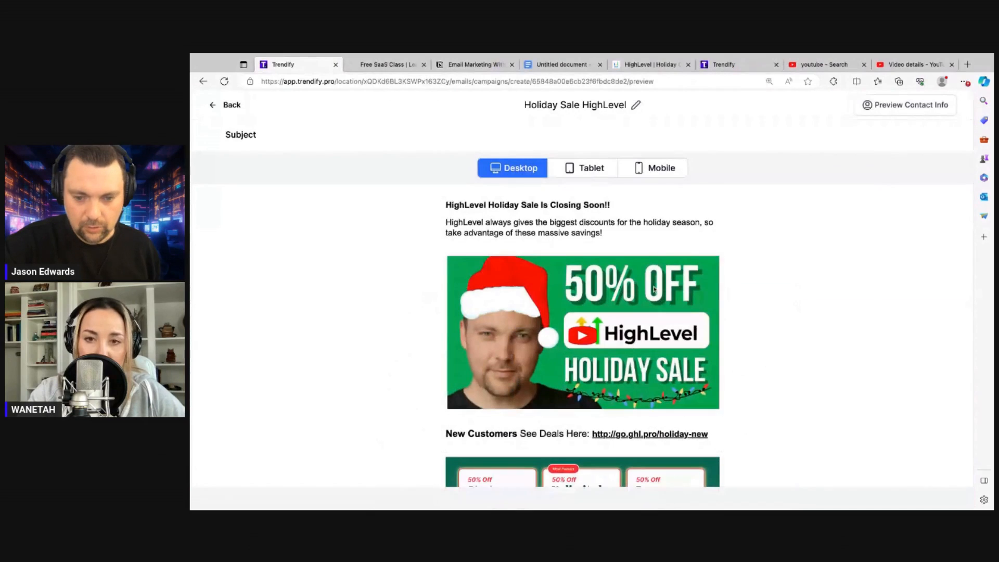
{"action": "scroll", "coordinate": [655, 290], "scroll_direction": "down", "scroll_amount": 4}
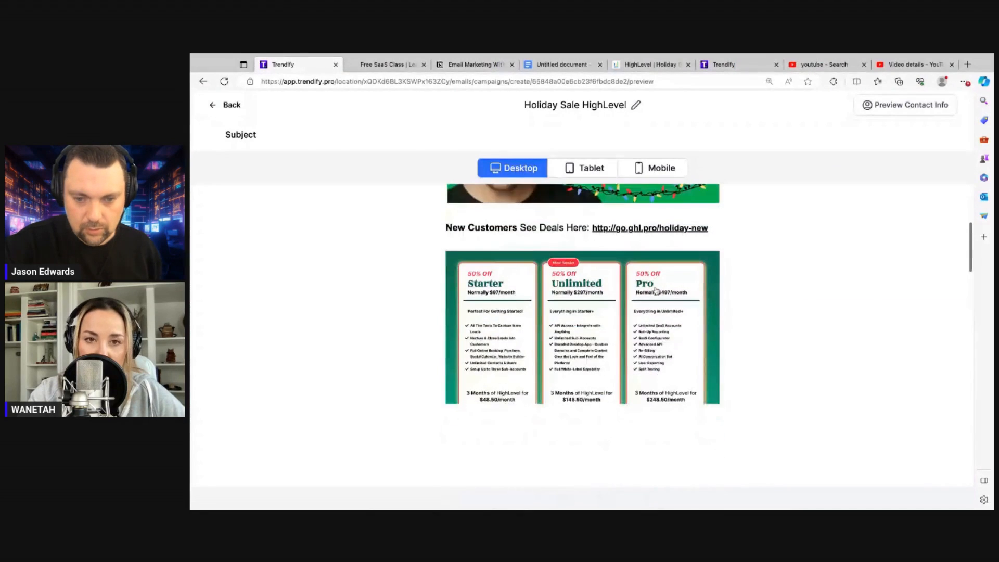
{"action": "left_click", "coordinate": [594, 299]}
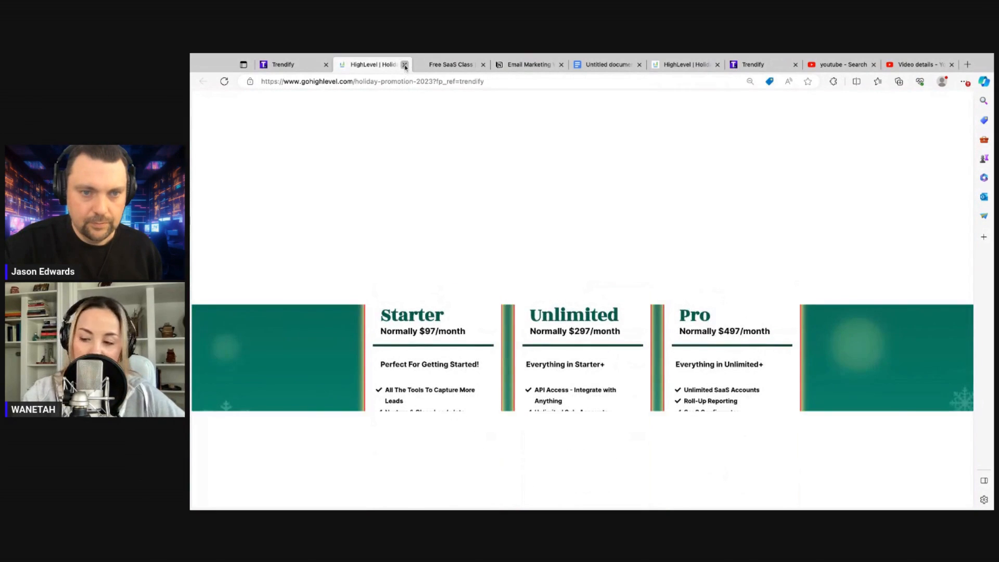
{"action": "left_click", "coordinate": [406, 65]}
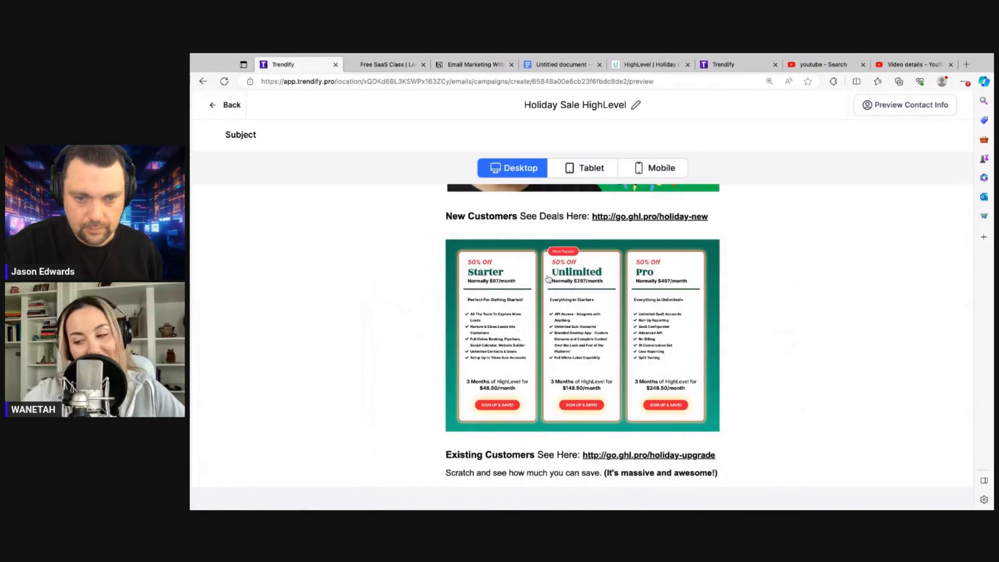
Open the holiday-upgrade link for Existing Customers from the preview
{"action": "scroll", "coordinate": [549, 278], "scroll_direction": "down", "scroll_amount": 1}
{"action": "scroll", "coordinate": [549, 279], "scroll_direction": "down", "scroll_amount": 2}
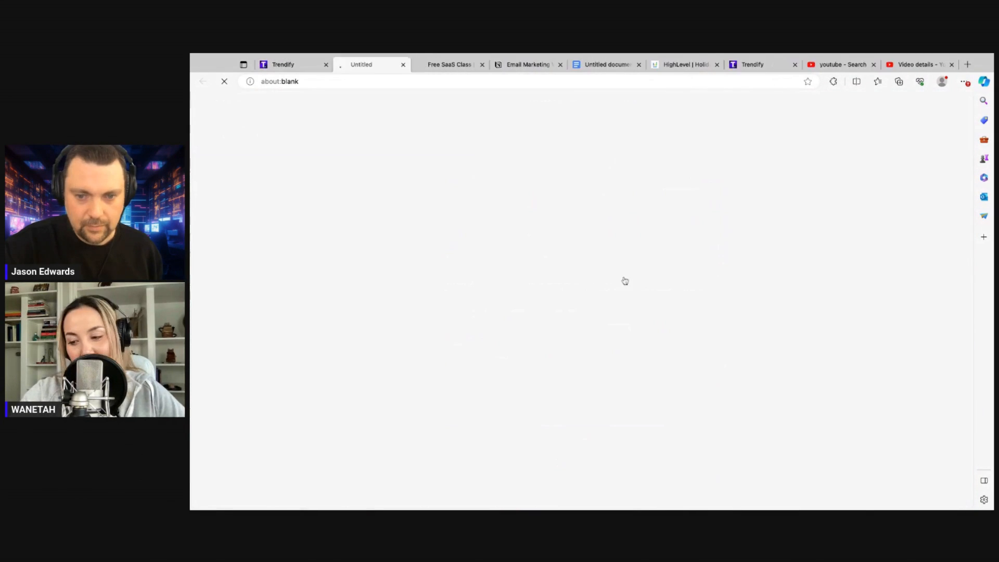
{"action": "left_click", "coordinate": [624, 281]}
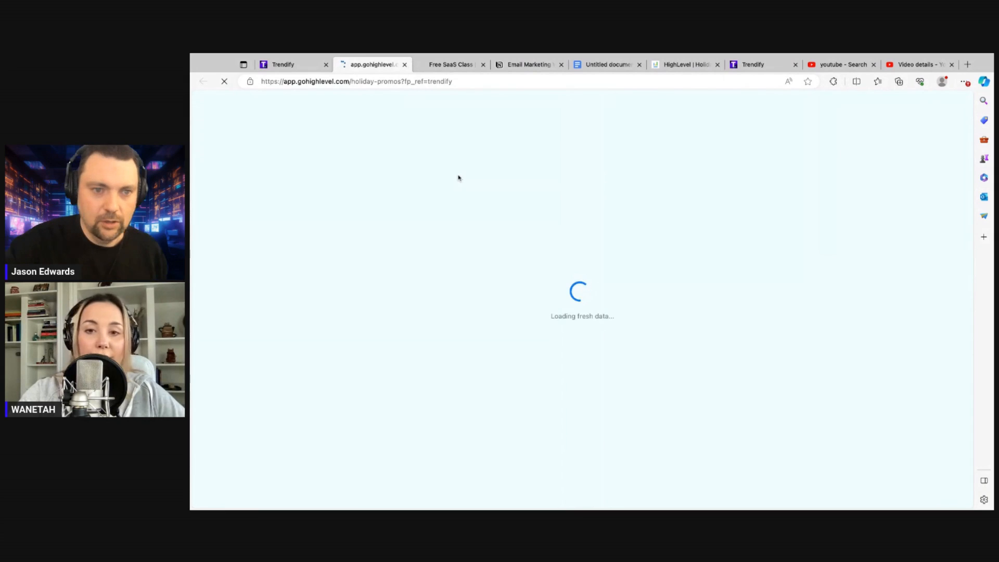
Close the holiday-promos tab and scroll the desktop preview back to the pricing cards and Existing Customers link
{"action": "left_click", "coordinate": [405, 65]}
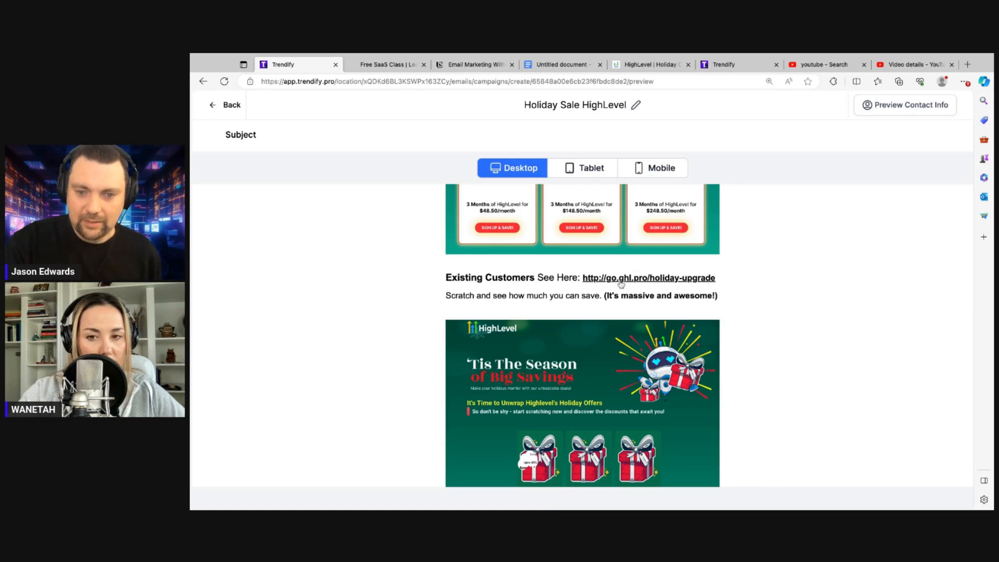
{"action": "scroll", "coordinate": [699, 291], "scroll_direction": "down", "scroll_amount": 2}
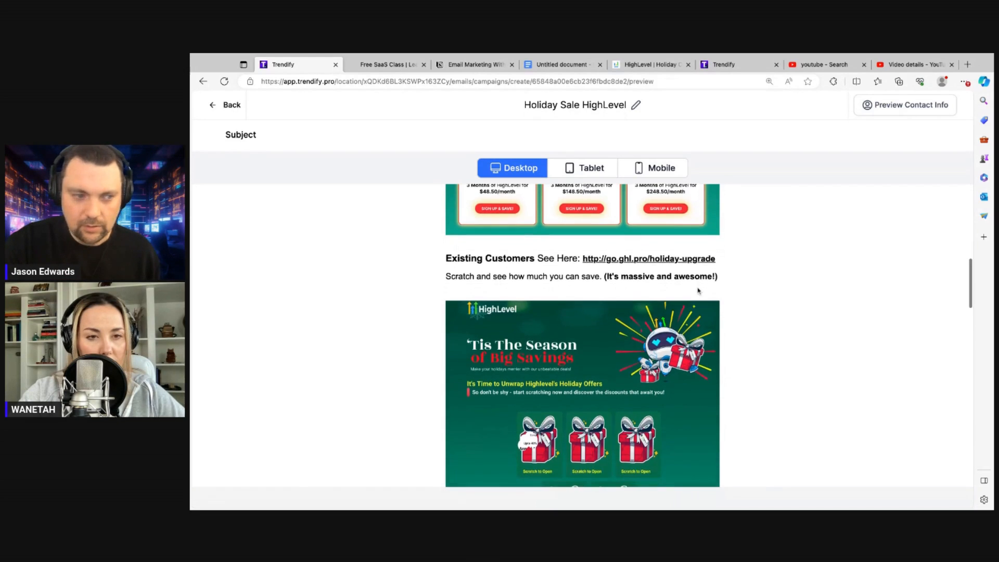
{"action": "scroll", "coordinate": [583, 336], "scroll_direction": "up", "scroll_amount": 6}
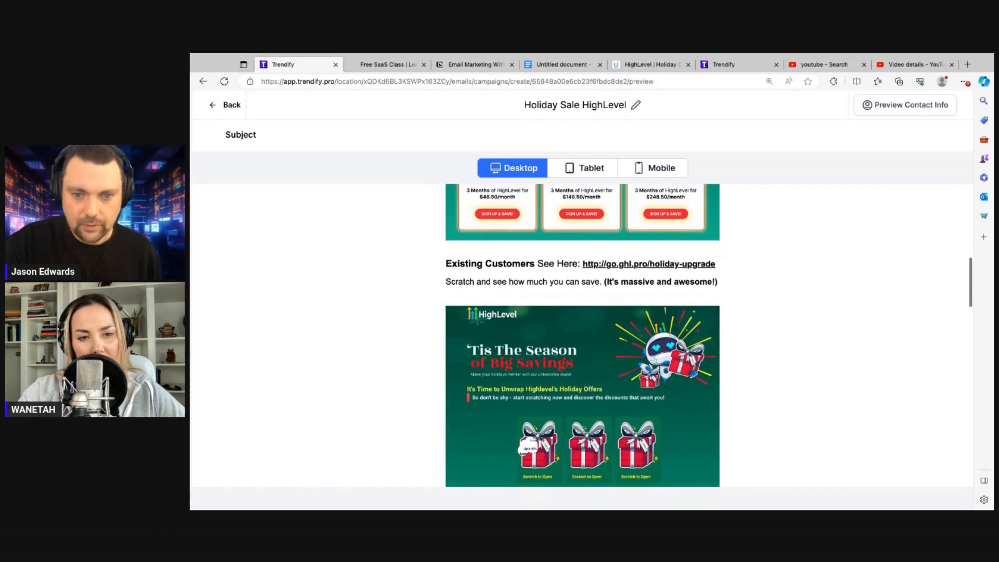
{"action": "scroll", "coordinate": [632, 397], "scroll_direction": "up", "scroll_amount": 3}
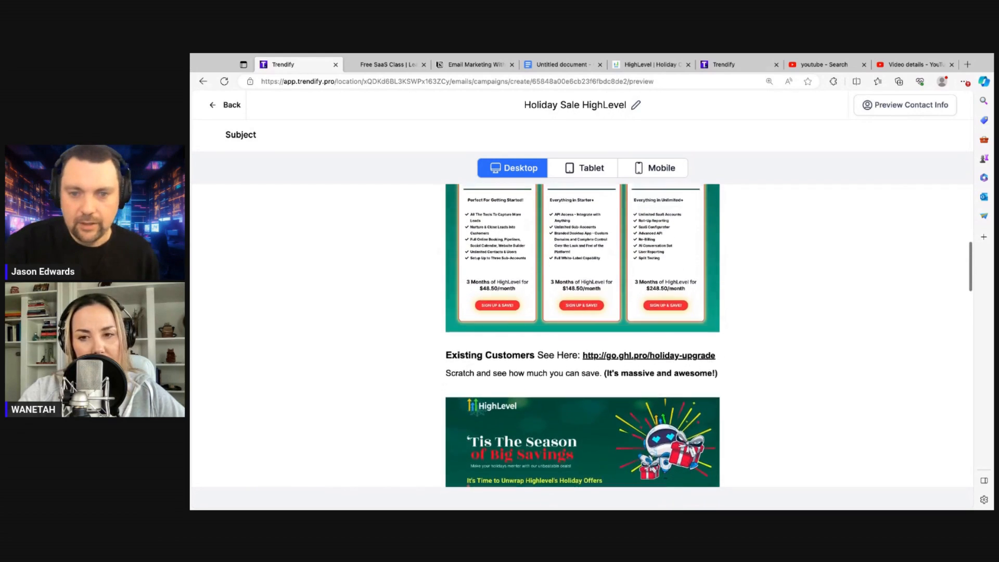
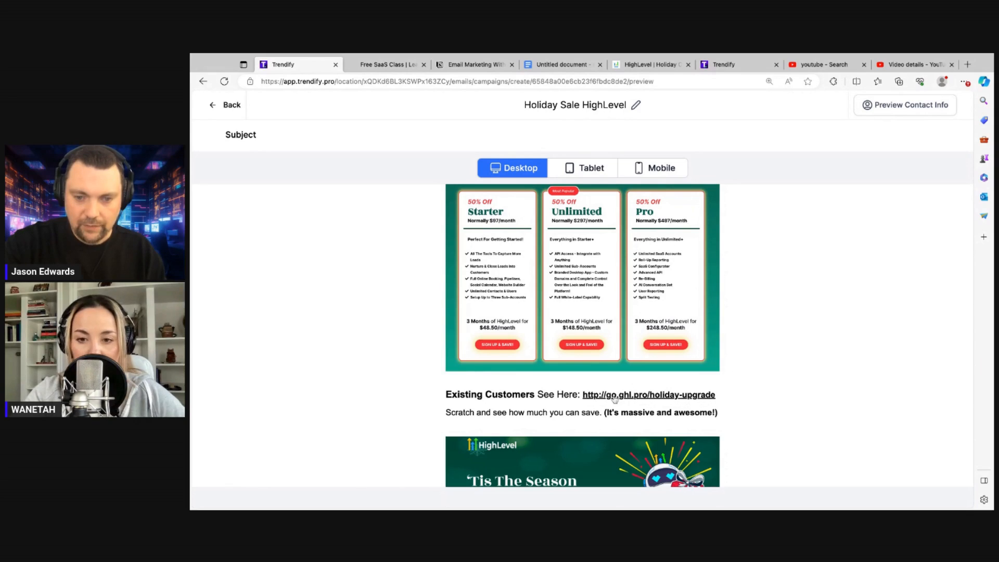
Open the holiday-upgrade link in a new tab, then scroll the preview through the scratch-card graphic and bonus rundown
{"action": "left_click", "coordinate": [650, 396]}
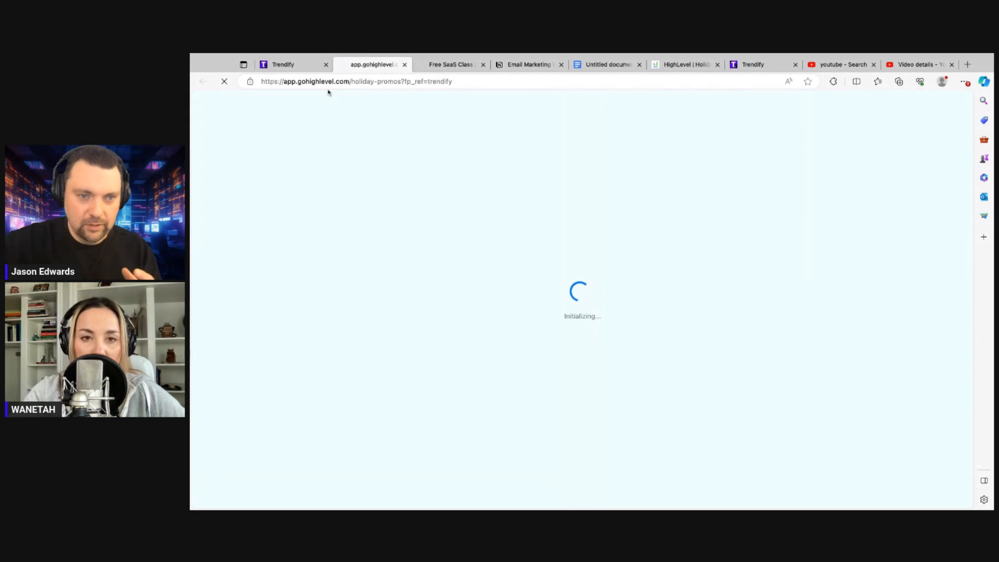
{"action": "left_click", "coordinate": [281, 66]}
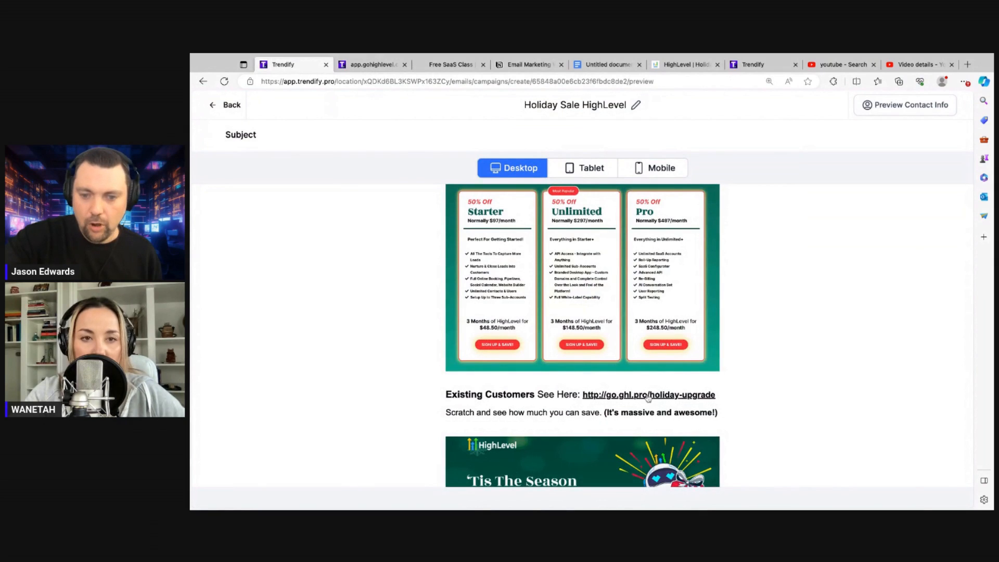
{"action": "scroll", "coordinate": [656, 397], "scroll_direction": "down", "scroll_amount": 6}
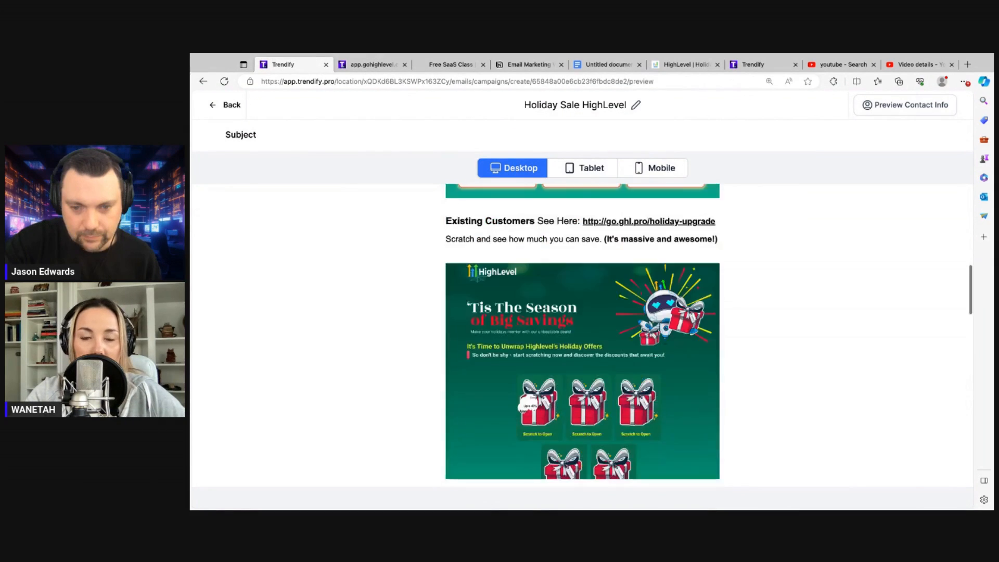
{"action": "scroll", "coordinate": [583, 333], "scroll_direction": "down", "scroll_amount": 3}
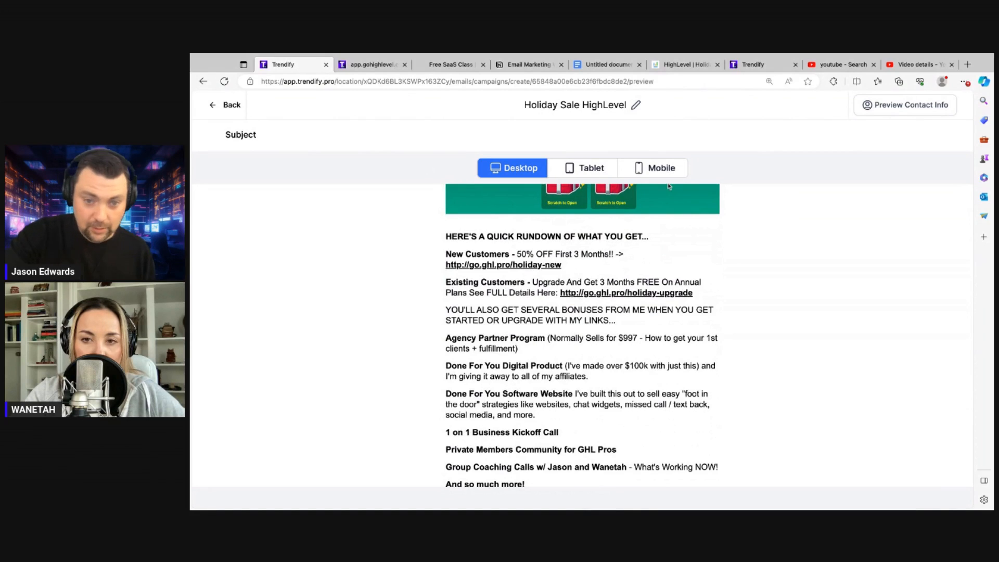
Return from the preview to the editor and bring up Send or Schedule with Send Now selected
{"action": "left_click", "coordinate": [221, 106]}
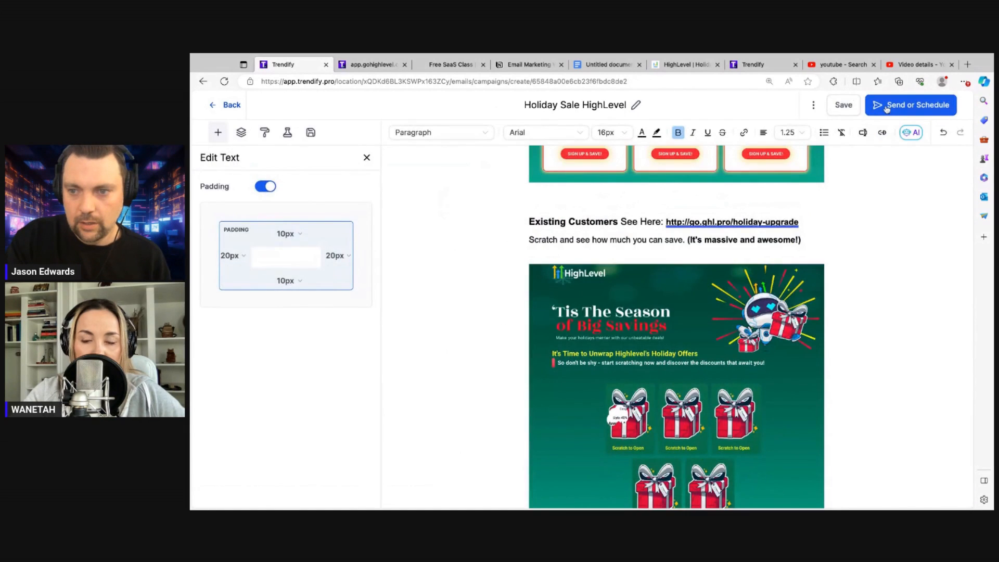
{"action": "left_click", "coordinate": [886, 107]}
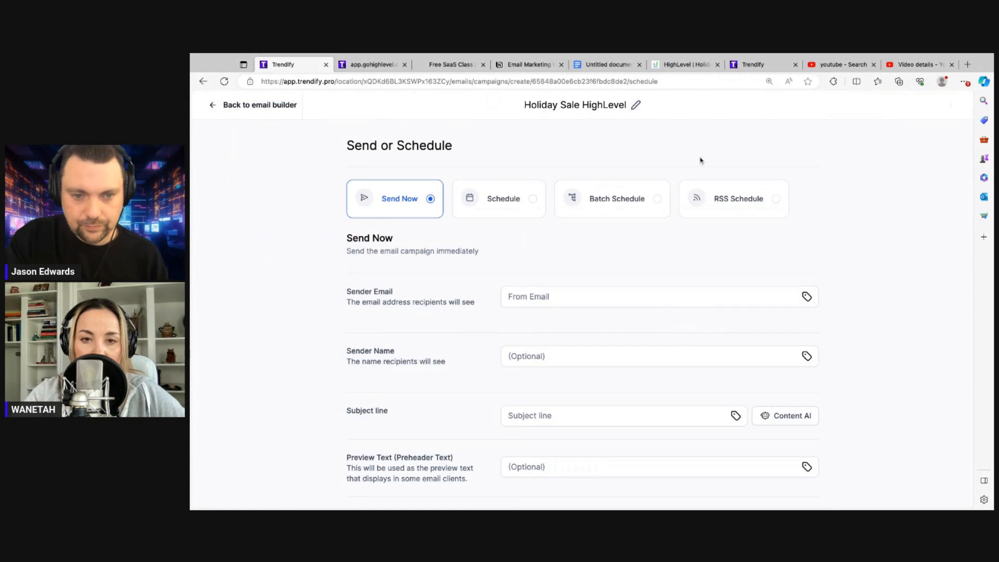
{"action": "left_click", "coordinate": [579, 305]}
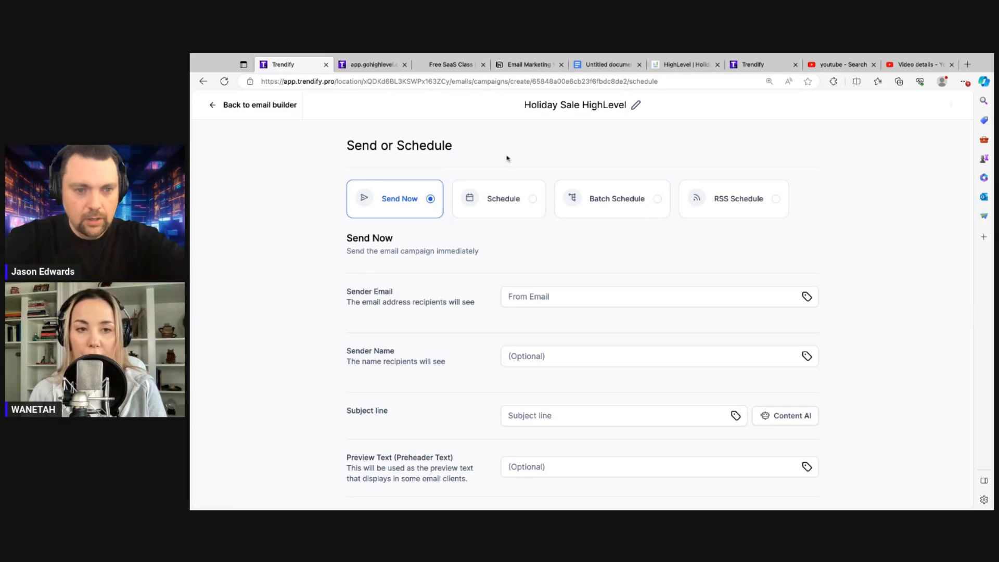
Fill in the From Email with the saved sender address, changing its domain
{"action": "left_click", "coordinate": [541, 294]}
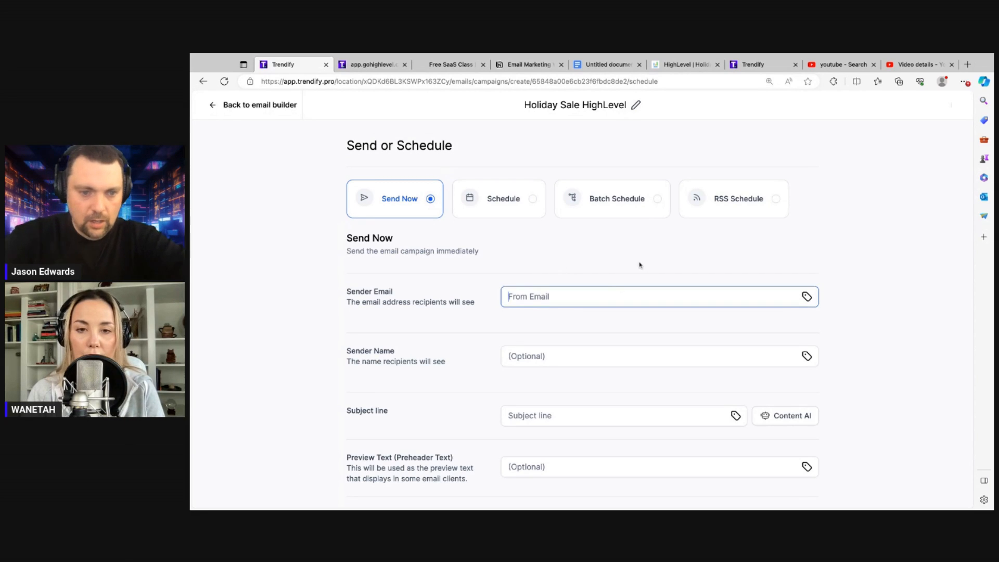
{"action": "key", "text": "super+v"}
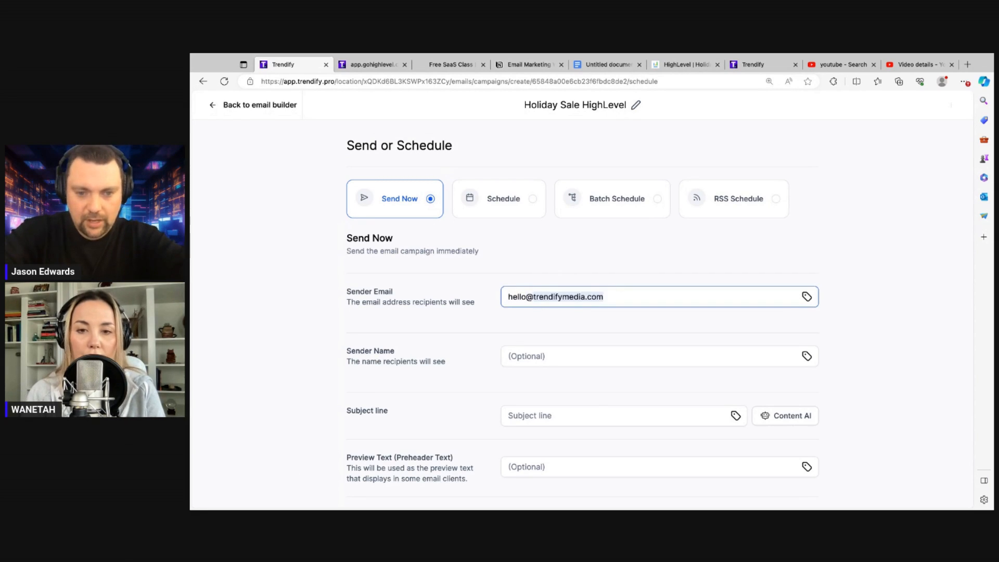
{"action": "type", "text": "ghl.pro"}
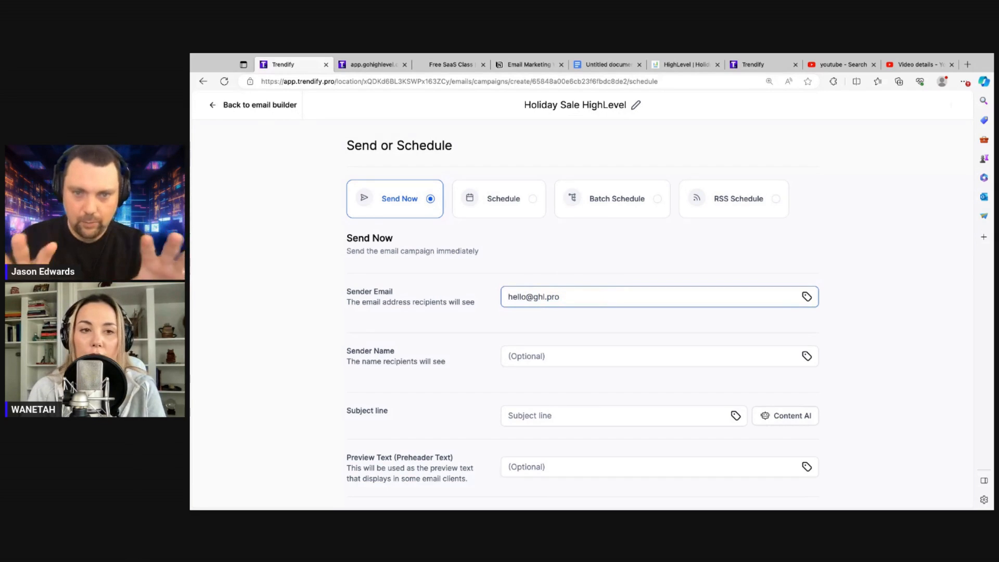
Enter the two hosts' names as the Sender Name
{"action": "scroll", "coordinate": [579, 317], "scroll_direction": "down", "scroll_amount": 1}
{"action": "left_click", "coordinate": [541, 331]}
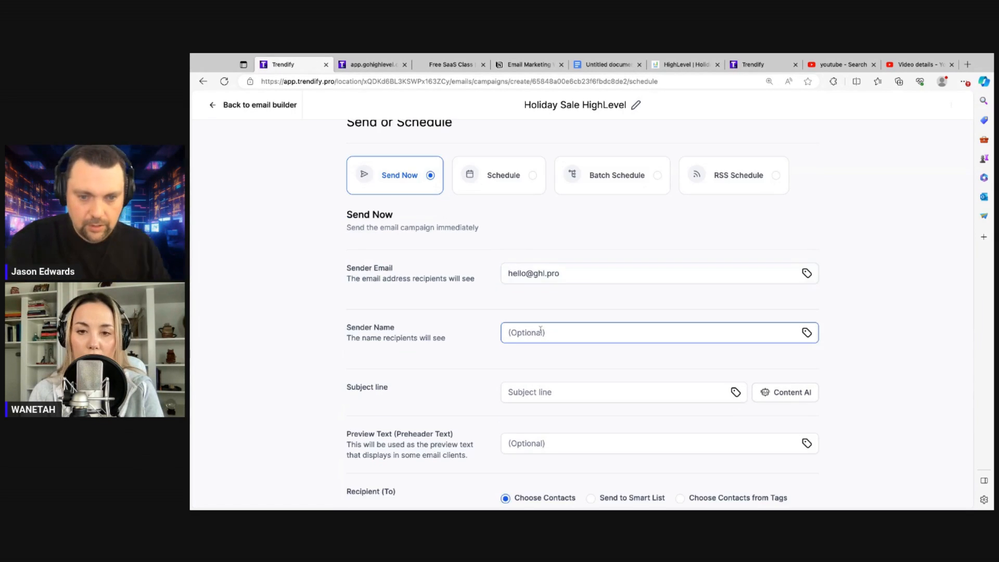
{"action": "type", "text": "Jas"}
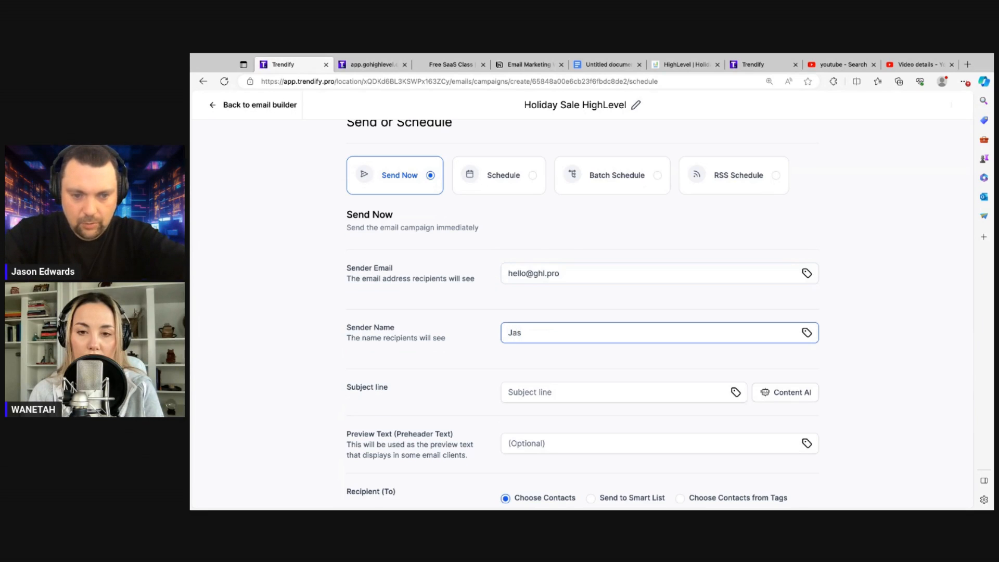
{"action": "type", "text": "on"}
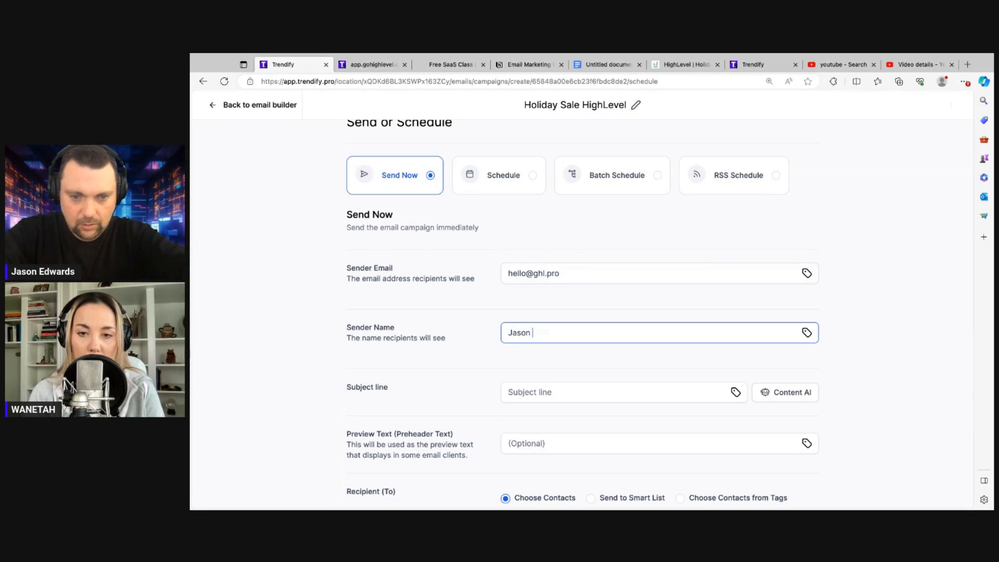
{"action": "type", "text": " and Wanetah"}
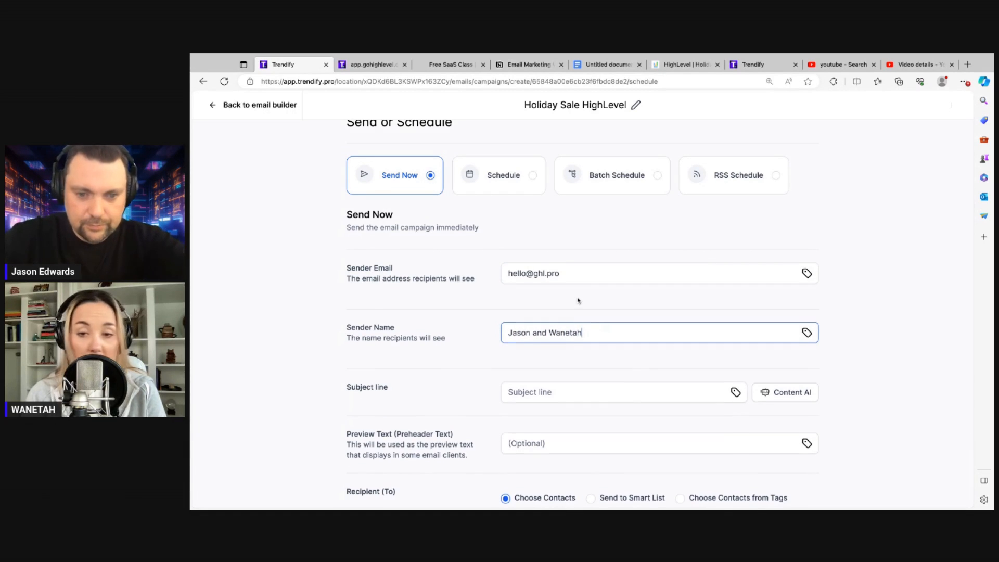
{"action": "scroll", "coordinate": [578, 299], "scroll_direction": "down", "scroll_amount": 1}
{"action": "scroll", "coordinate": [578, 301], "scroll_direction": "down", "scroll_amount": 1}
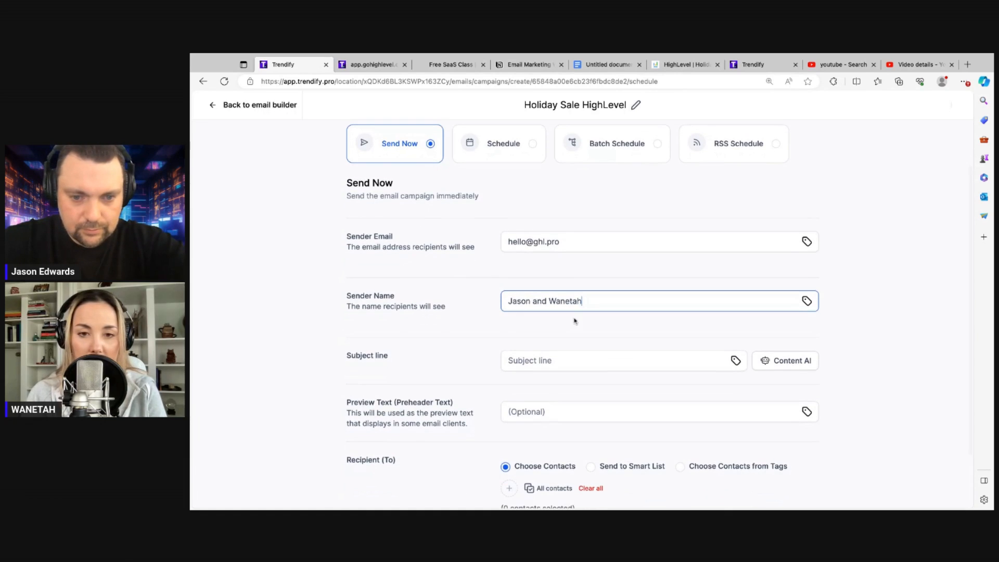
{"action": "scroll", "coordinate": [573, 333], "scroll_direction": "down", "scroll_amount": 1}
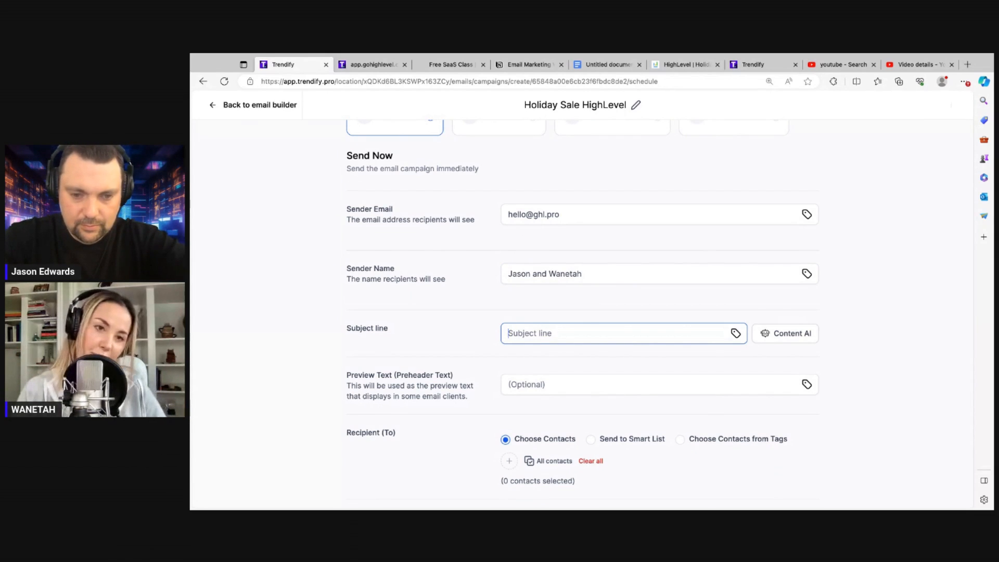
{"action": "type", "text": "HighLevel Holiday Sale Ends Soon"}
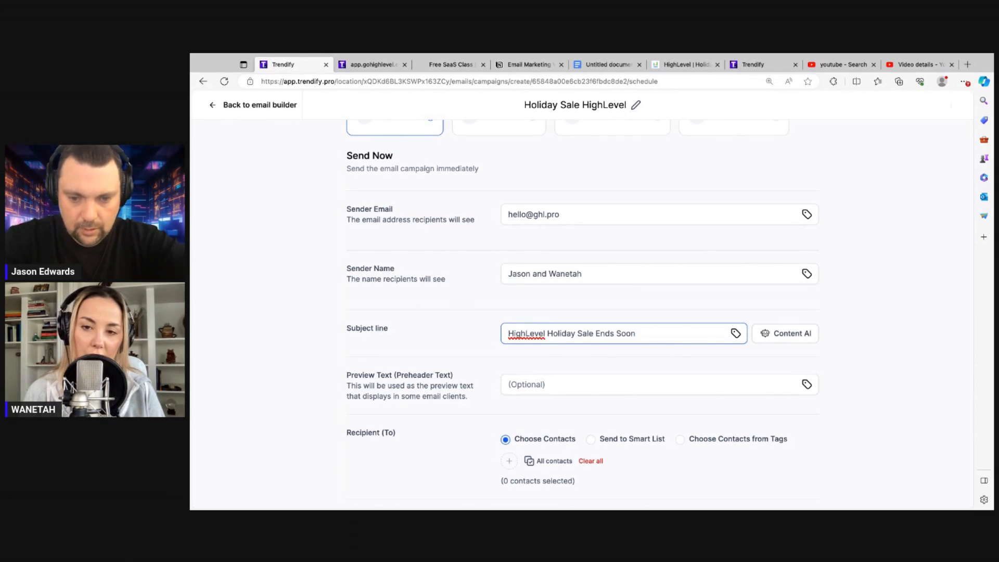
{"action": "key", "text": "ctrl+a"}
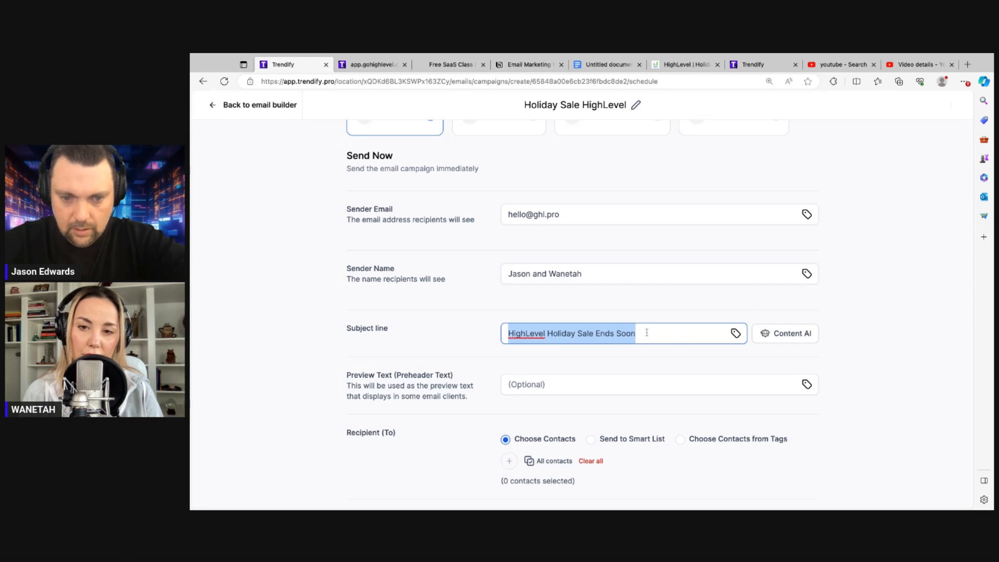
{"action": "type", "text": "Save "}
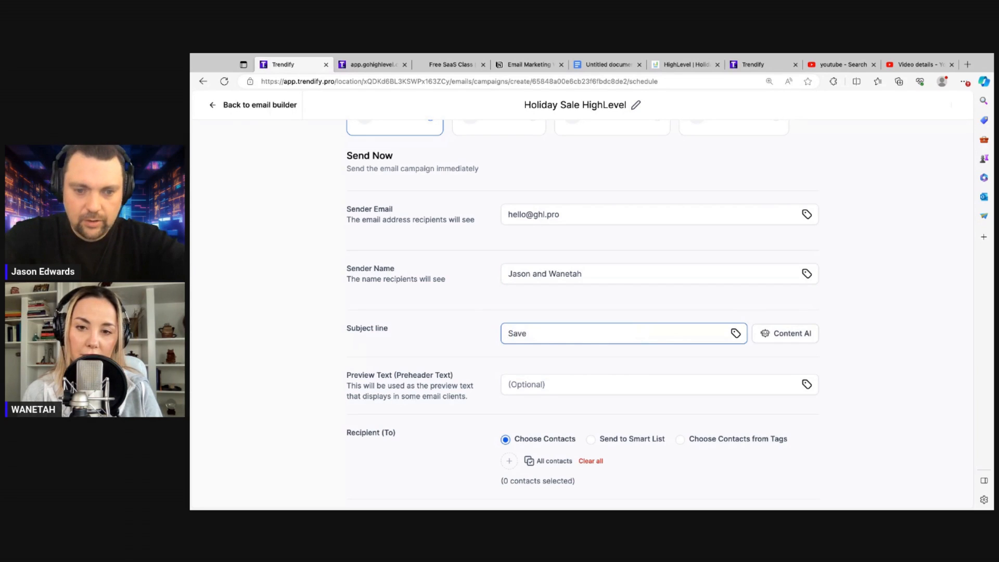
{"action": "type", "text": "50% On HighLevel (EN"}
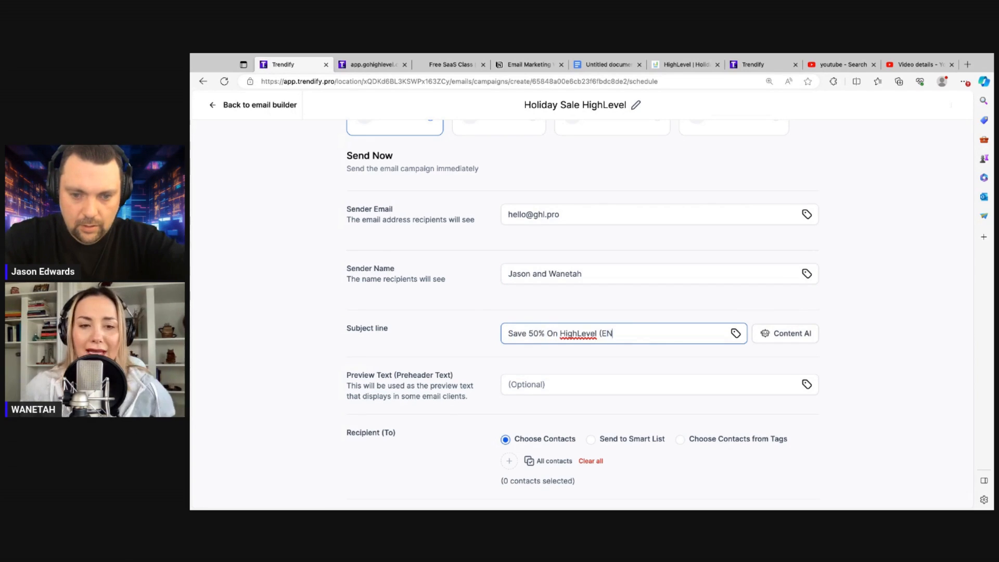
{"action": "type", "text": "DS SOON)"}
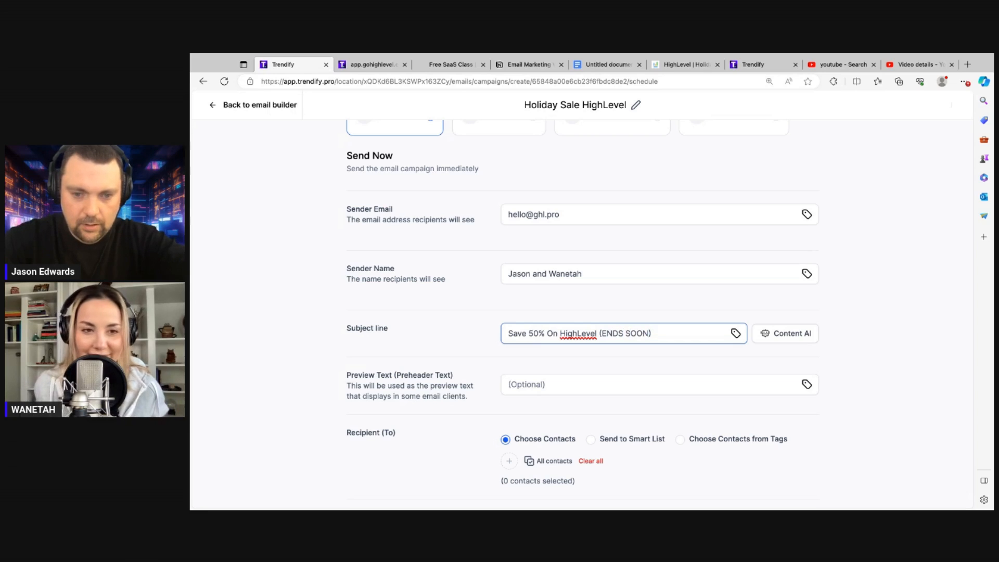
{"action": "left_click", "coordinate": [671, 308]}
{"action": "scroll", "coordinate": [670, 308], "scroll_direction": "down", "scroll_amount": 2}
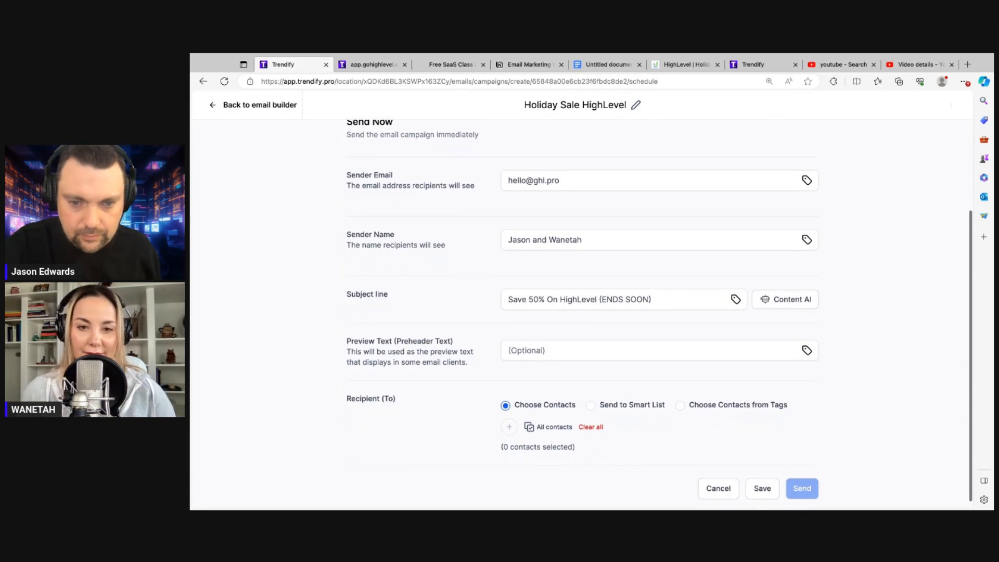
{"action": "left_click", "coordinate": [554, 297]}
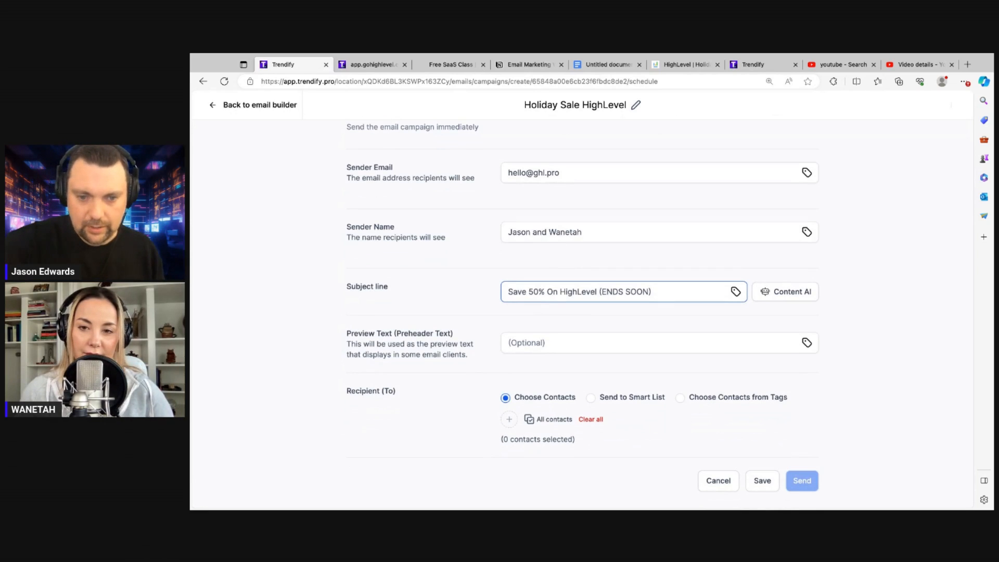
{"action": "left_click", "coordinate": [615, 332]}
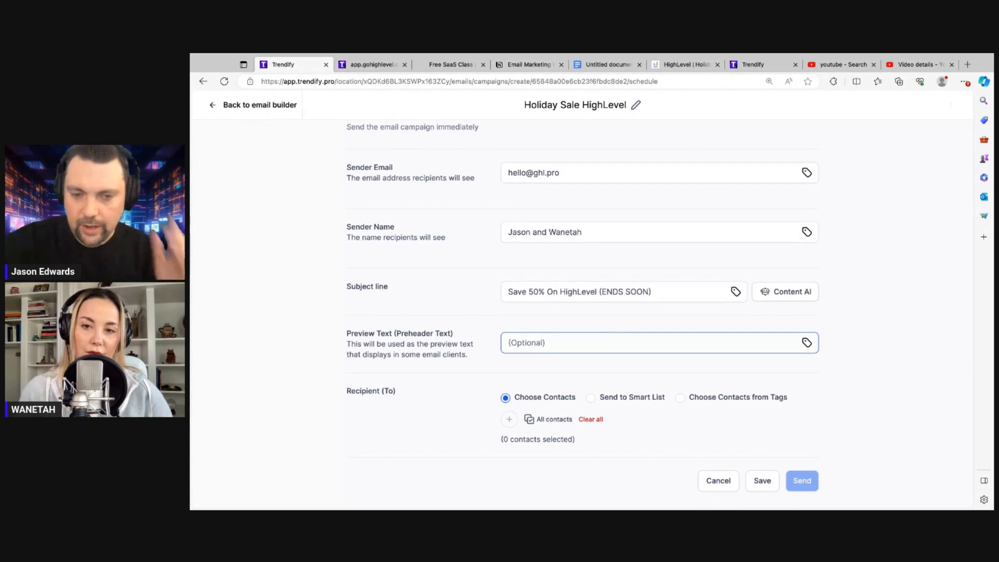
{"action": "left_click", "coordinate": [602, 318]}
{"action": "left_click", "coordinate": [534, 296]}
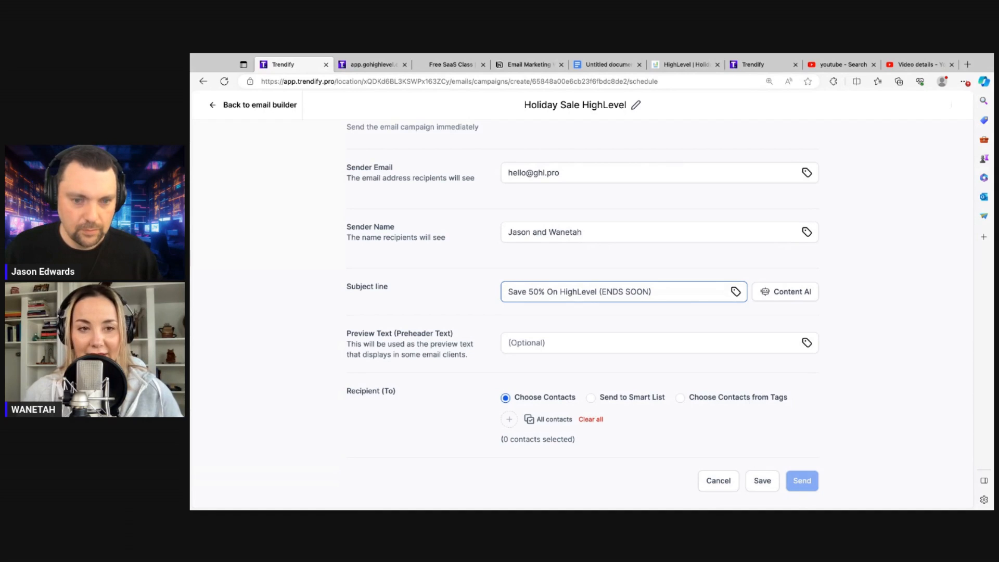
Replace 'Save 50%' with 'Half Off' in the subject and add '!' after ENDS SOON
{"action": "key", "text": "shift+alt+Left"}
{"action": "key", "text": "shift+alt+Left"}
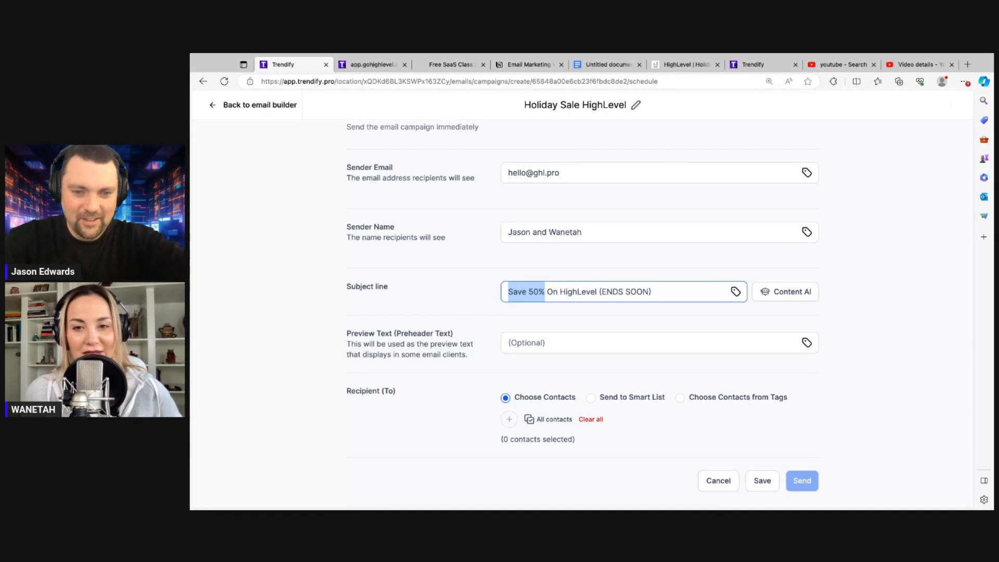
{"action": "type", "text": "H"}
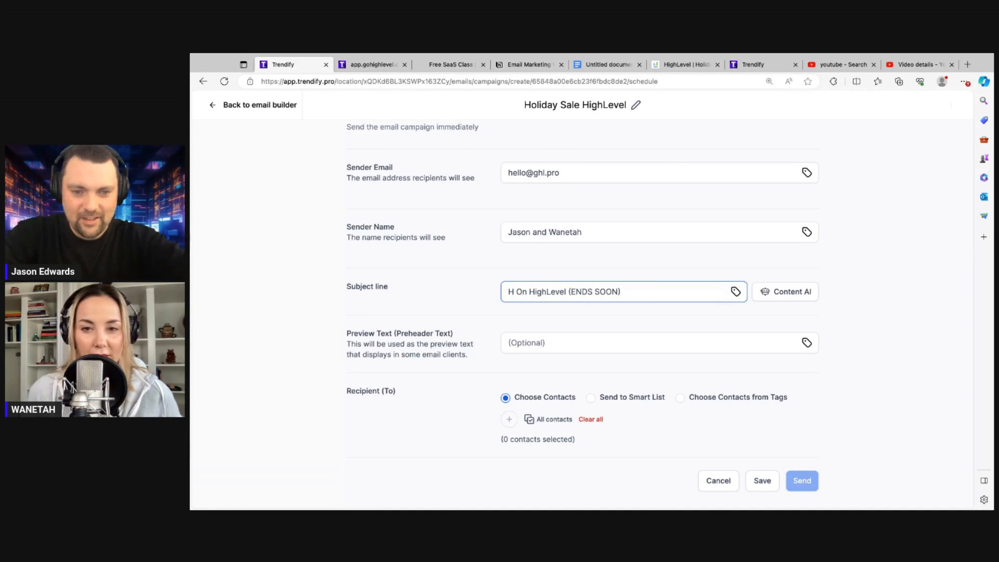
{"action": "type", "text": "alf O"}
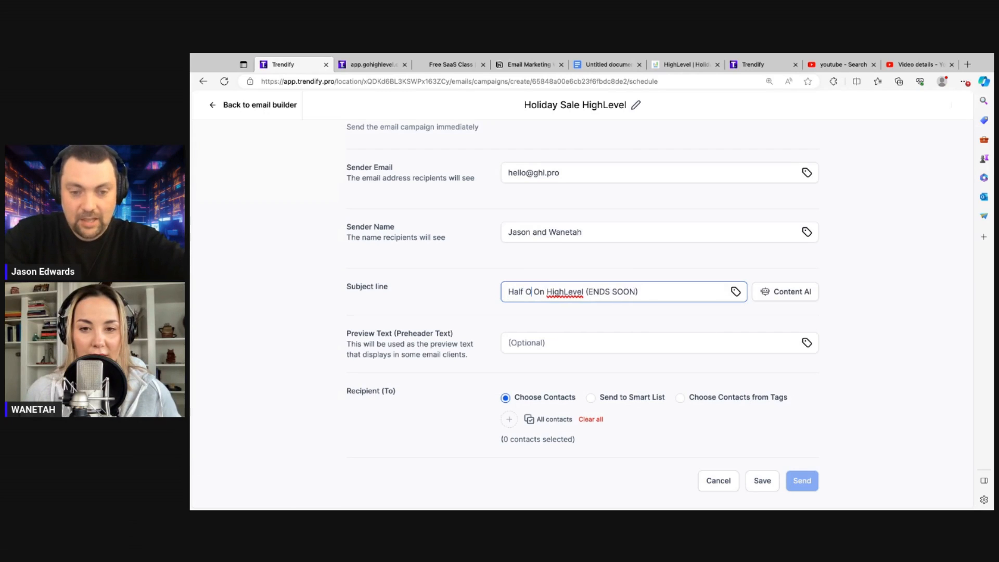
{"action": "type", "text": "ff"}
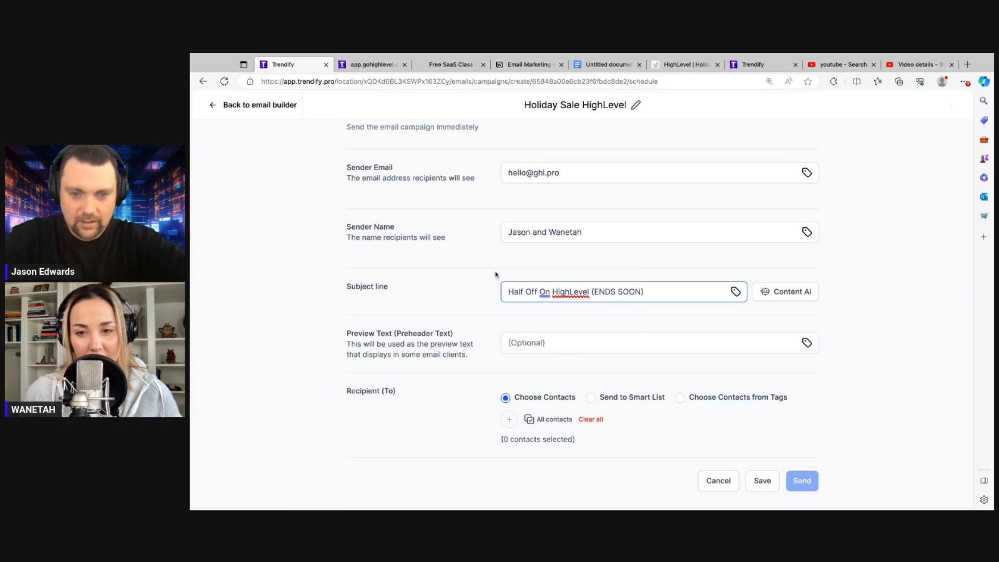
{"action": "left_click", "coordinate": [496, 275]}
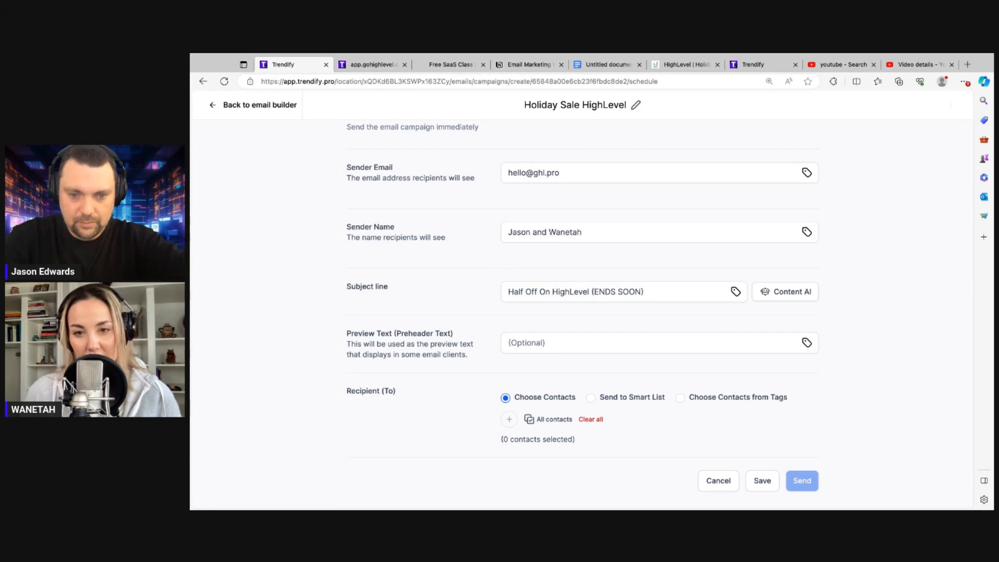
{"action": "left_click", "coordinate": [599, 289]}
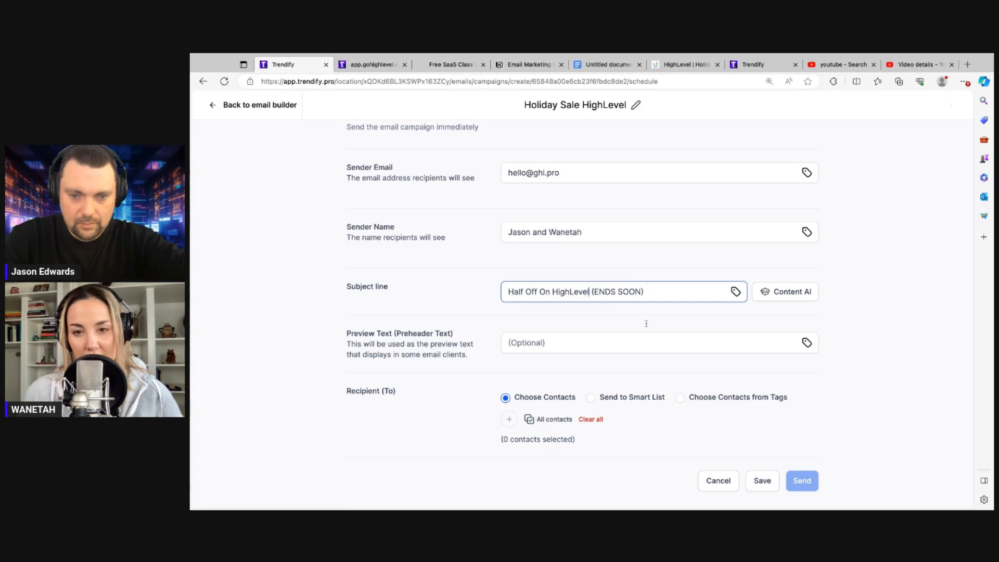
{"action": "type", "text": "!"}
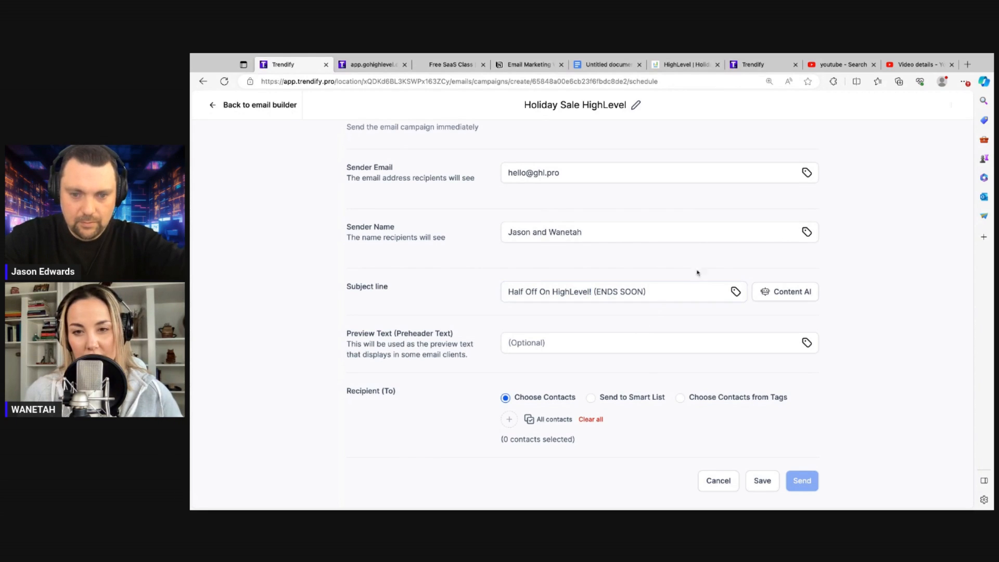
{"action": "left_click", "coordinate": [675, 292]}
{"action": "type", "text": "!"}
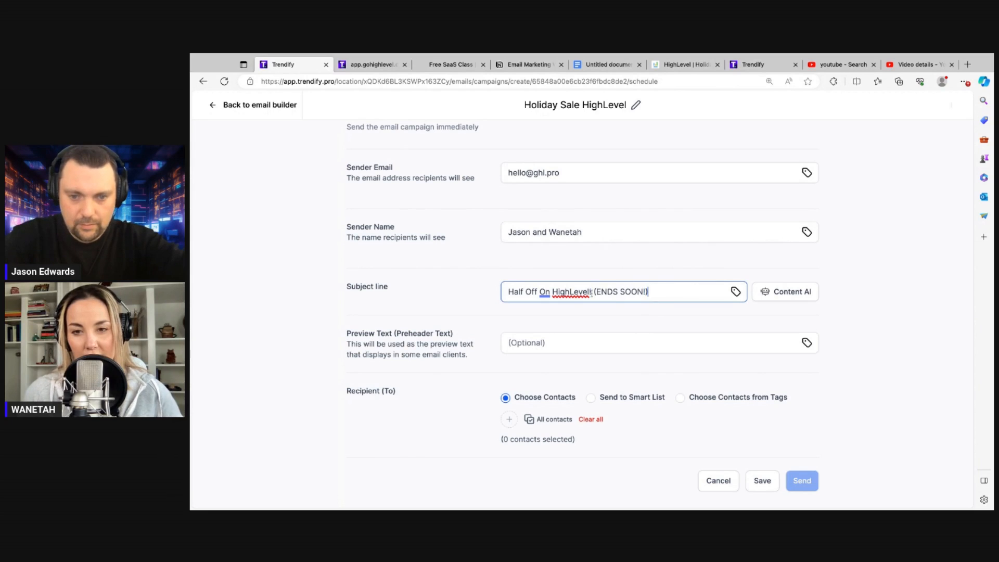
{"action": "left_click", "coordinate": [592, 292]}
{"action": "key", "text": "BackSpace"}
{"action": "left_click", "coordinate": [695, 270]}
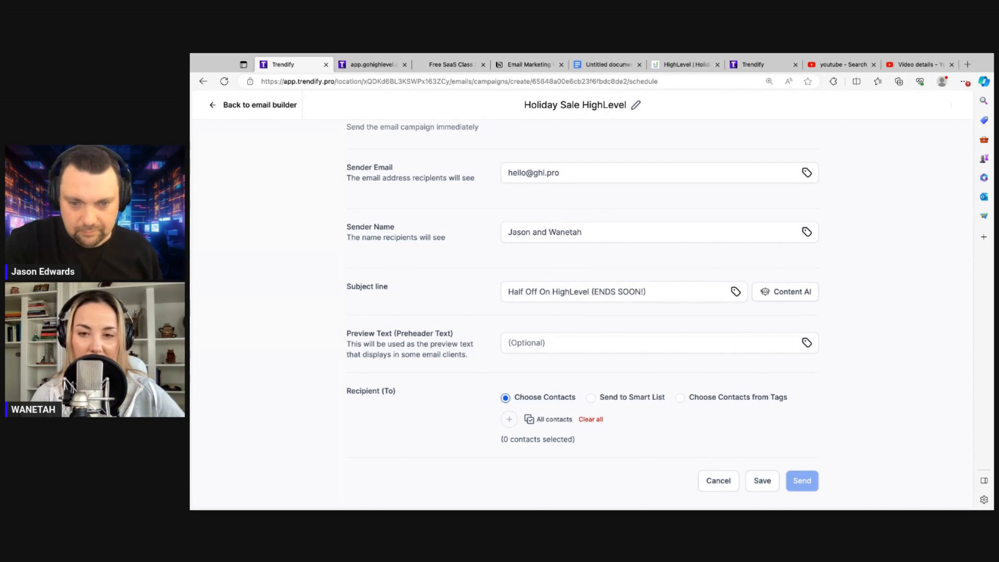
Change 'Half Off On' to '50% Off On' so the subject reads '50% Off On HighLevel (ENDS SOON!)'
{"action": "left_click", "coordinate": [607, 241]}
{"action": "left_click", "coordinate": [550, 286]}
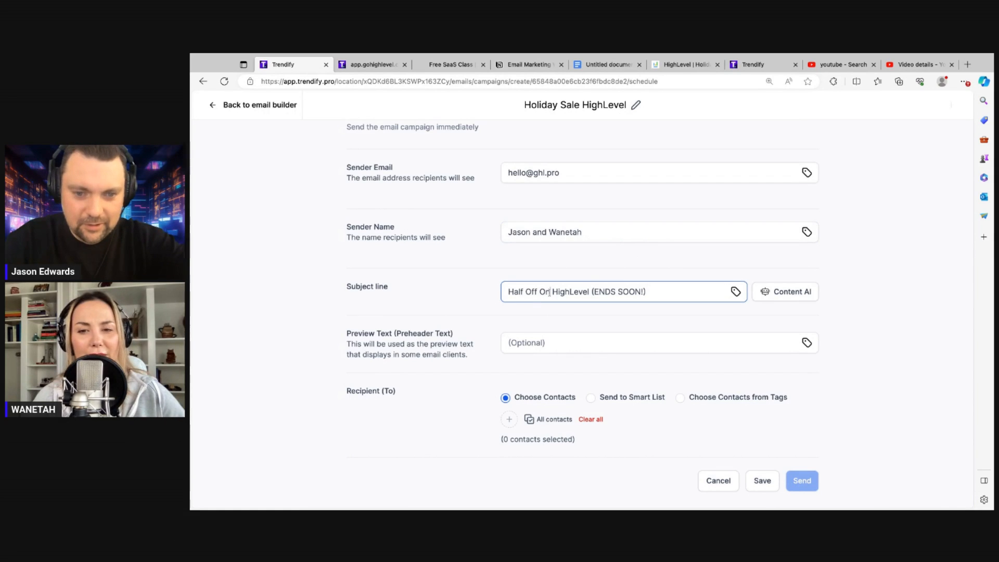
{"action": "left_click_drag", "start_coordinate": [551, 292], "coordinate": [507, 293]}
{"action": "type", "text": "50% Off On"}
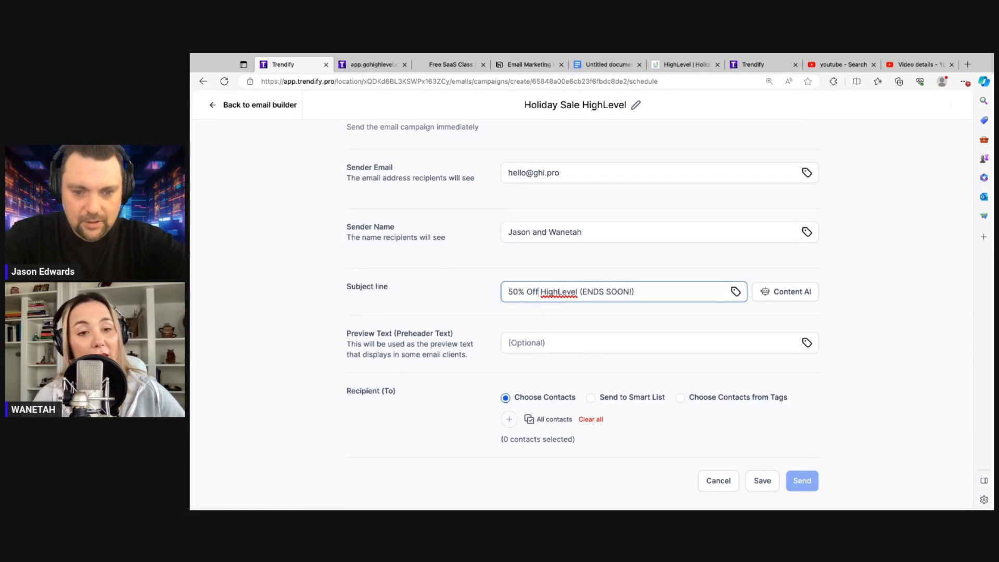
{"action": "key", "text": "BackSpace"}
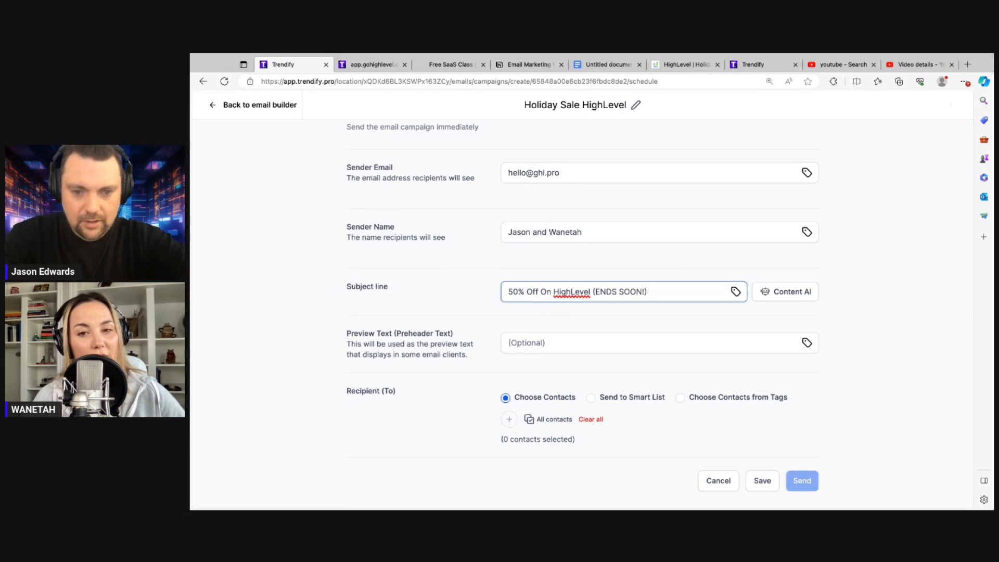
{"action": "left_click", "coordinate": [516, 269]}
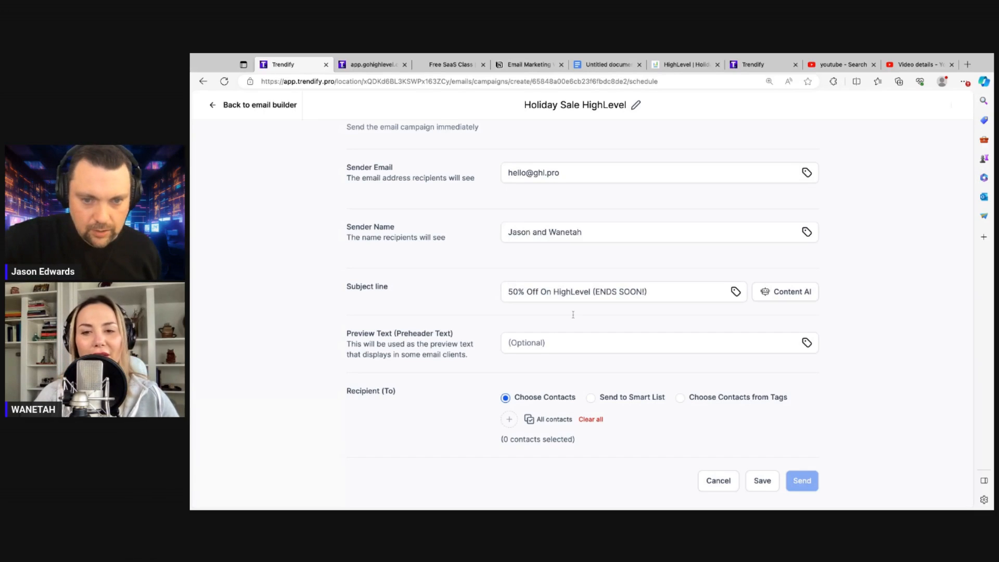
{"action": "left_click", "coordinate": [539, 341]}
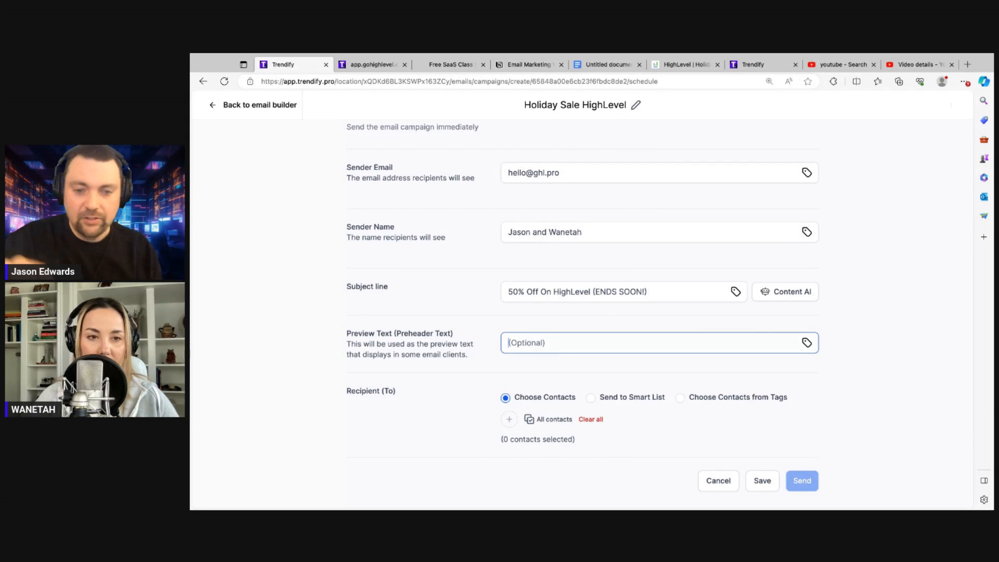
Replace the draft 'This is crazy!' with preview text 'The biggest sale of the year on HighLevel'
{"action": "type", "text": "This"}
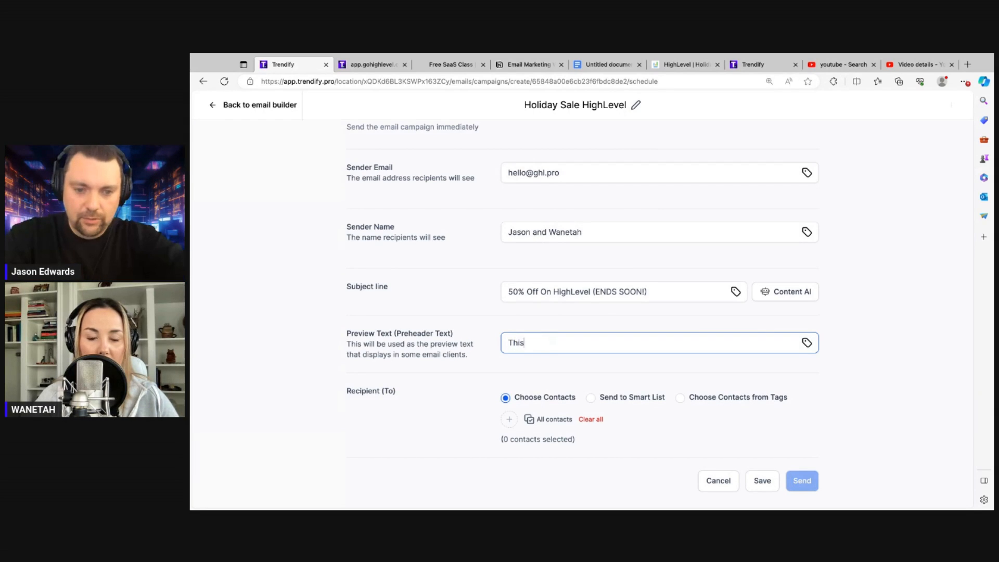
{"action": "type", "text": " is crazy!"}
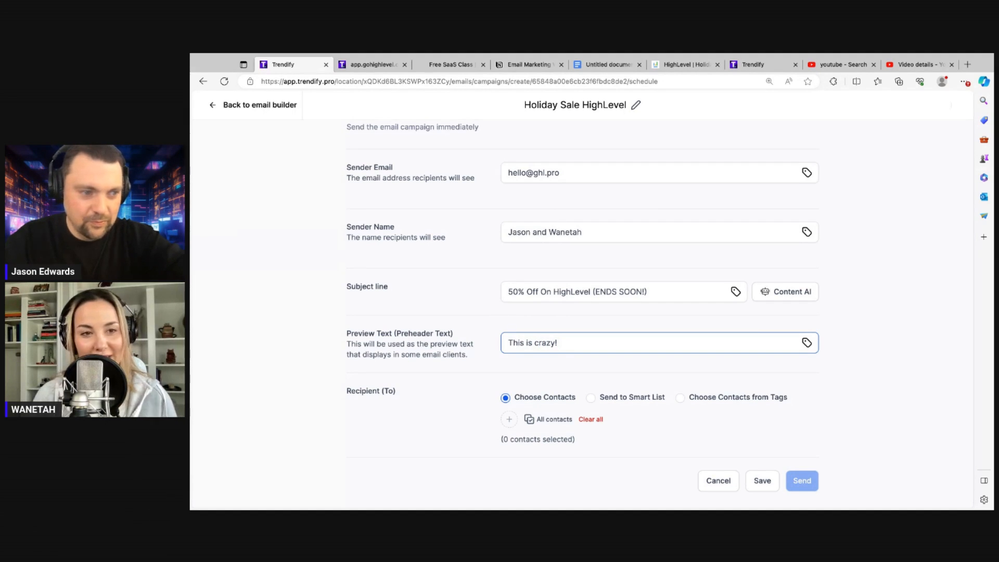
{"action": "key", "text": "ctrl+a"}
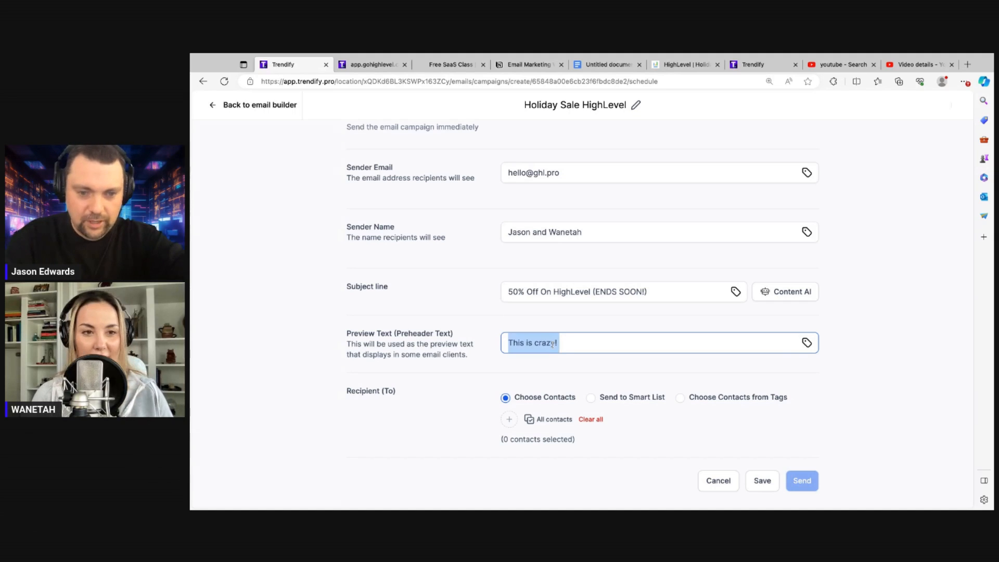
{"action": "key", "text": "BackSpace"}
{"action": "type", "text": "The biggest sale of the year"}
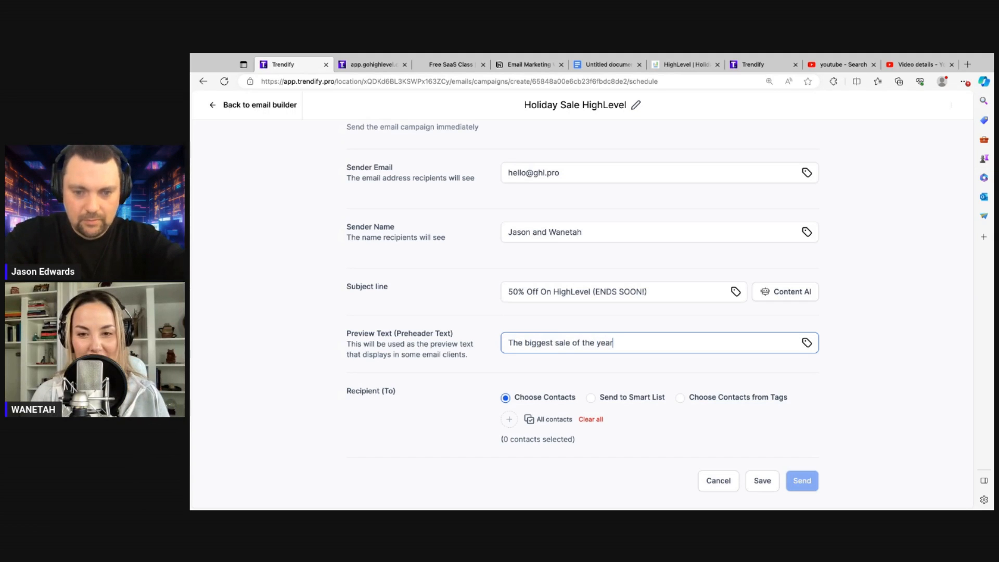
{"action": "type", "text": " on HighLevel"}
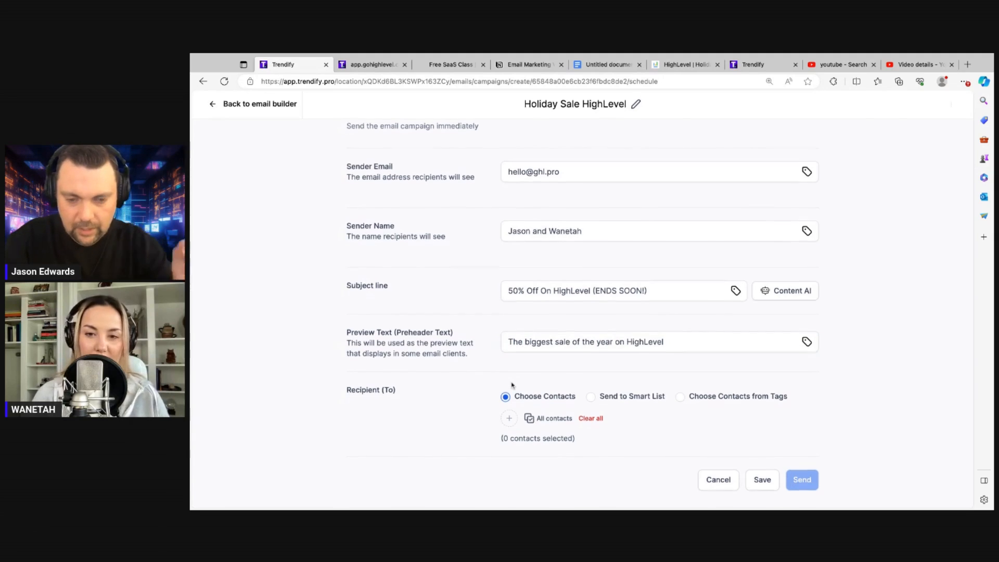
{"action": "left_click", "coordinate": [512, 385]}
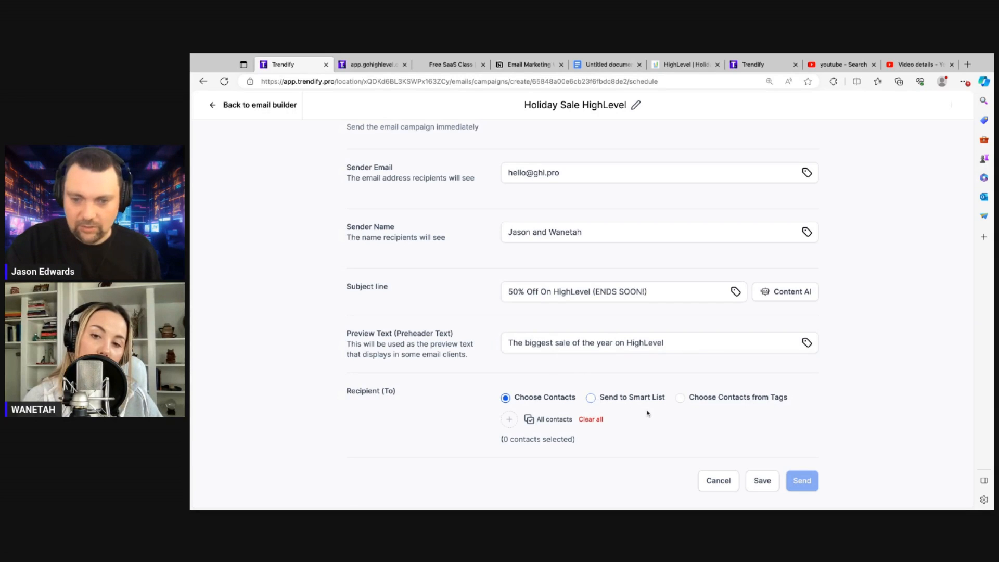
Try tag-based recipients, then switch Recipient (To) to Choose Contacts instead
{"action": "left_click", "coordinate": [681, 398]}
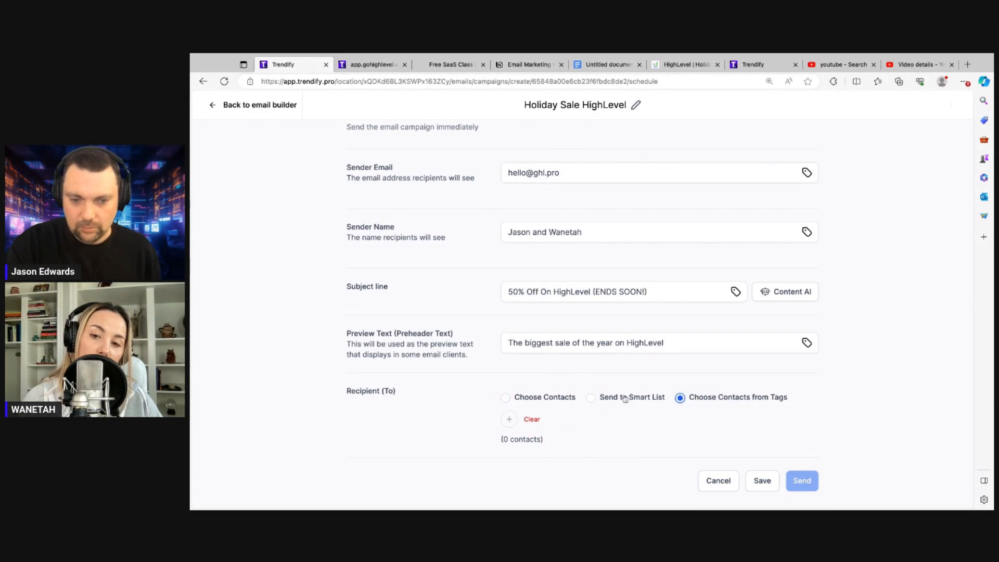
{"action": "left_click", "coordinate": [510, 420]}
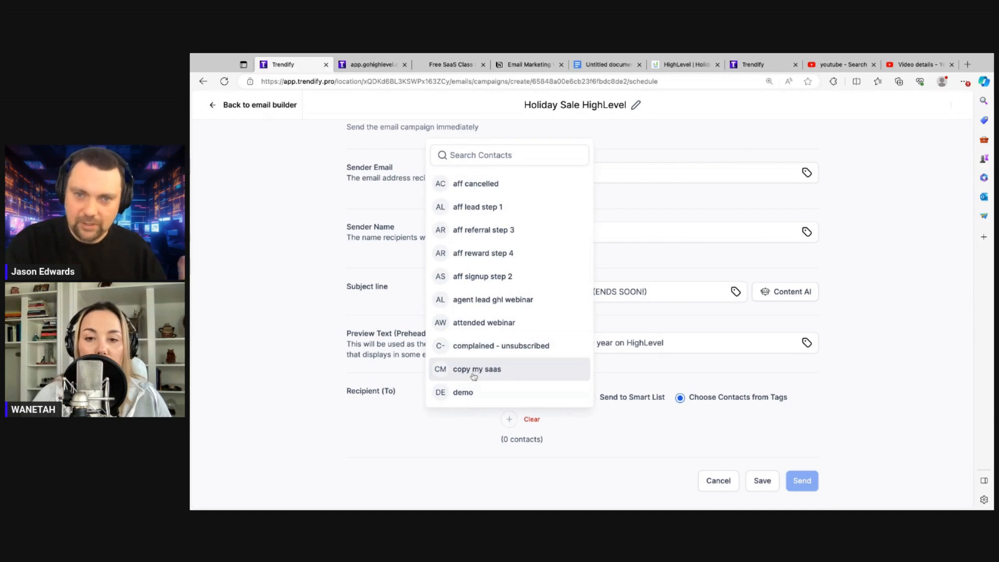
{"action": "left_click", "coordinate": [687, 371]}
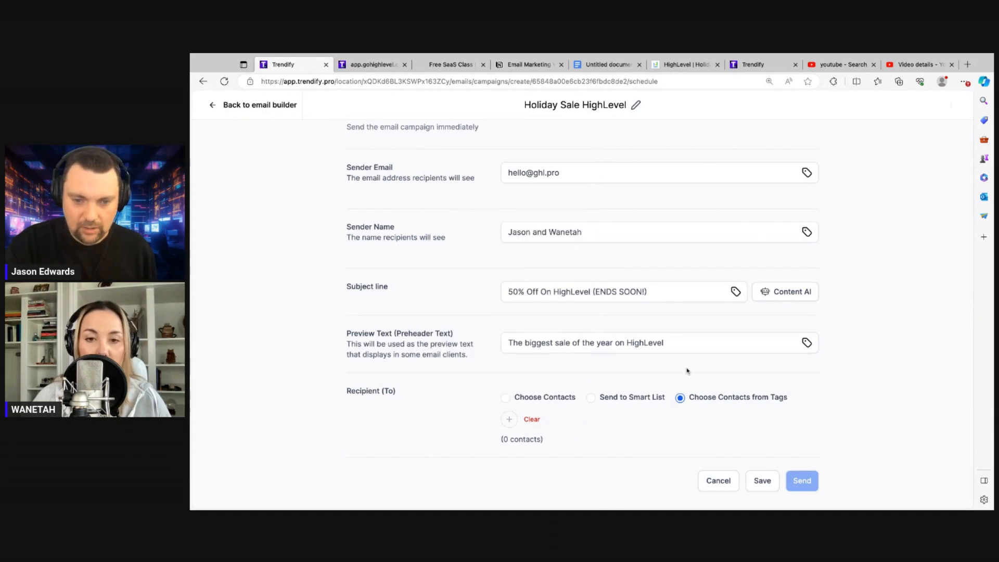
{"action": "left_click", "coordinate": [506, 399]}
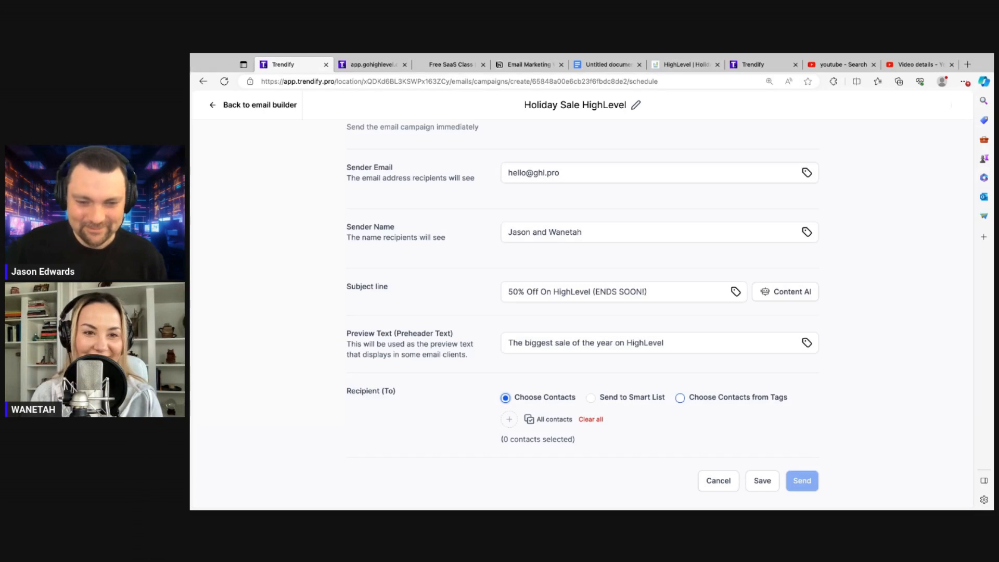
Select All contacts (1153) as recipients, save the campaign, and dismiss the confirmation
{"action": "left_click", "coordinate": [539, 419]}
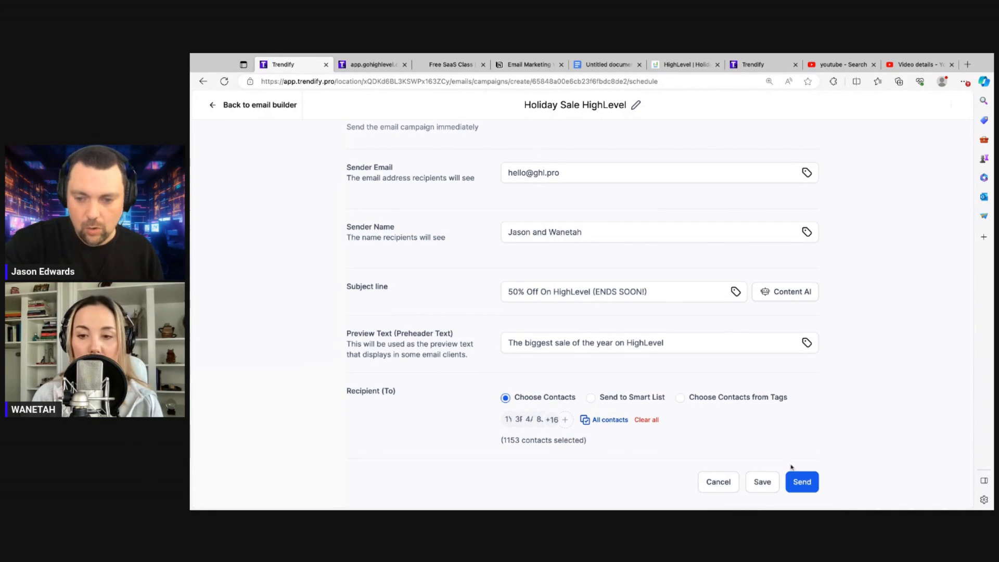
{"action": "scroll", "coordinate": [759, 451], "scroll_direction": "down", "scroll_amount": 1}
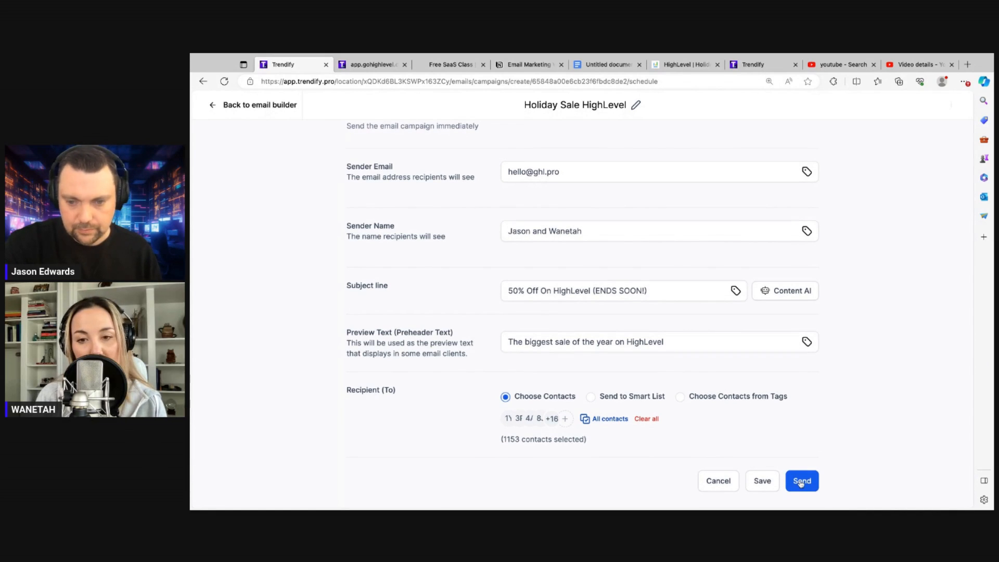
{"action": "left_click", "coordinate": [763, 485]}
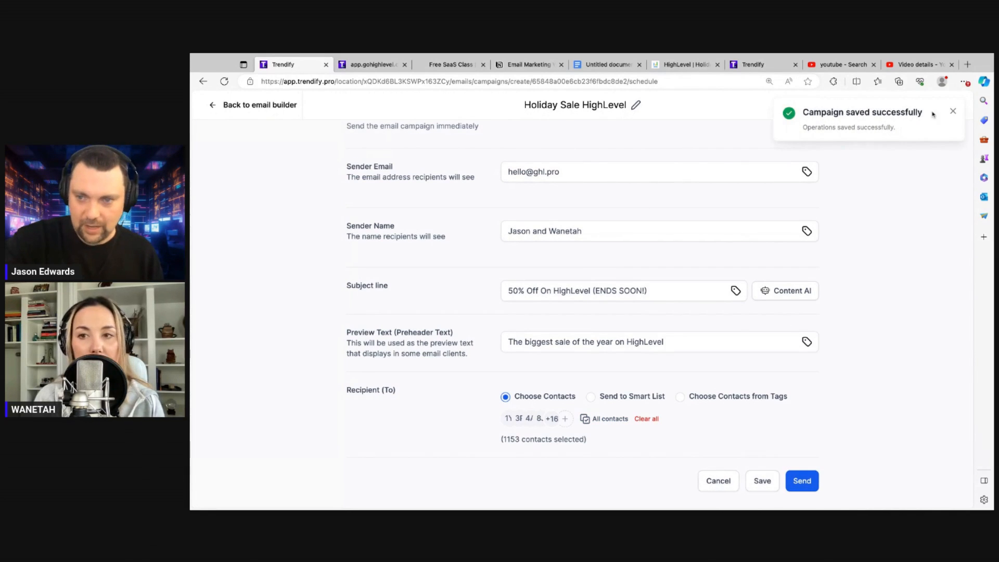
{"action": "left_click", "coordinate": [951, 112]}
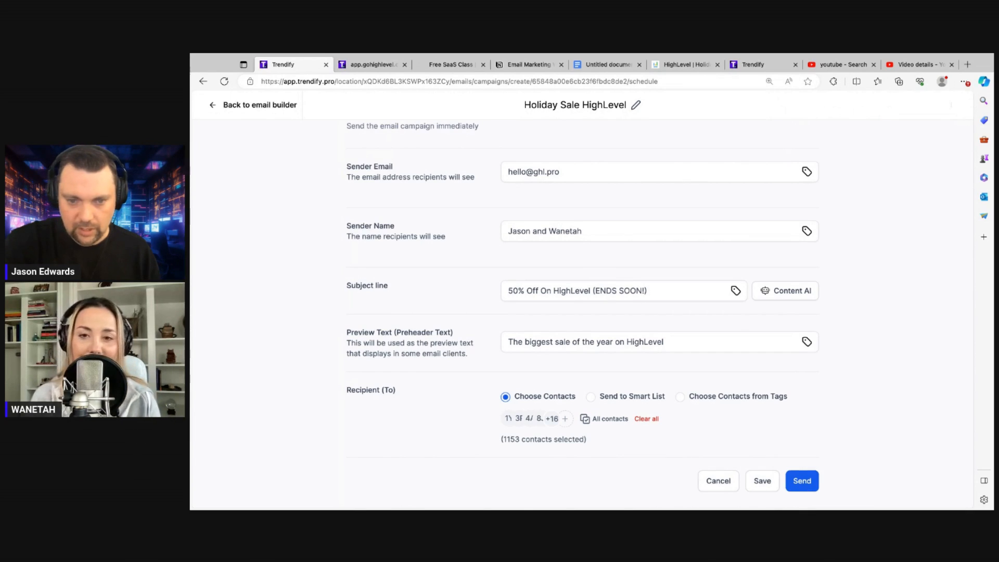
Send the Holiday Sale campaign, then load full Statistics for Think and Grow Rich Free Book
{"action": "left_click", "coordinate": [808, 490]}
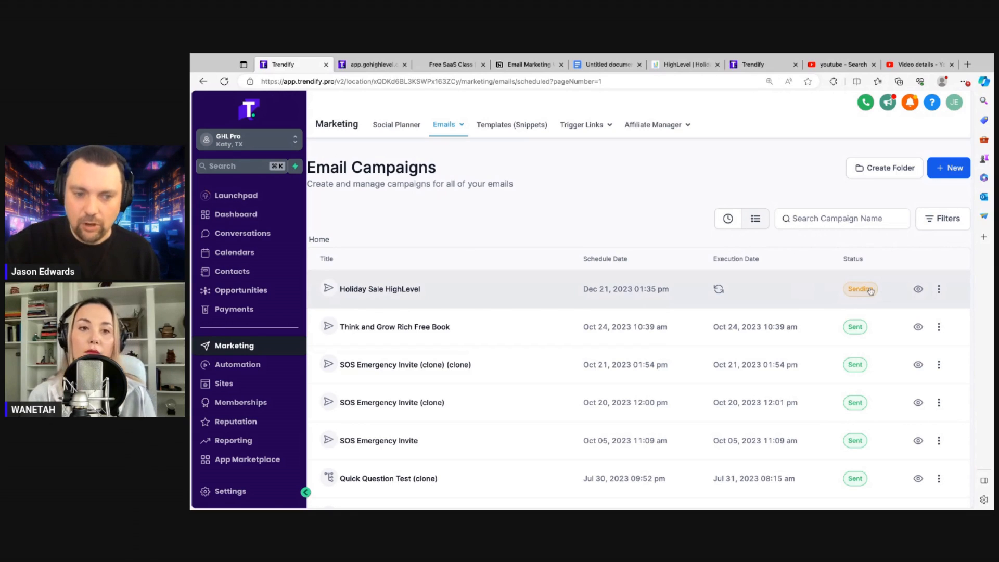
{"action": "left_click", "coordinate": [939, 328]}
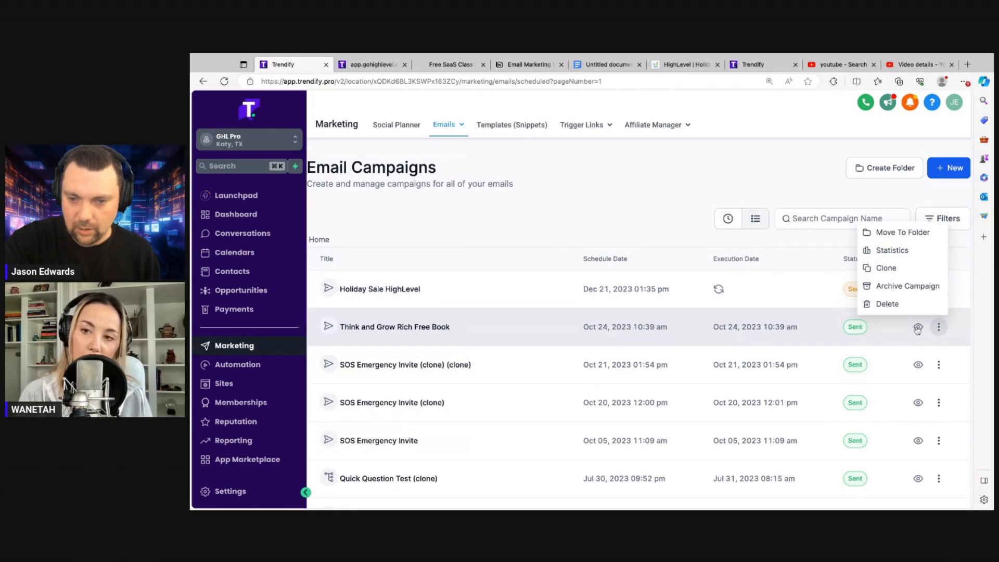
{"action": "left_click", "coordinate": [885, 250]}
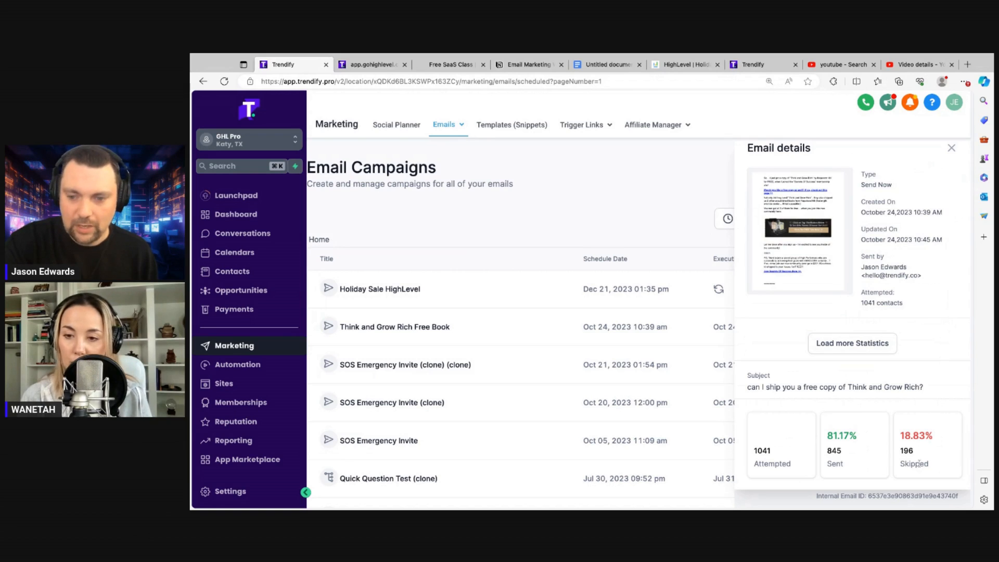
{"action": "scroll", "coordinate": [918, 463], "scroll_direction": "down", "scroll_amount": 1}
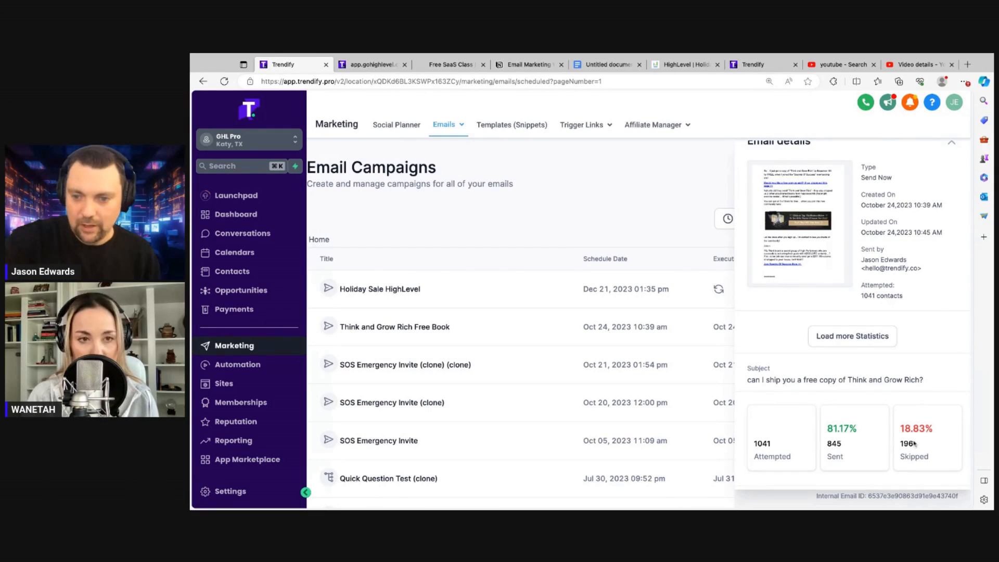
{"action": "scroll", "coordinate": [914, 443], "scroll_direction": "down", "scroll_amount": 1}
{"action": "scroll", "coordinate": [914, 443], "scroll_direction": "down", "scroll_amount": 3}
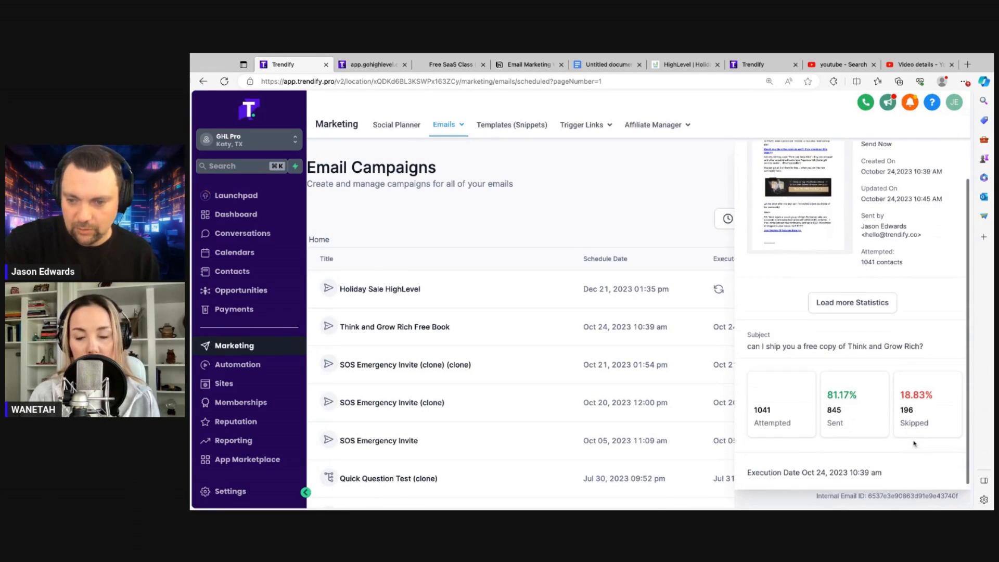
{"action": "left_click", "coordinate": [841, 298]}
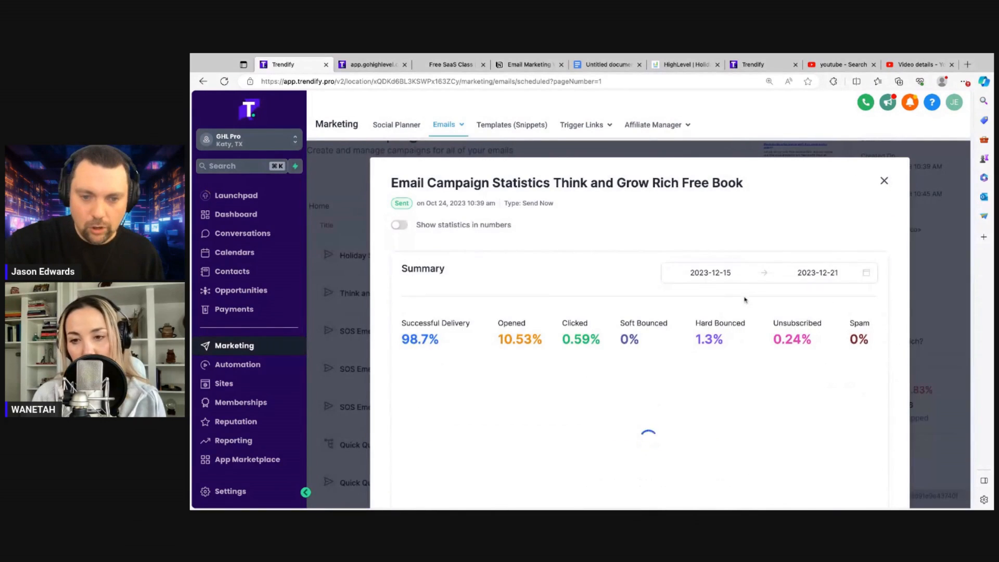
Show the Think and Grow Rich statistics as counts, review them, and close the window
{"action": "left_click", "coordinate": [397, 226]}
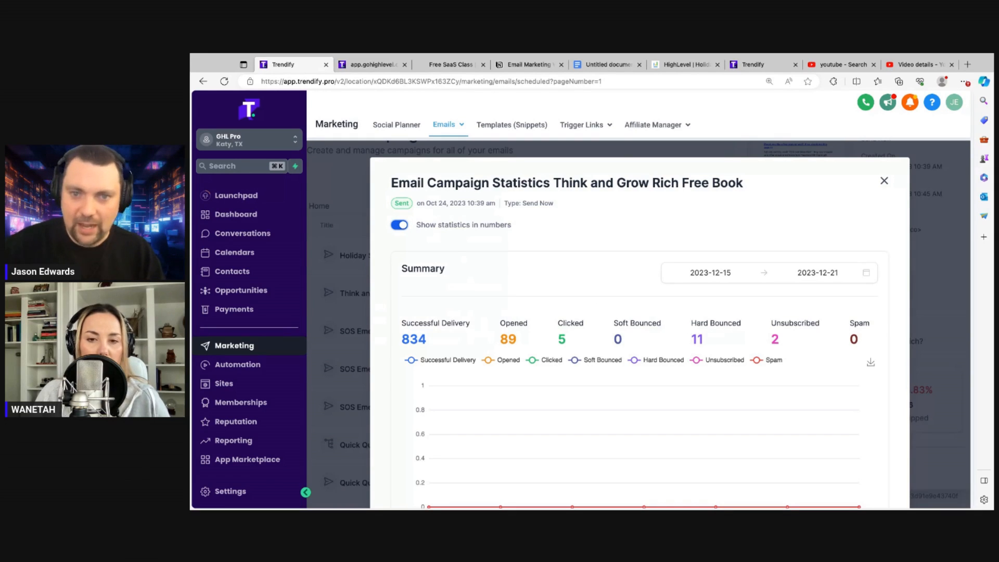
{"action": "left_click", "coordinate": [884, 182]}
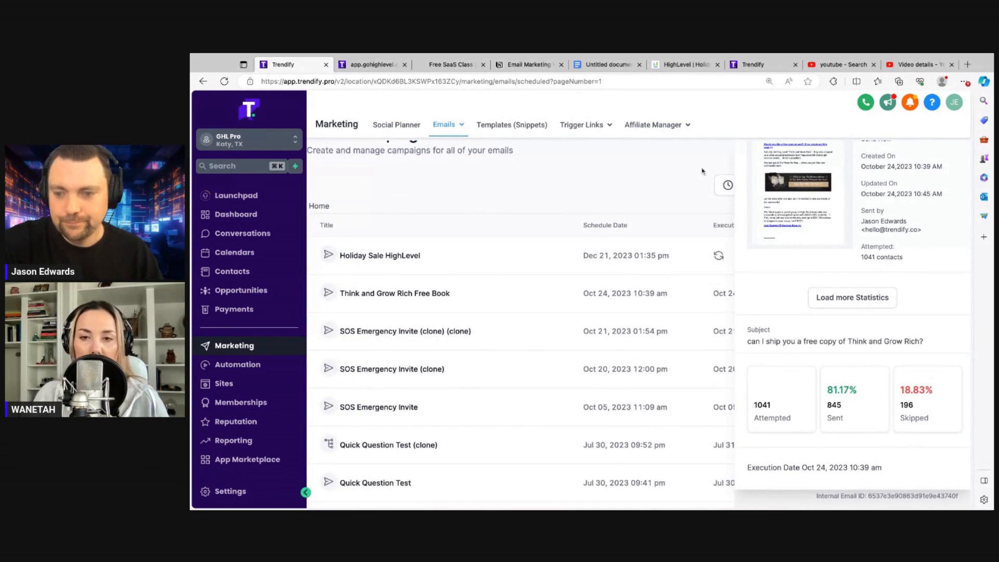
Close the Email details panel and reload the list so Holiday Sale HighLevel appears as Scheduled
{"action": "left_click", "coordinate": [677, 194]}
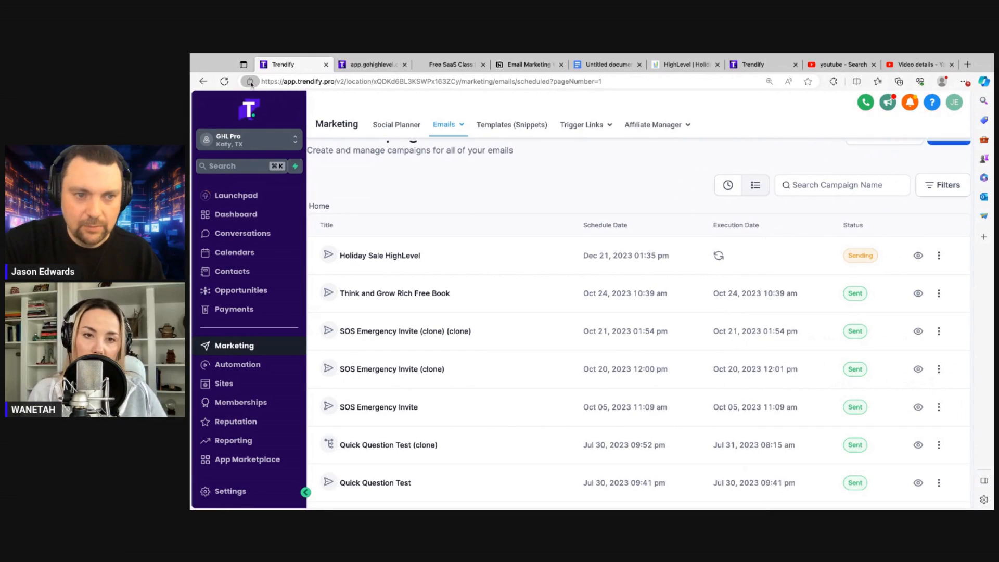
{"action": "left_click", "coordinate": [225, 82]}
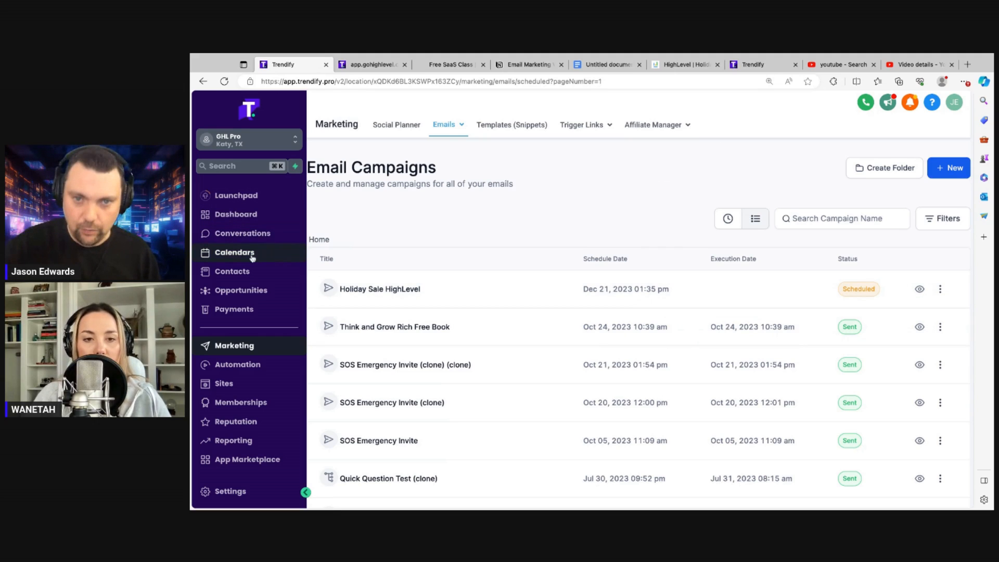
View Holiday Sale HighLevel's full statistics as numbers: 1088 delivered, 70 opened, 11 clicked, 50 hard bounced
{"action": "left_click", "coordinate": [938, 289]}
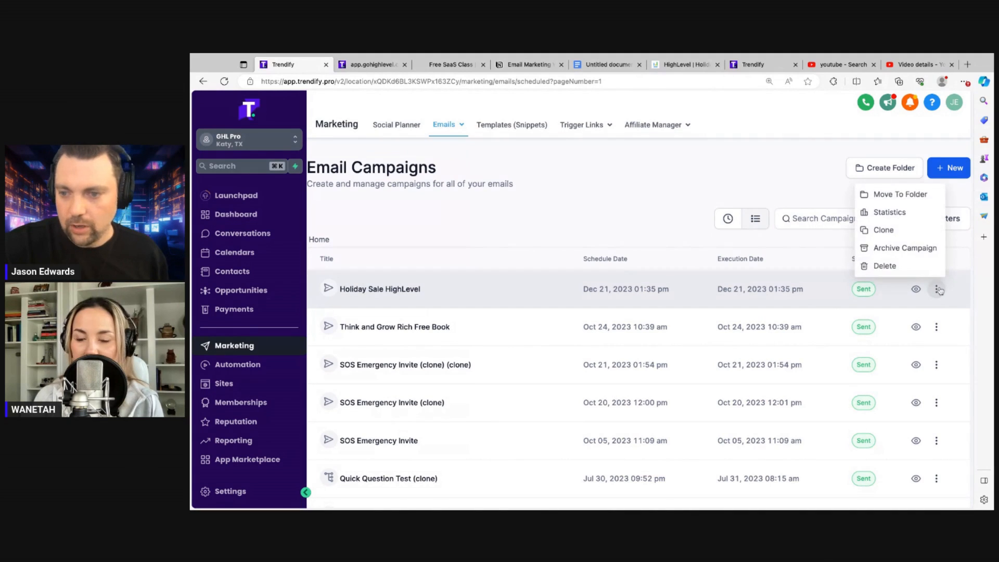
{"action": "left_click", "coordinate": [890, 212]}
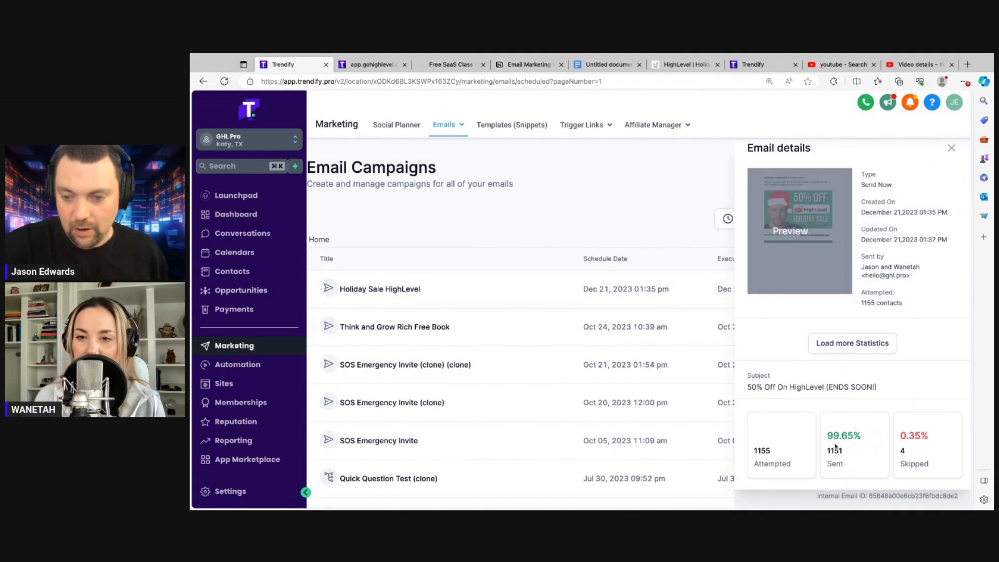
{"action": "left_click", "coordinate": [852, 343]}
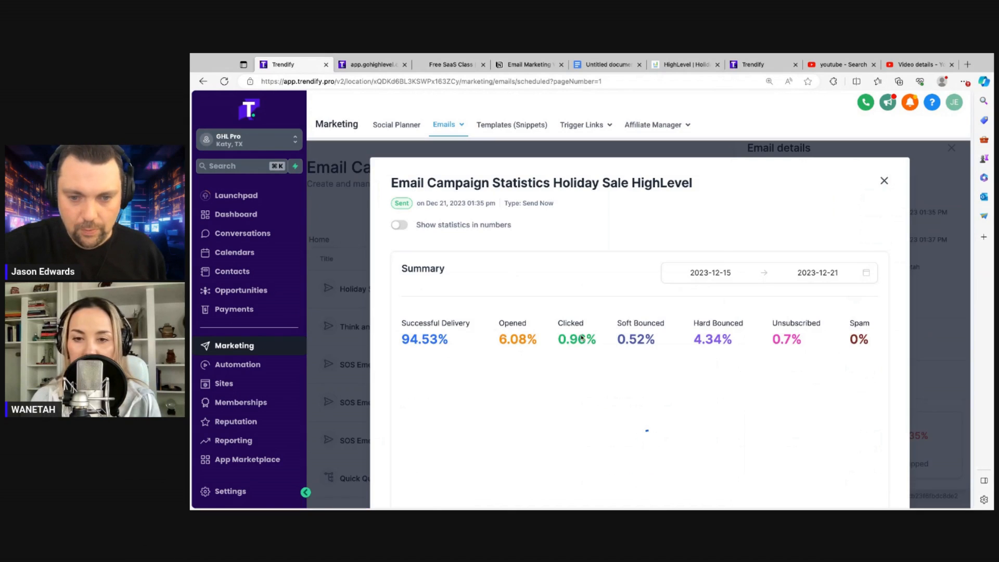
{"action": "left_click", "coordinate": [403, 228]}
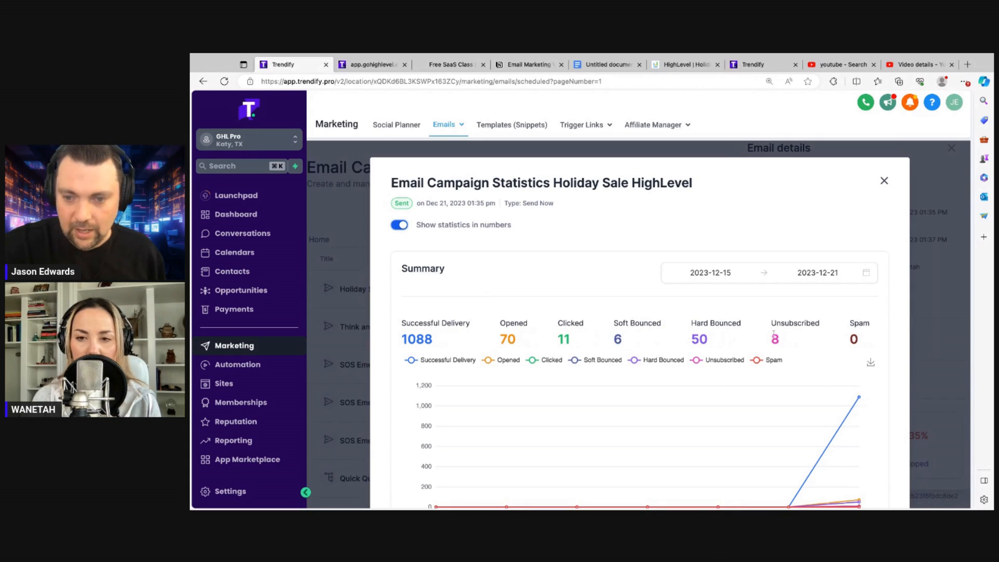
{"action": "scroll", "coordinate": [768, 344], "scroll_direction": "down", "scroll_amount": 1}
{"action": "scroll", "coordinate": [767, 344], "scroll_direction": "down", "scroll_amount": 4}
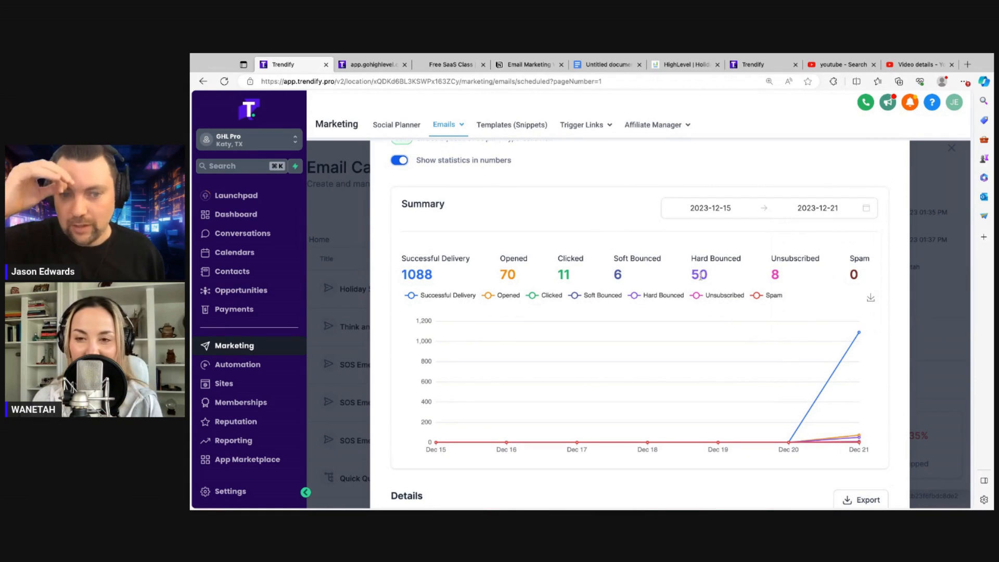
{"action": "scroll", "coordinate": [700, 276], "scroll_direction": "down", "scroll_amount": 3}
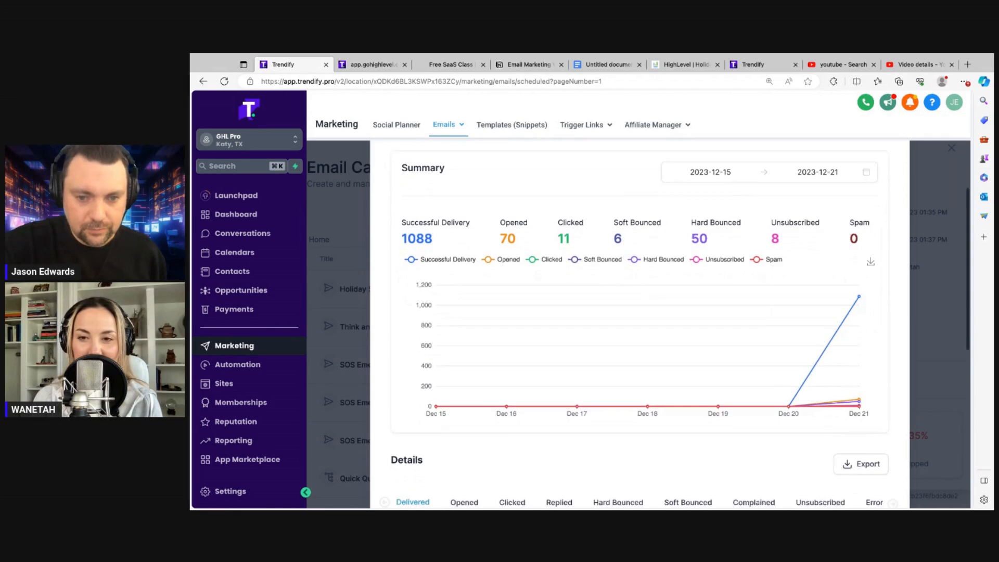
{"action": "scroll", "coordinate": [640, 322], "scroll_direction": "down", "scroll_amount": 3}
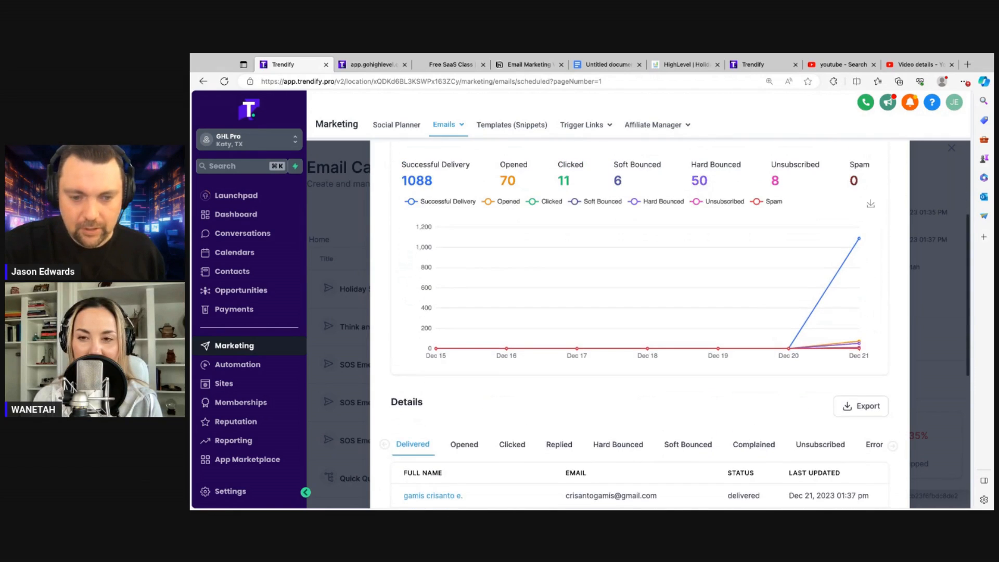
{"action": "scroll", "coordinate": [640, 322], "scroll_direction": "up", "scroll_amount": 5}
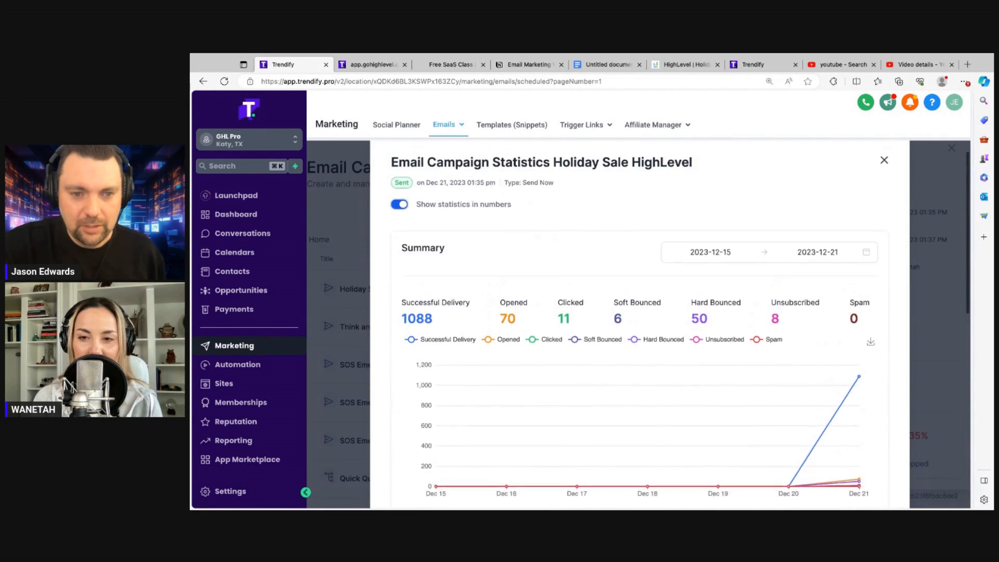